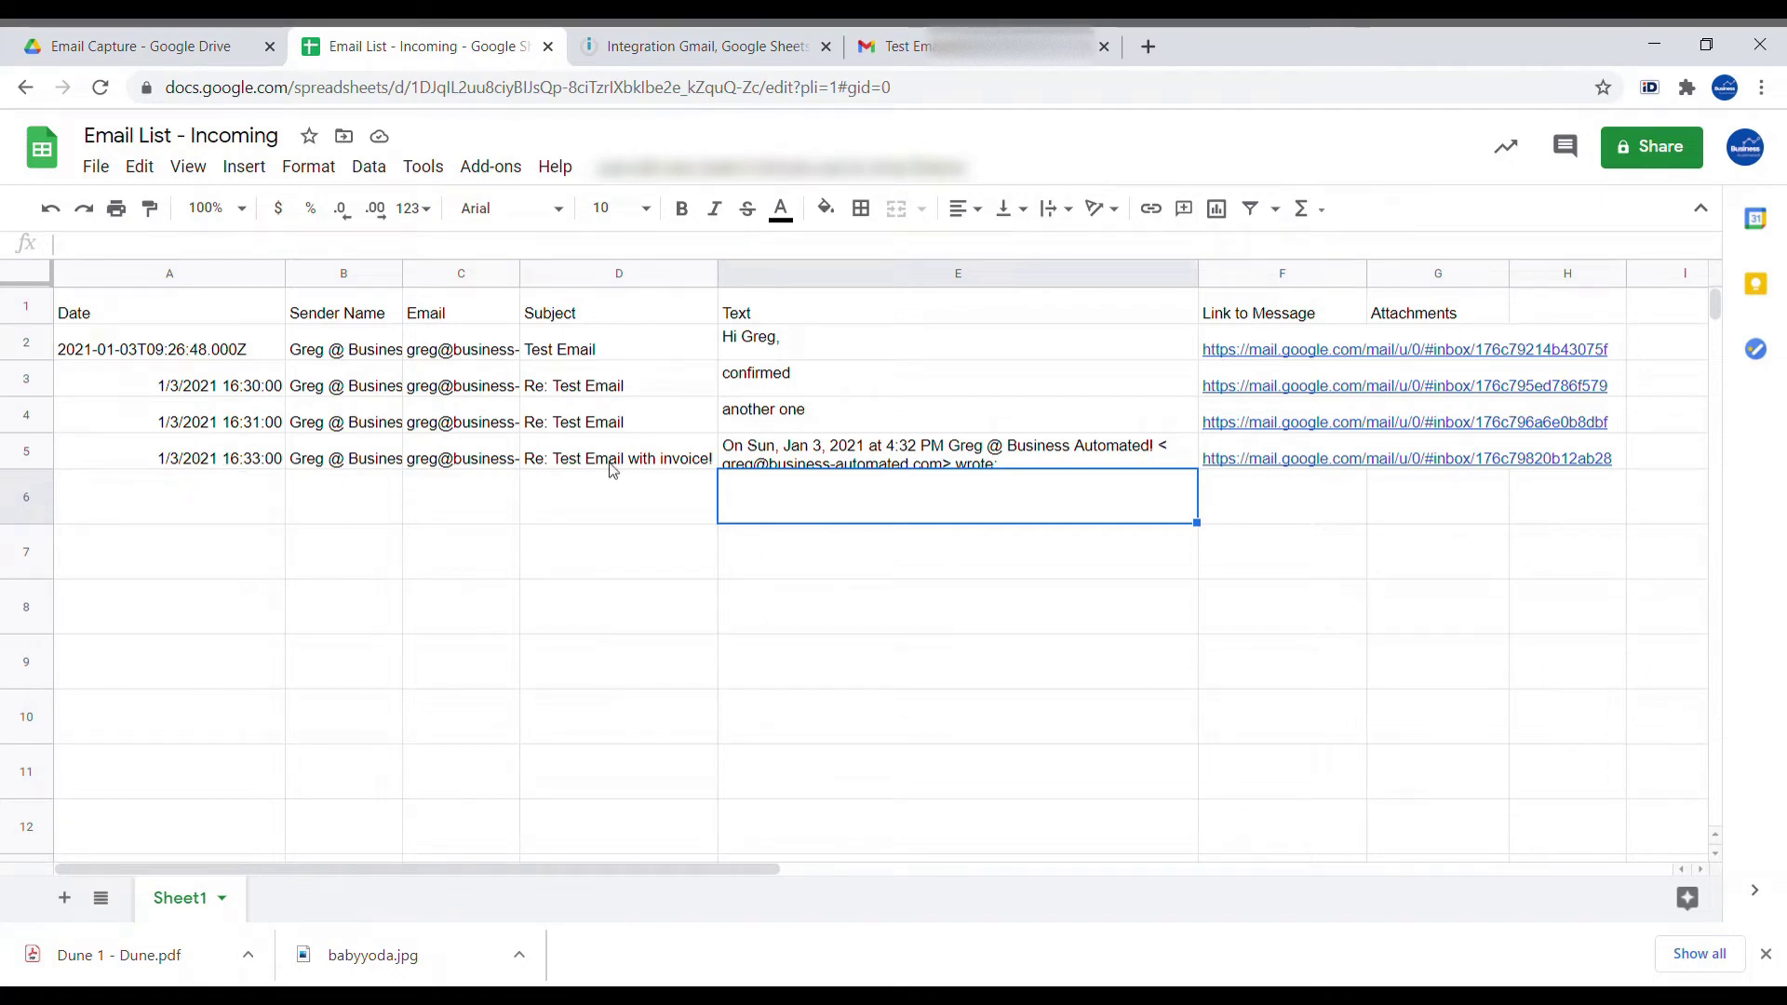
- Review the latest email in row 5 and the empty Attachments cells from G2 down
left_click(394, 466)
left_click_drag(169, 463, 1230, 464)
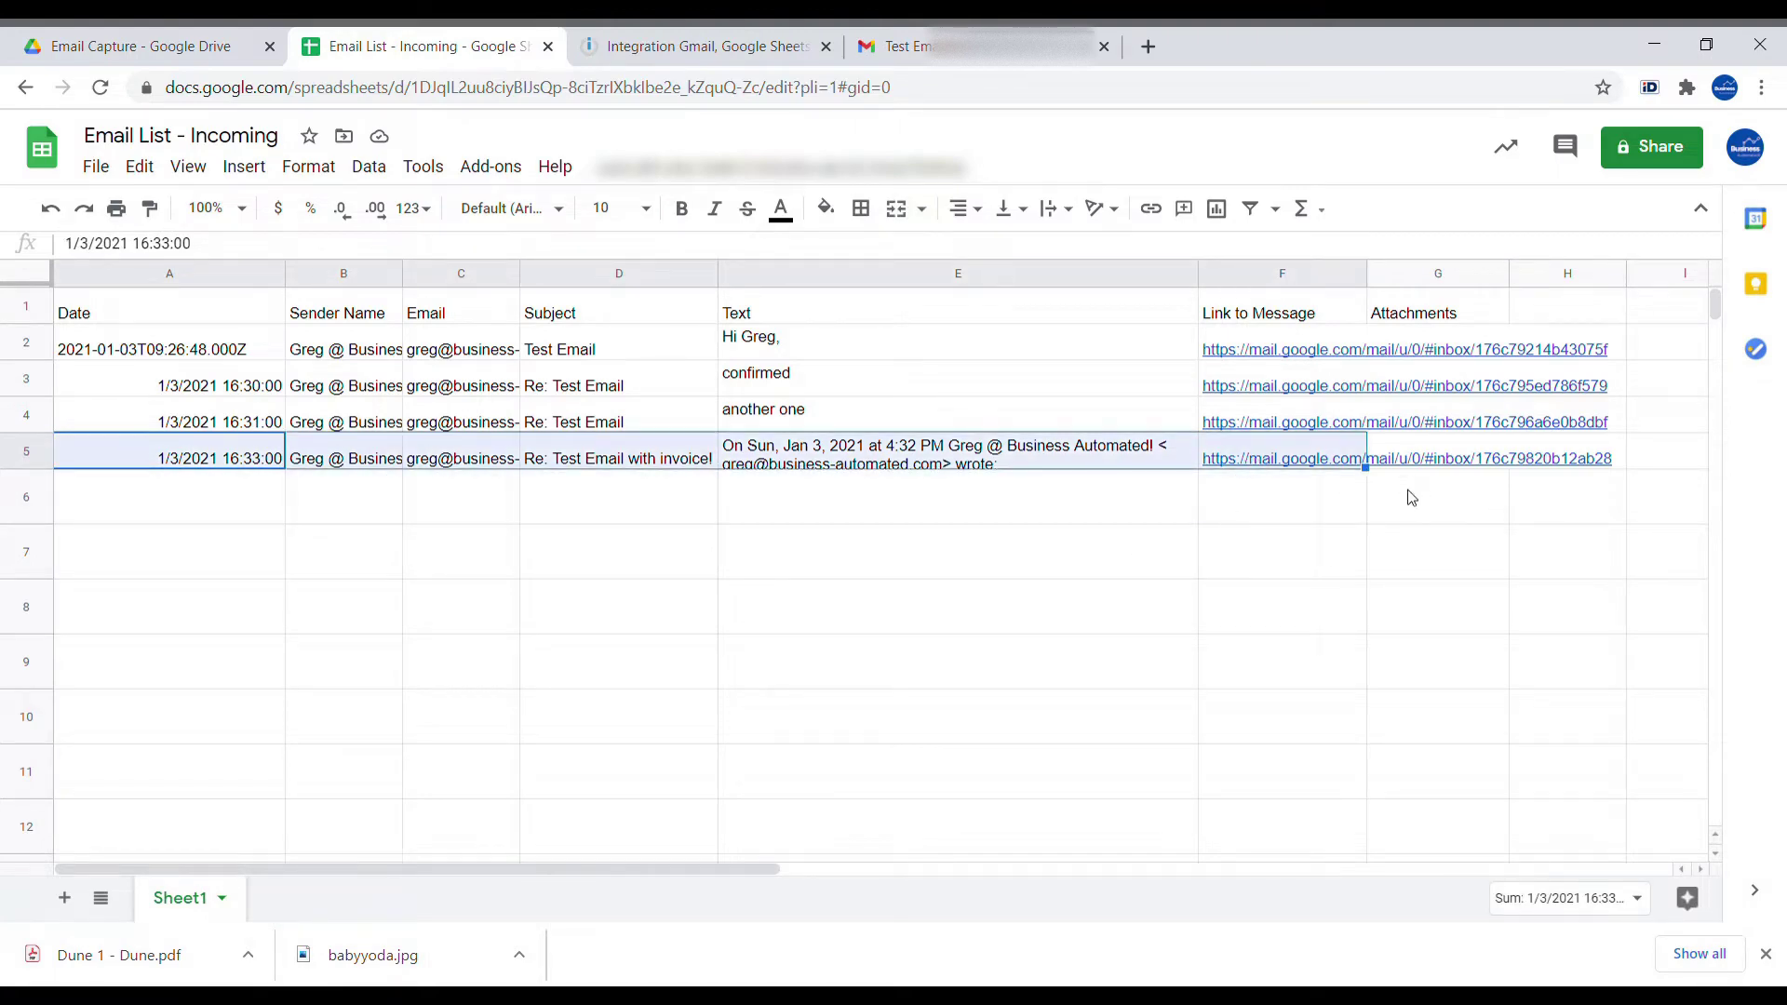
left_click(1456, 501)
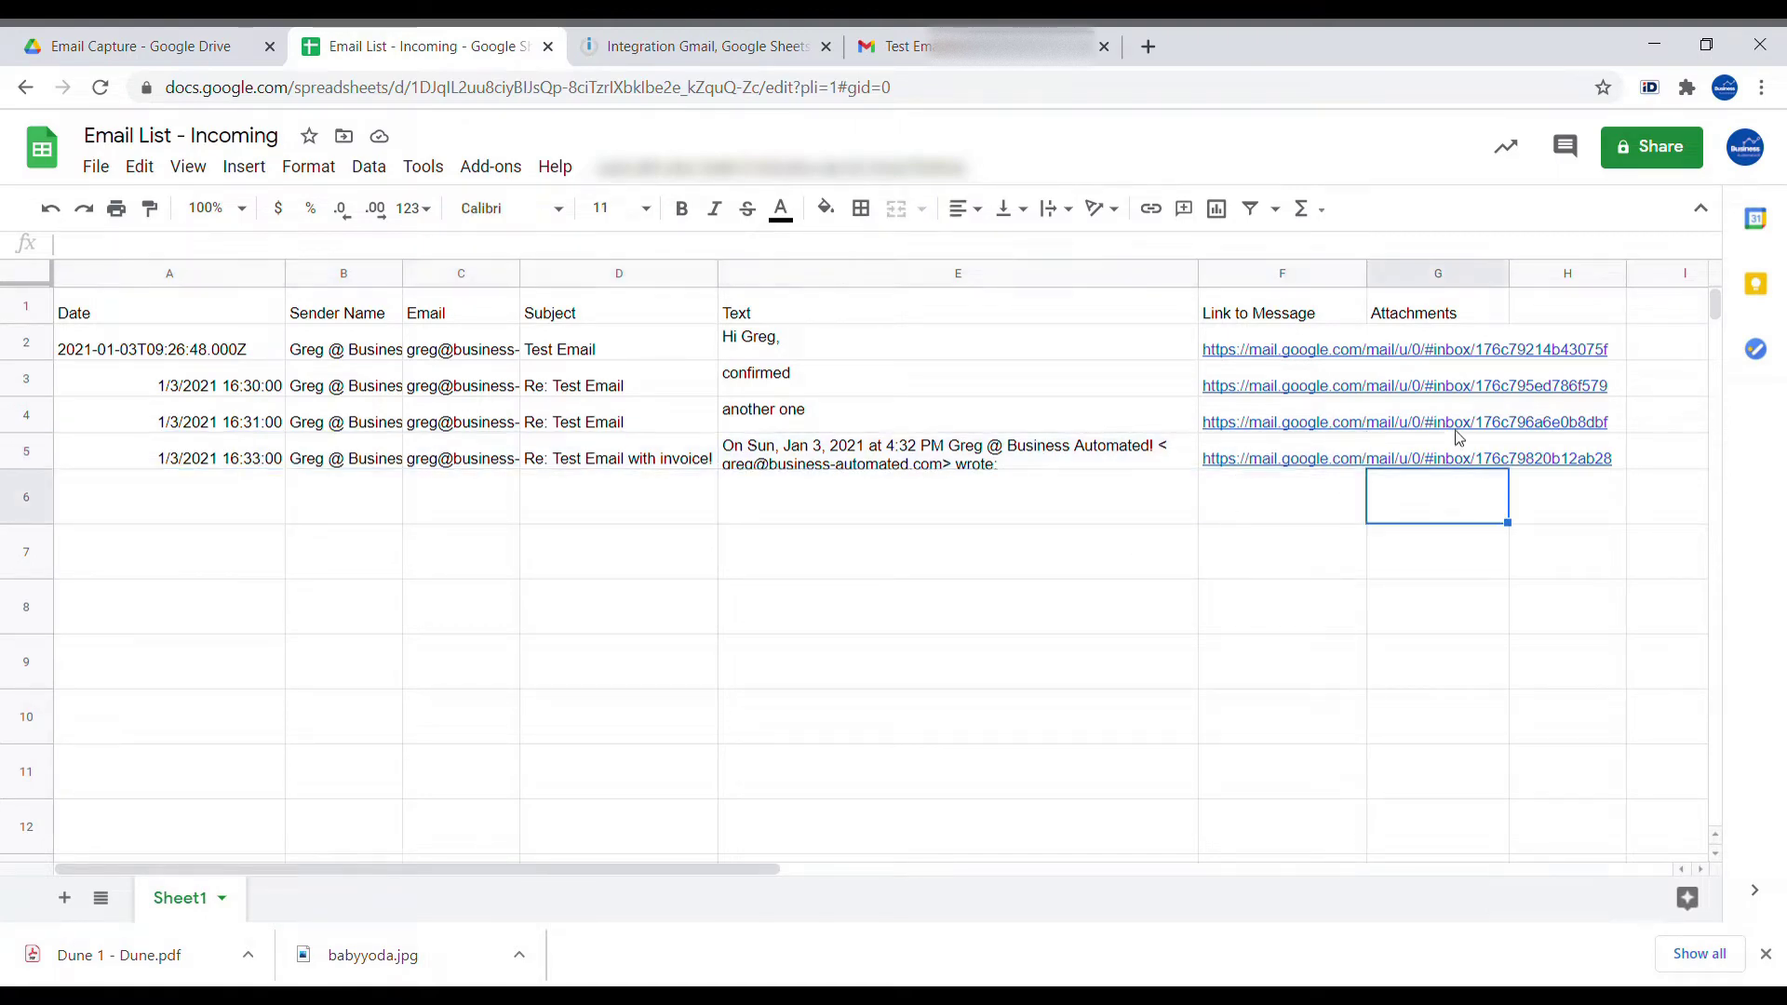
left_click(1440, 342)
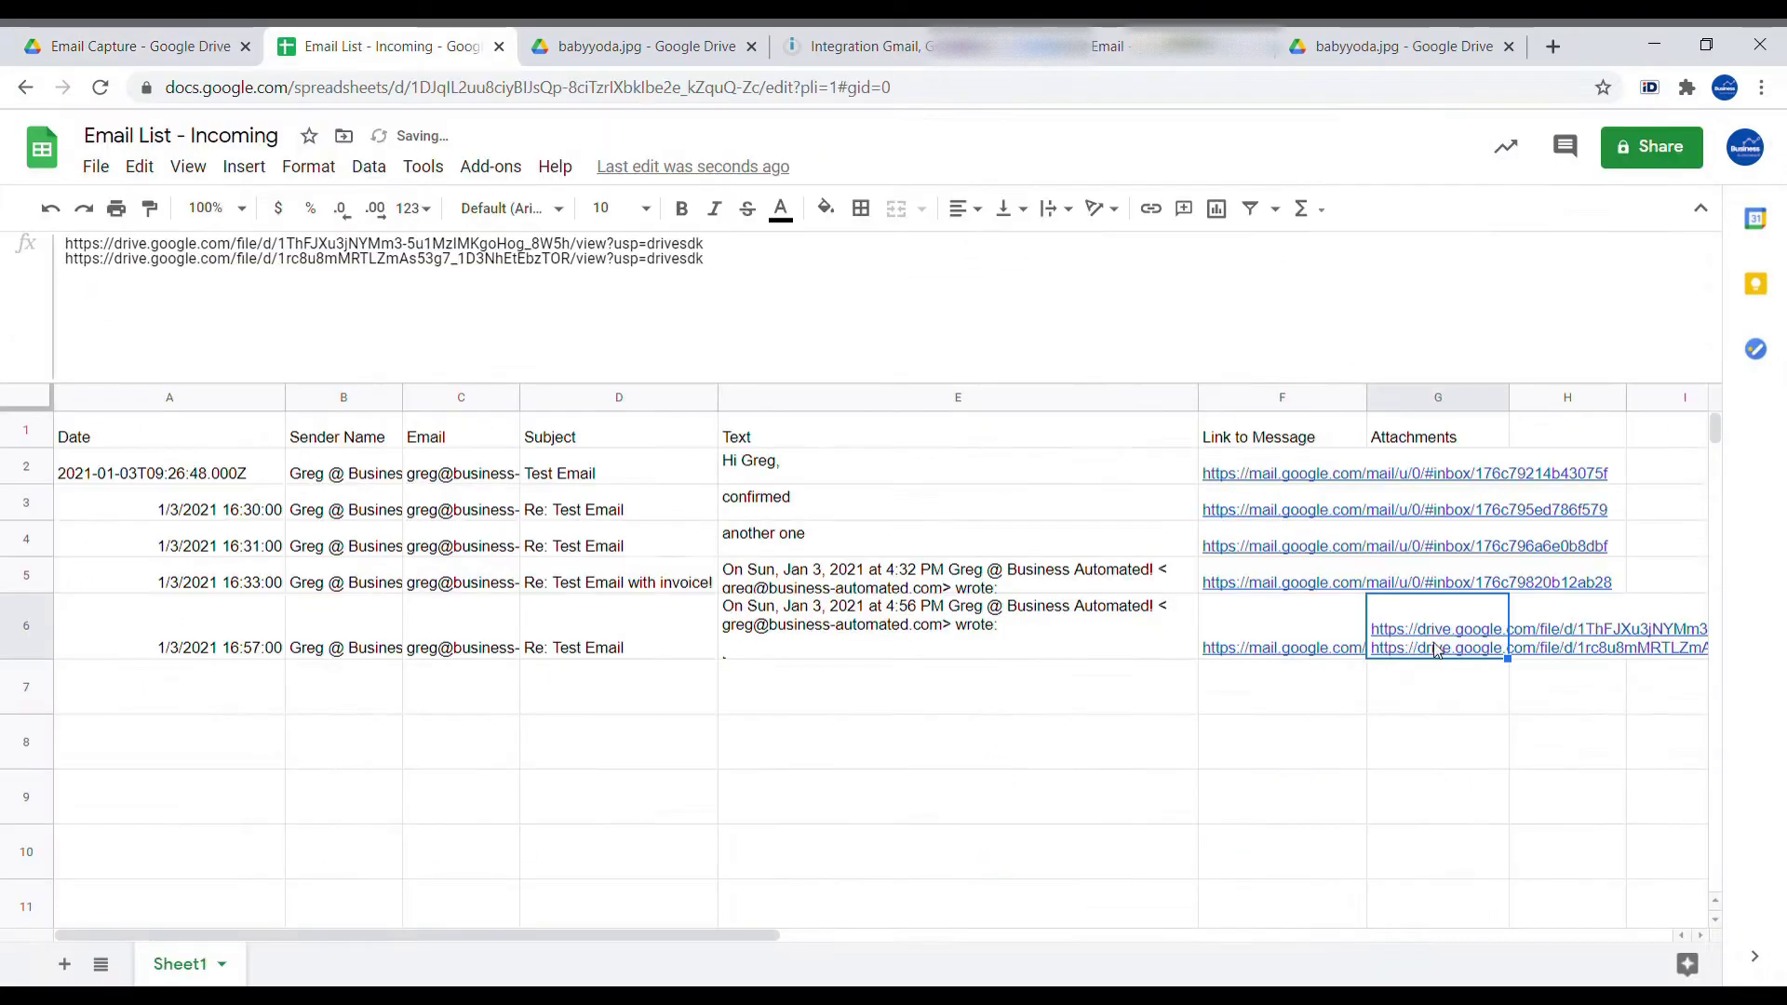
mouse_move(1436, 651)
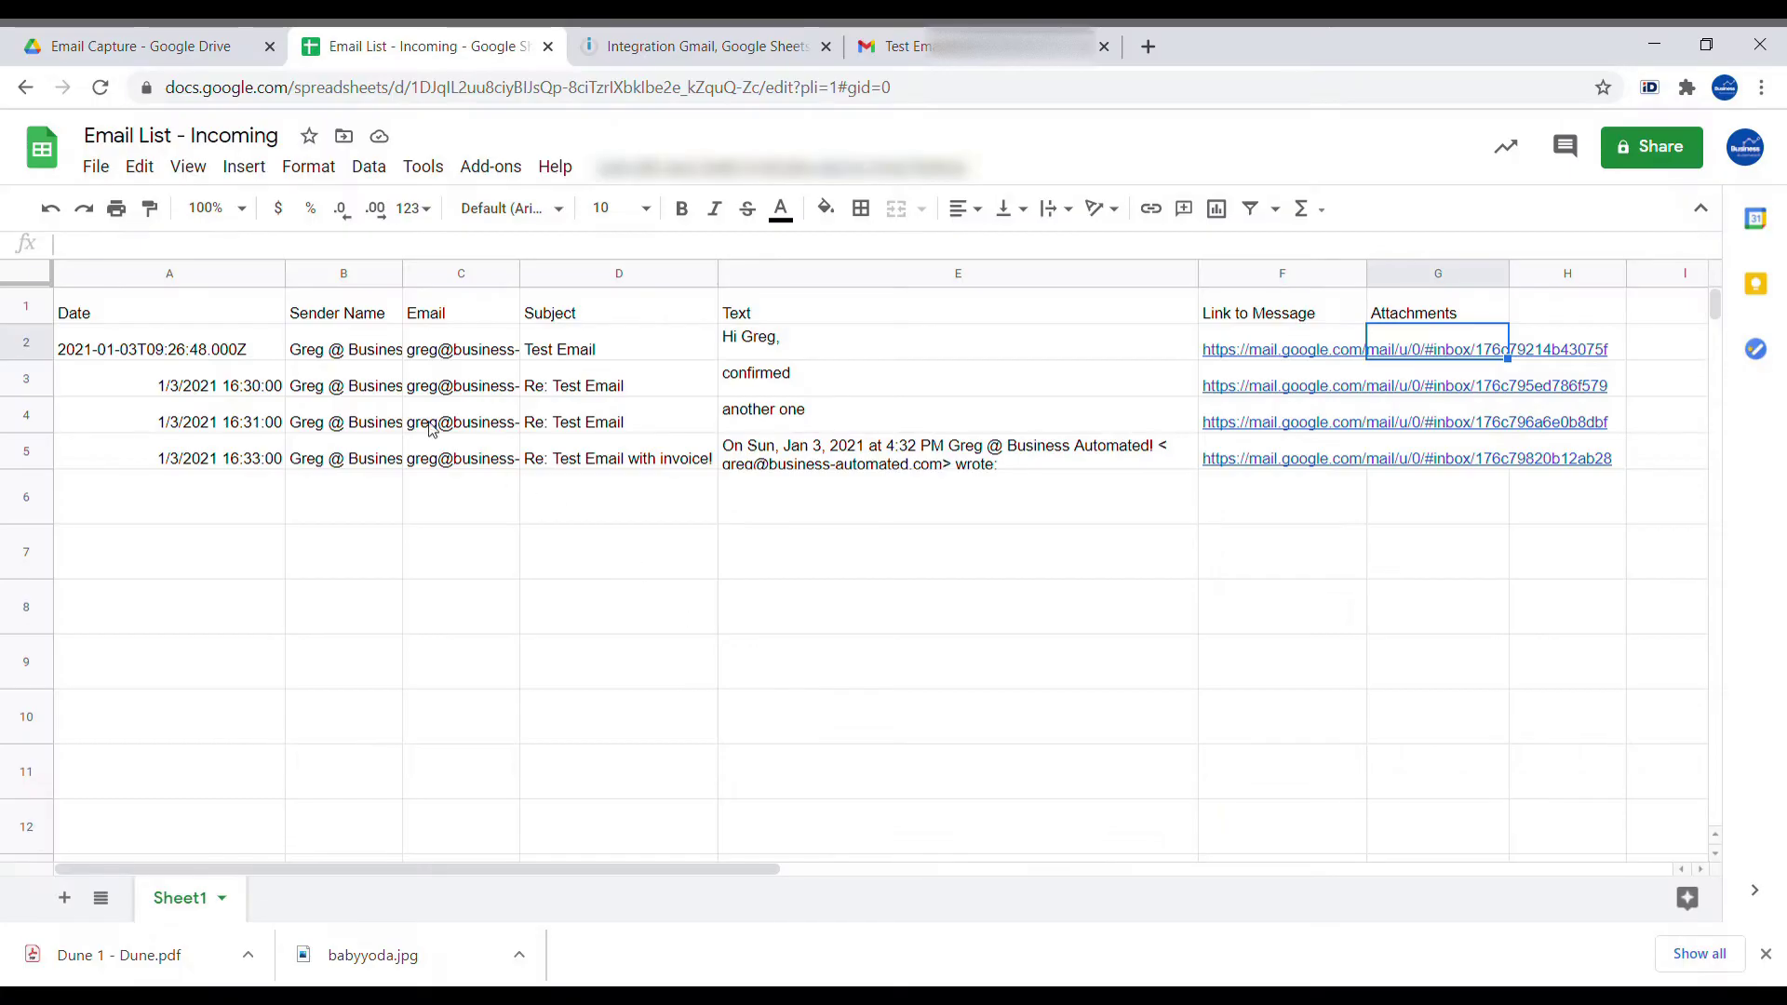
- Move between the Email Capture folder and the spreadsheet, selecting rows A2:G5 and cell G2
left_click(212, 51)
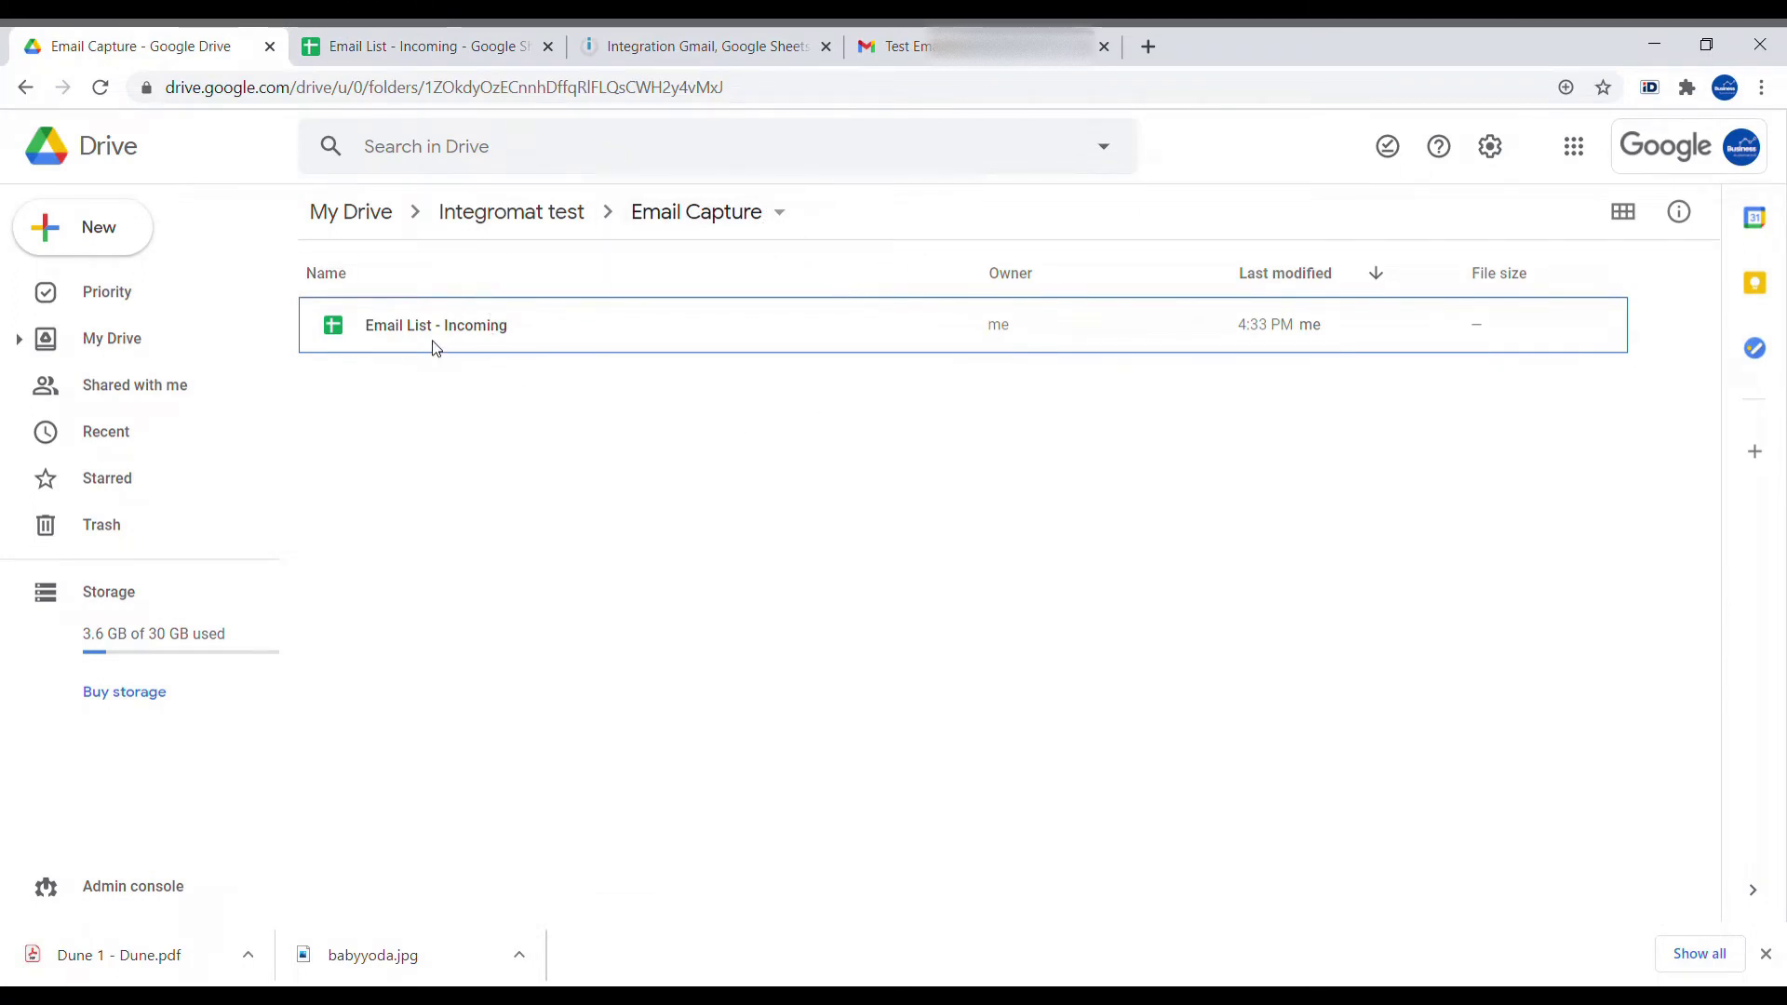
left_click(433, 47)
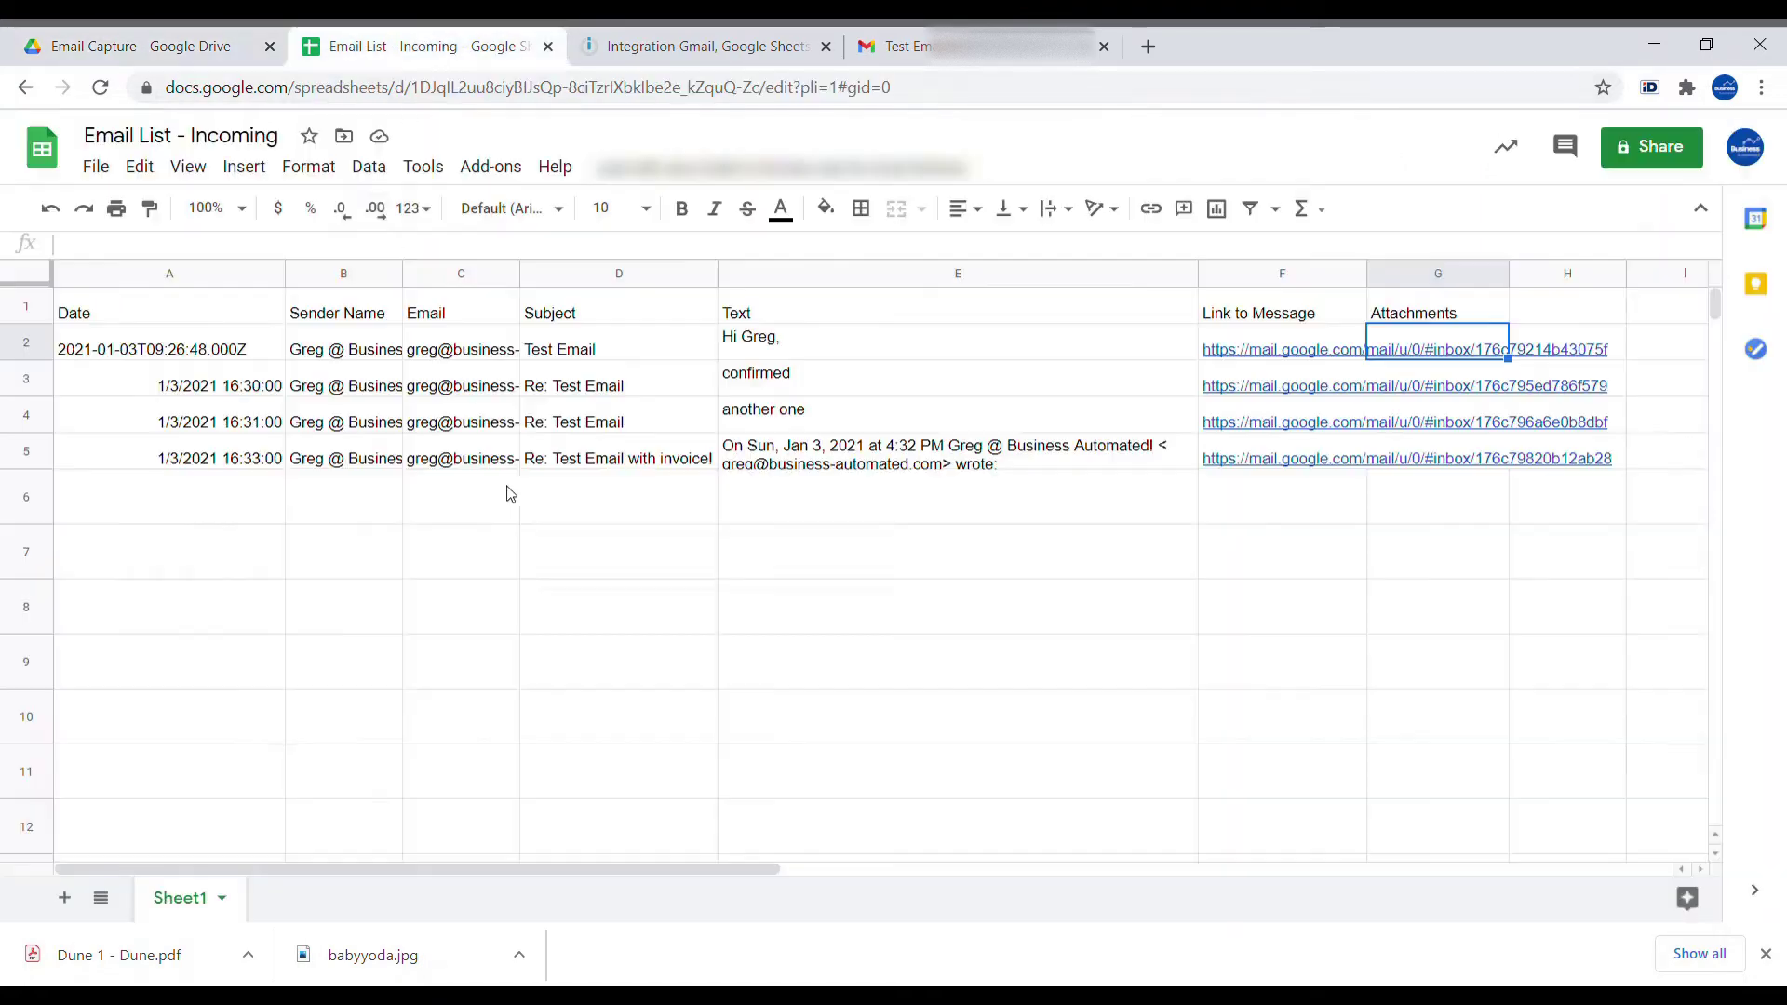
left_click_drag(168, 348, 1396, 470)
left_click(139, 45)
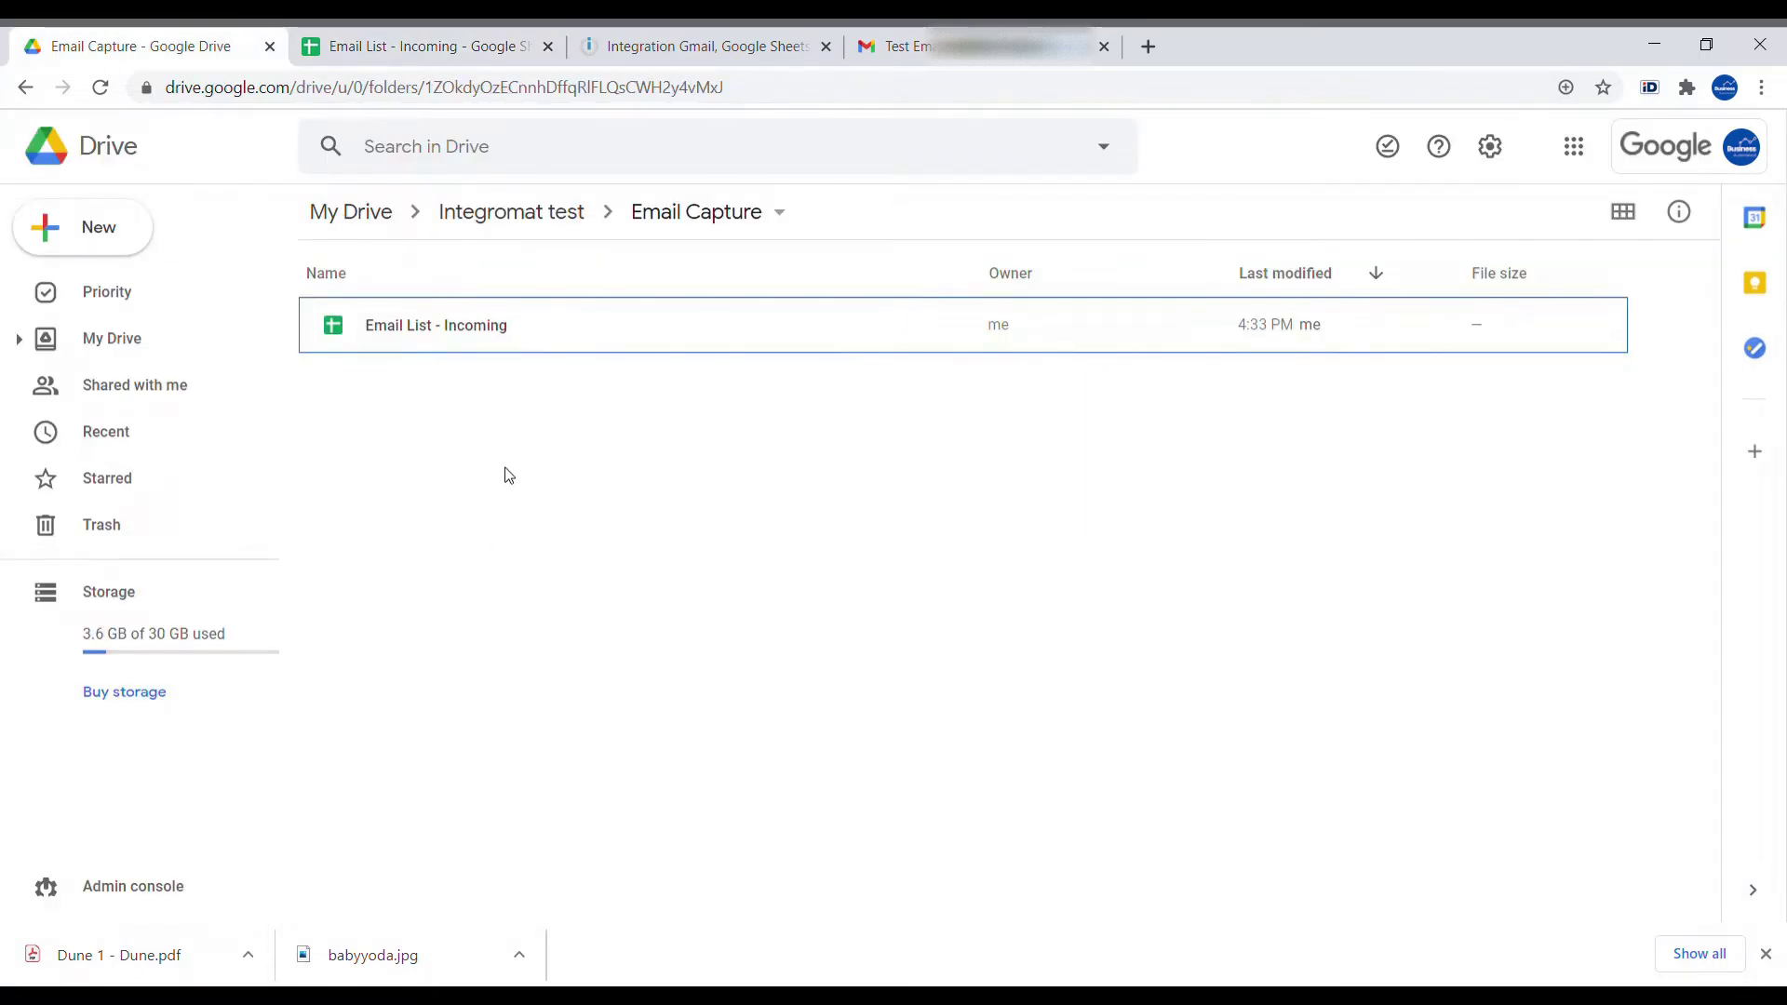
left_click(507, 42)
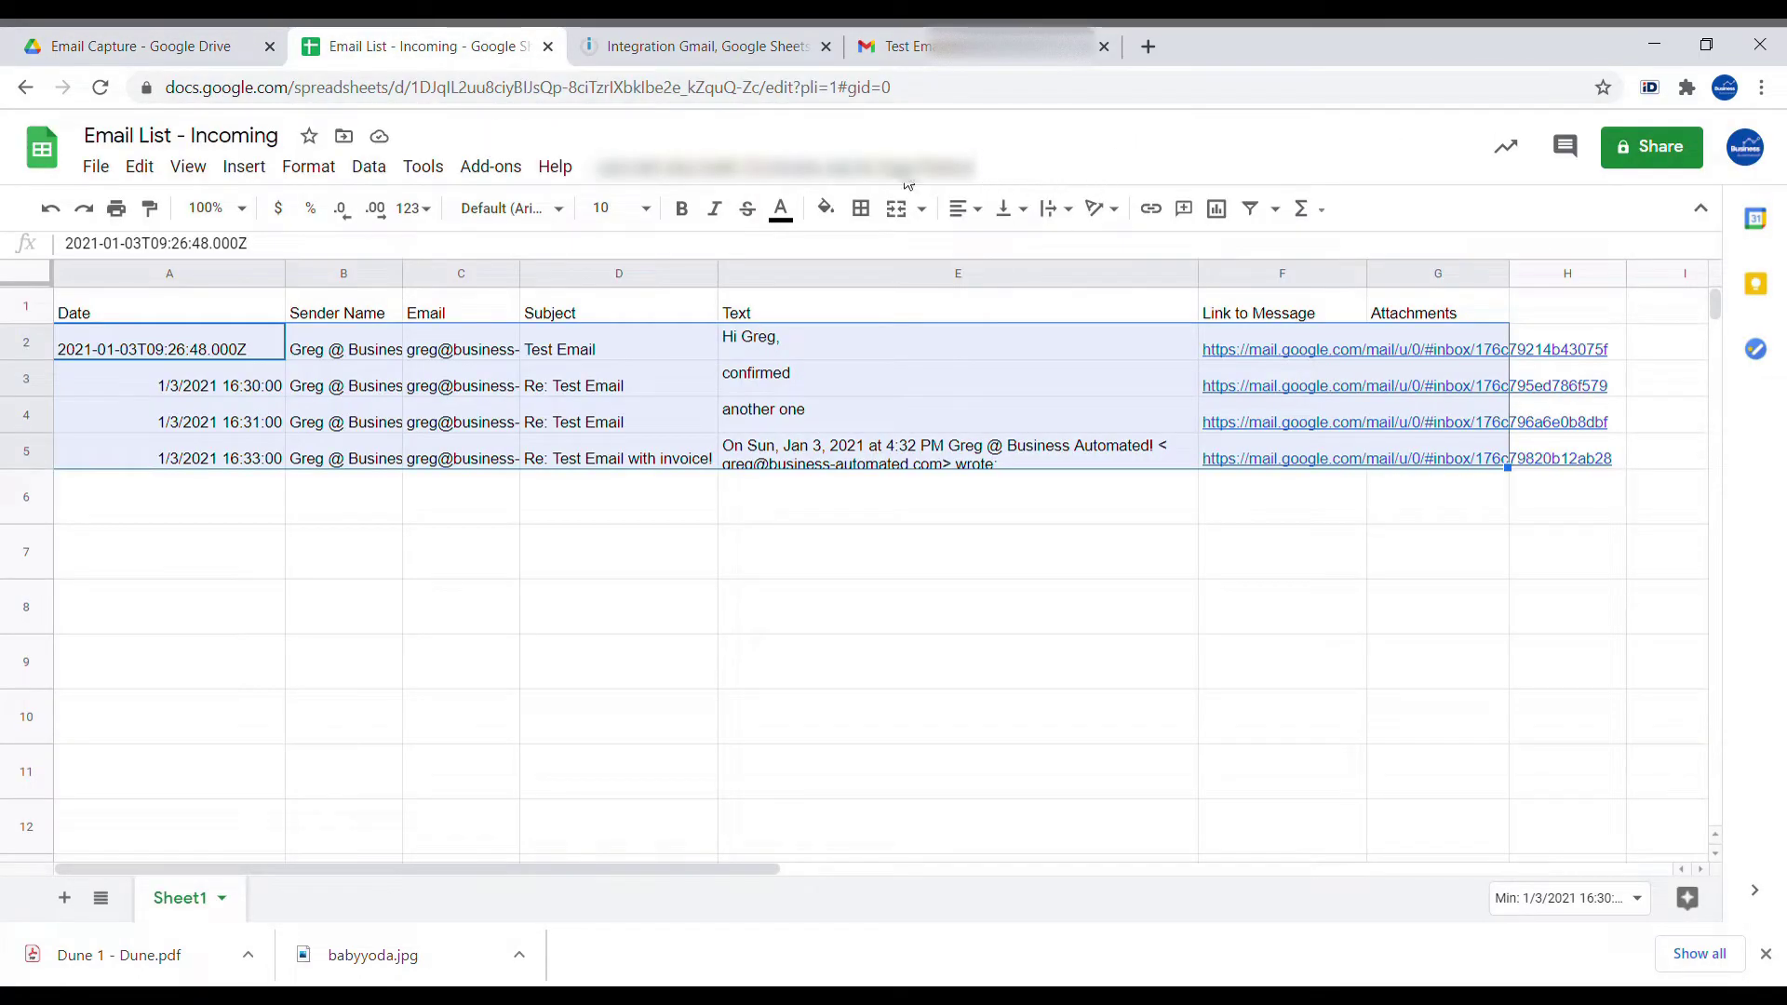
left_click(1426, 311)
left_click(1431, 357)
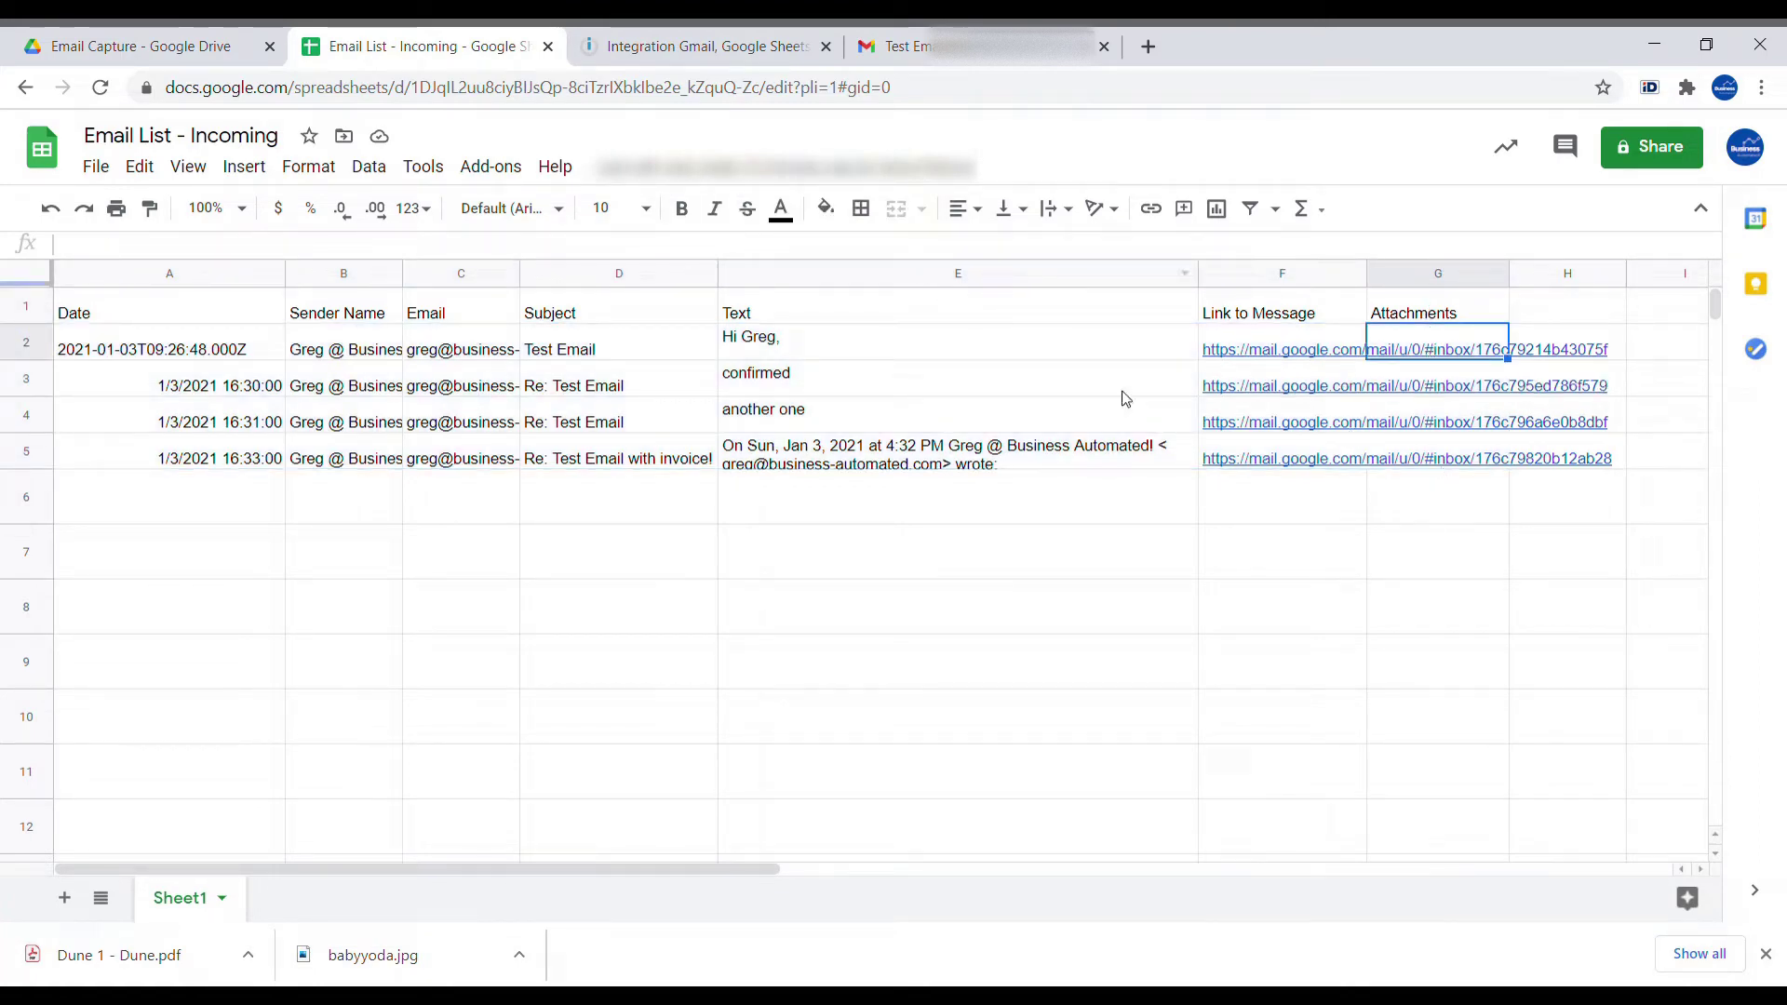
- Delete the Subject-contains-invoice filter condition and check that Gmail's output Attachments array is empty
left_click(667, 51)
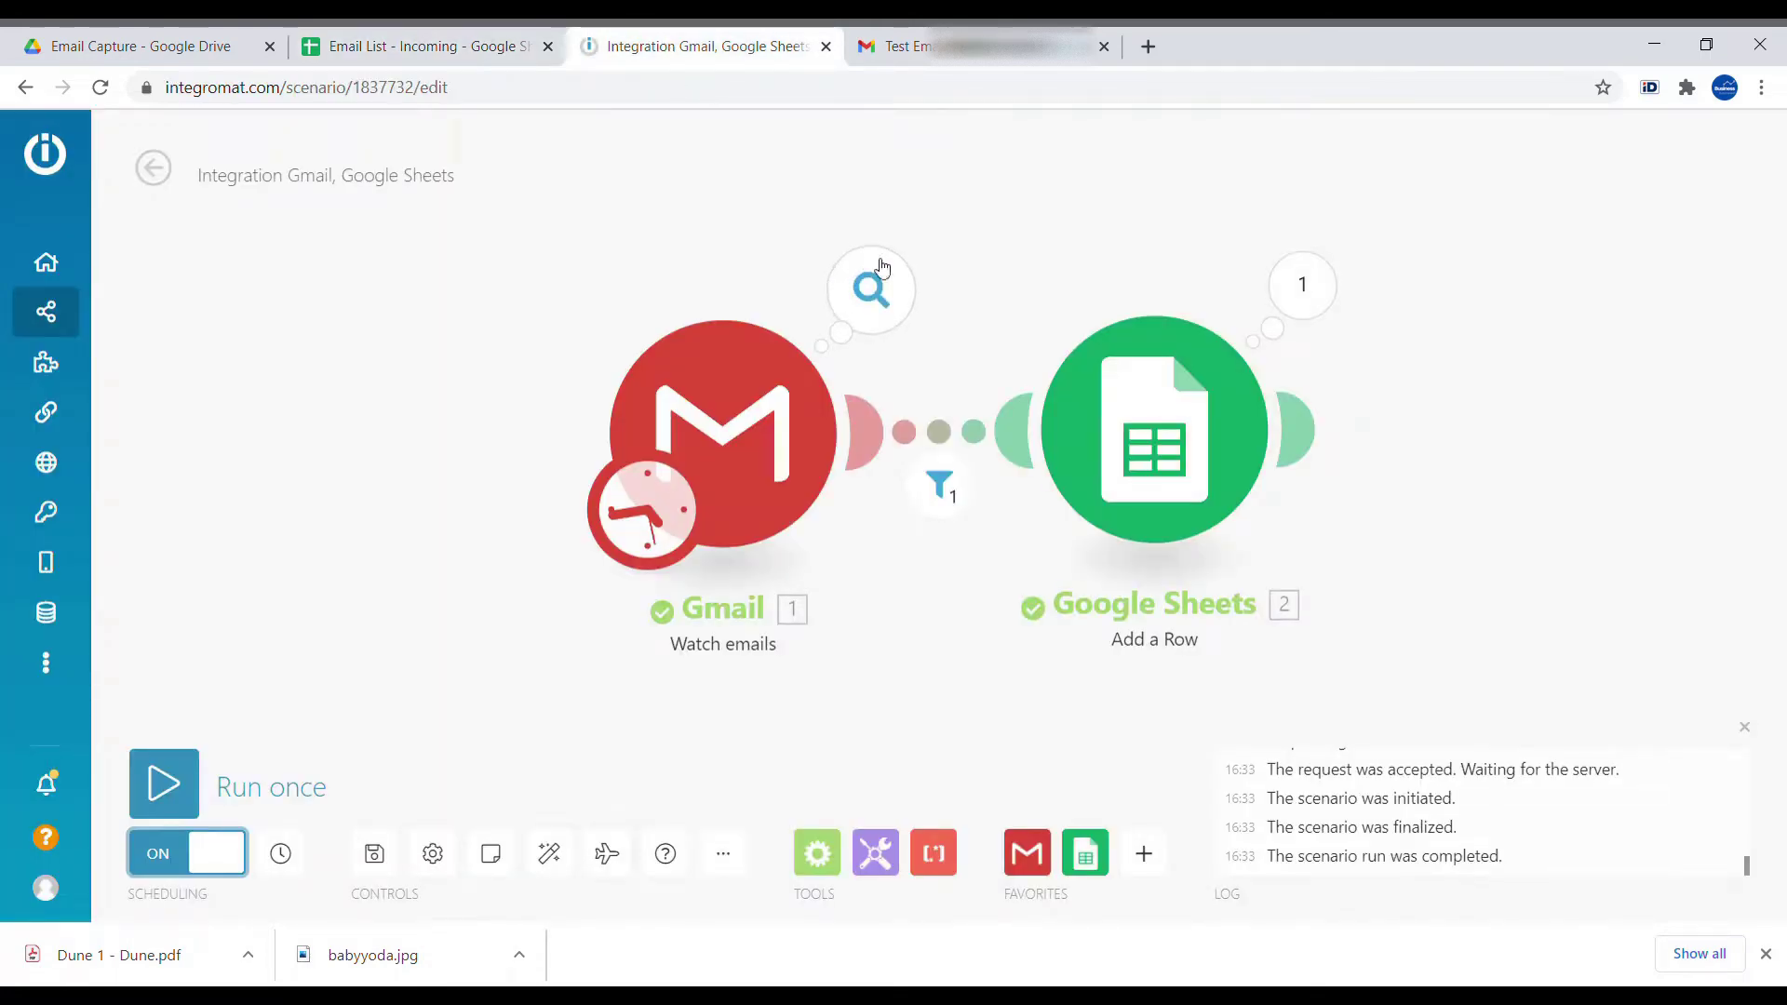
left_click_drag(722, 437, 531, 428)
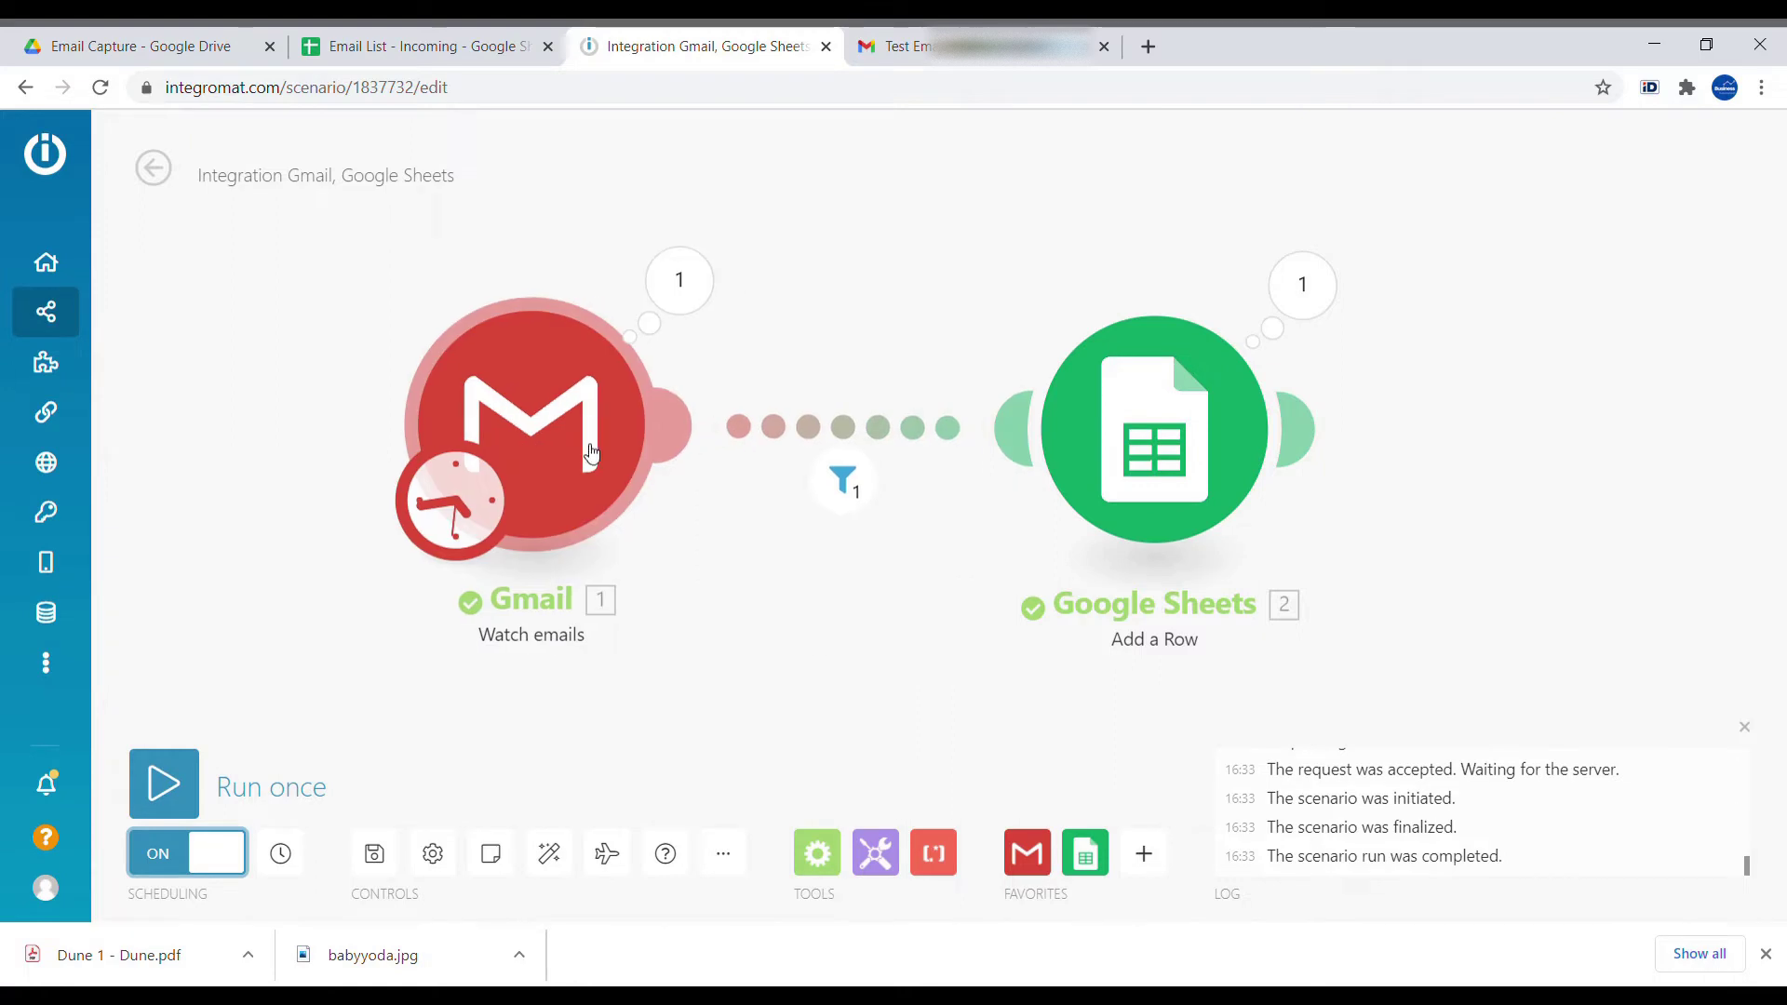
left_click(844, 435)
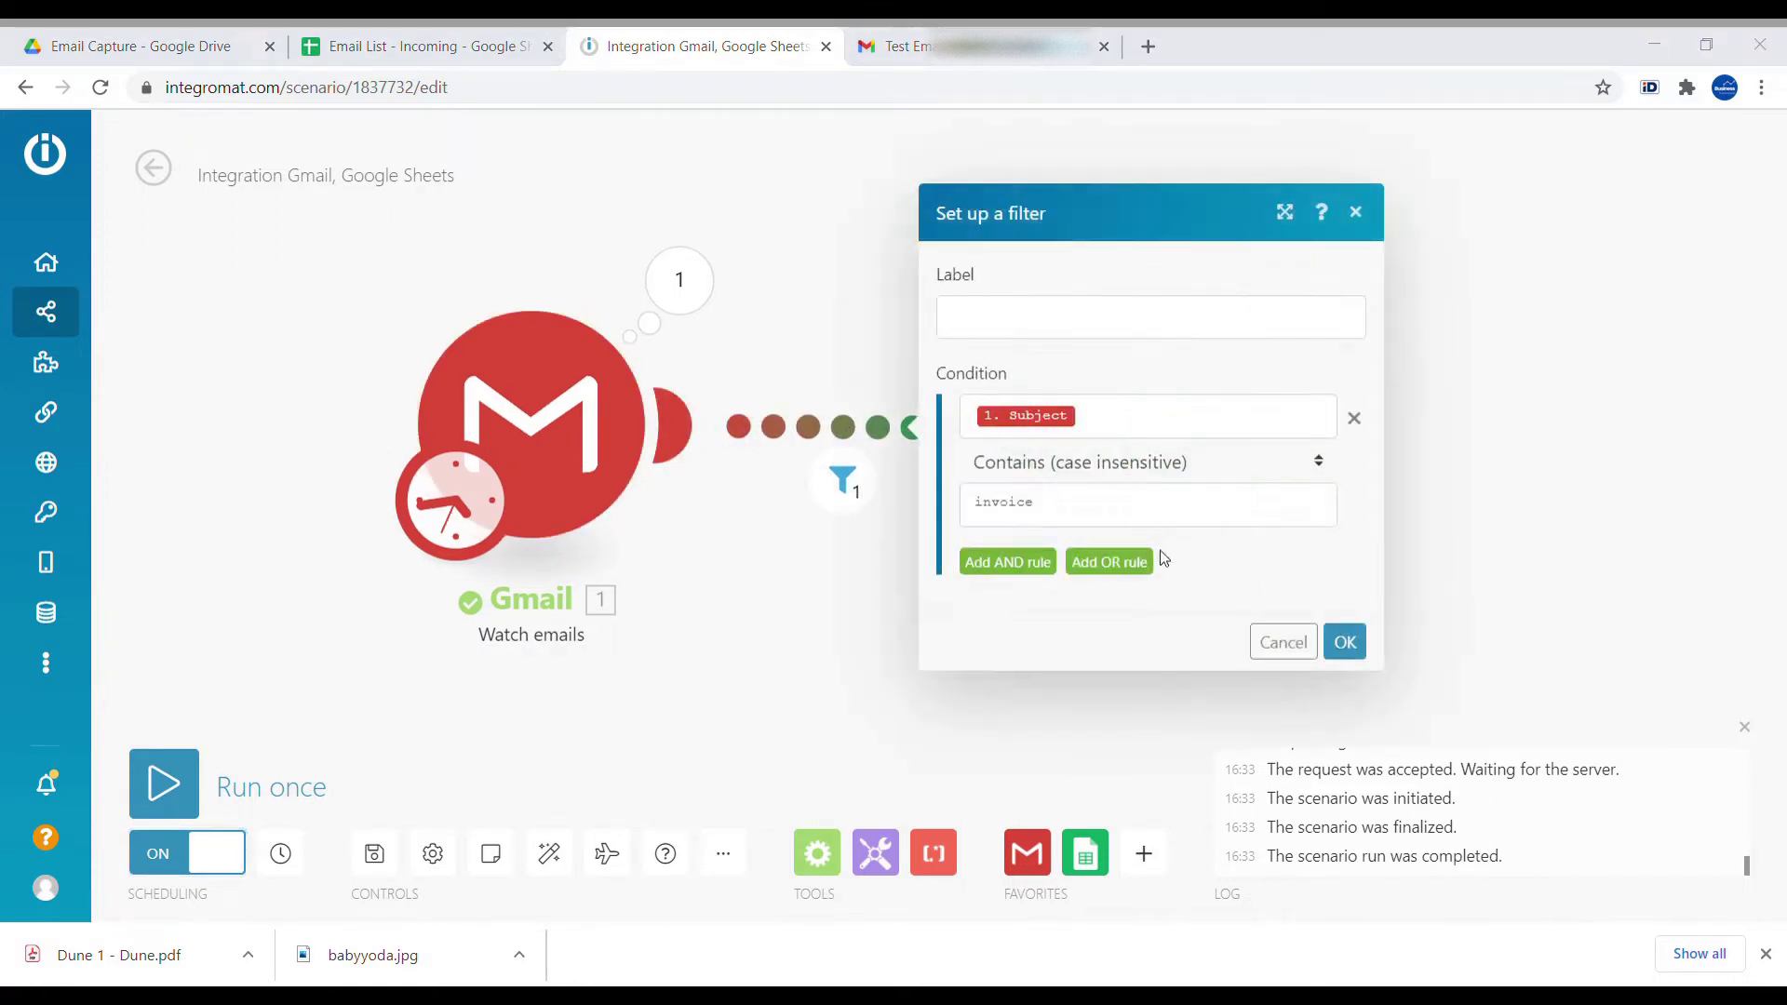
left_click(1354, 421)
left_click(1346, 561)
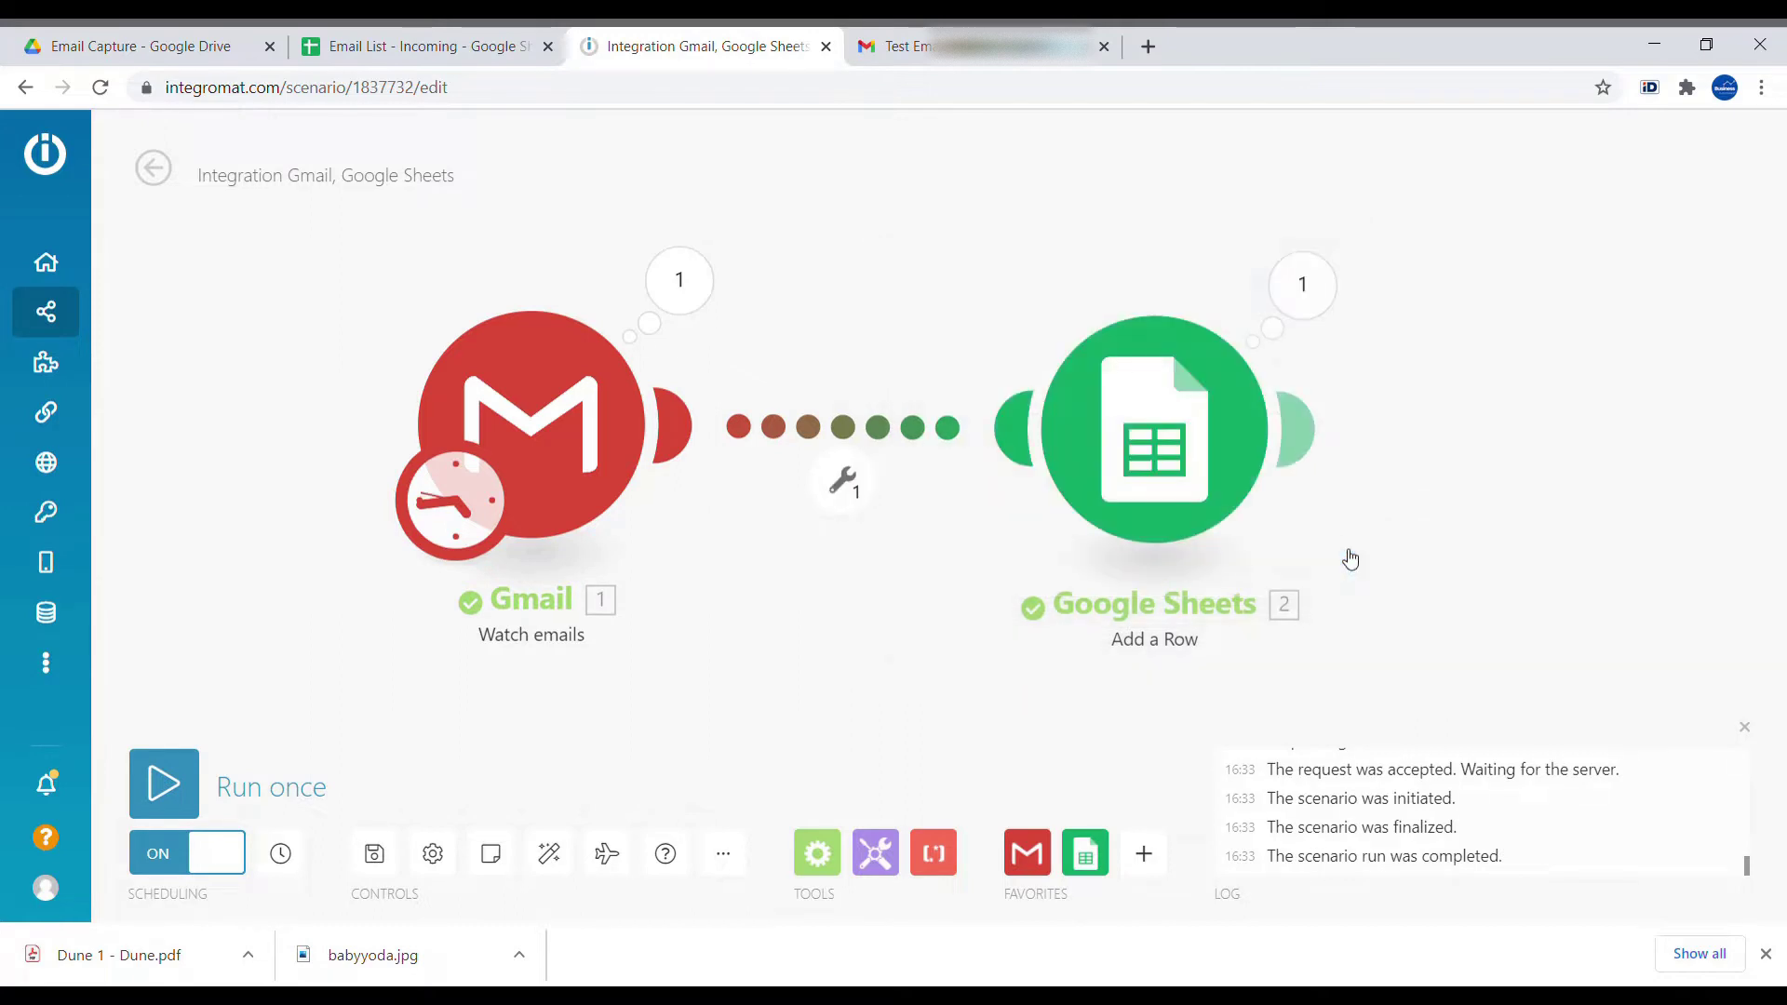
left_click(683, 301)
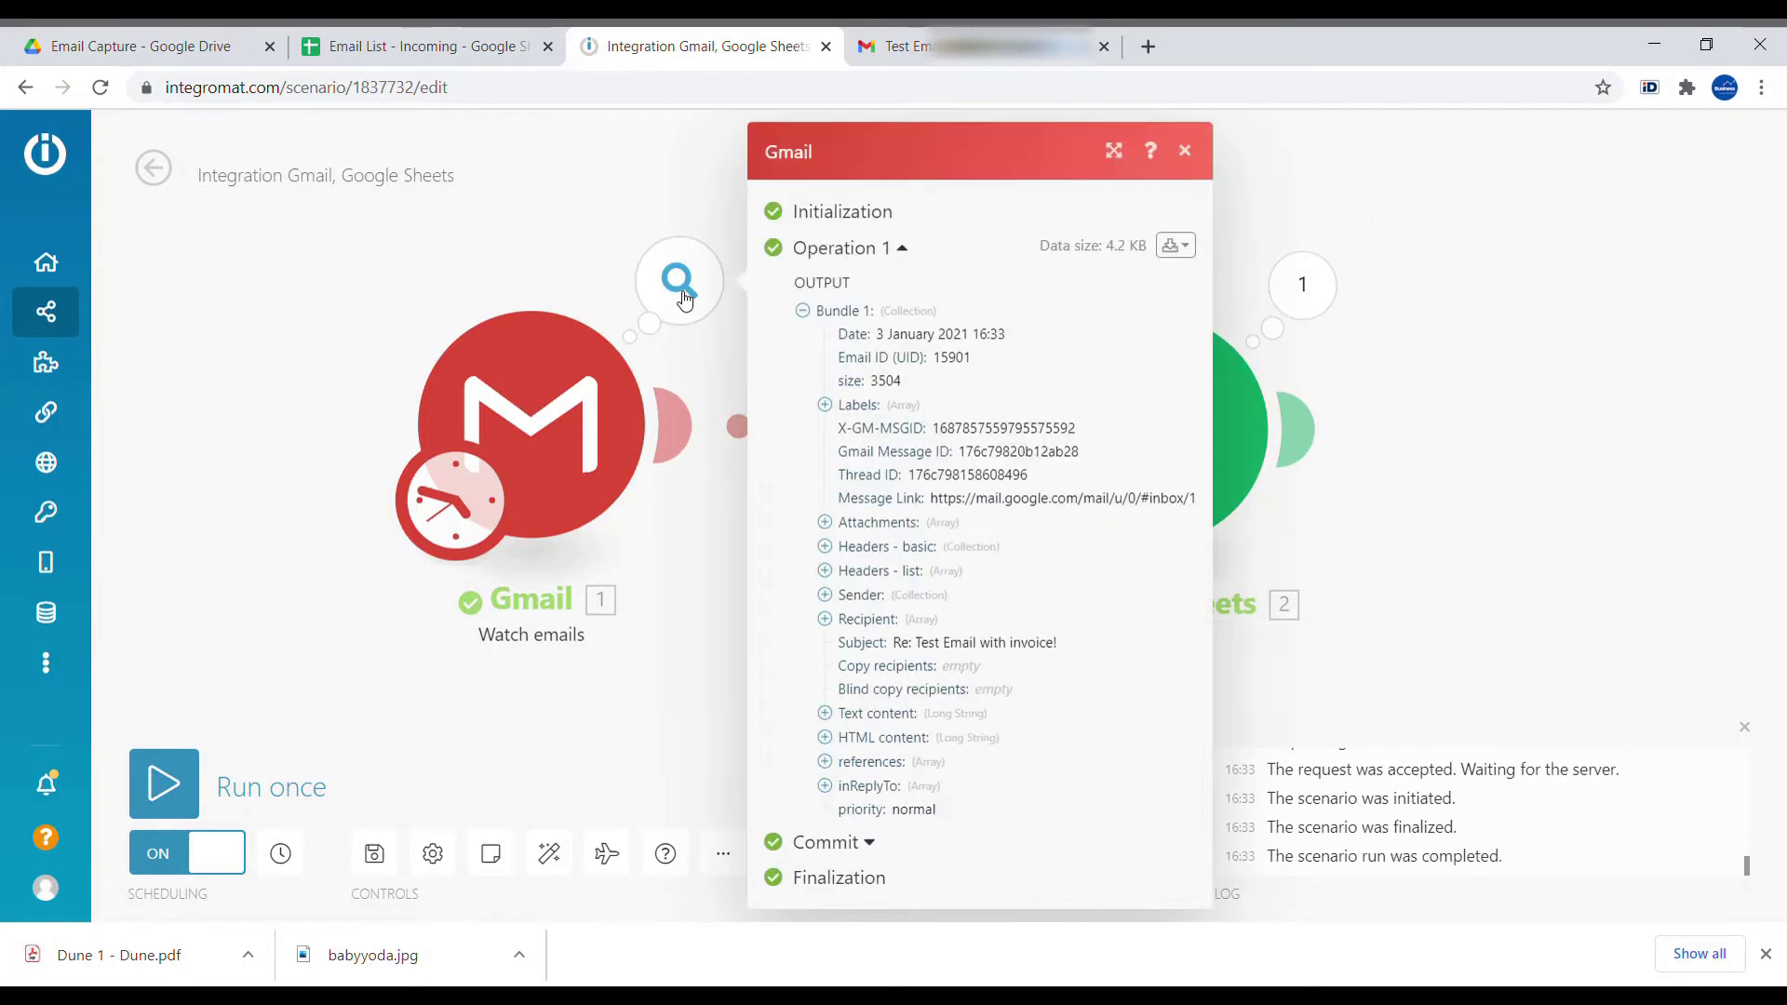
left_click(885, 535)
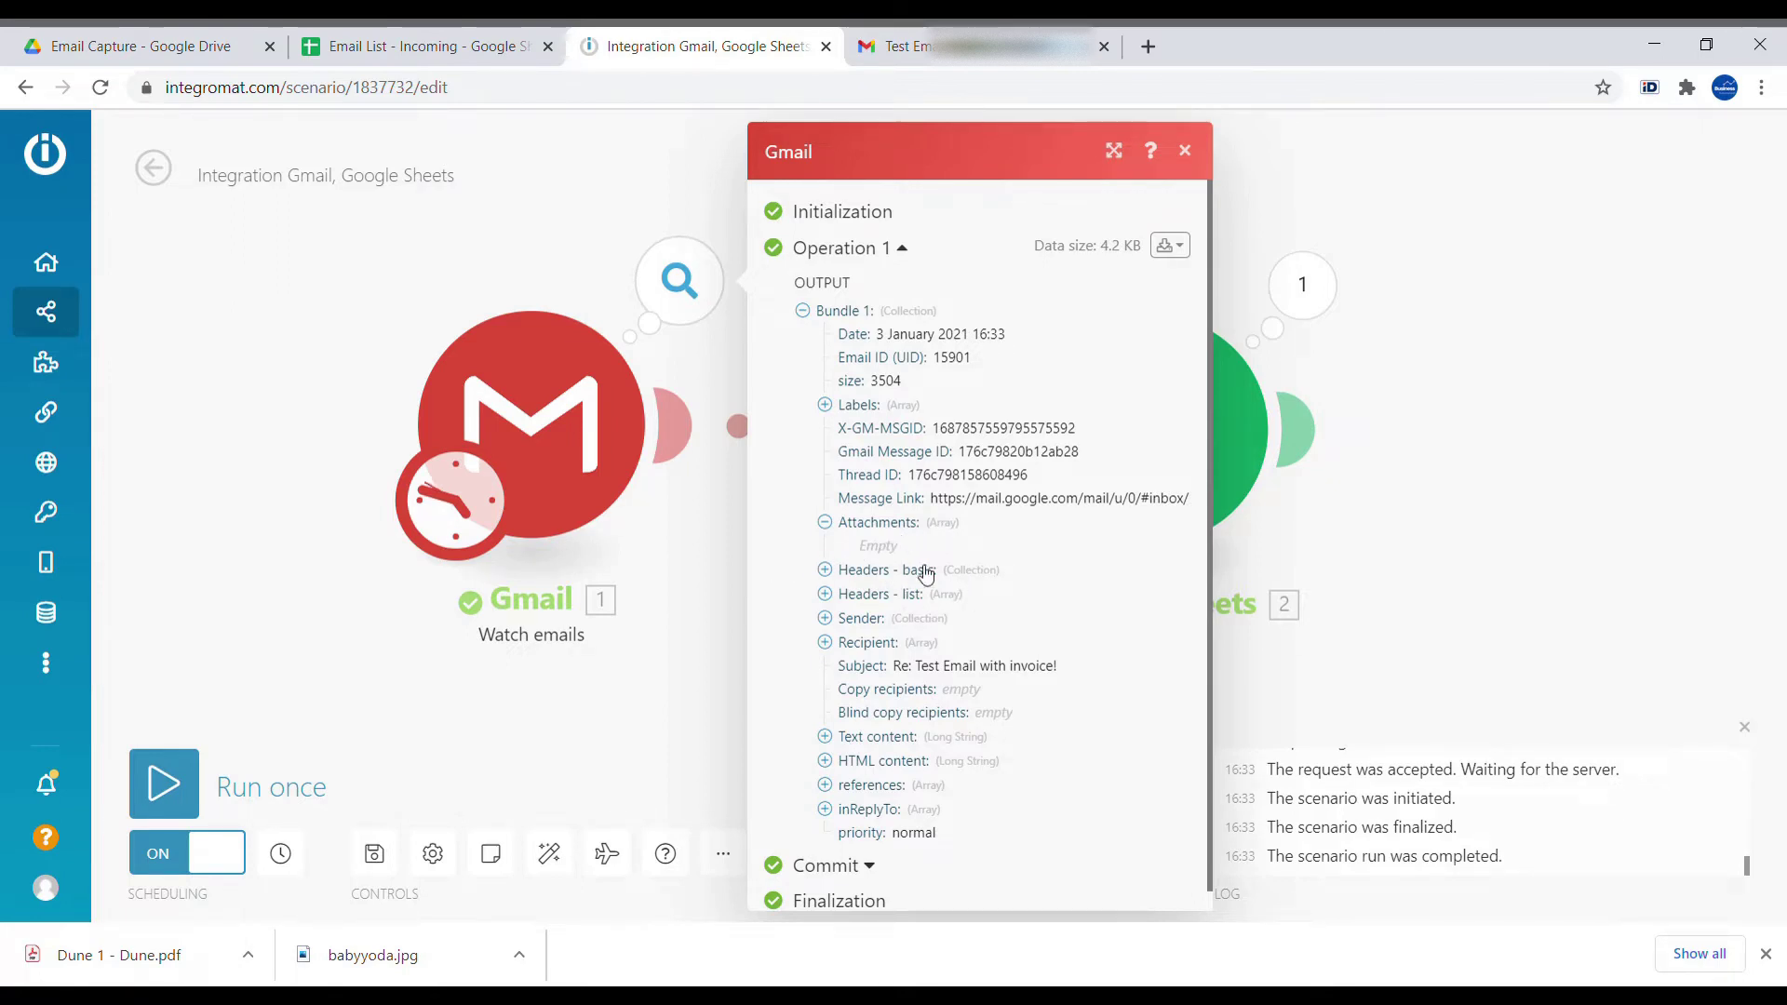
- Insert a Flow Control Iterator between Gmail and Google Sheets and auto-align the modules
left_click(724, 579)
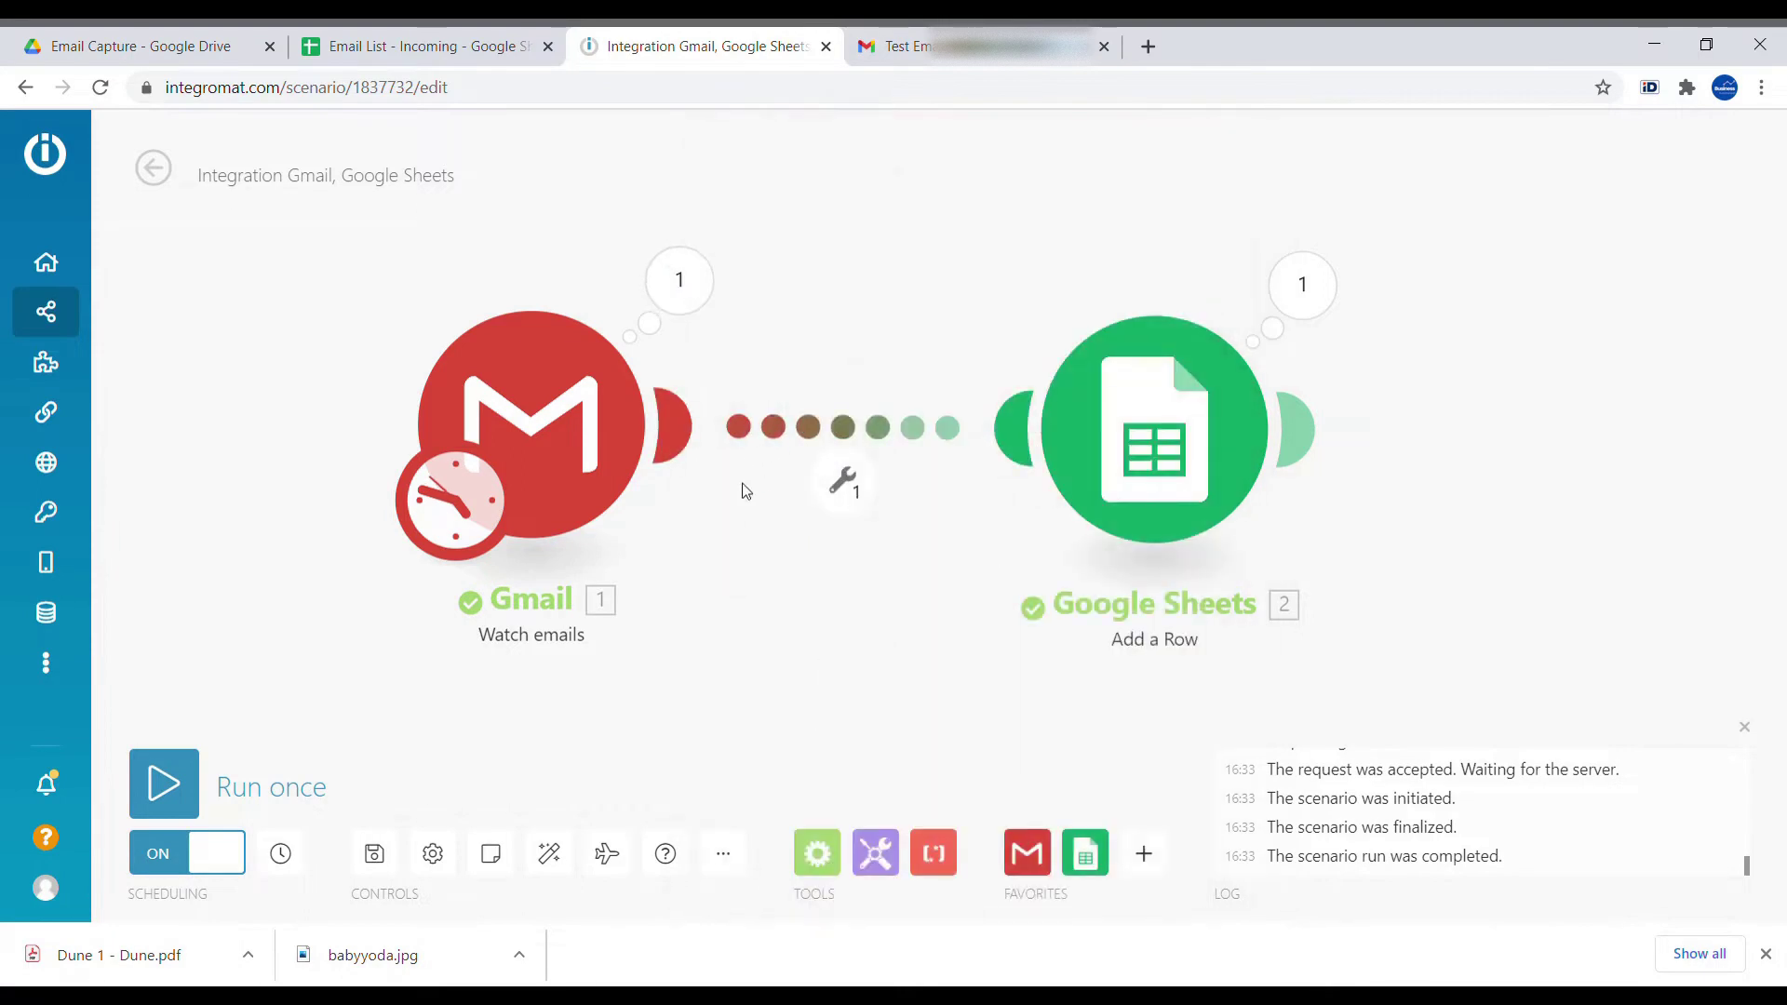
left_click(815, 853)
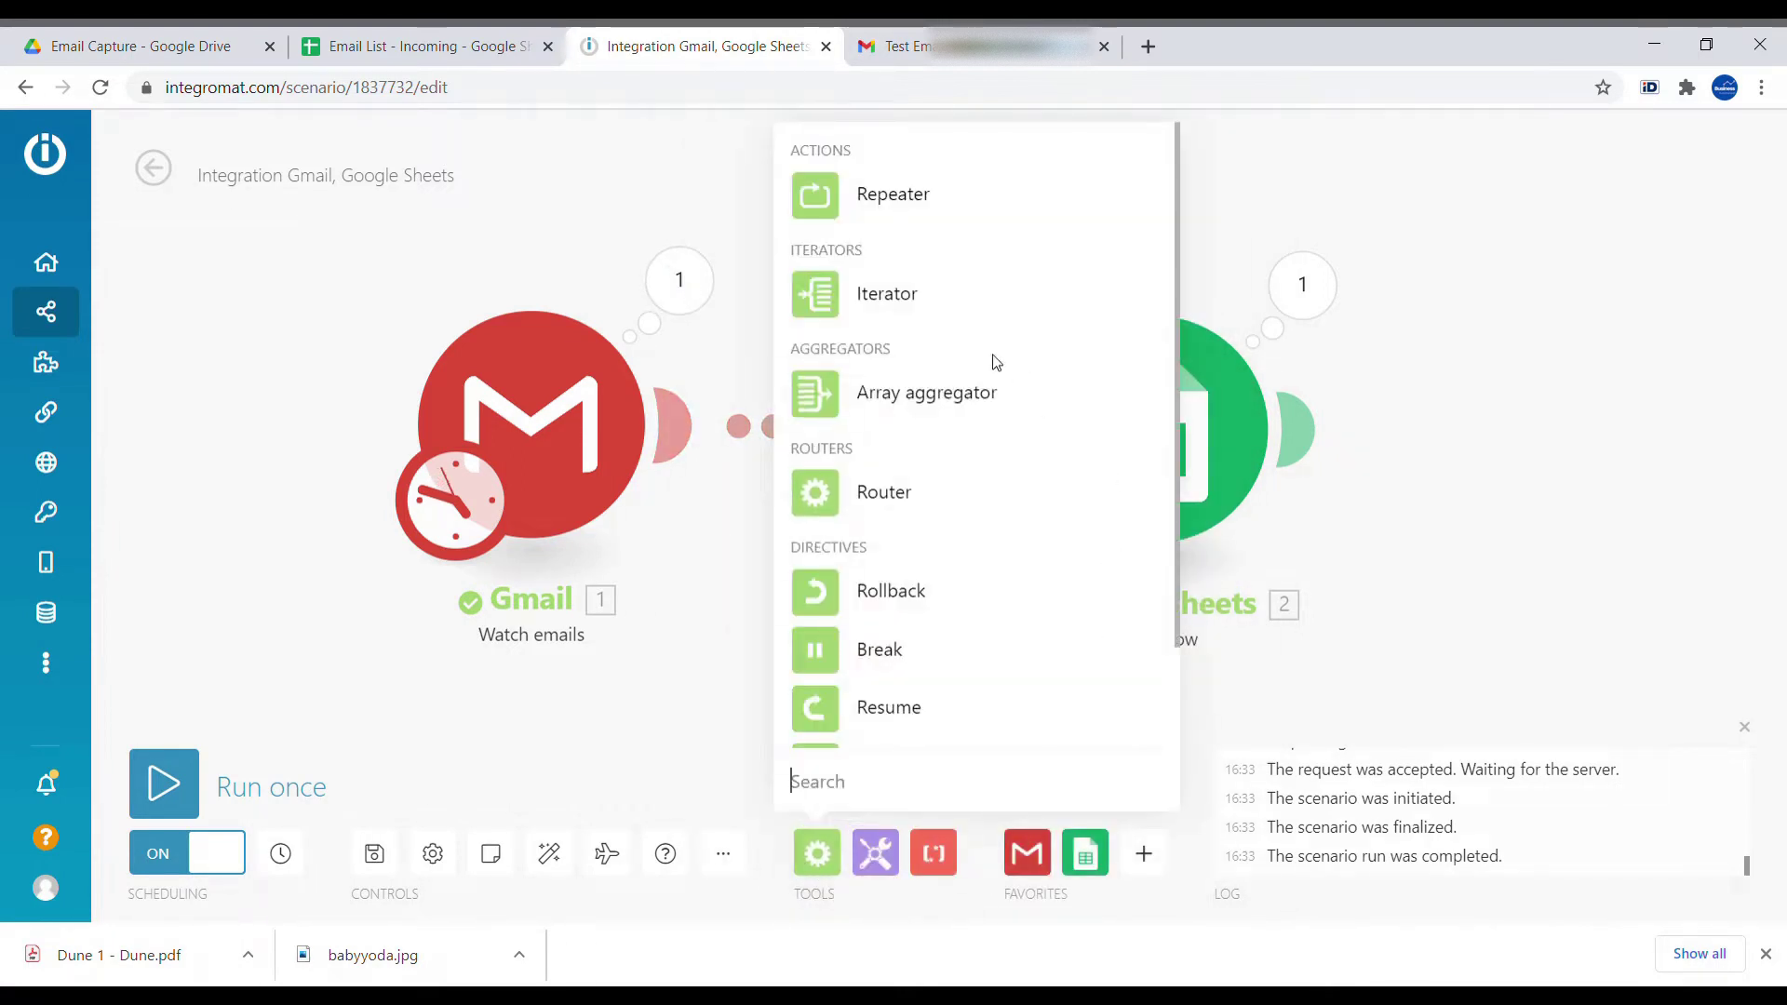
left_click(847, 308)
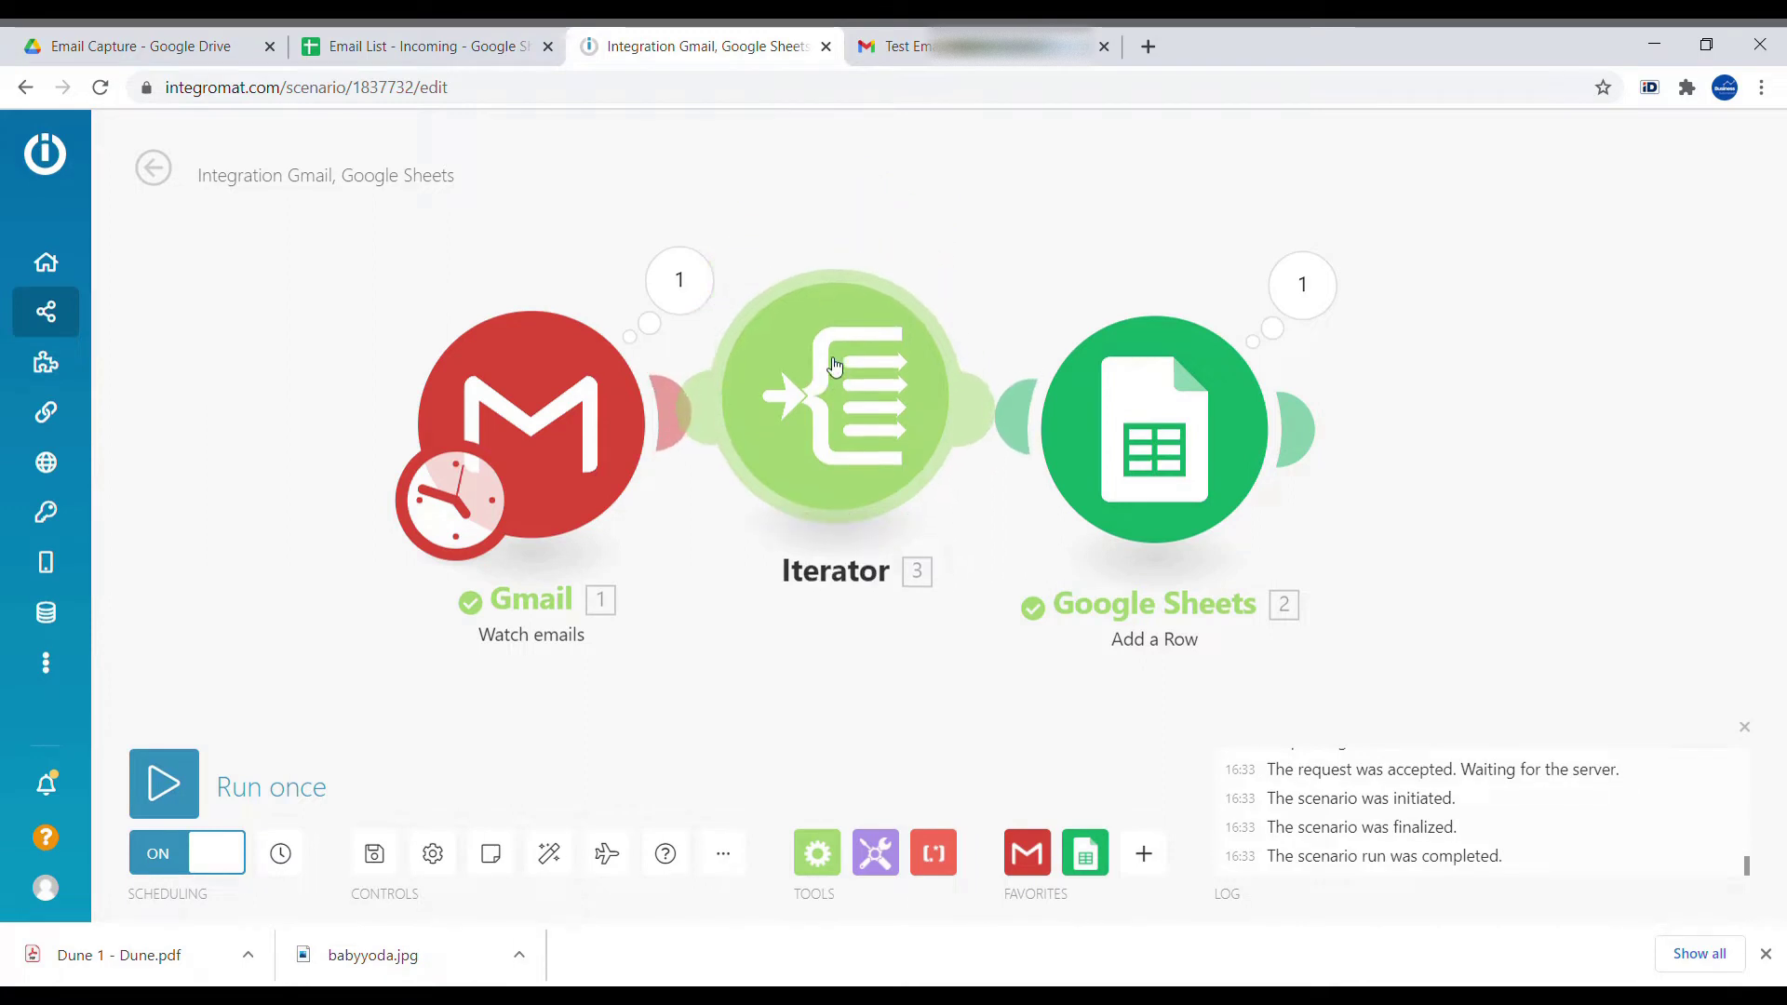
left_click_drag(834, 365, 840, 400)
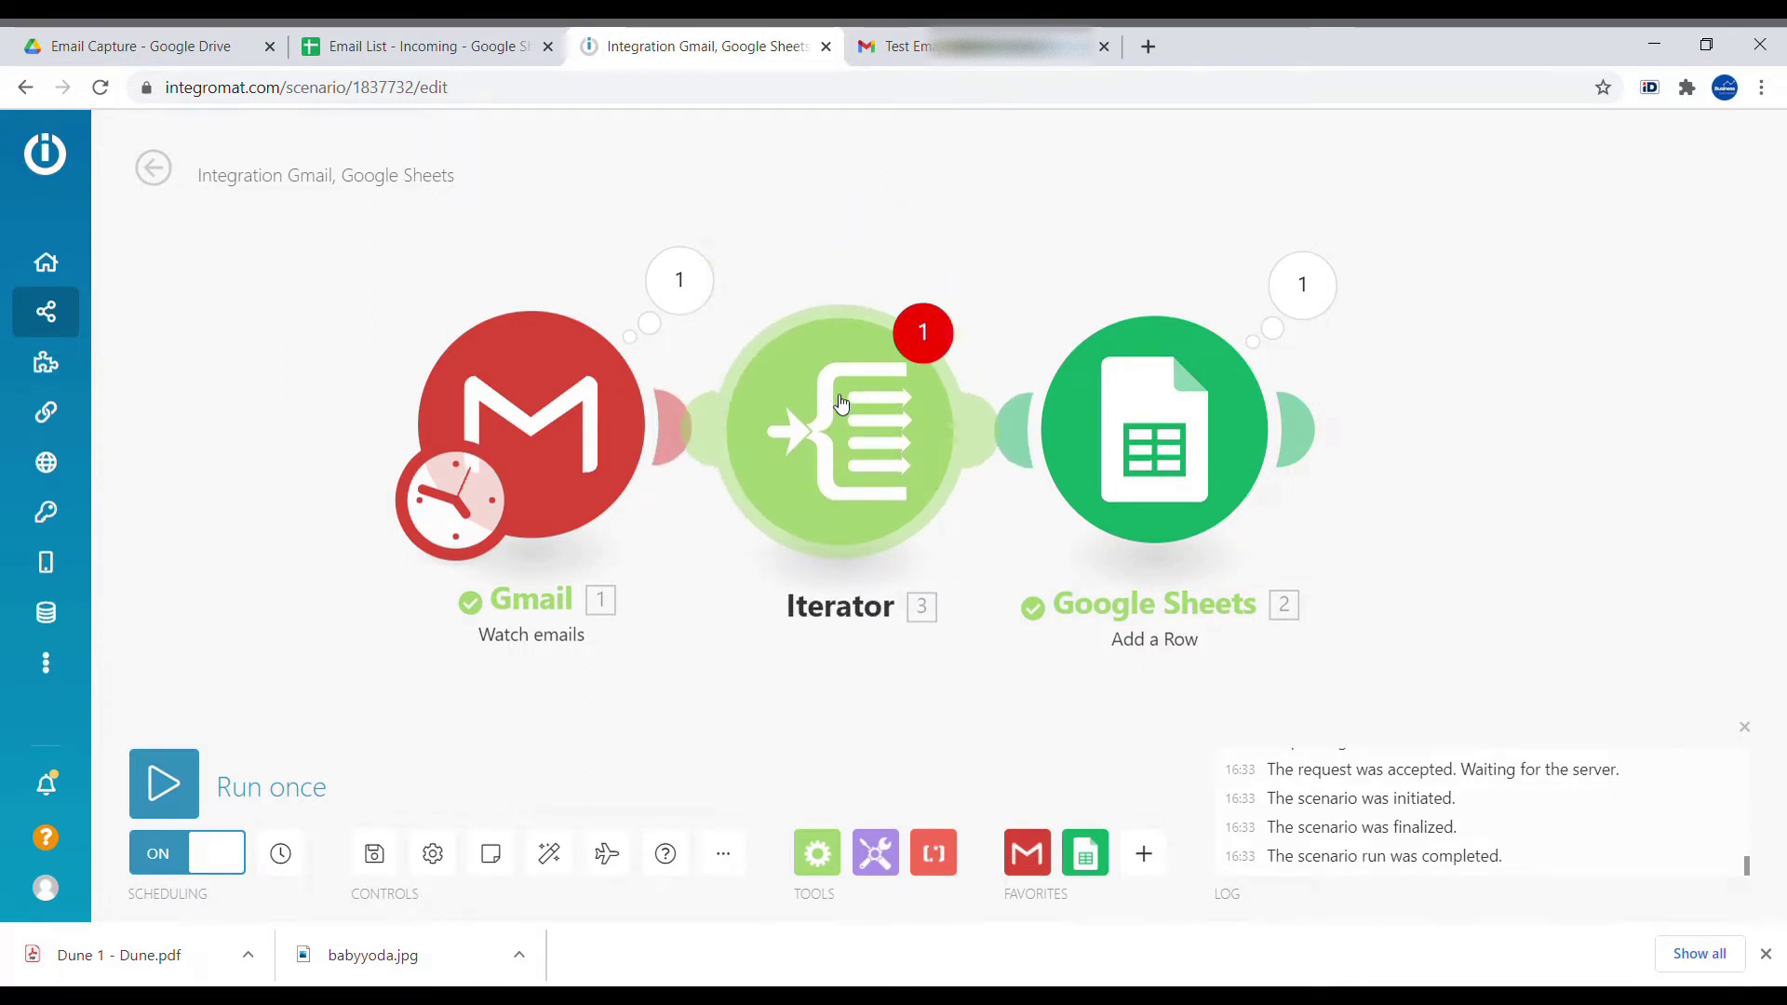
left_click(549, 853)
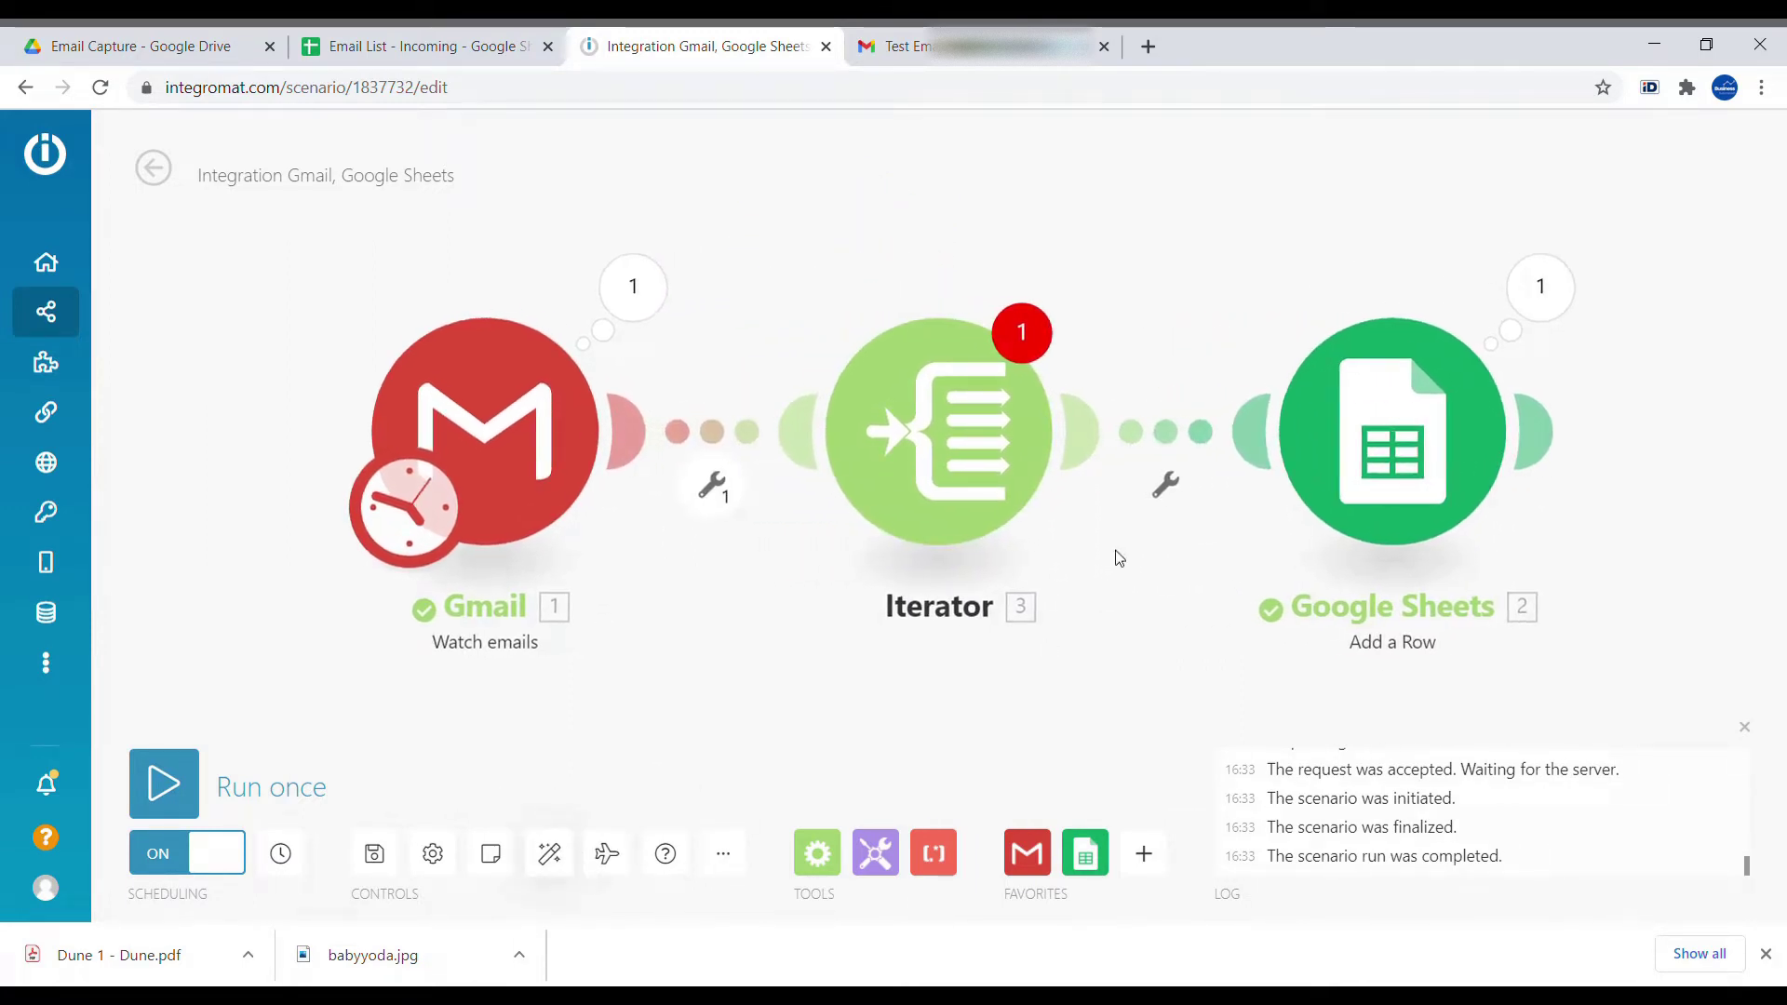
- Map Gmail's 1. Attachments[] into the Iterator's Array and unlink the Iterator from Google Sheets
left_click(949, 427)
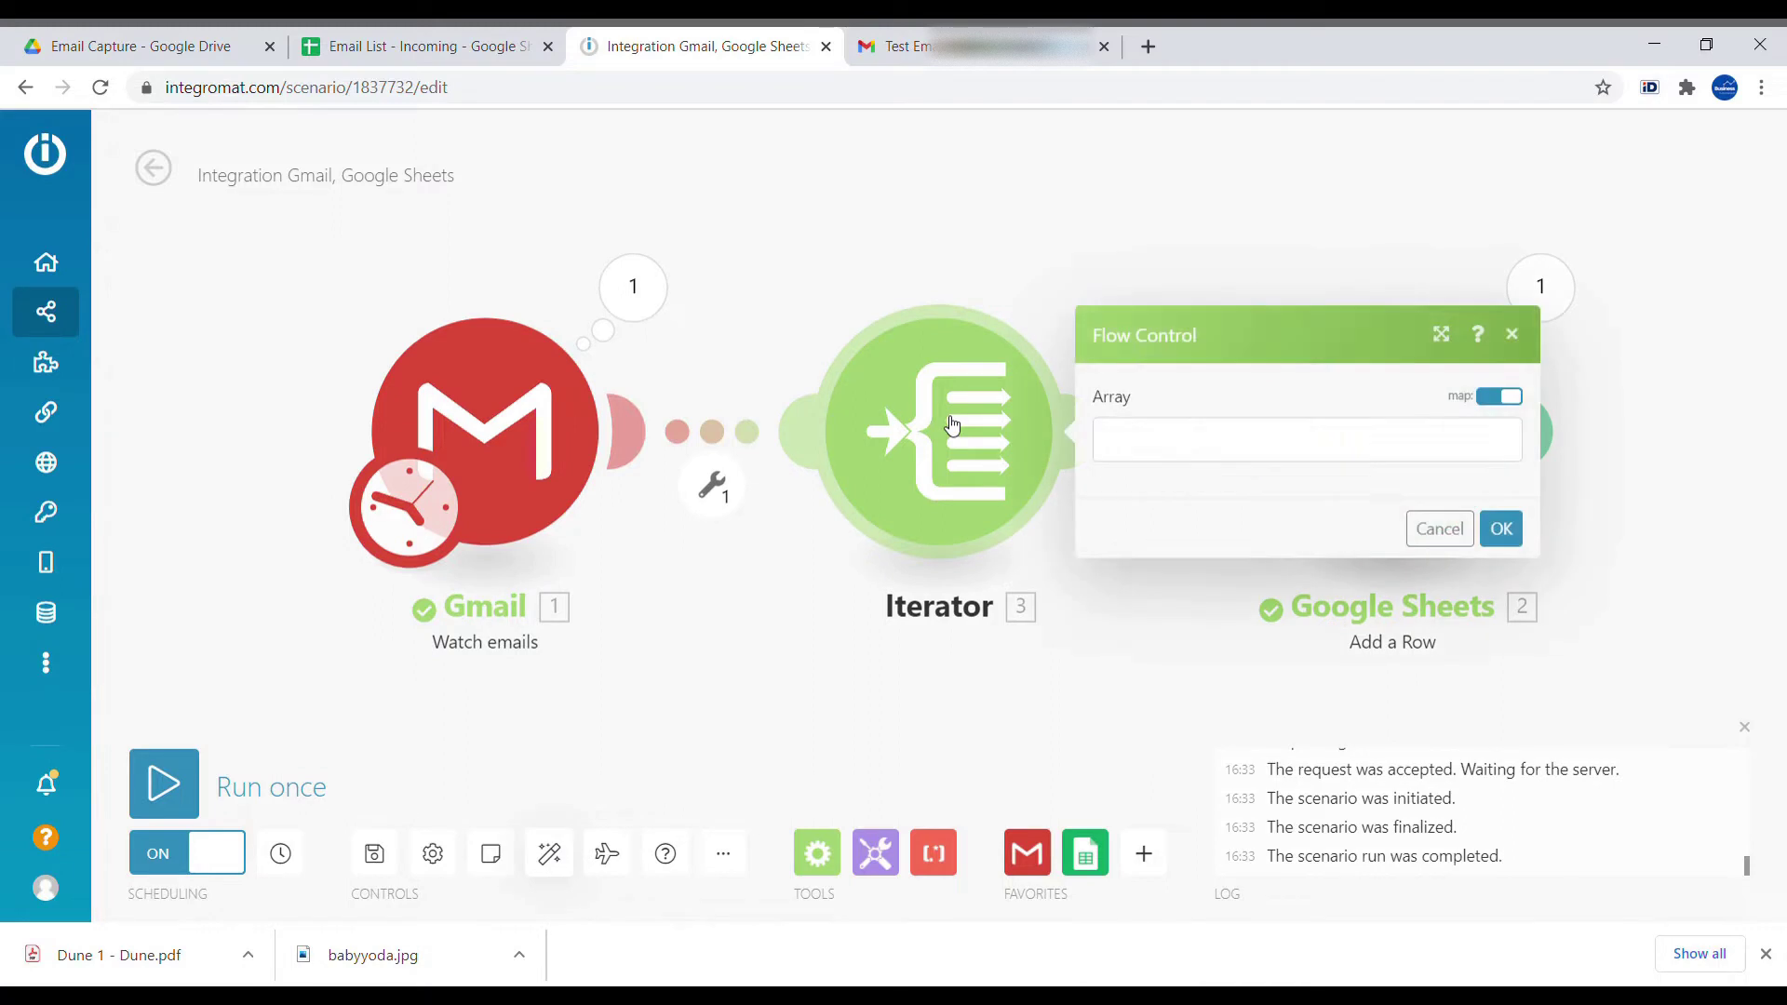
left_click(1198, 458)
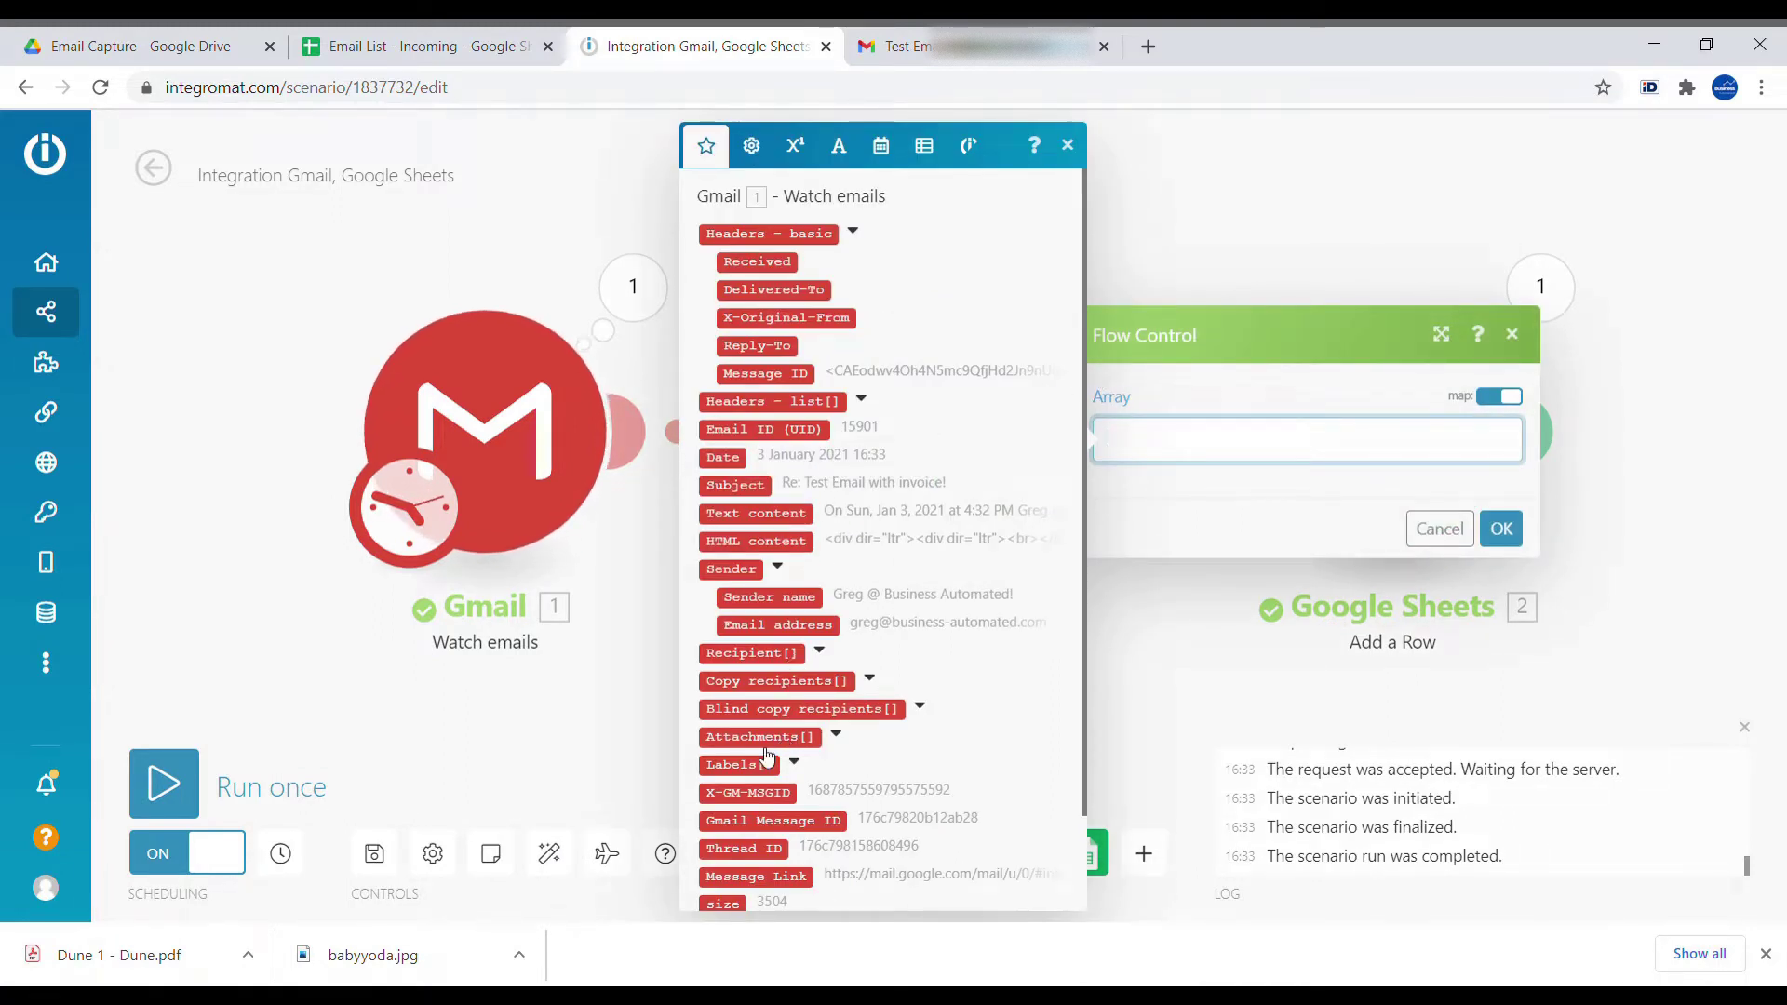
left_click(794, 744)
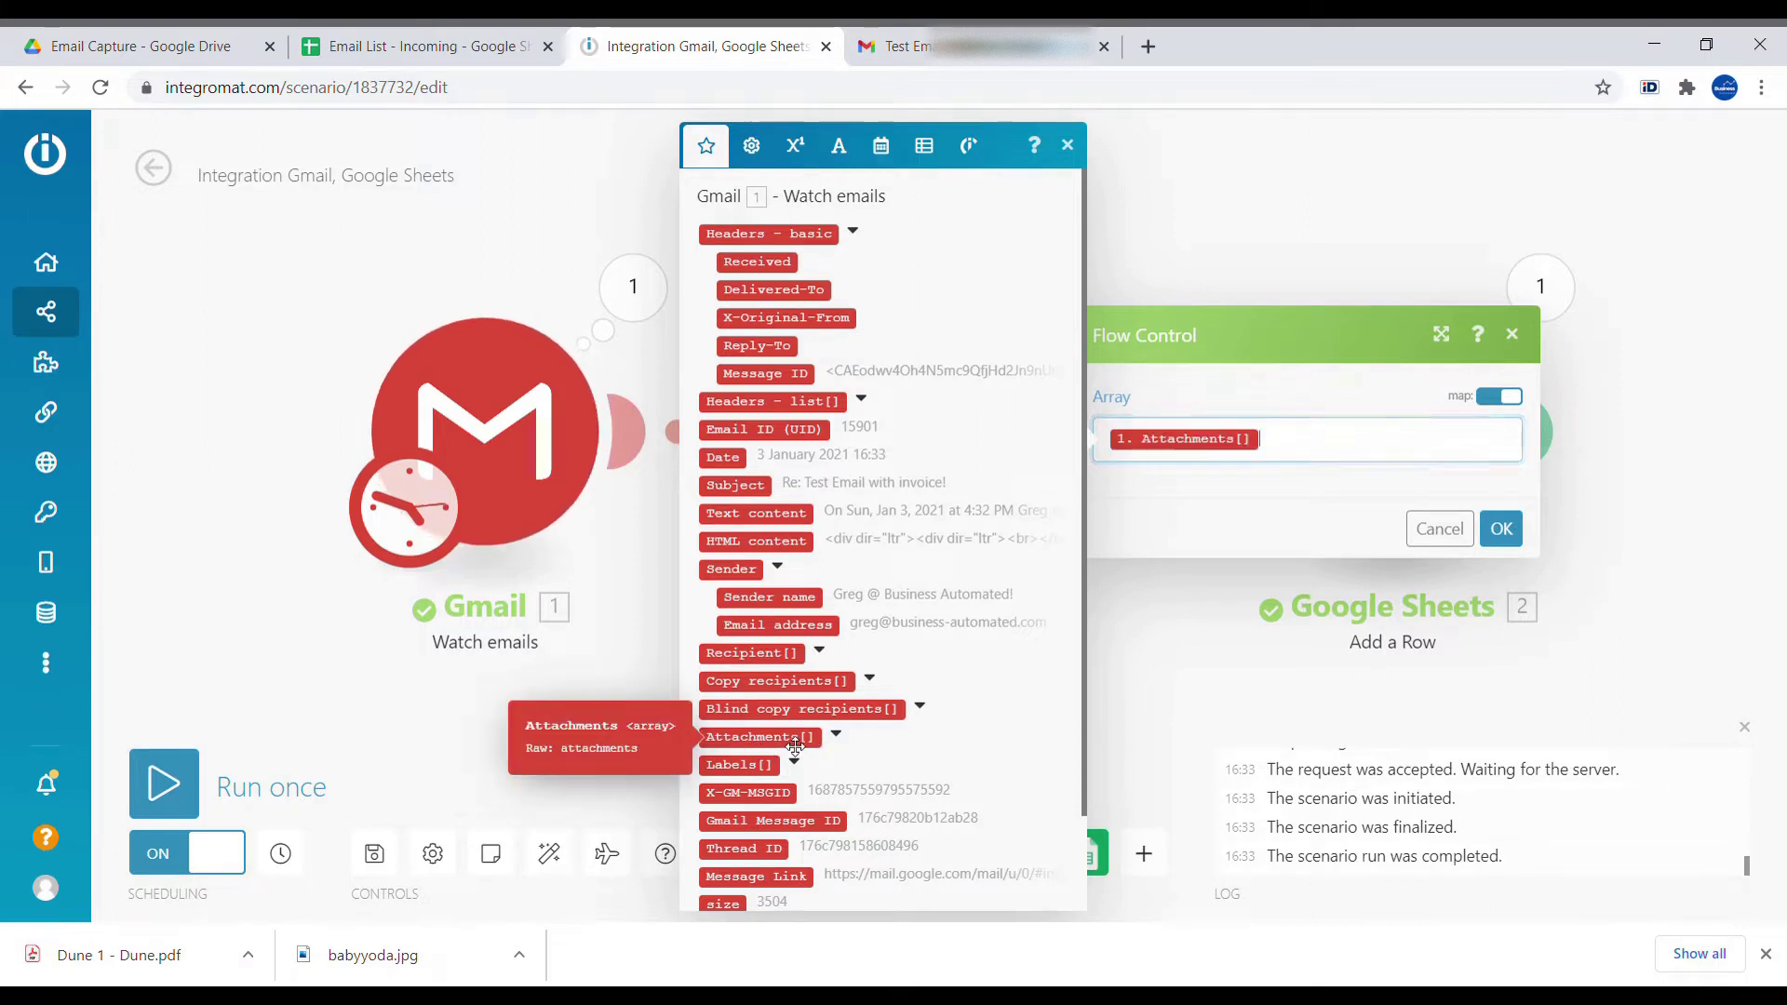
left_click(1501, 529)
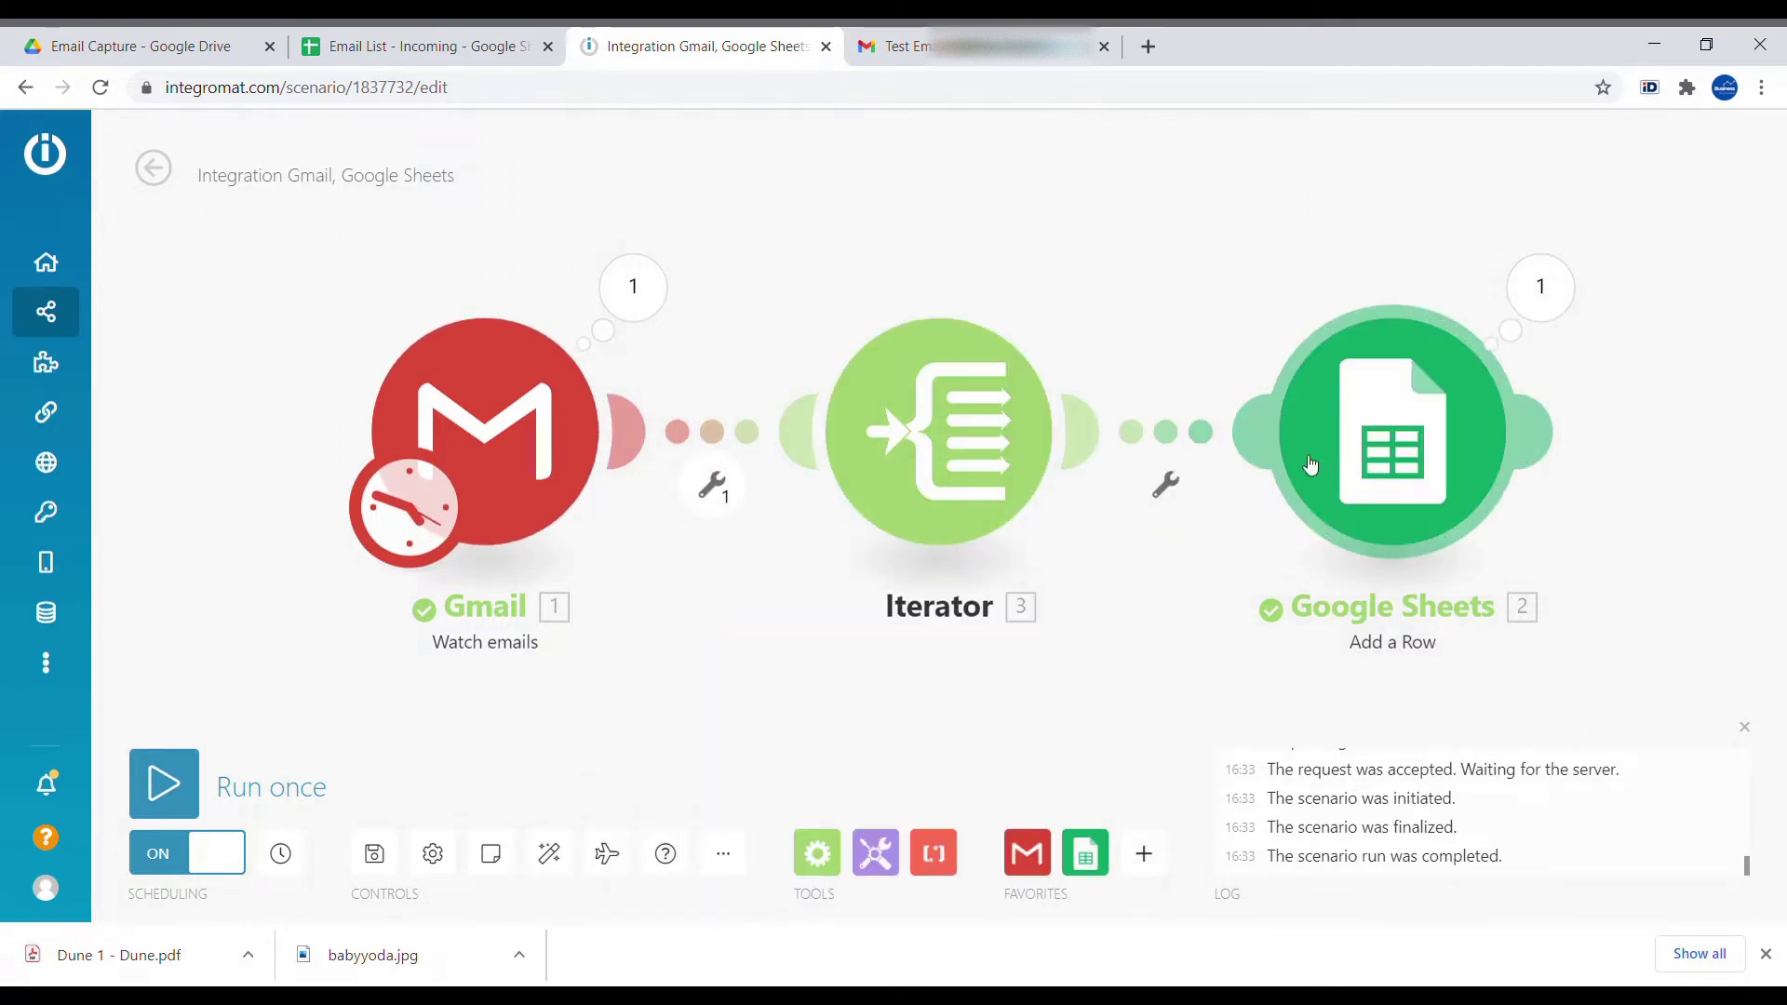
left_click(1167, 433)
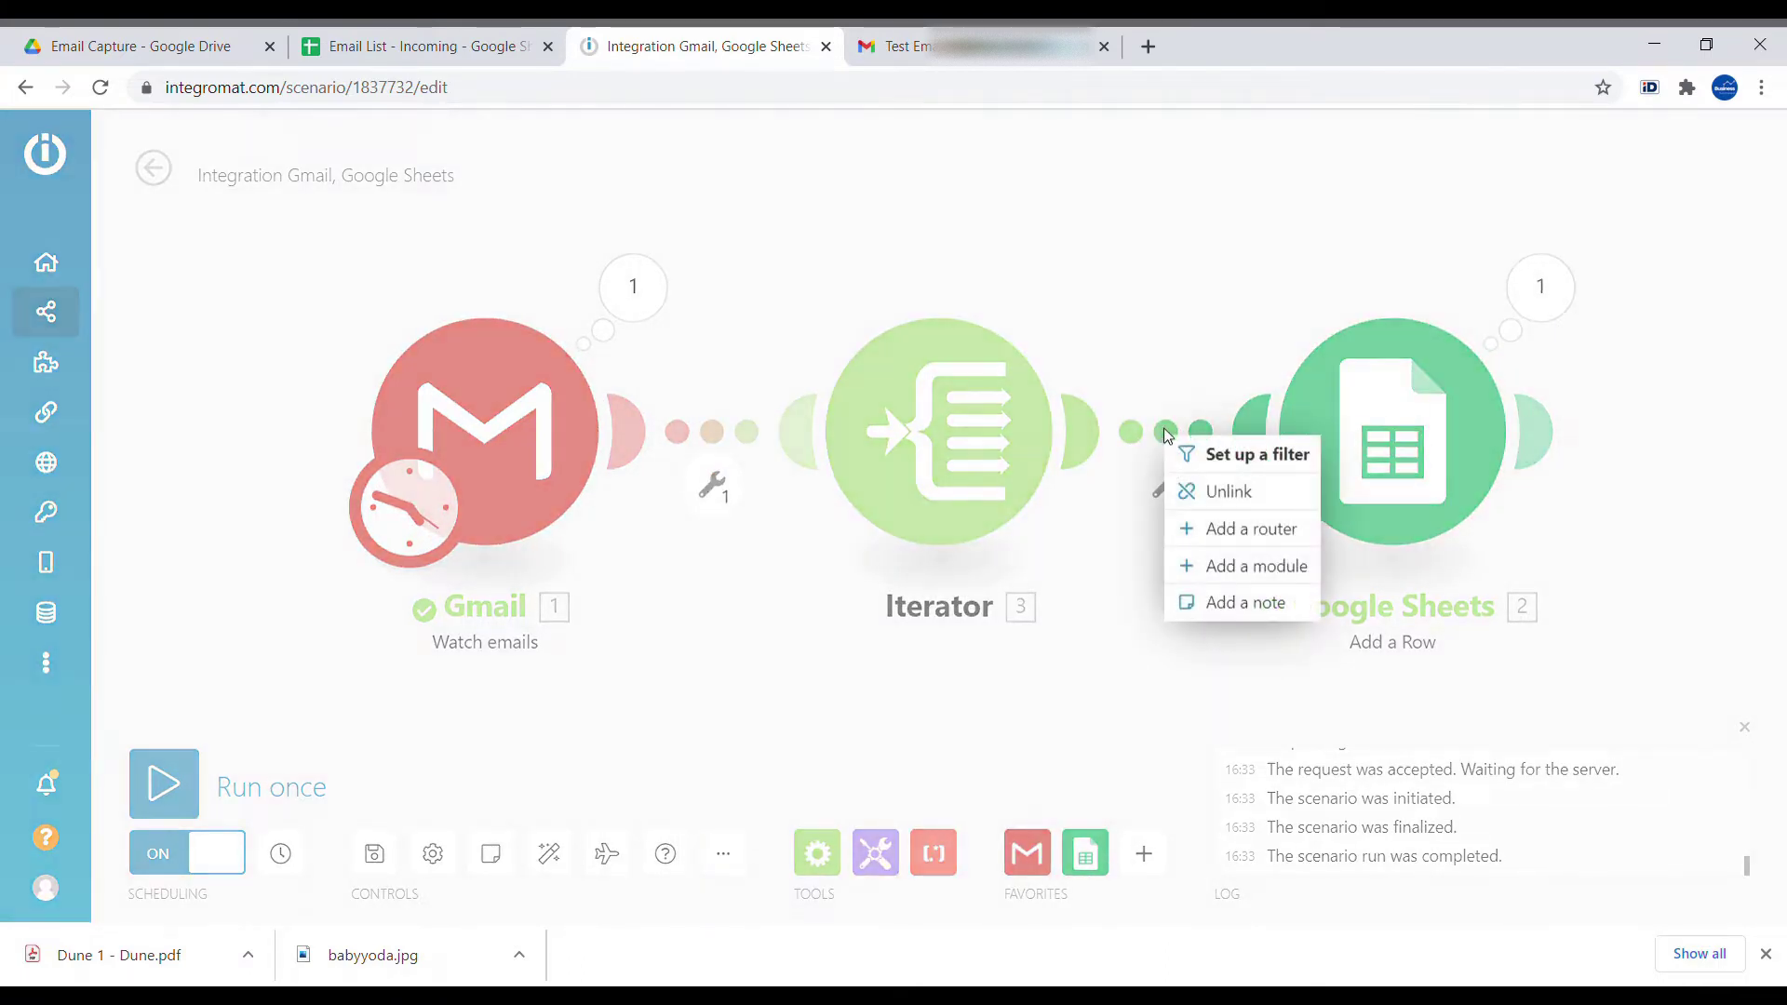
left_click(1245, 494)
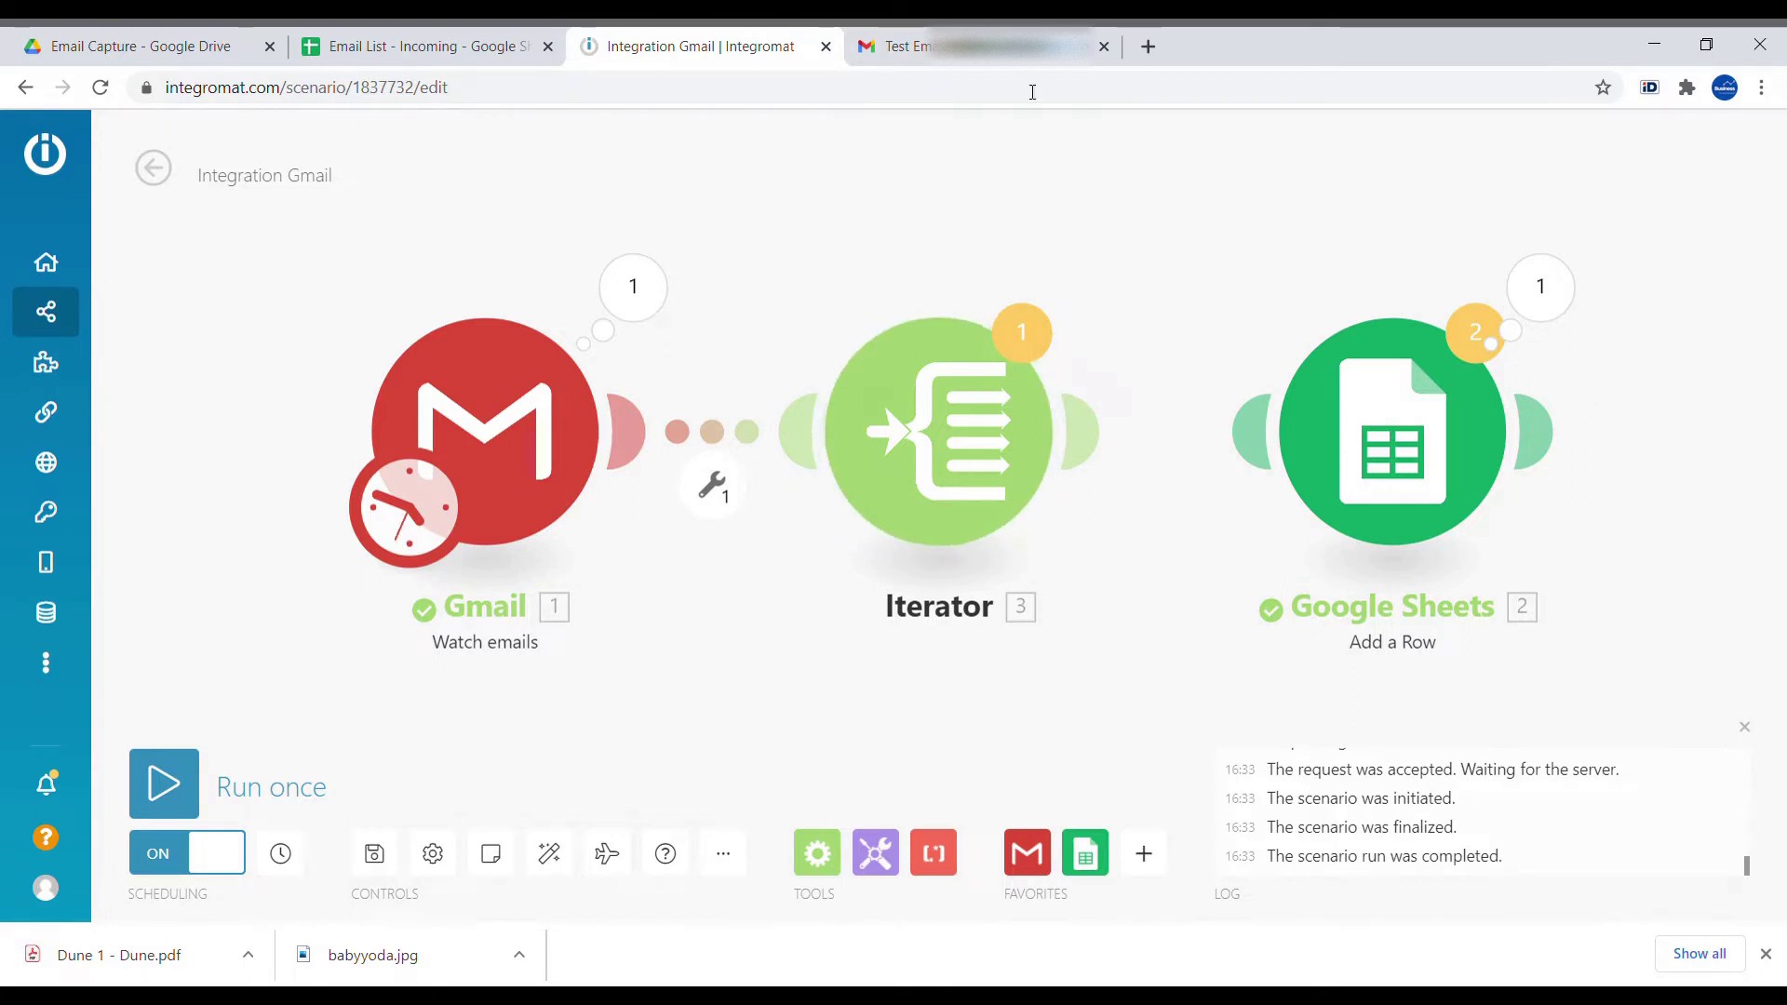
- Reply to the test thread with body 'text', attaching Dune 1 - Dune.pdf and babyyoda.jpg
left_click(1001, 47)
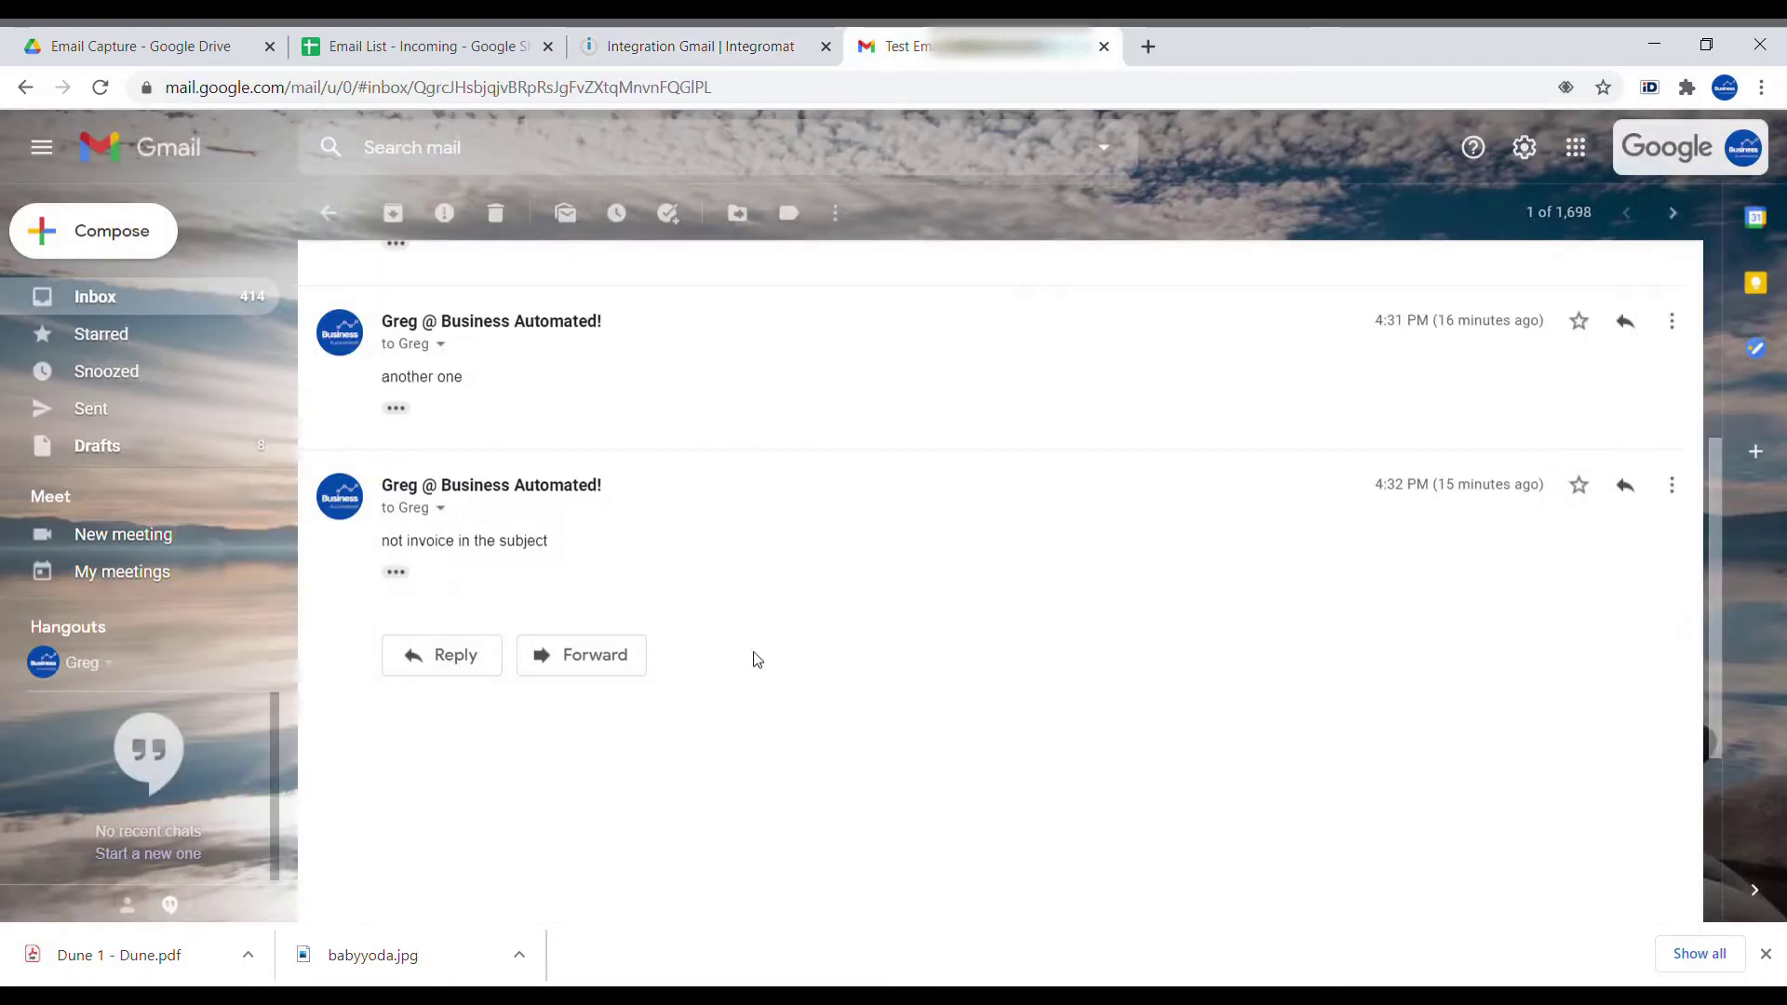
left_click(457, 660)
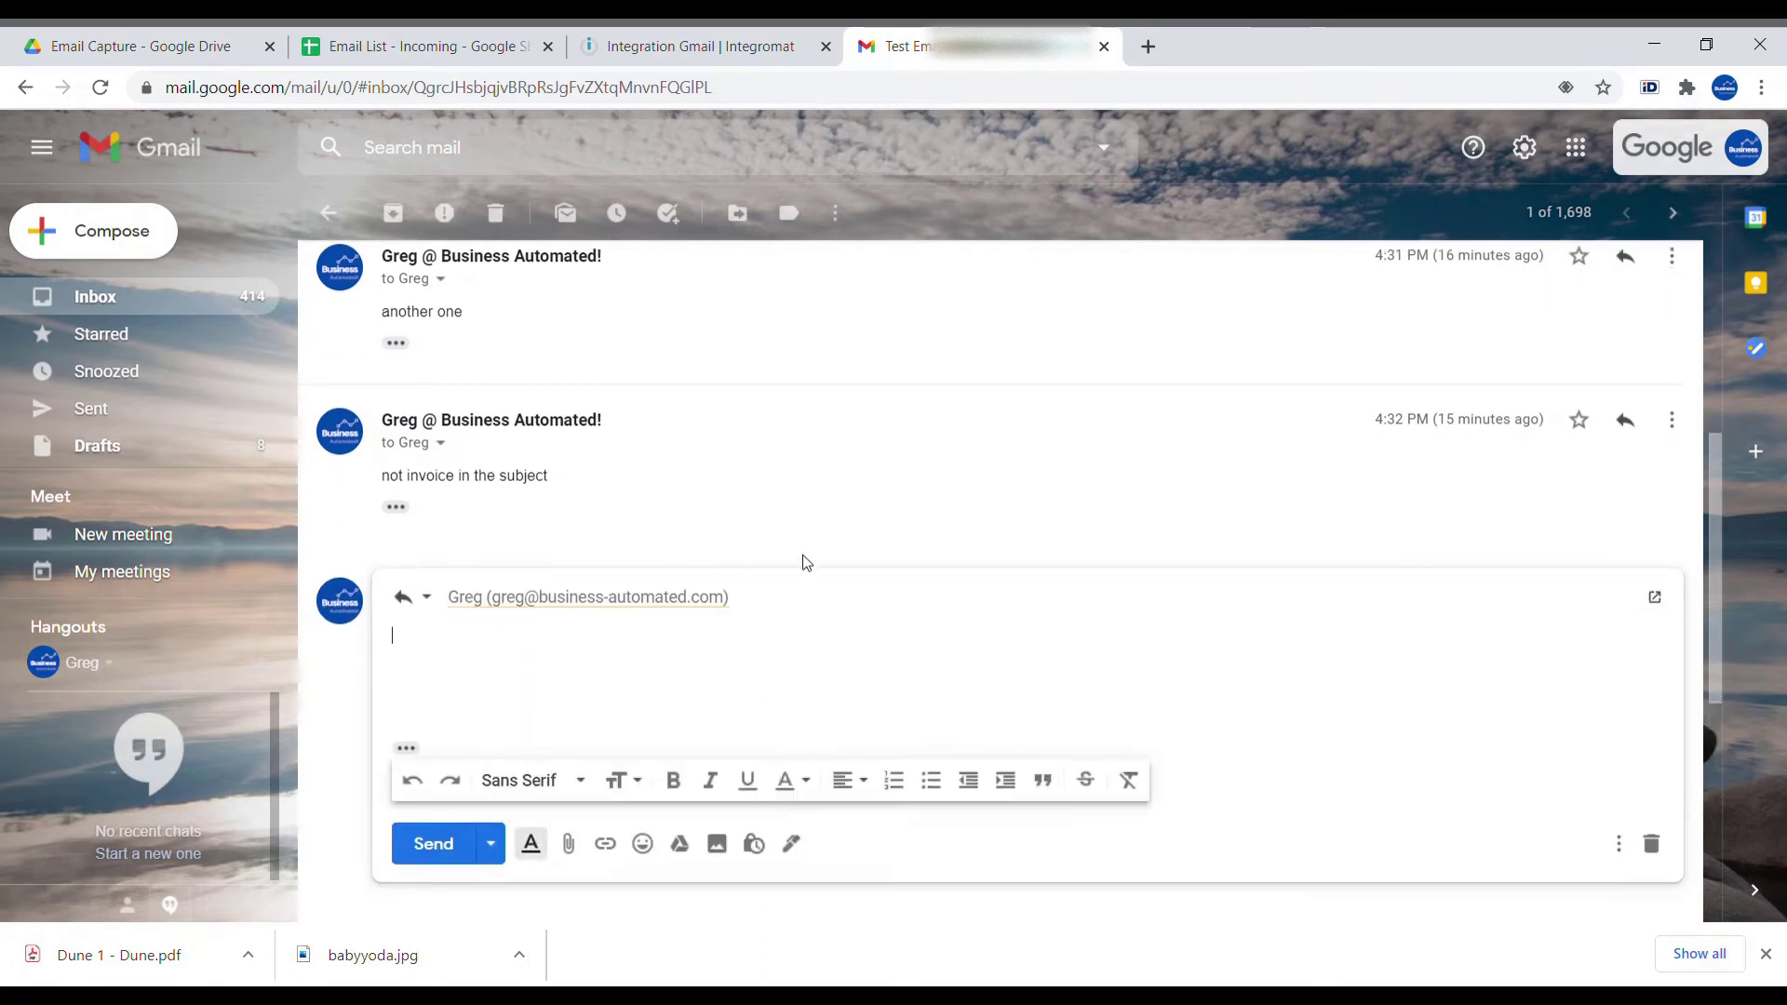
left_click_drag(806, 562, 610, 722)
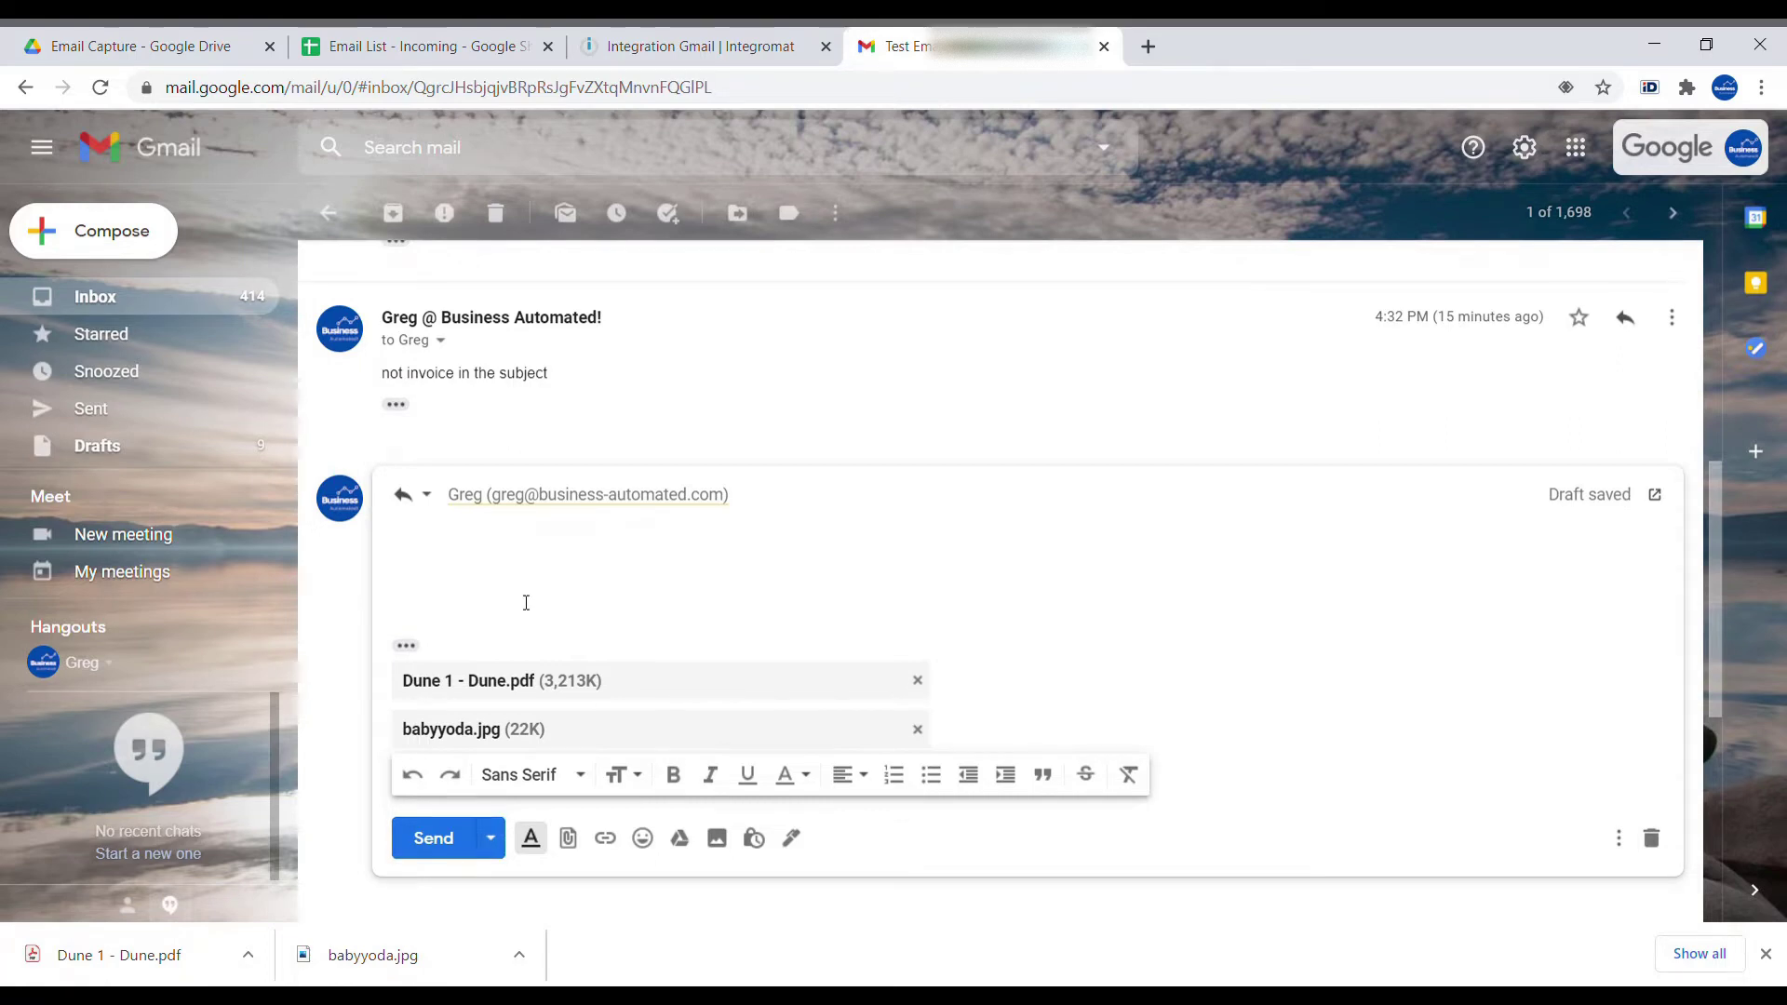
type("text")
left_click(436, 842)
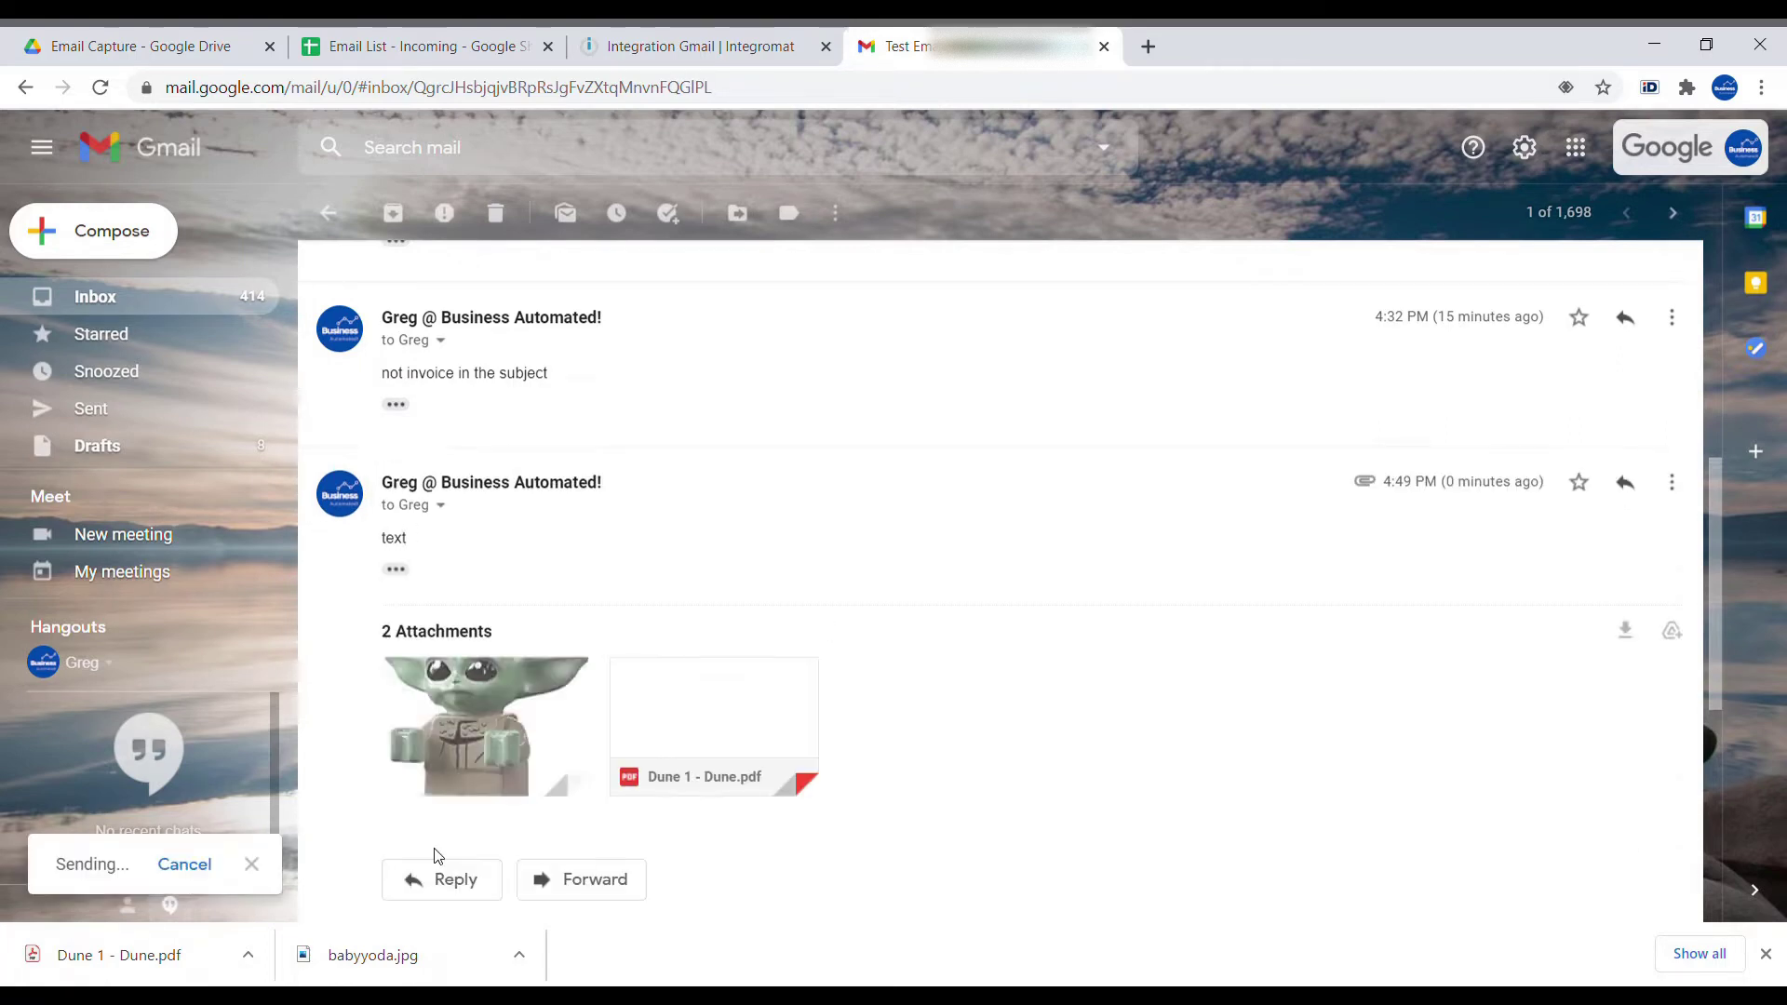
- Run the scenario once, proceeding past the transformer-last-module warning
left_click(651, 45)
left_click(164, 783)
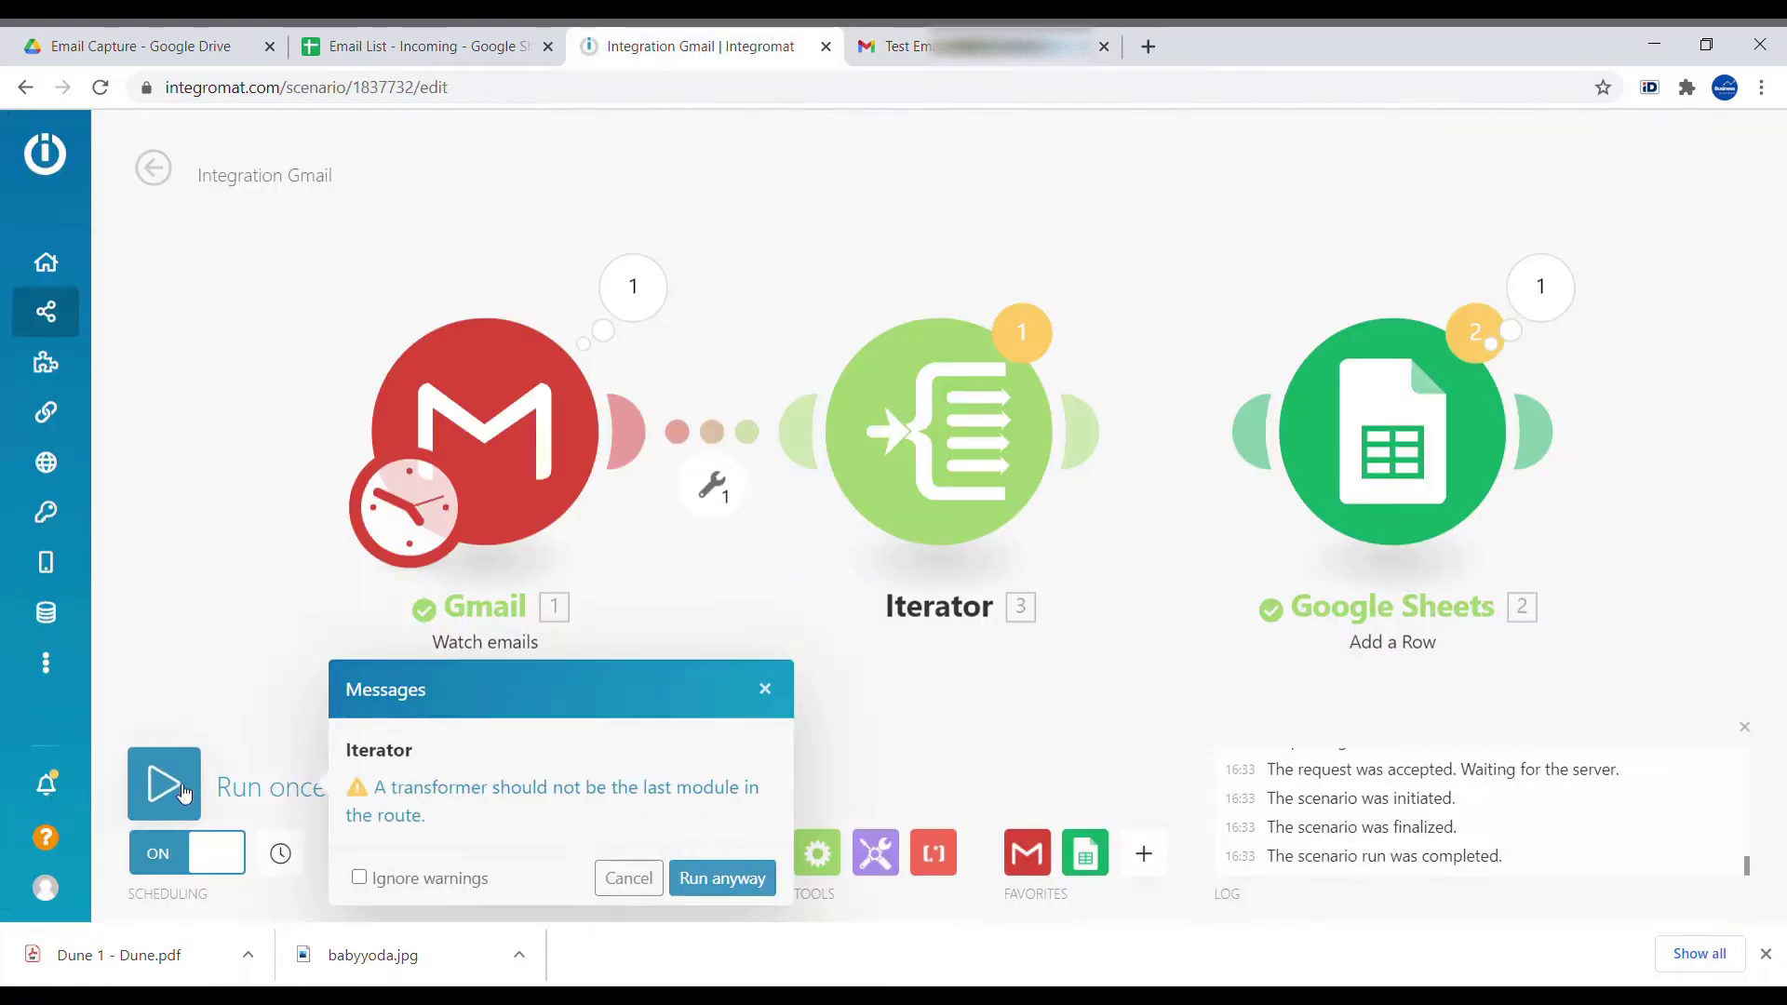
left_click(758, 881)
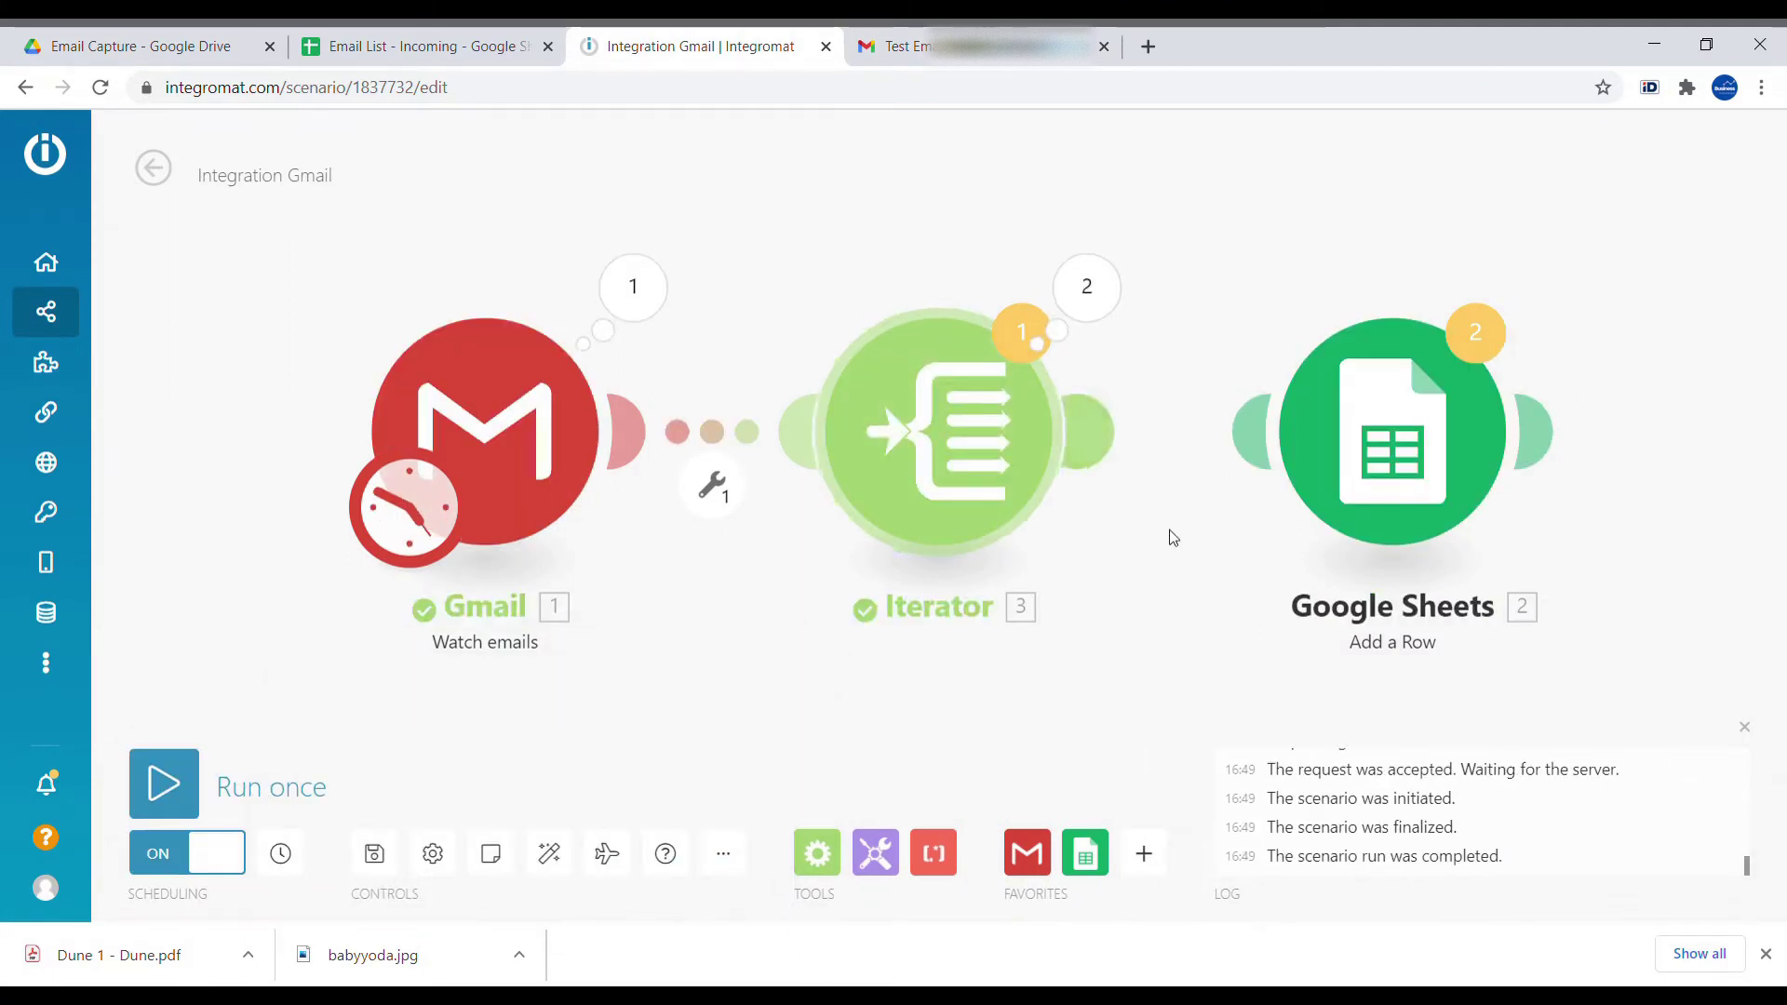
- Inspect the Iterator's Operation 1 and 2 bundles: babyyoda.jpg and Dune 1 - Dune.pdf
left_click_drag(1185, 558, 980, 583)
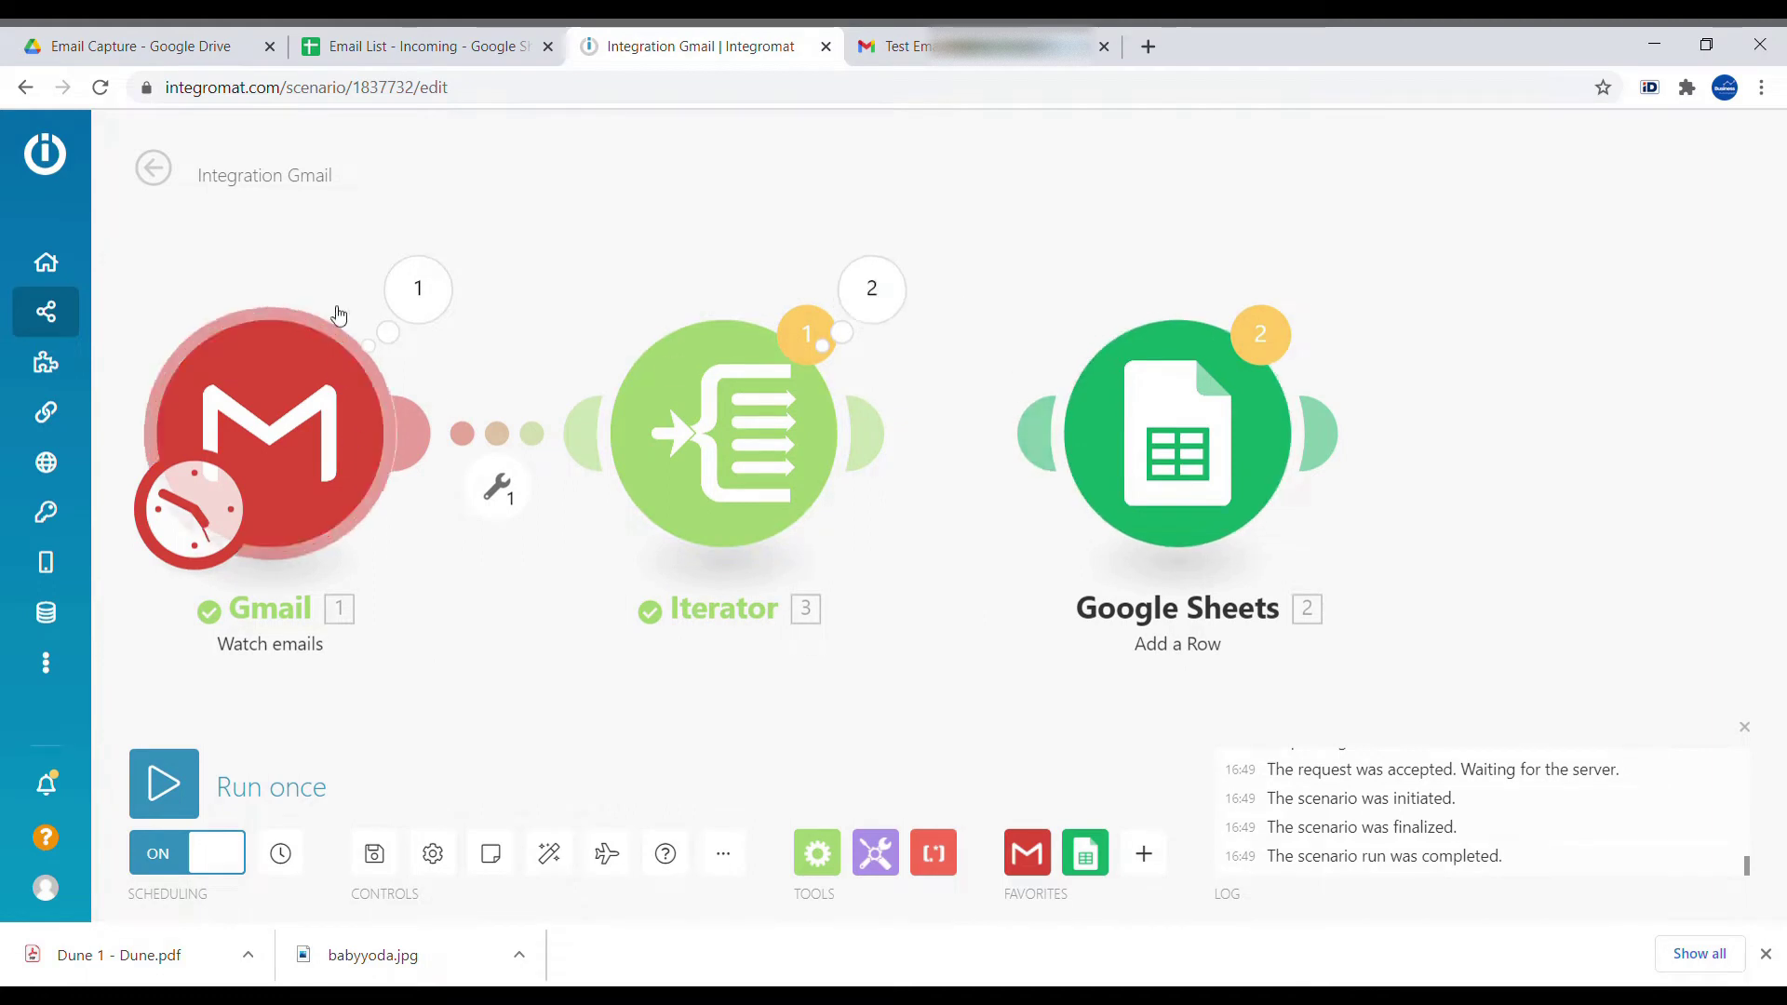
left_click(871, 288)
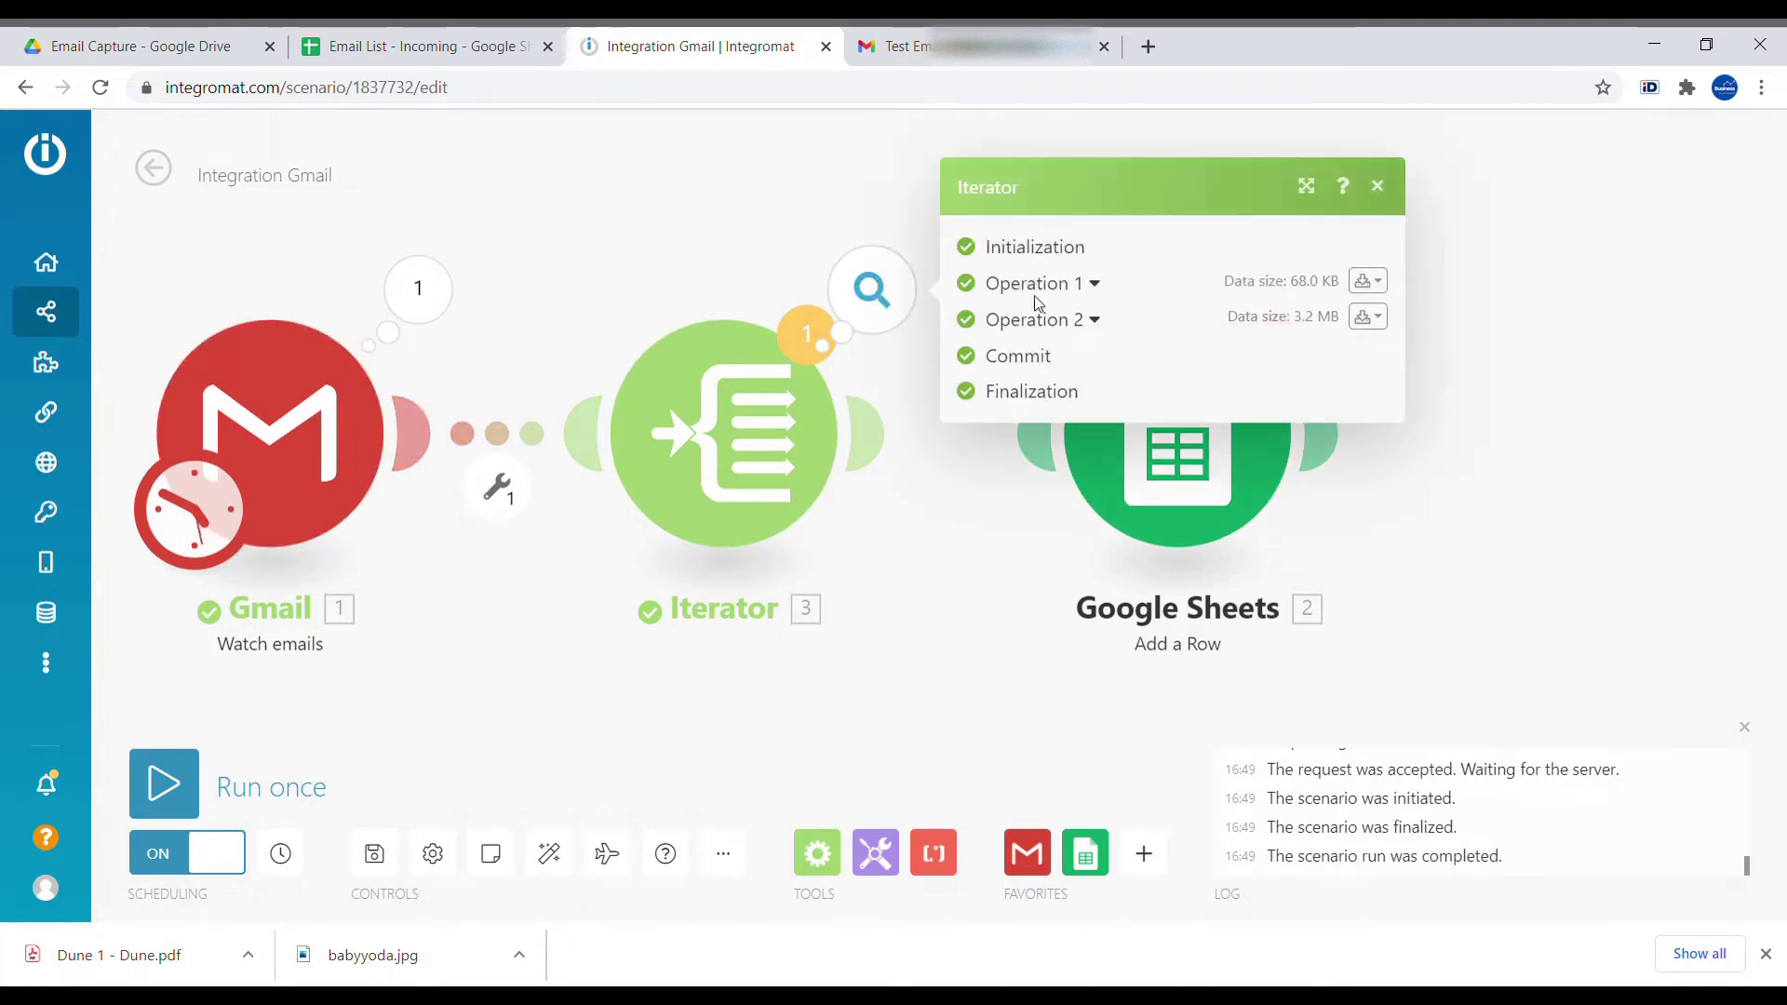
left_click(1077, 285)
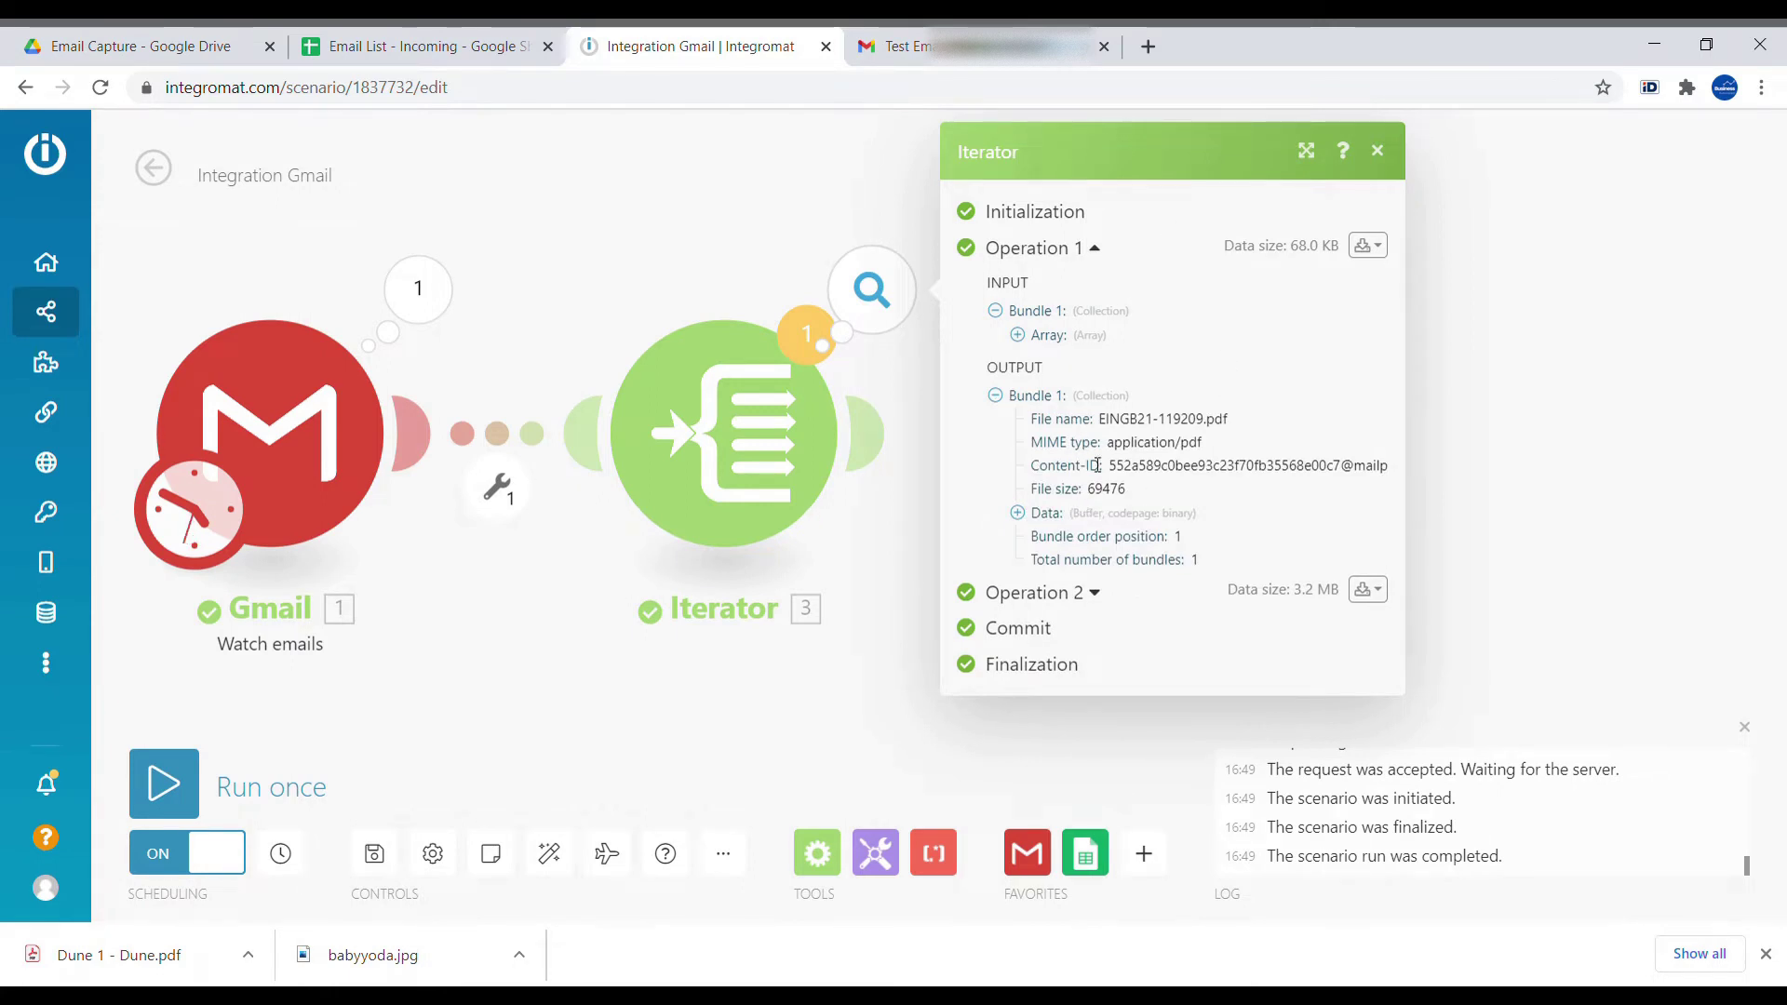
left_click(1096, 593)
scroll(1137, 722, "down", 3)
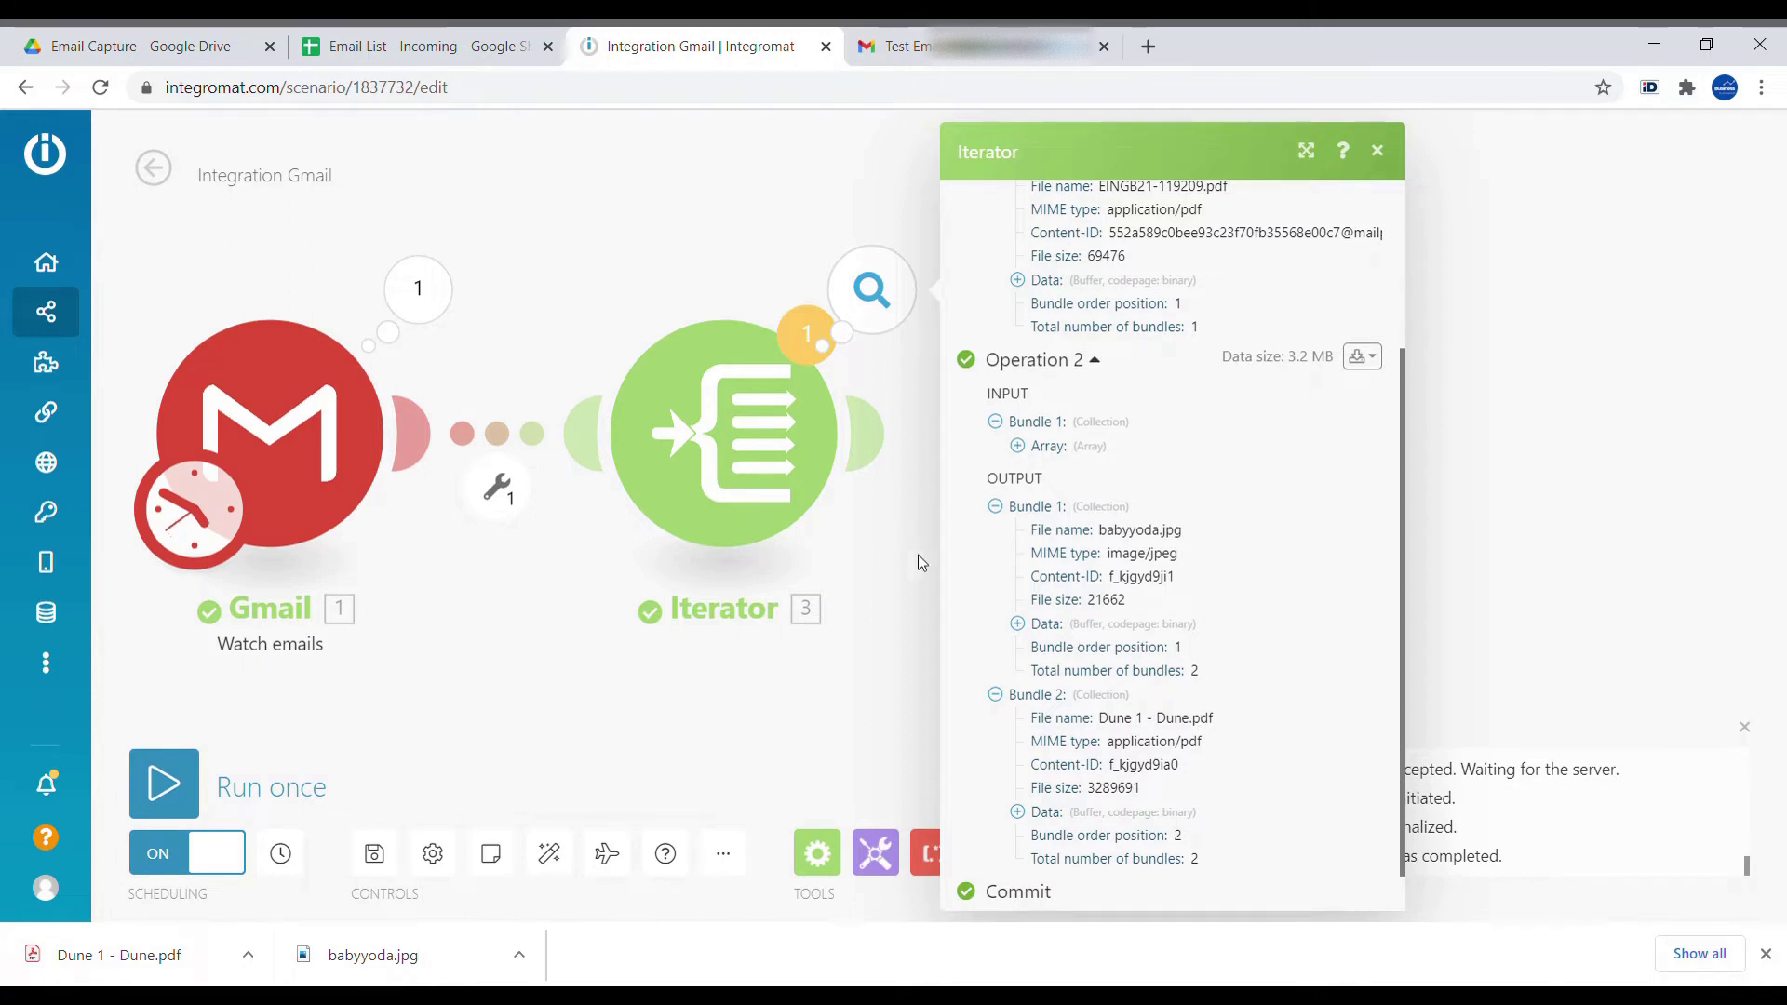
- Add a Google Drive Upload a File module right after the Iterator
left_click(880, 544)
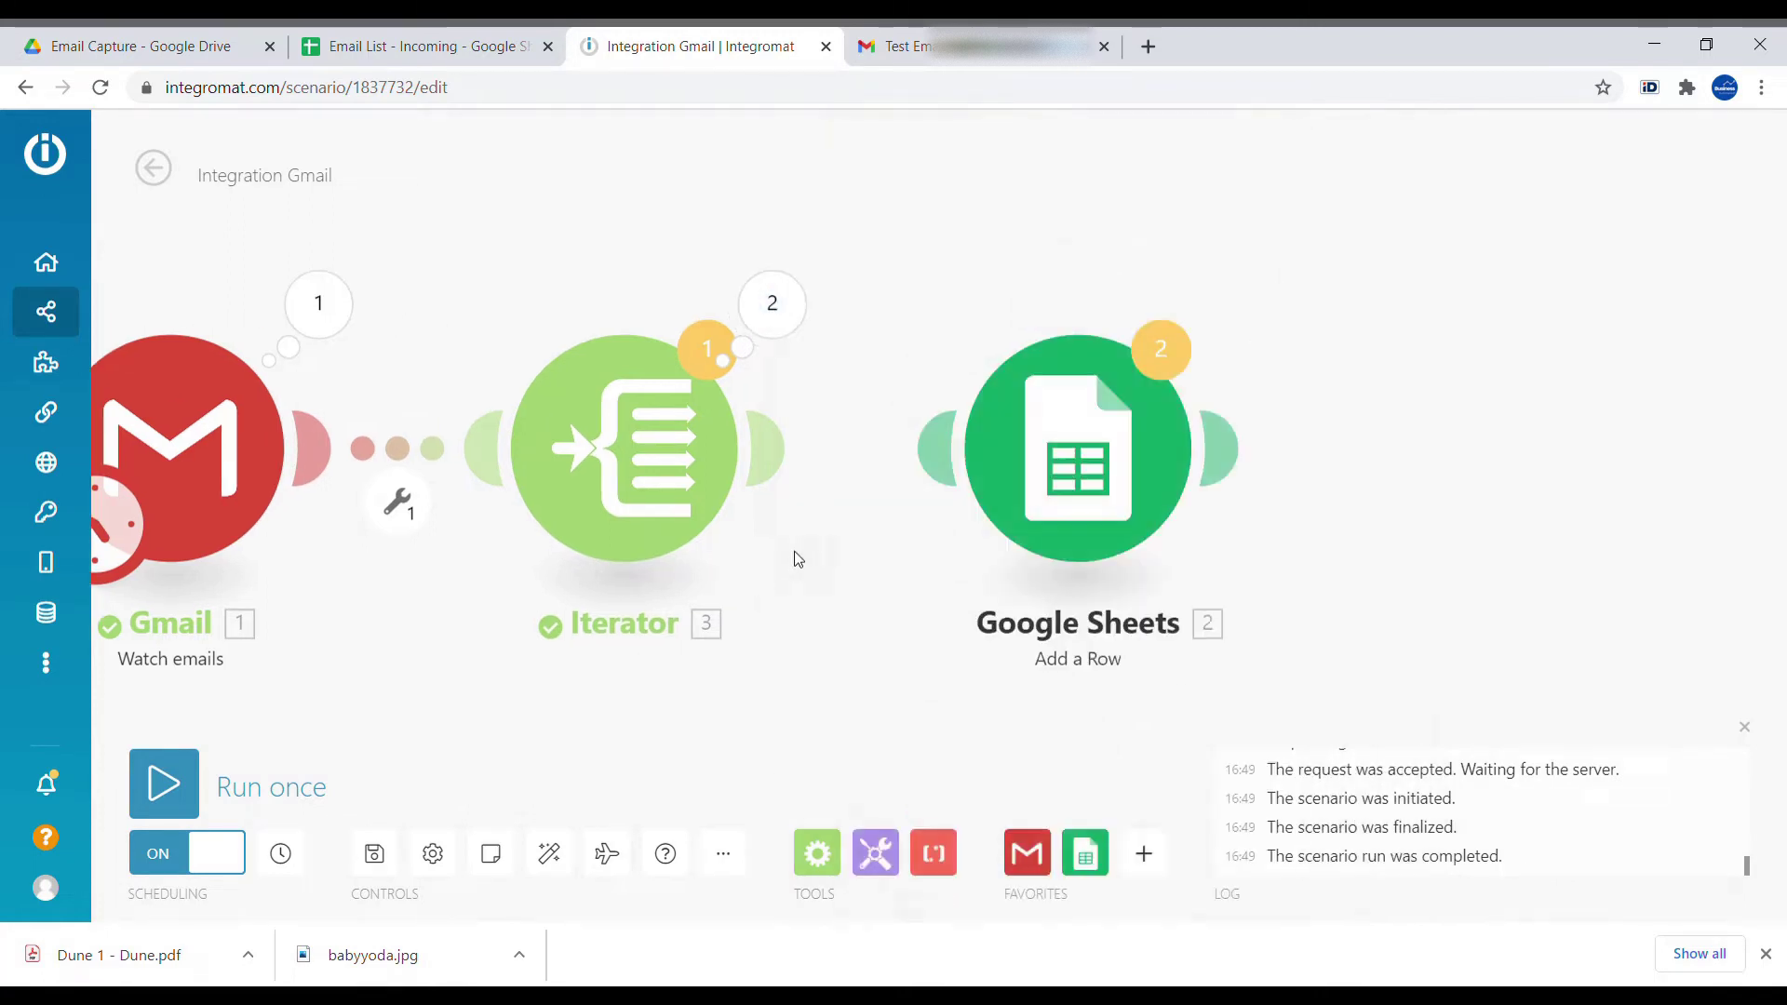
left_click(1144, 854)
type("google drive")
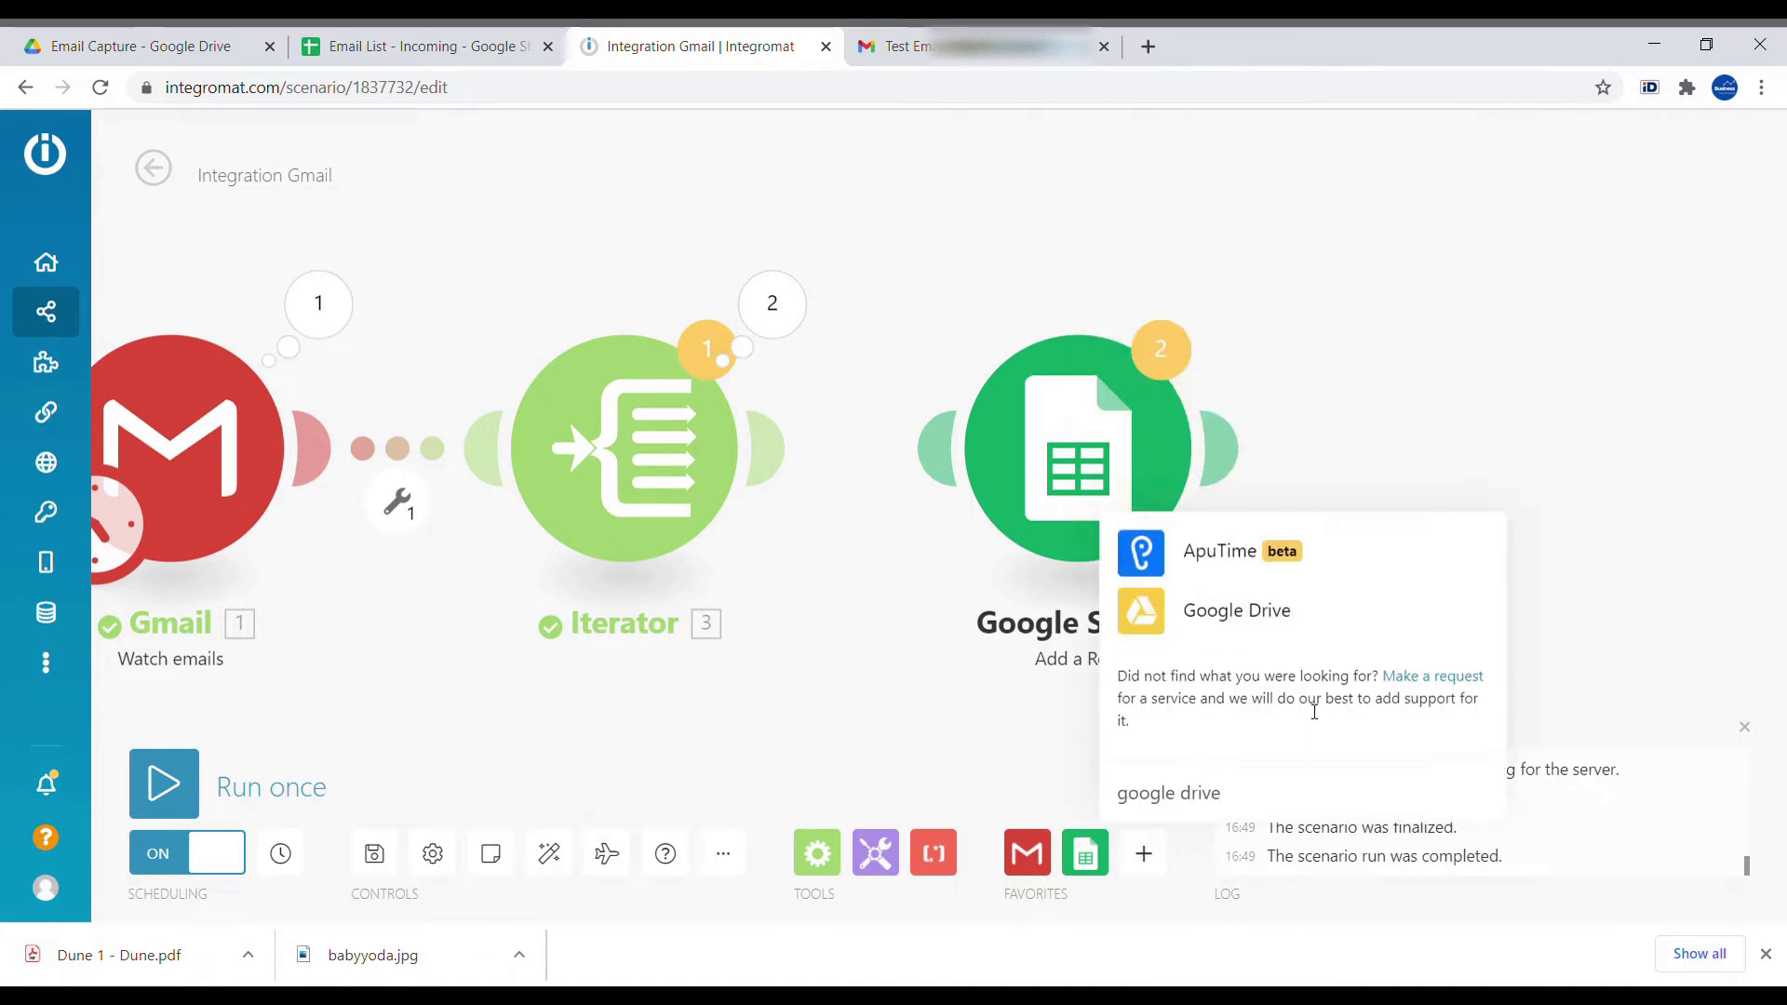
left_click(1245, 606)
scroll(1256, 614, "down", 1)
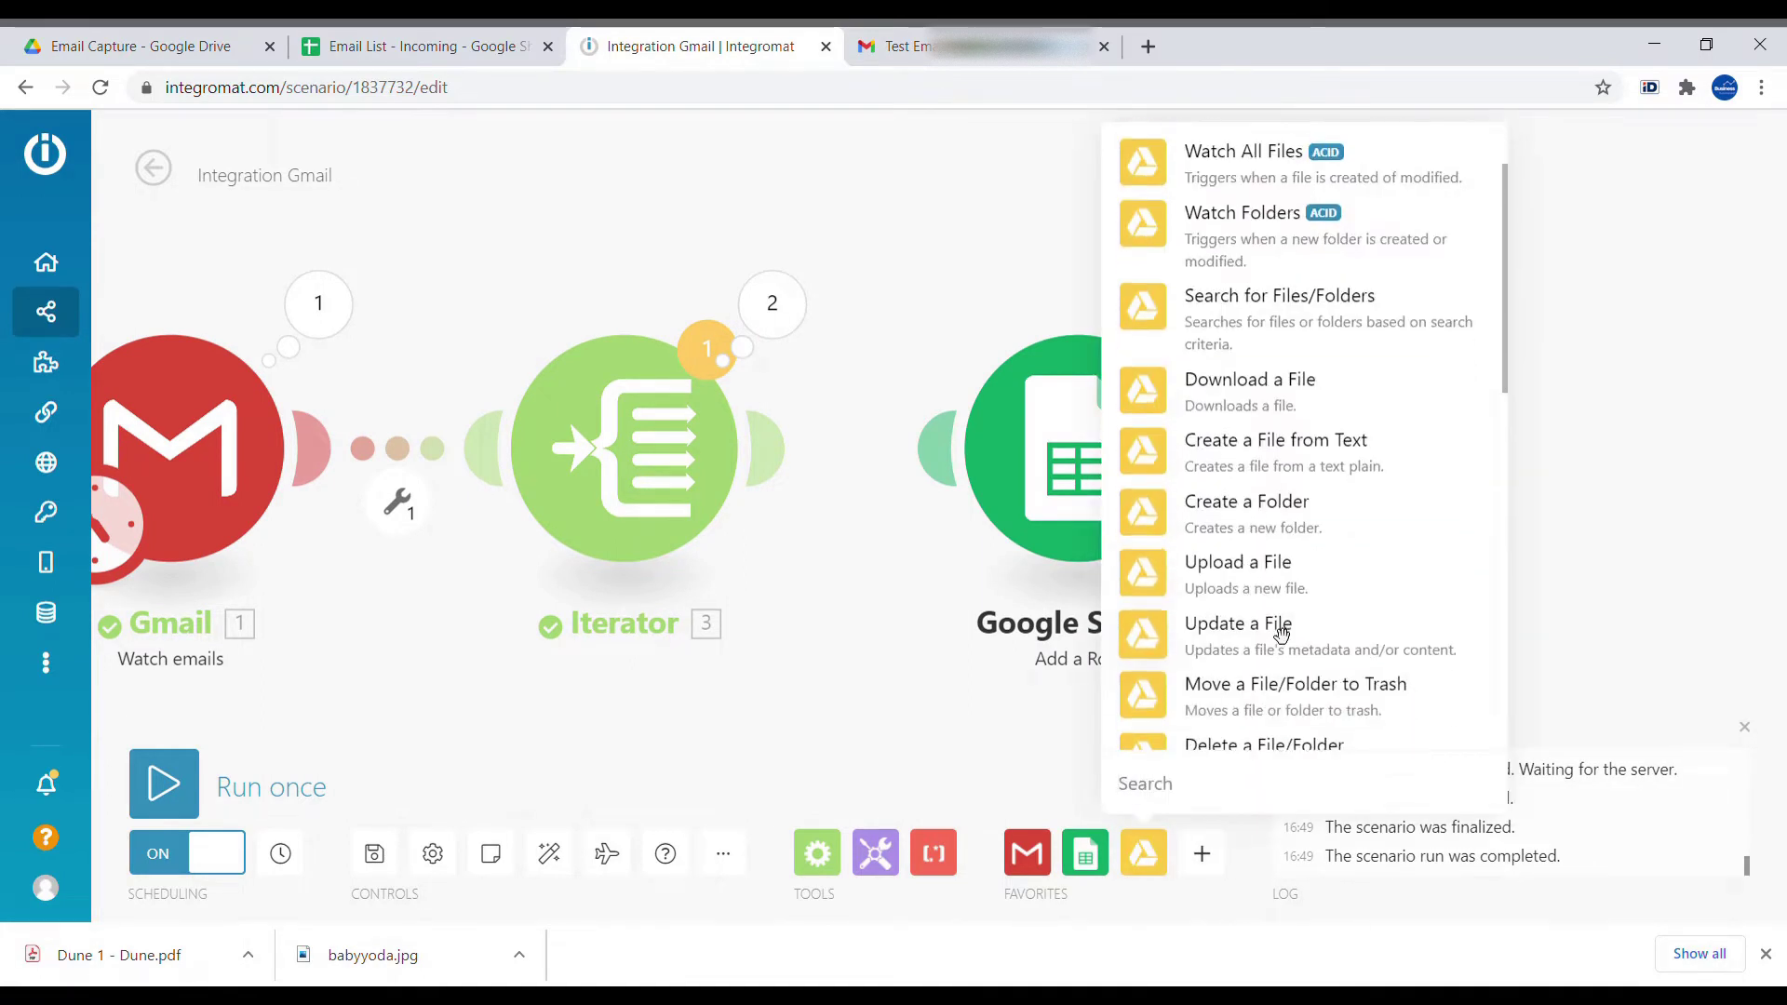
left_click(1258, 584)
left_click(913, 667)
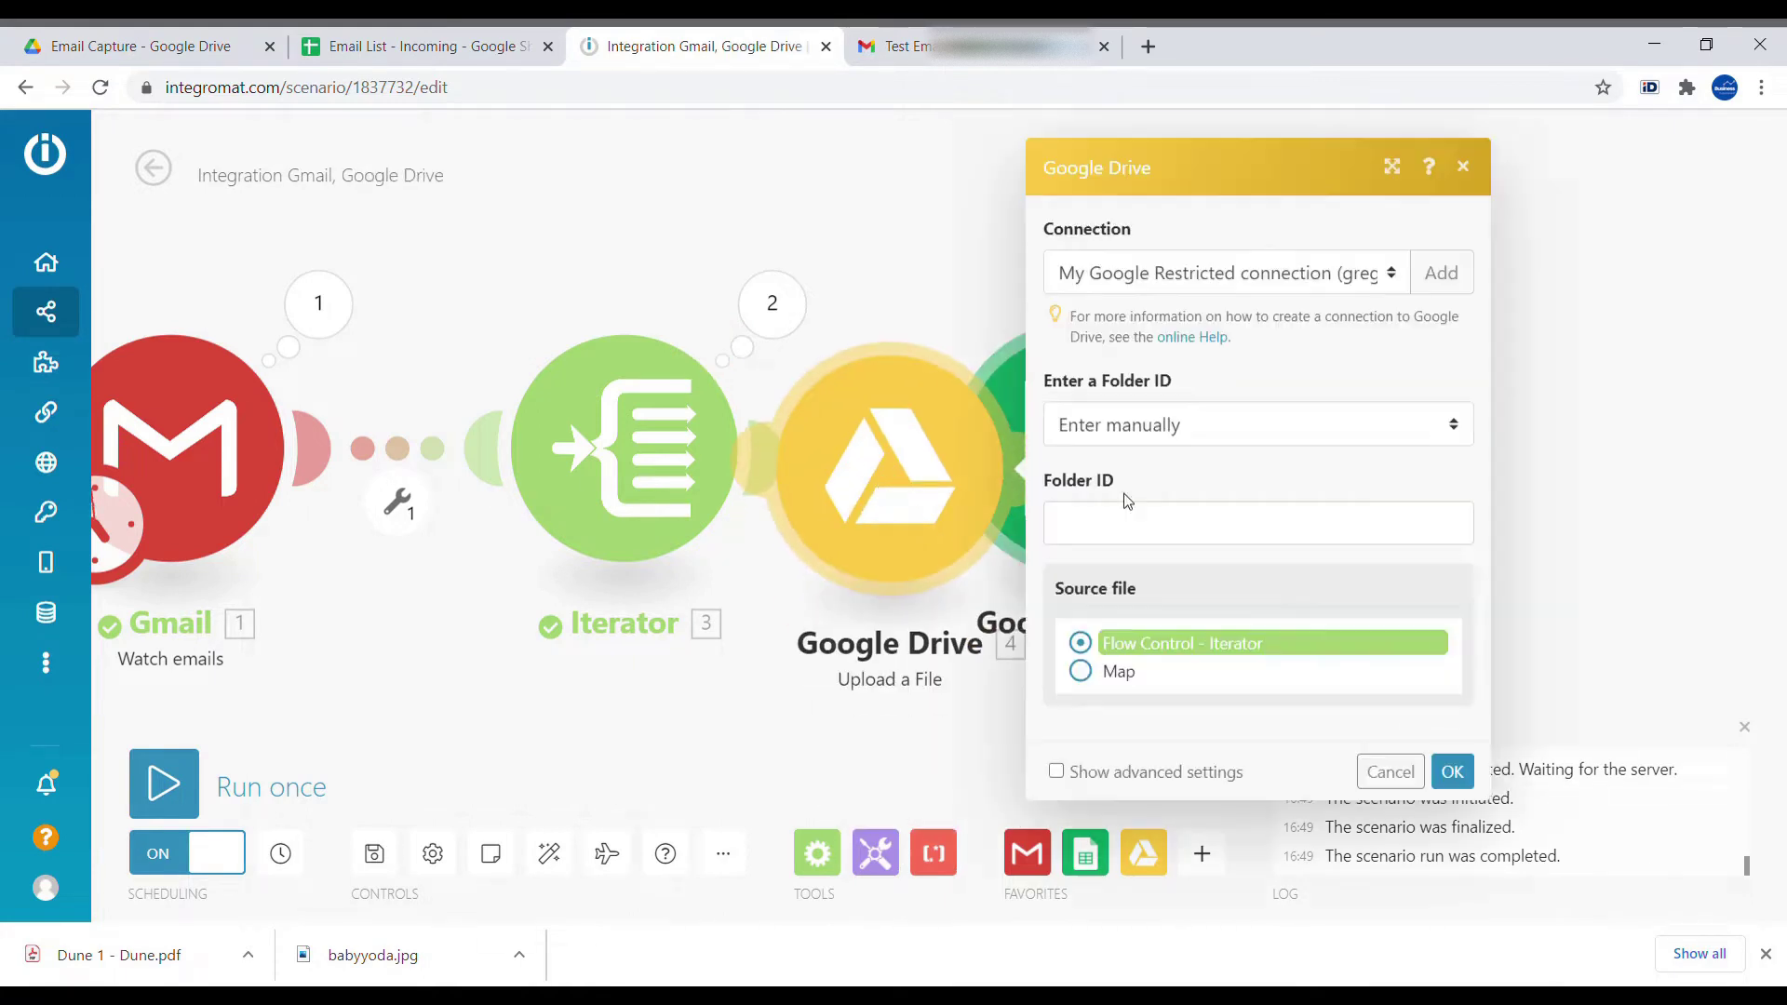
- Set the upload folder to /Integromat test/Email Capture, with the Iterator as source file
left_click(1129, 416)
left_click(1165, 486)
left_click(1136, 609)
left_click(1336, 544)
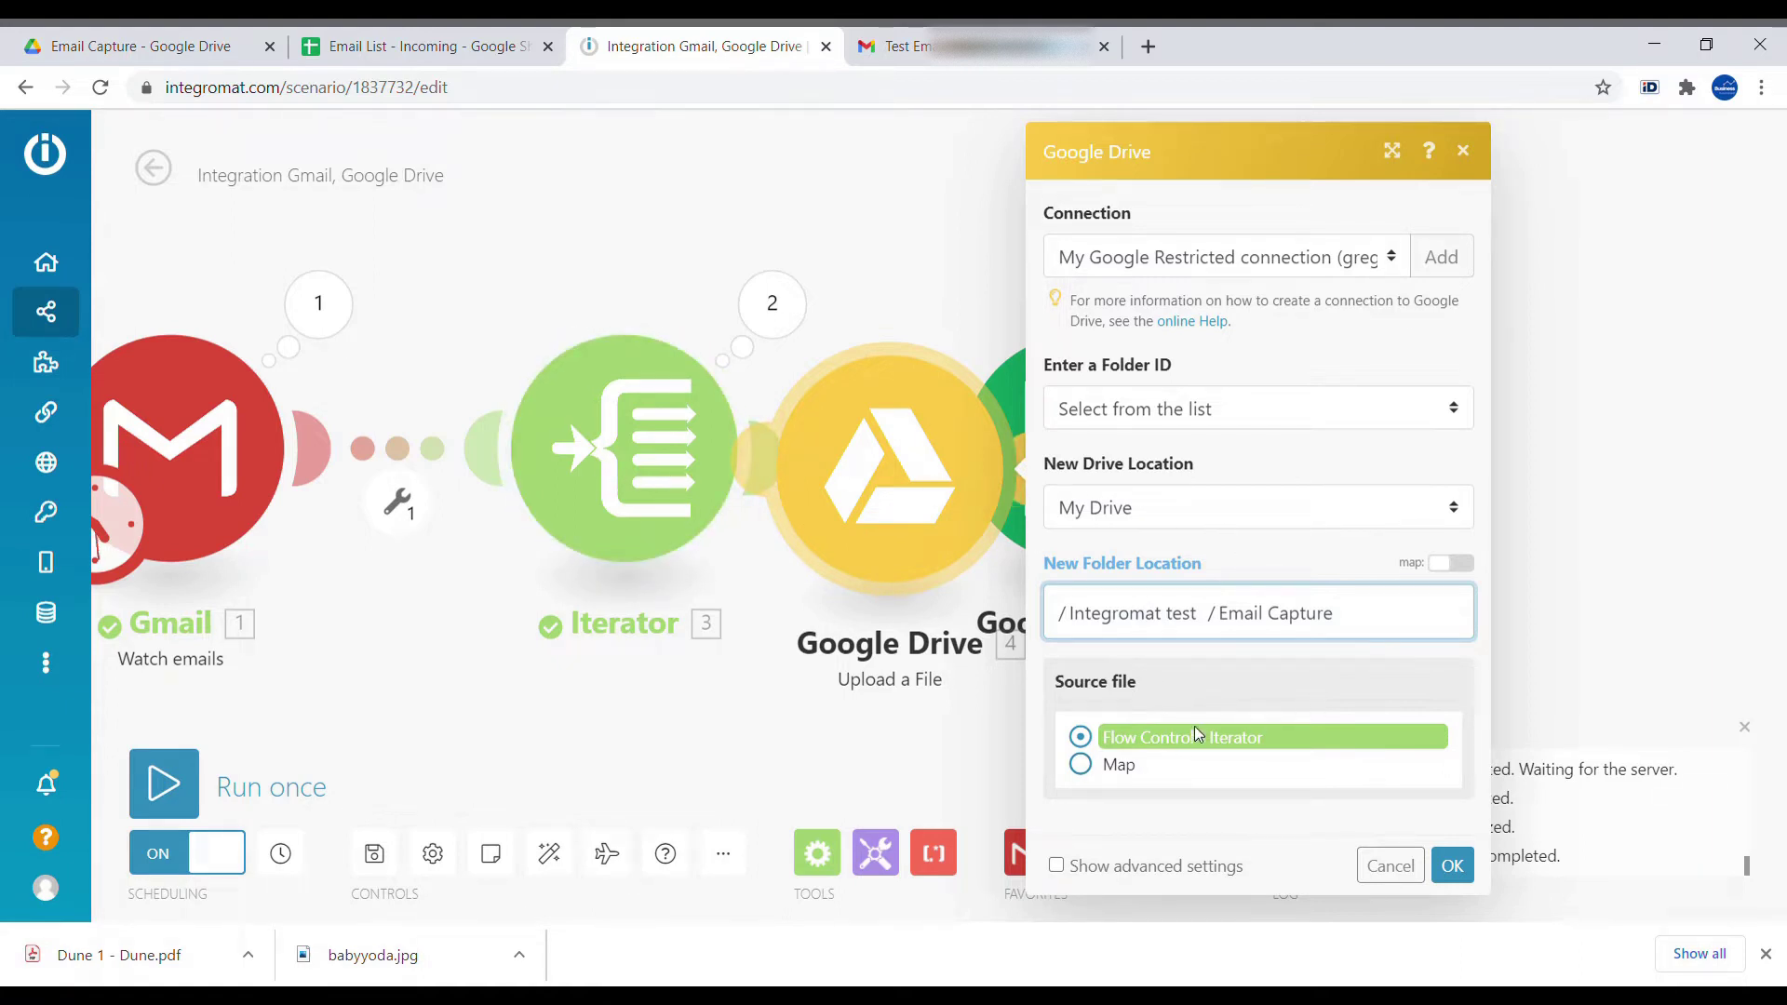
left_click(1139, 766)
scroll(1231, 769, "down", 2)
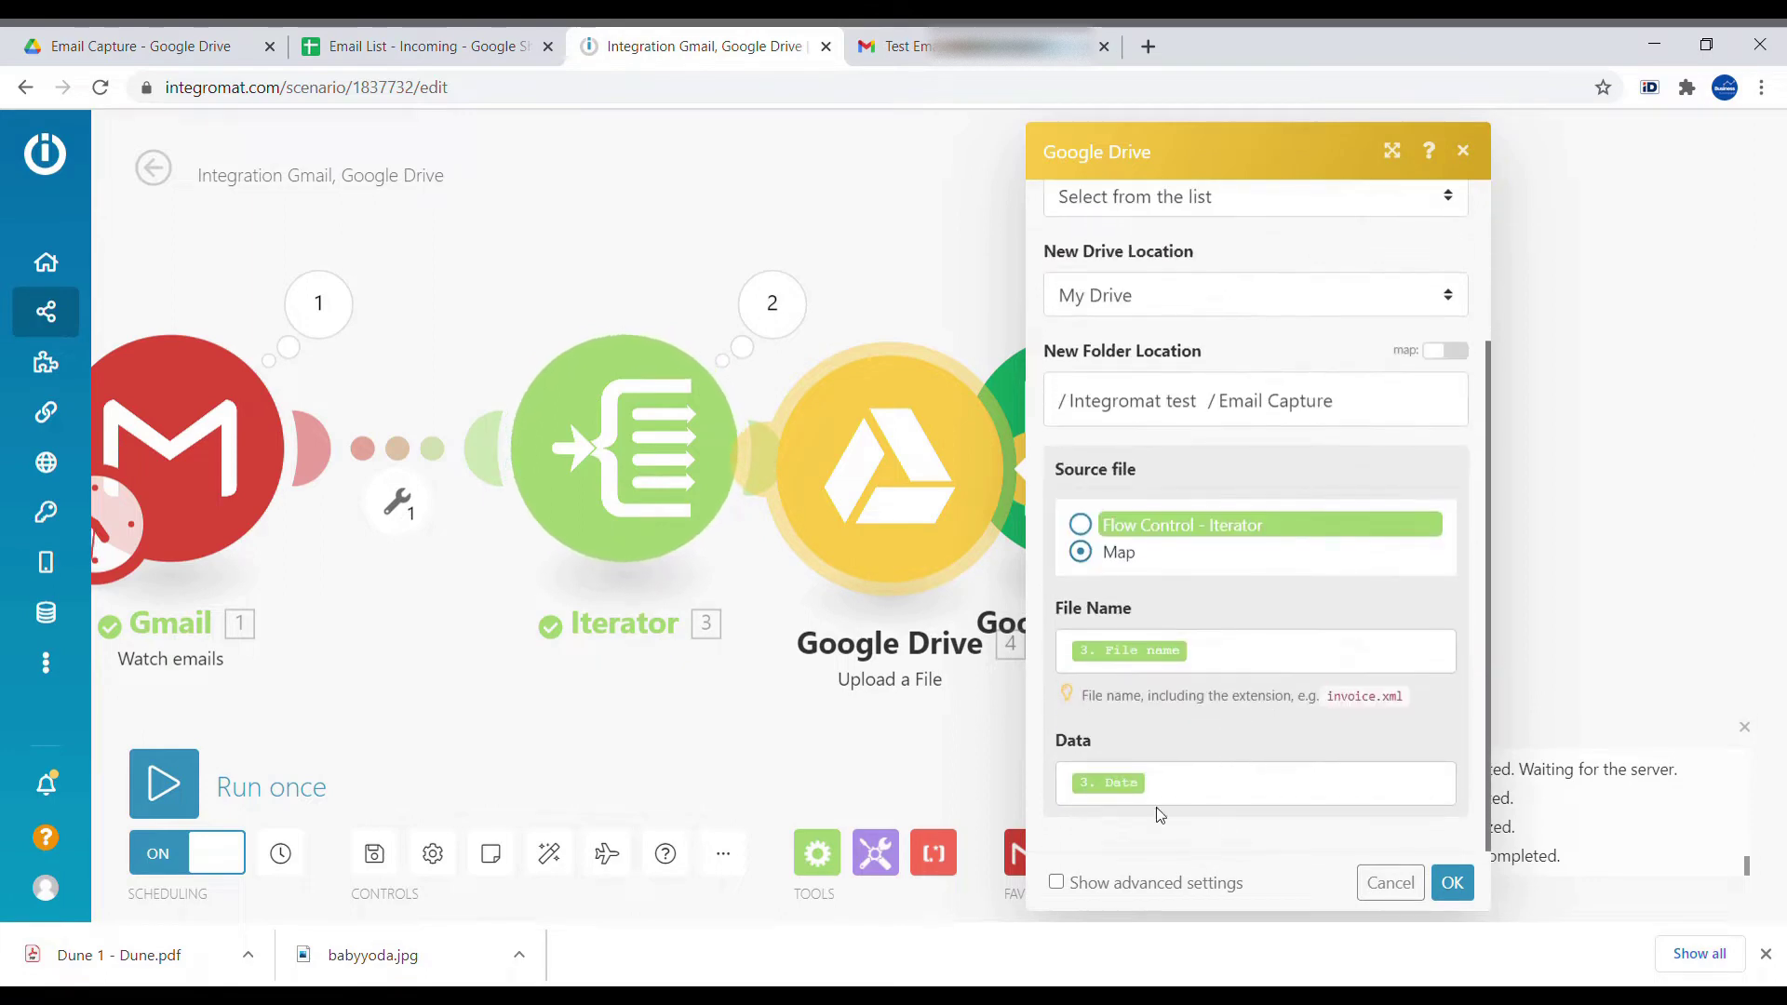
left_click(1163, 524)
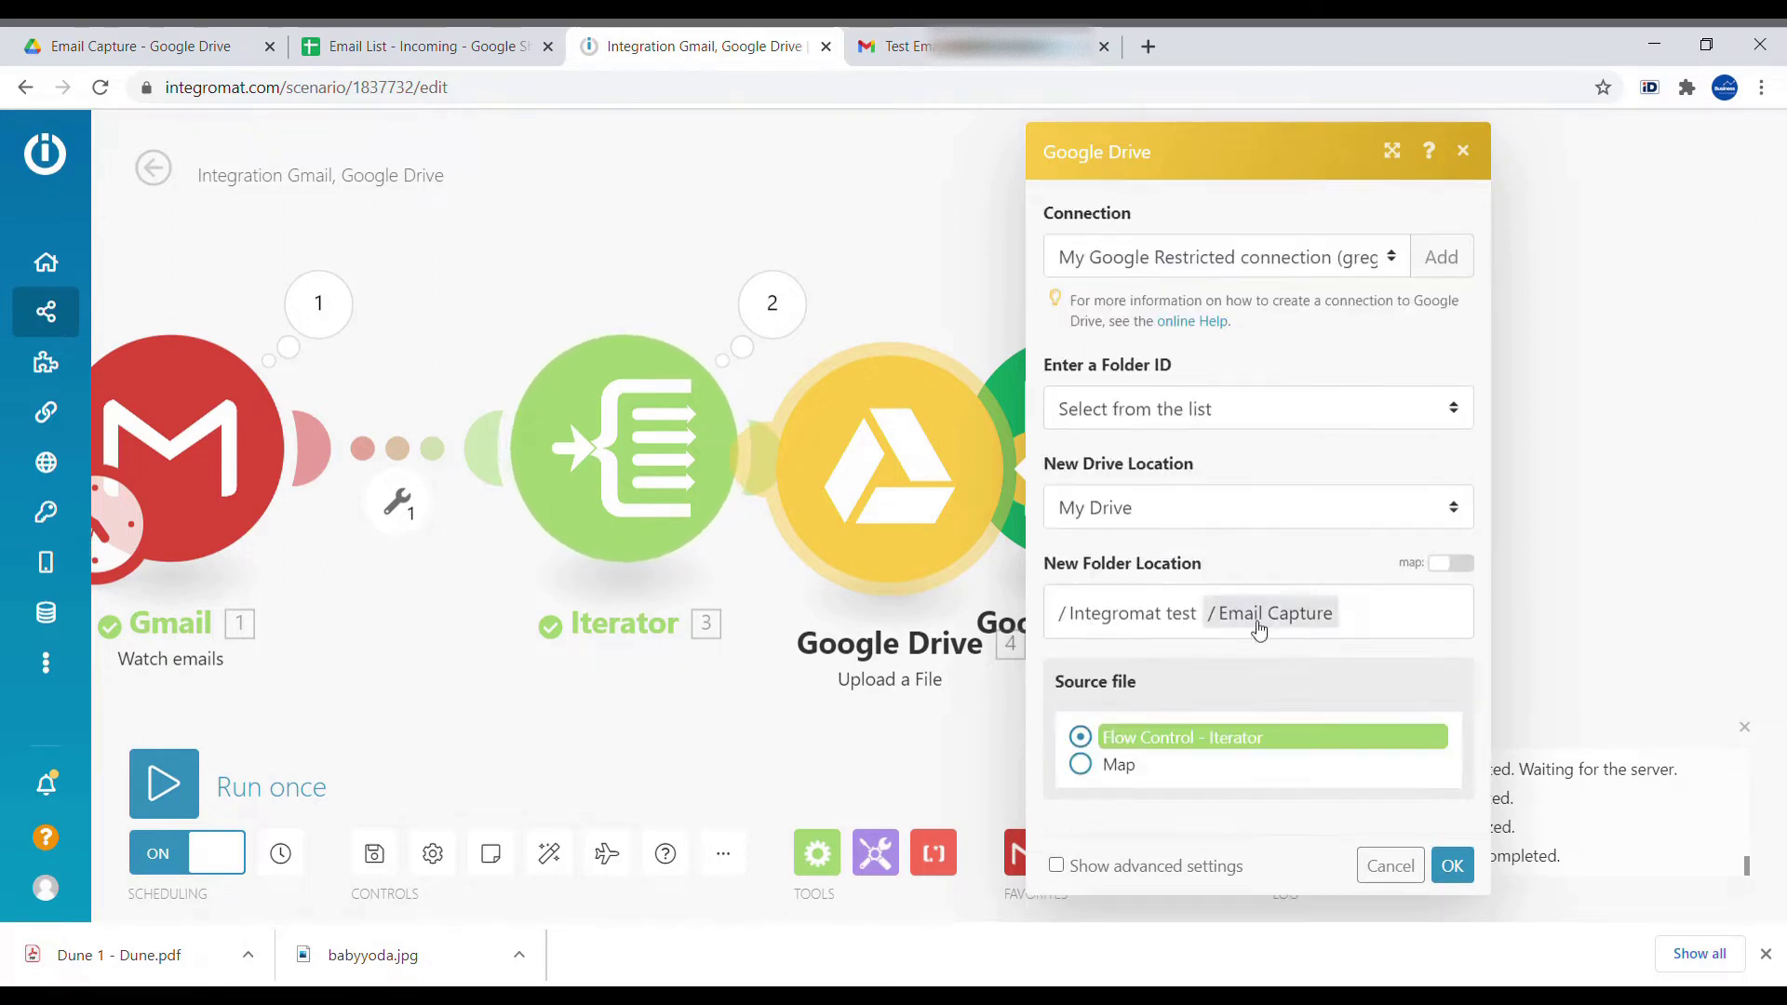
left_click(1453, 873)
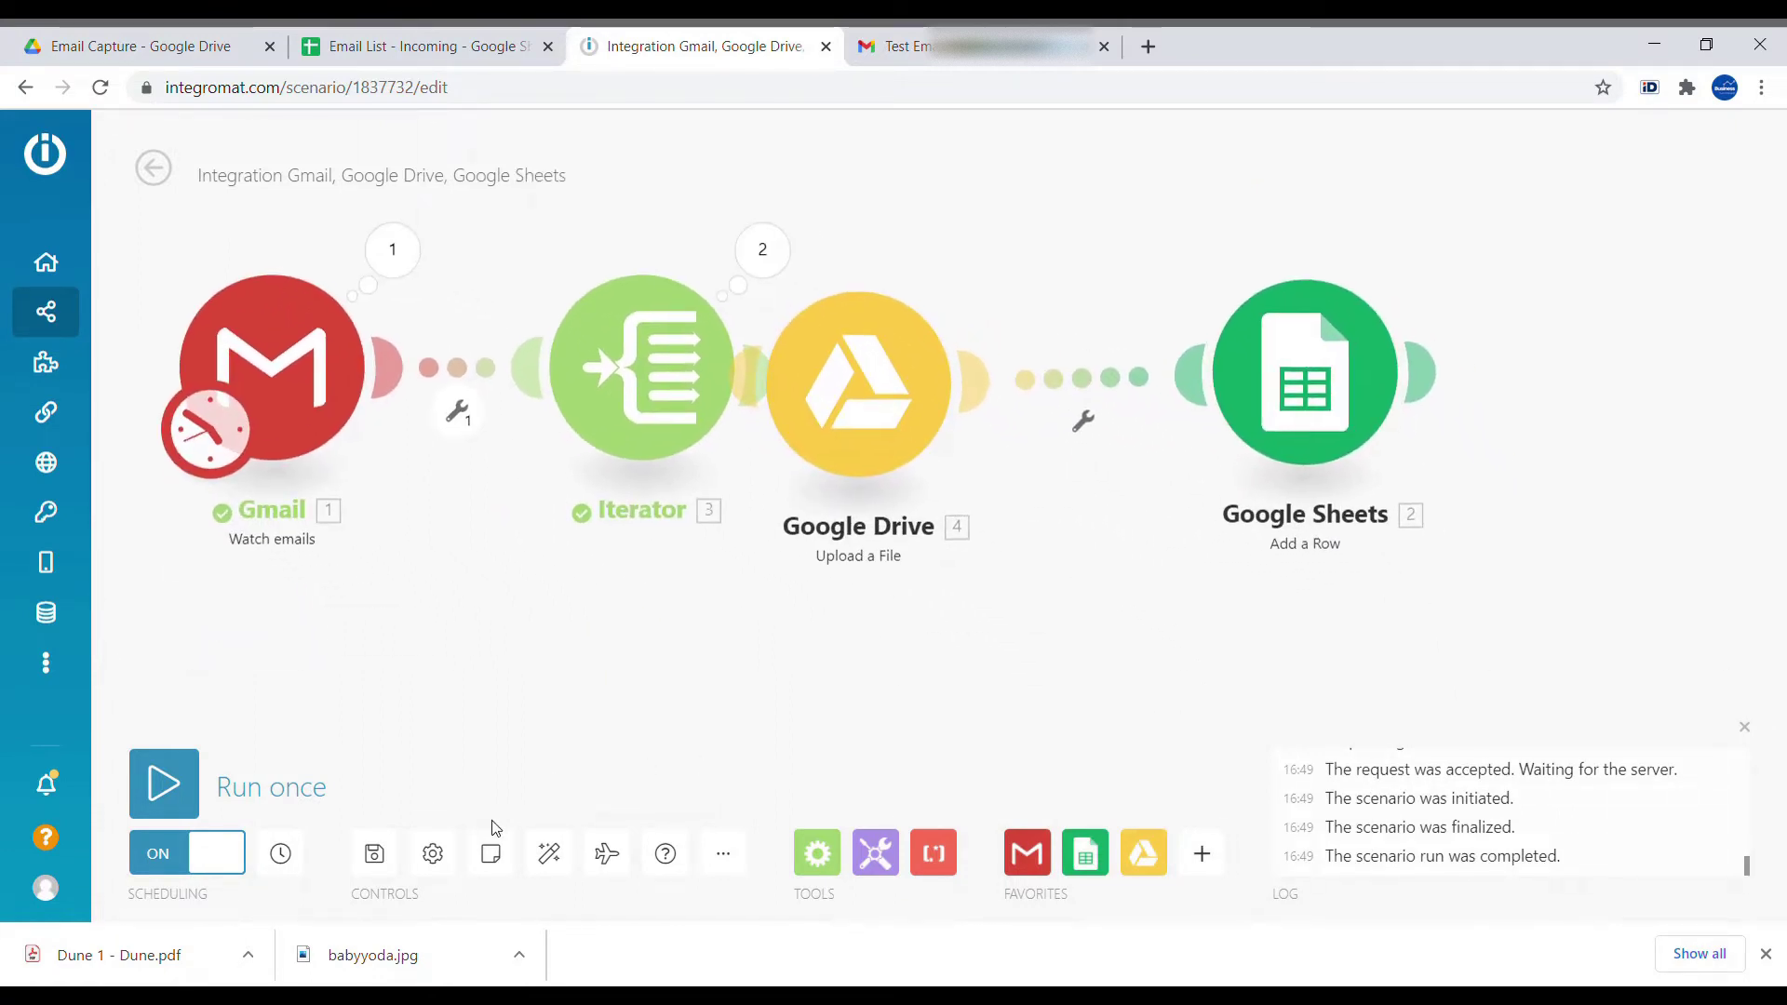
- Auto-align Gmail, Iterator, Google Drive and Google Sheets into one evenly spaced row
left_click(549, 853)
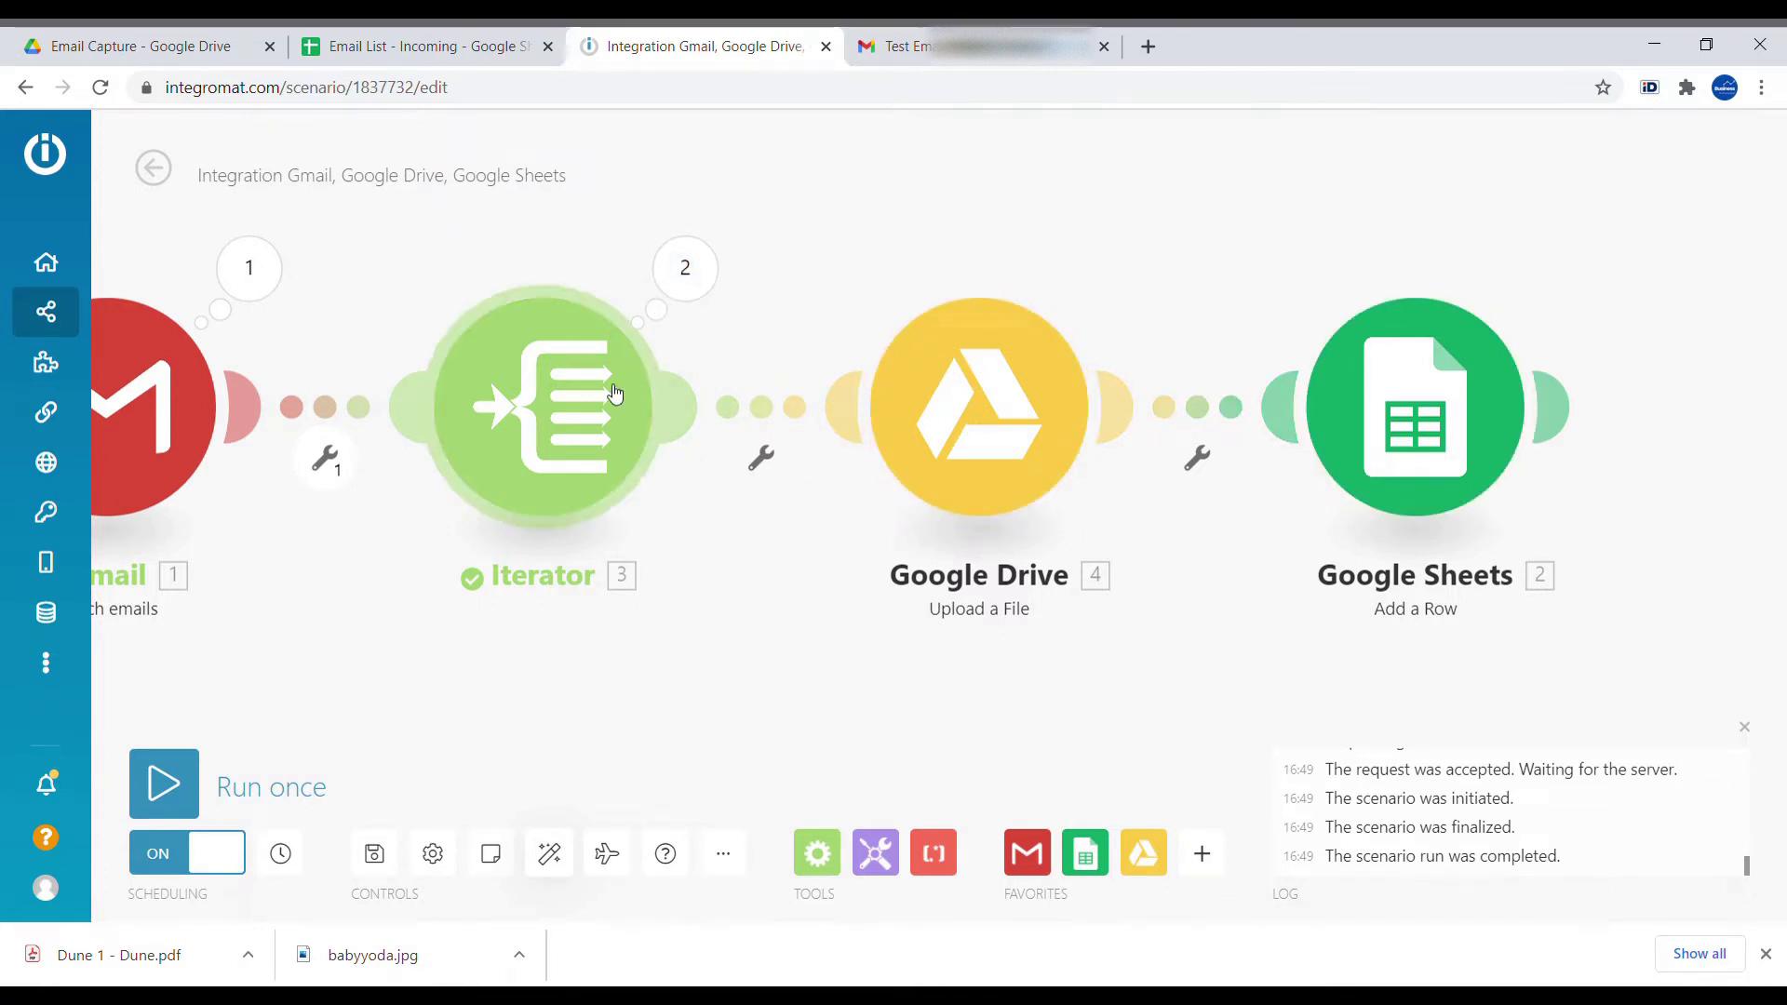
left_click(410, 41)
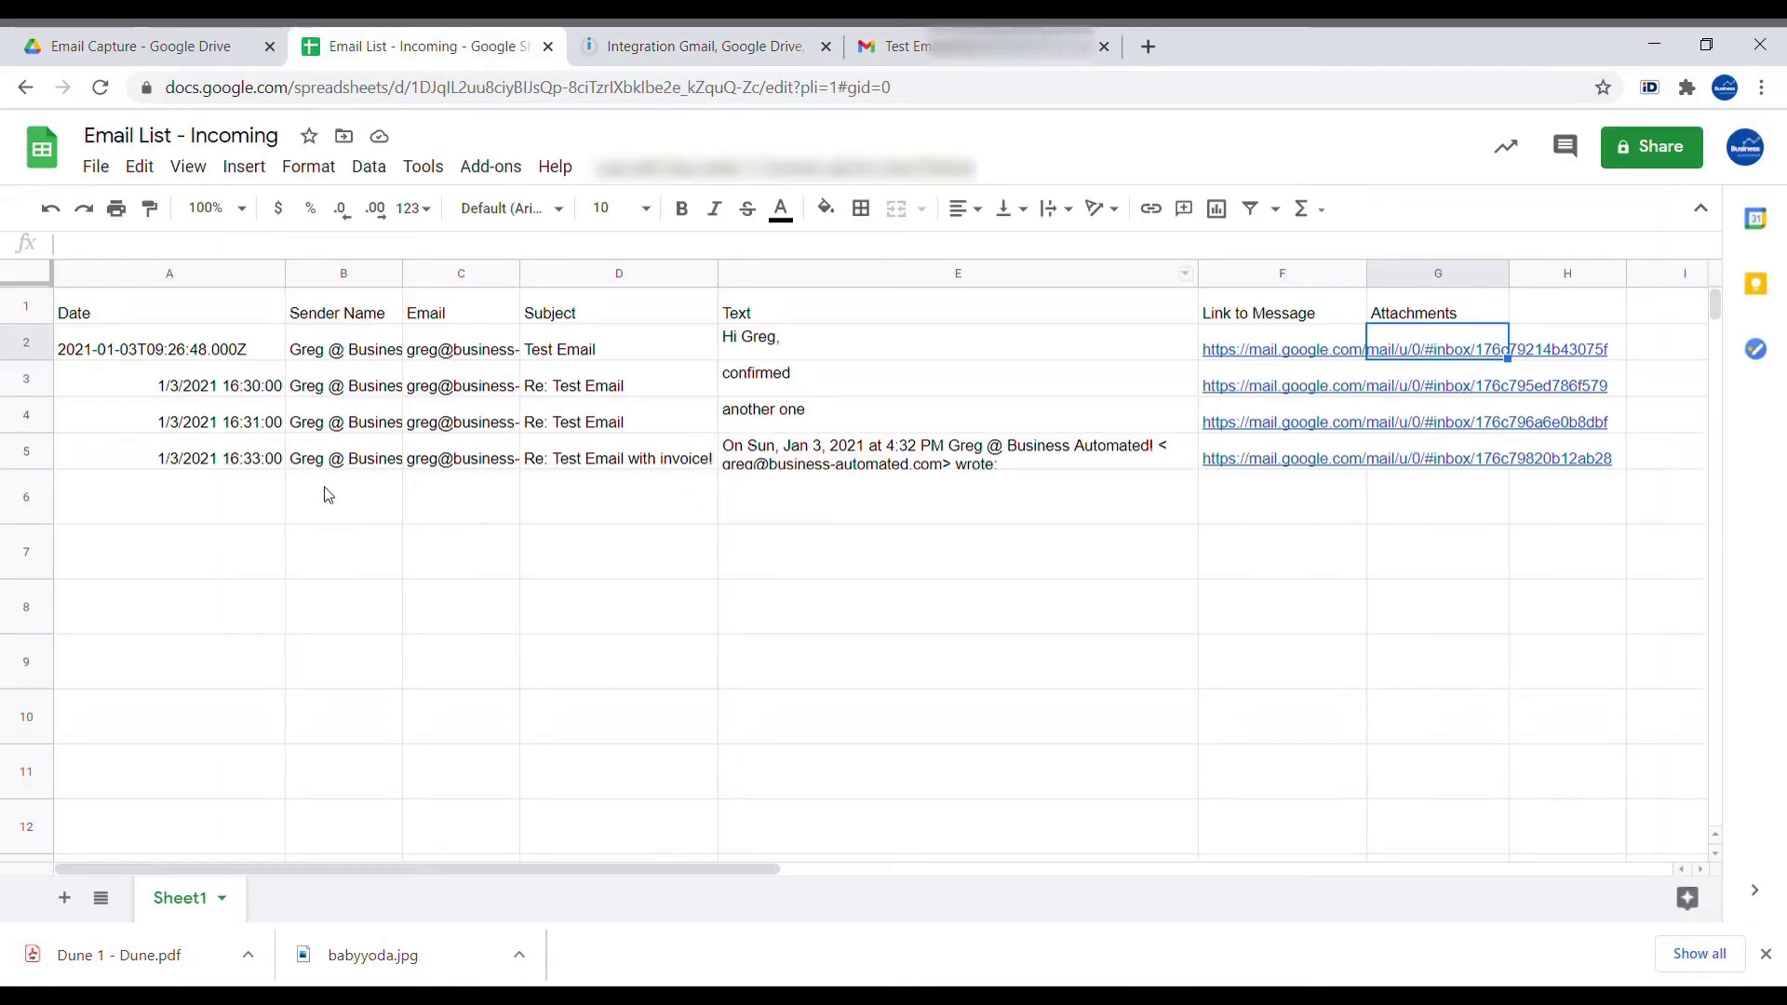
left_click_drag(324, 494, 1191, 470)
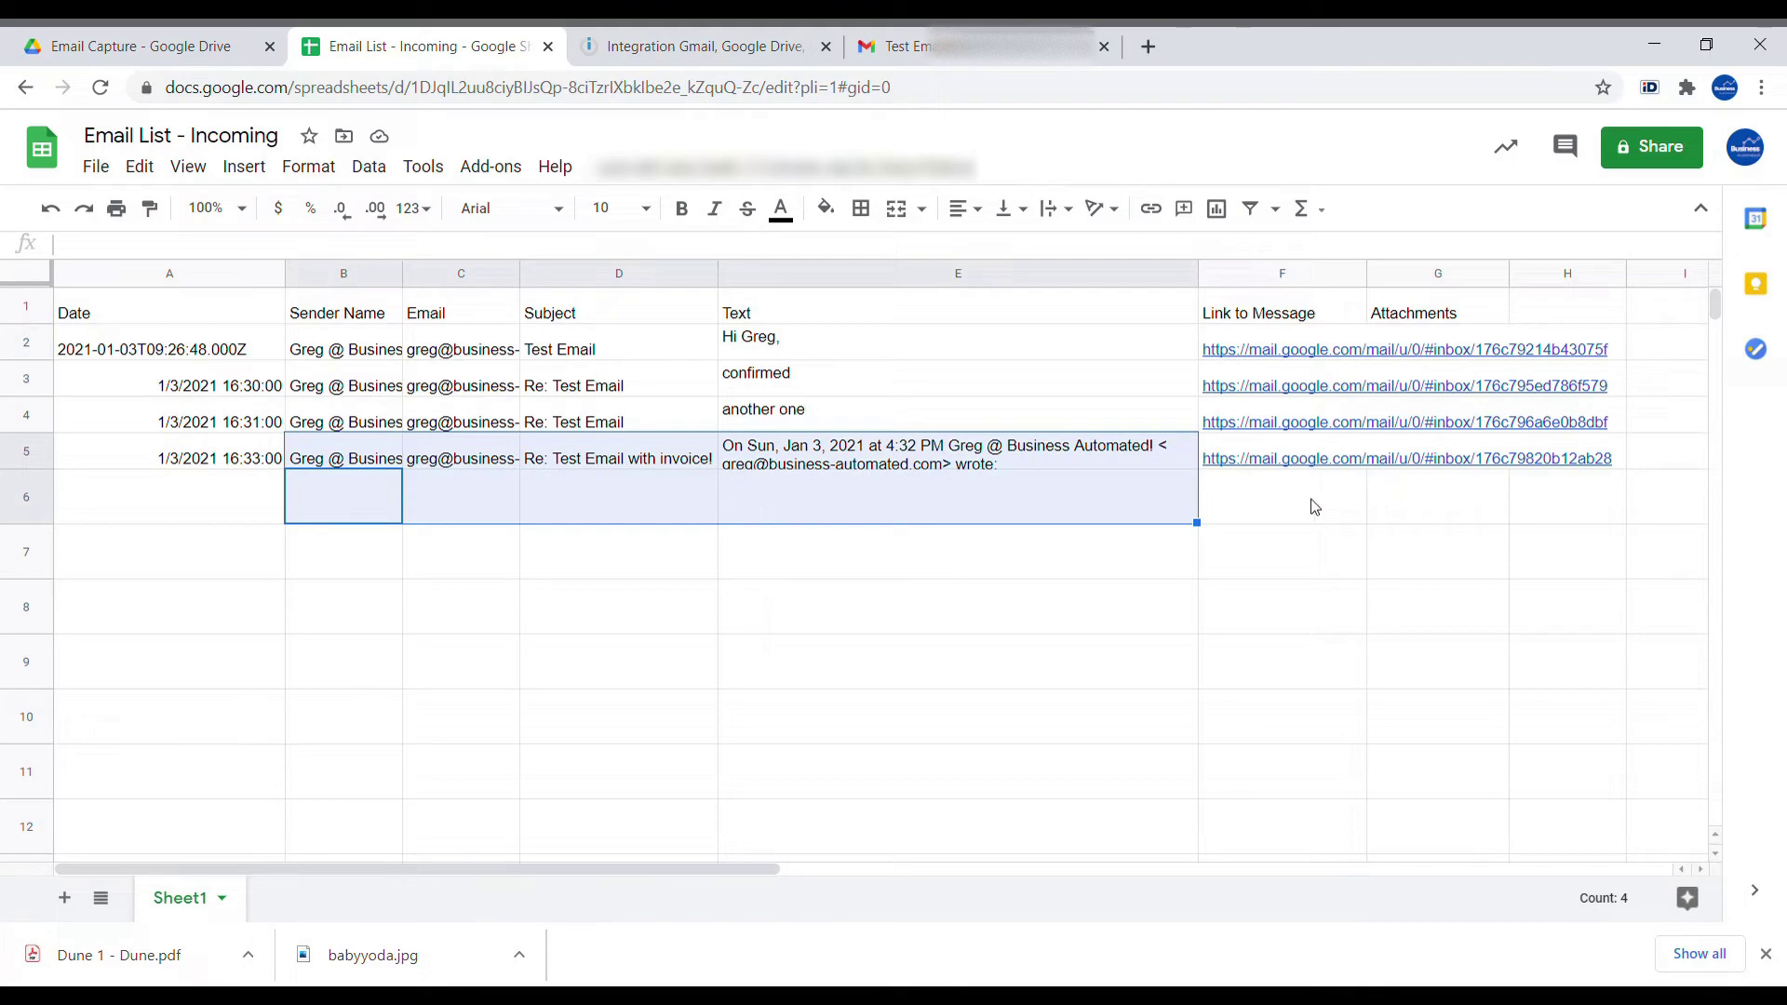
left_click(708, 45)
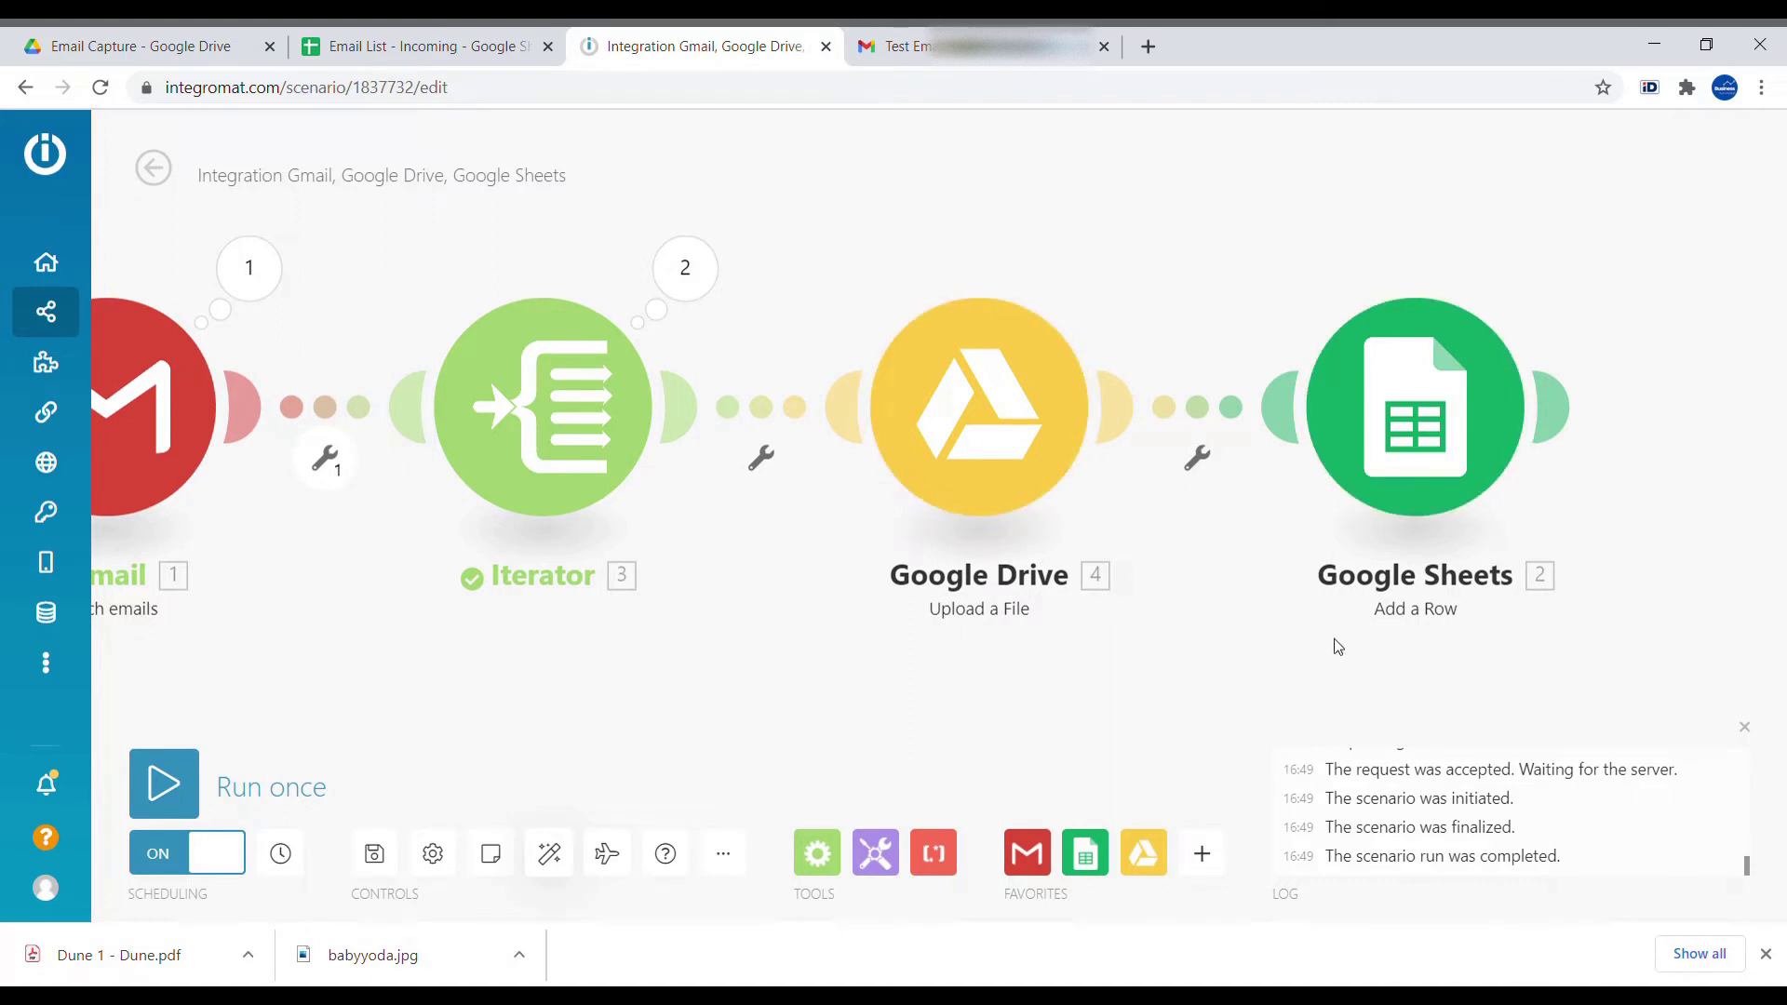
- Add an Array aggregator after Google Drive with Iterator [3] as its source module
left_click_drag(1337, 646, 1067, 642)
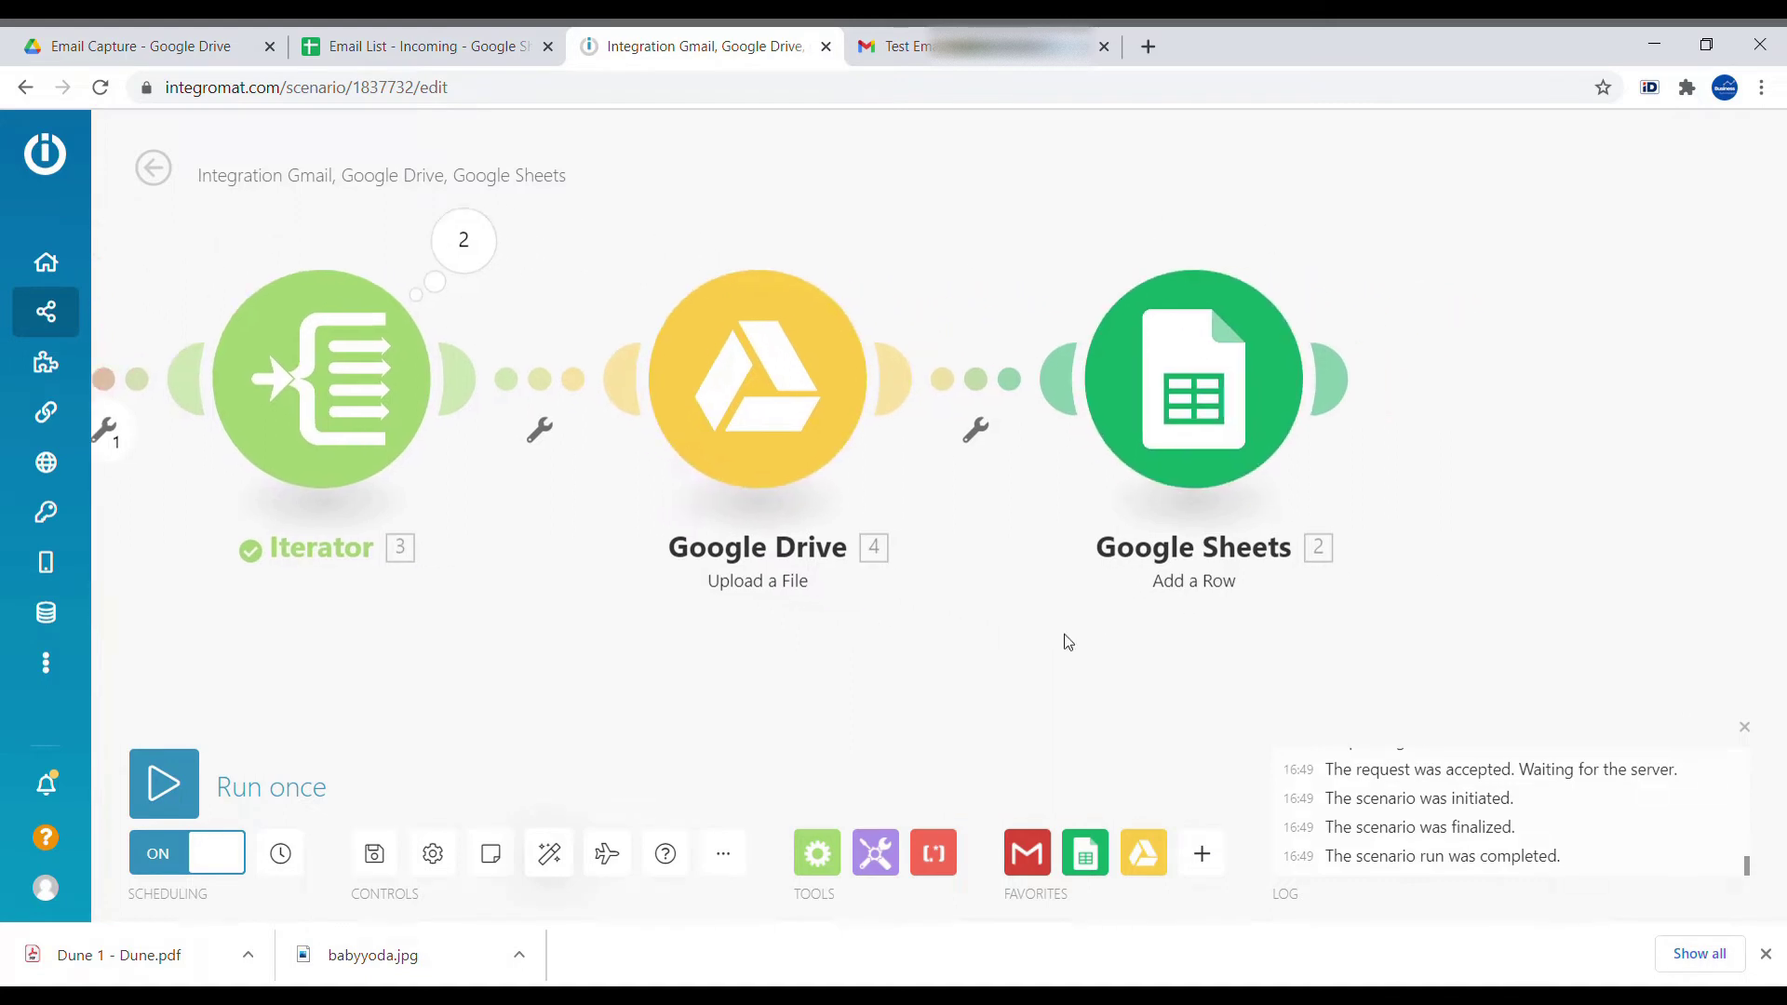
left_click(837, 847)
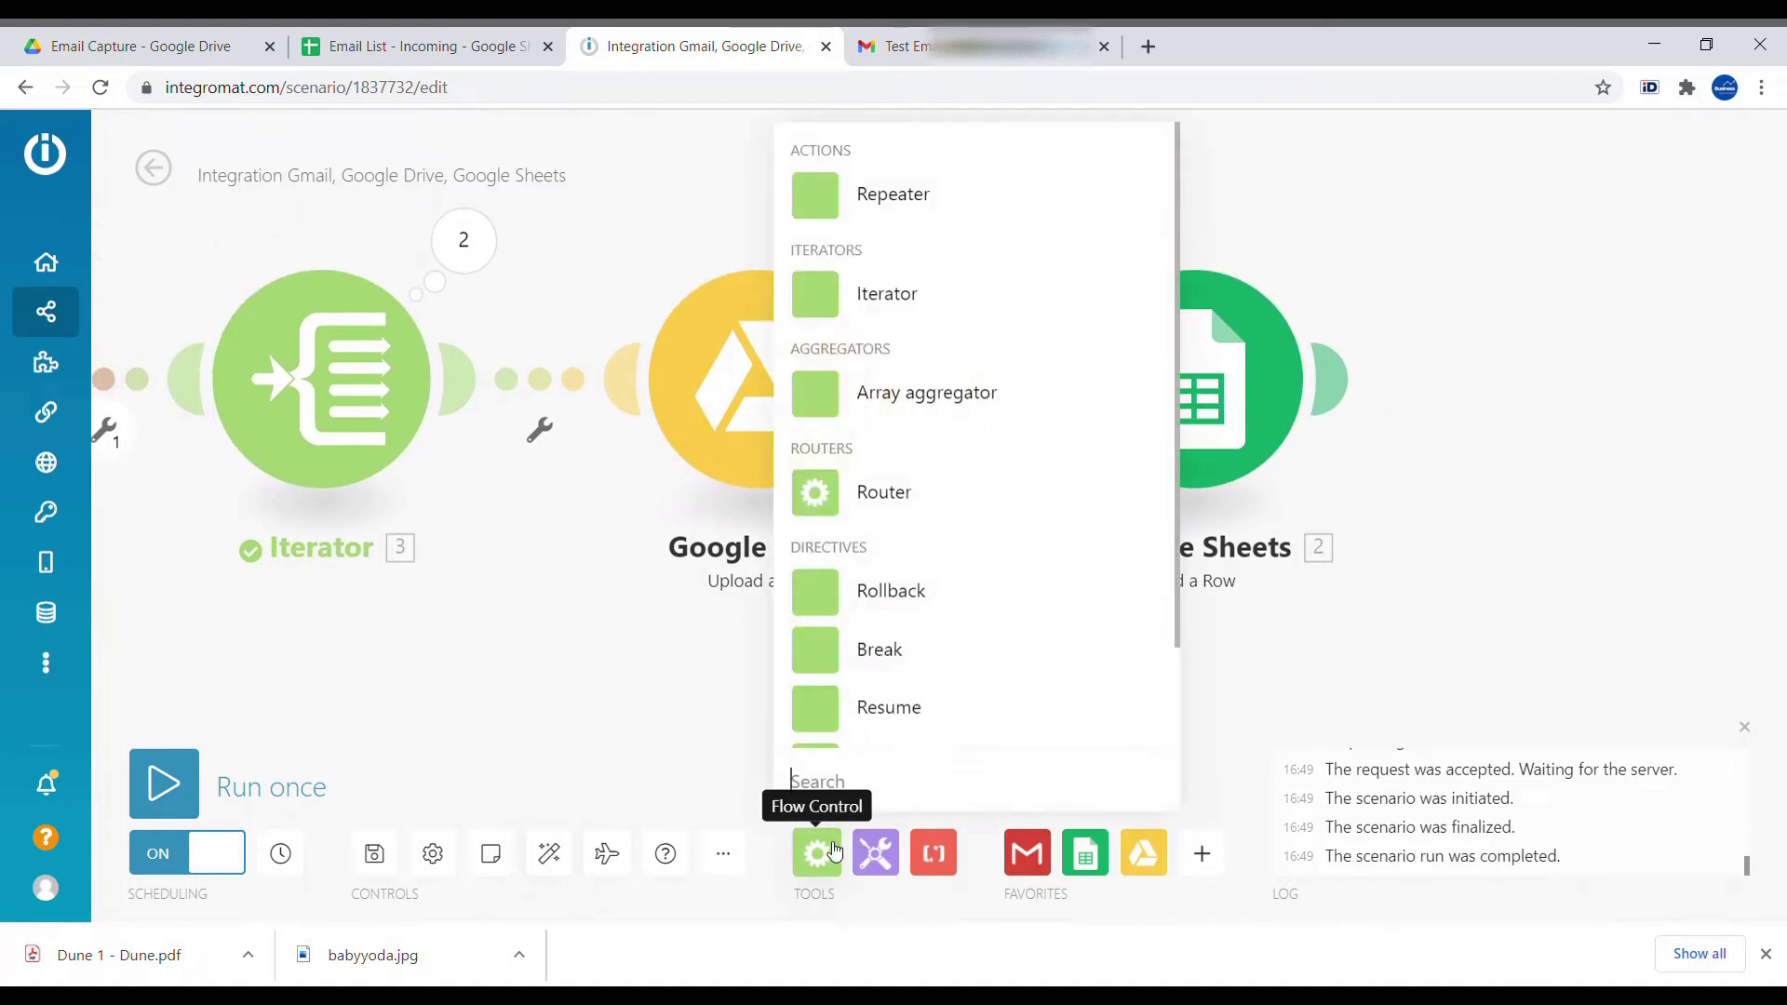
left_click(925, 406)
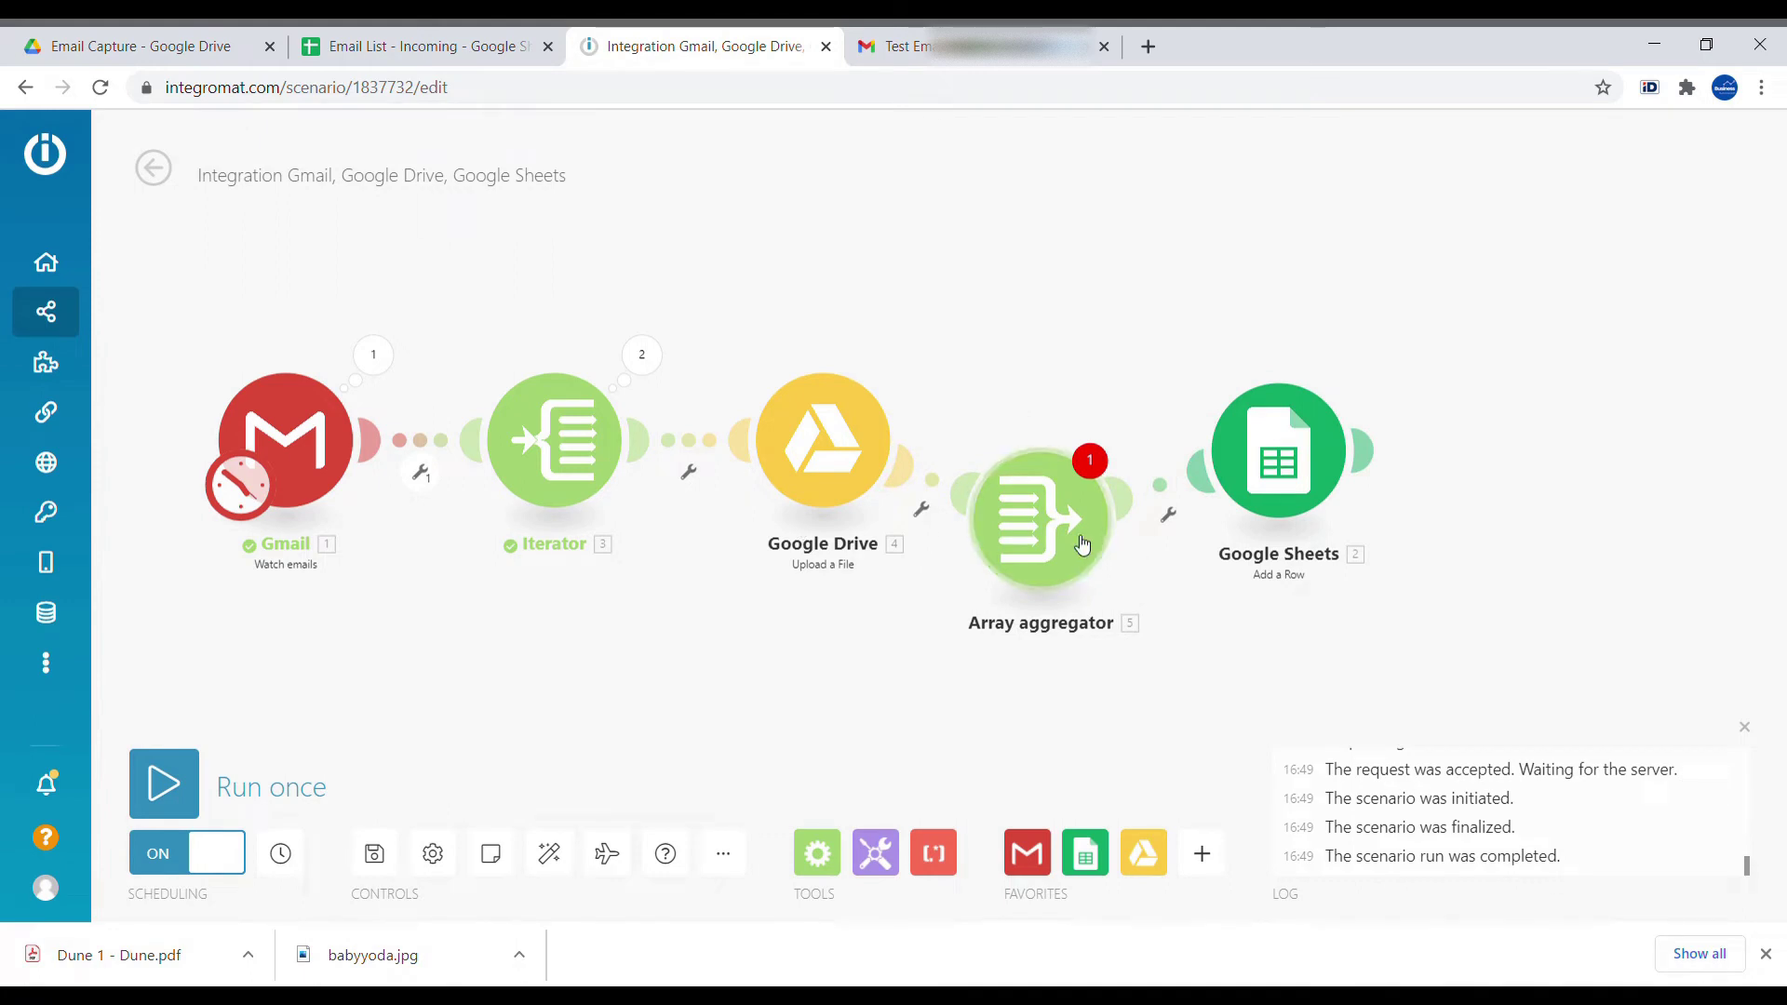
left_click(1070, 529)
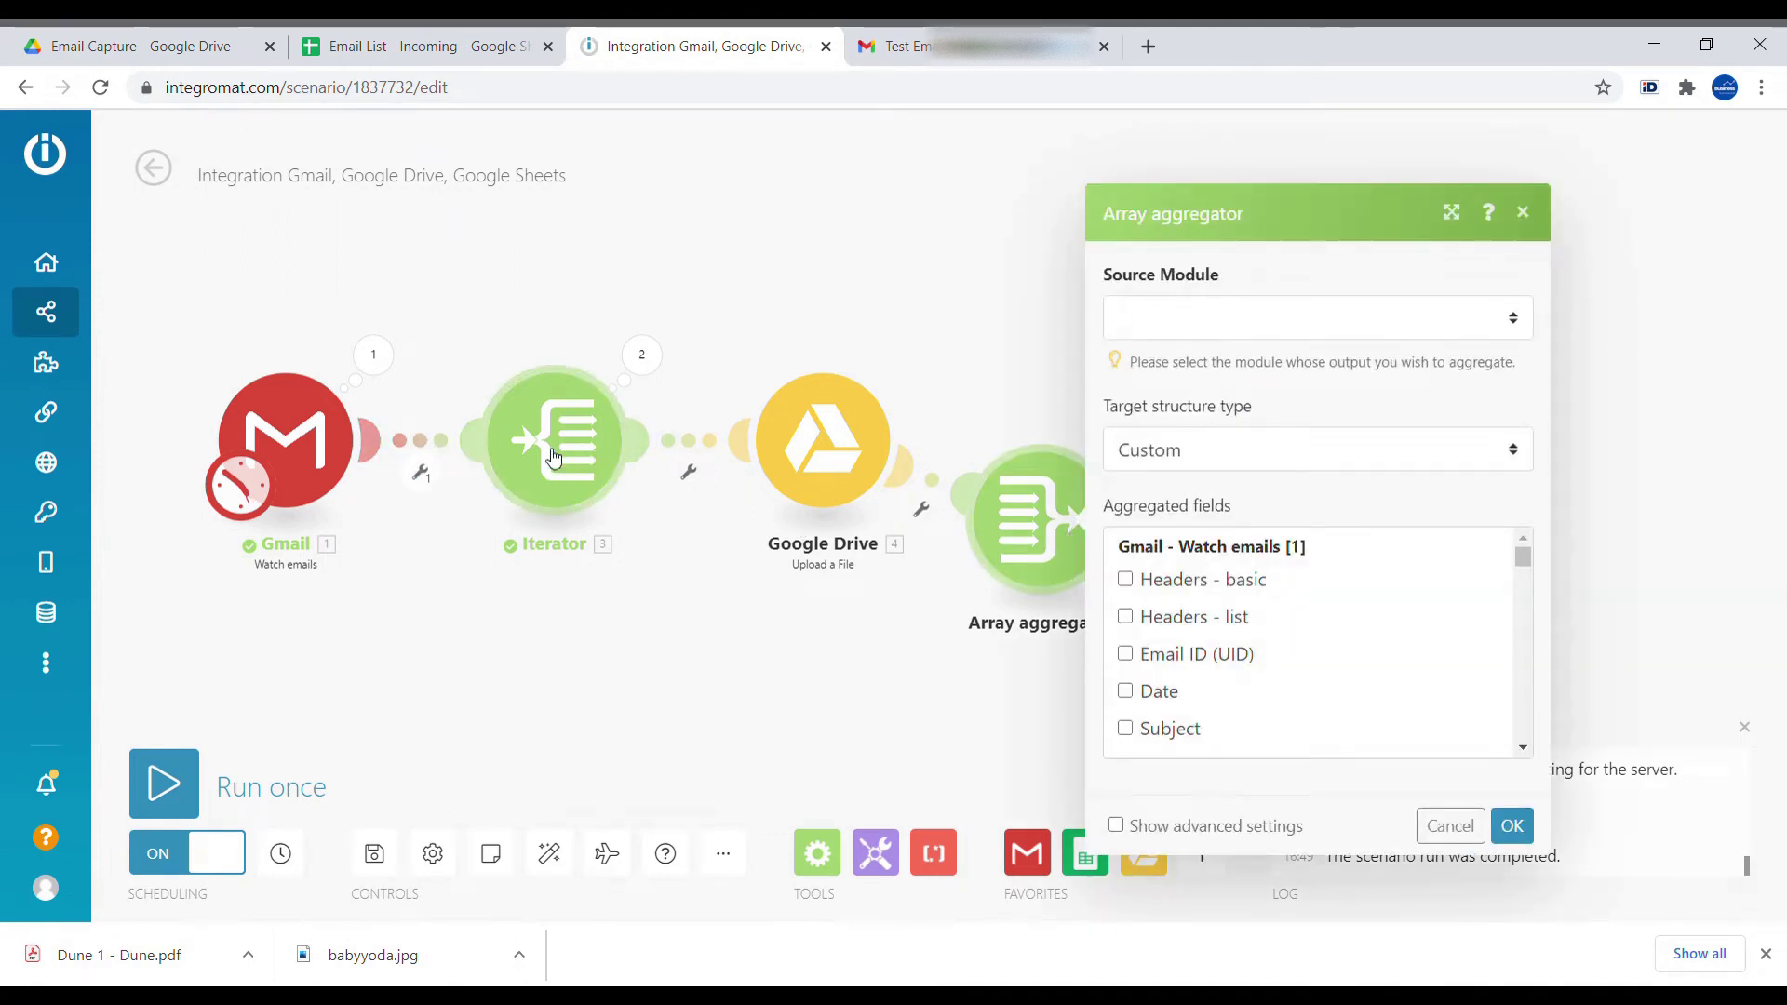
left_click(1205, 320)
left_click(1206, 407)
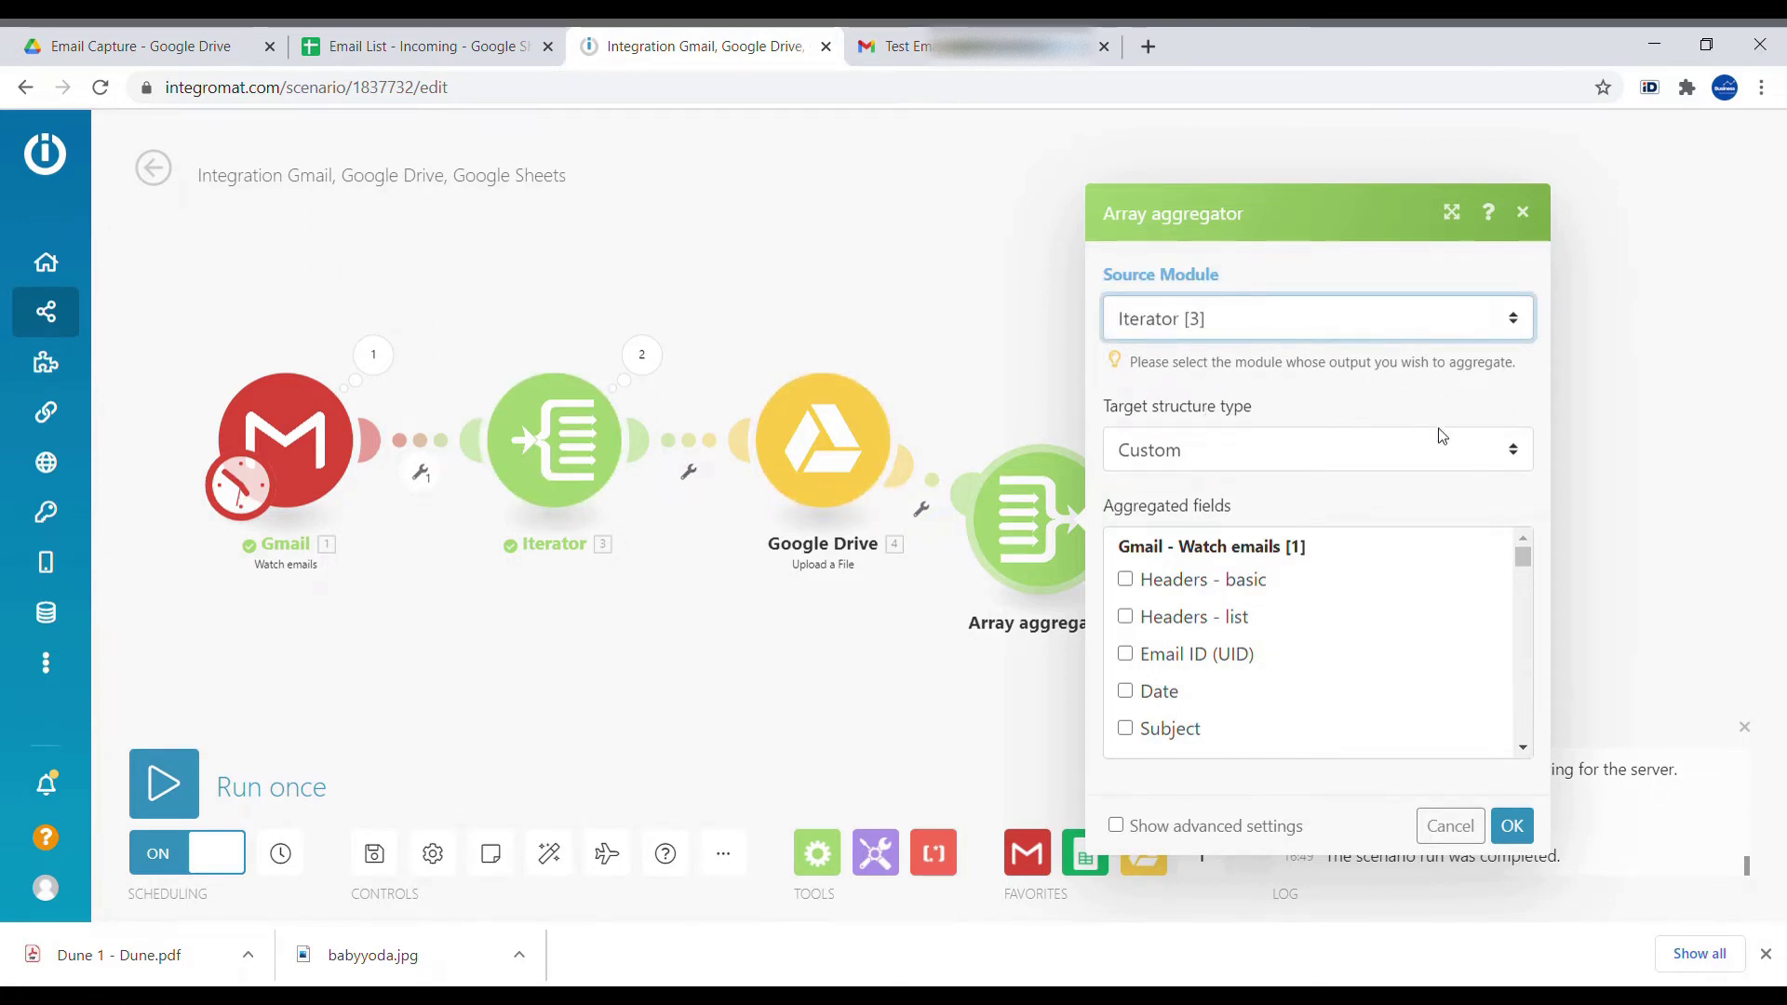
- Tick Web View Link as the aggregated field and save the aggregator
scroll(1446, 591, "down", 10)
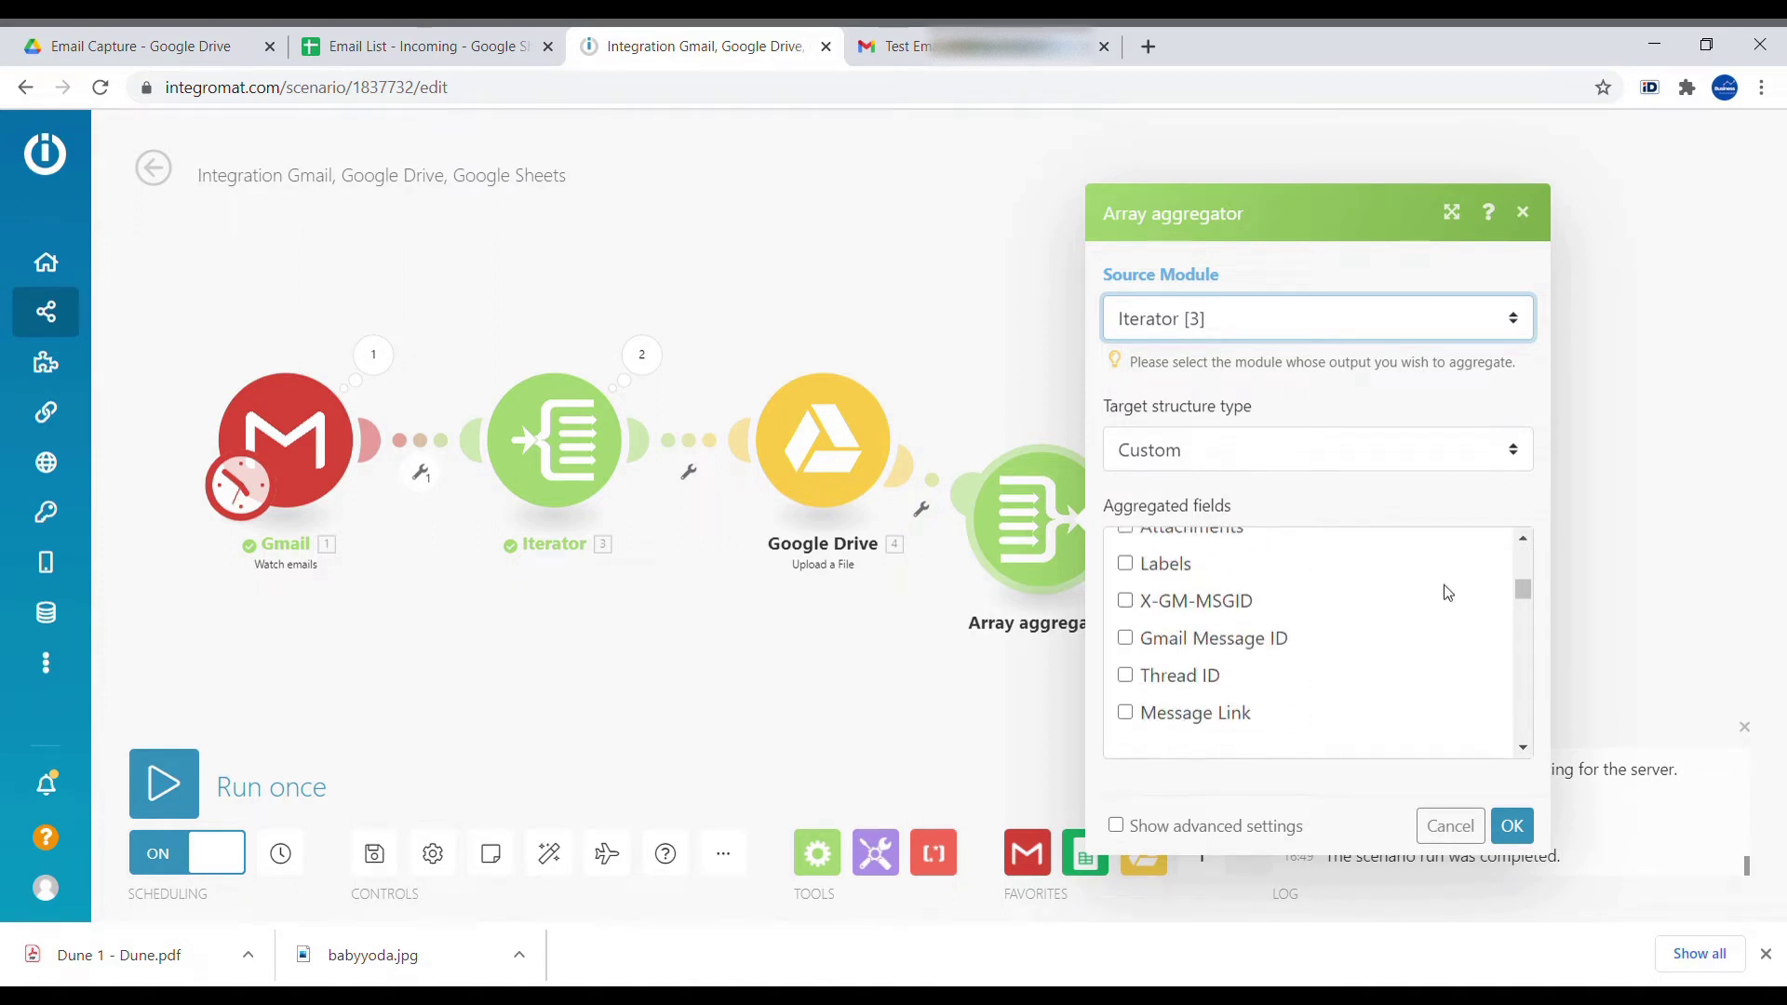
scroll(1445, 588, "down", 5)
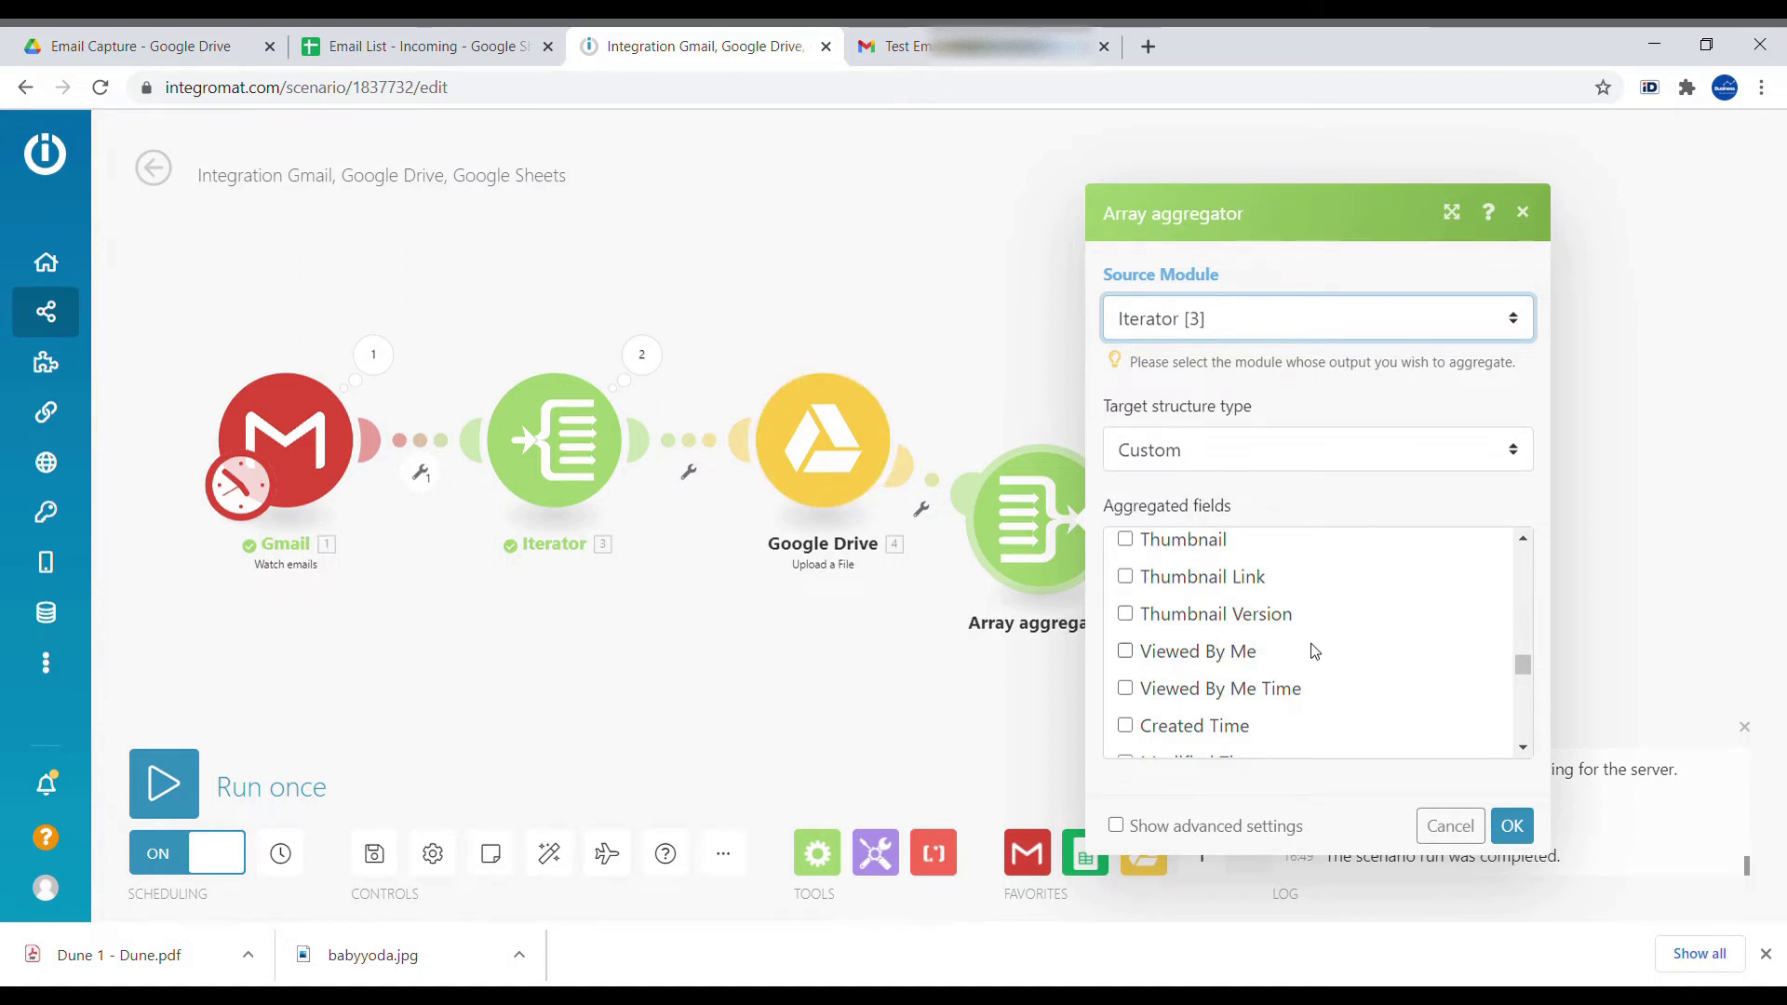
left_click_drag(1523, 662, 1536, 748)
scroll(1396, 650, "up", 10)
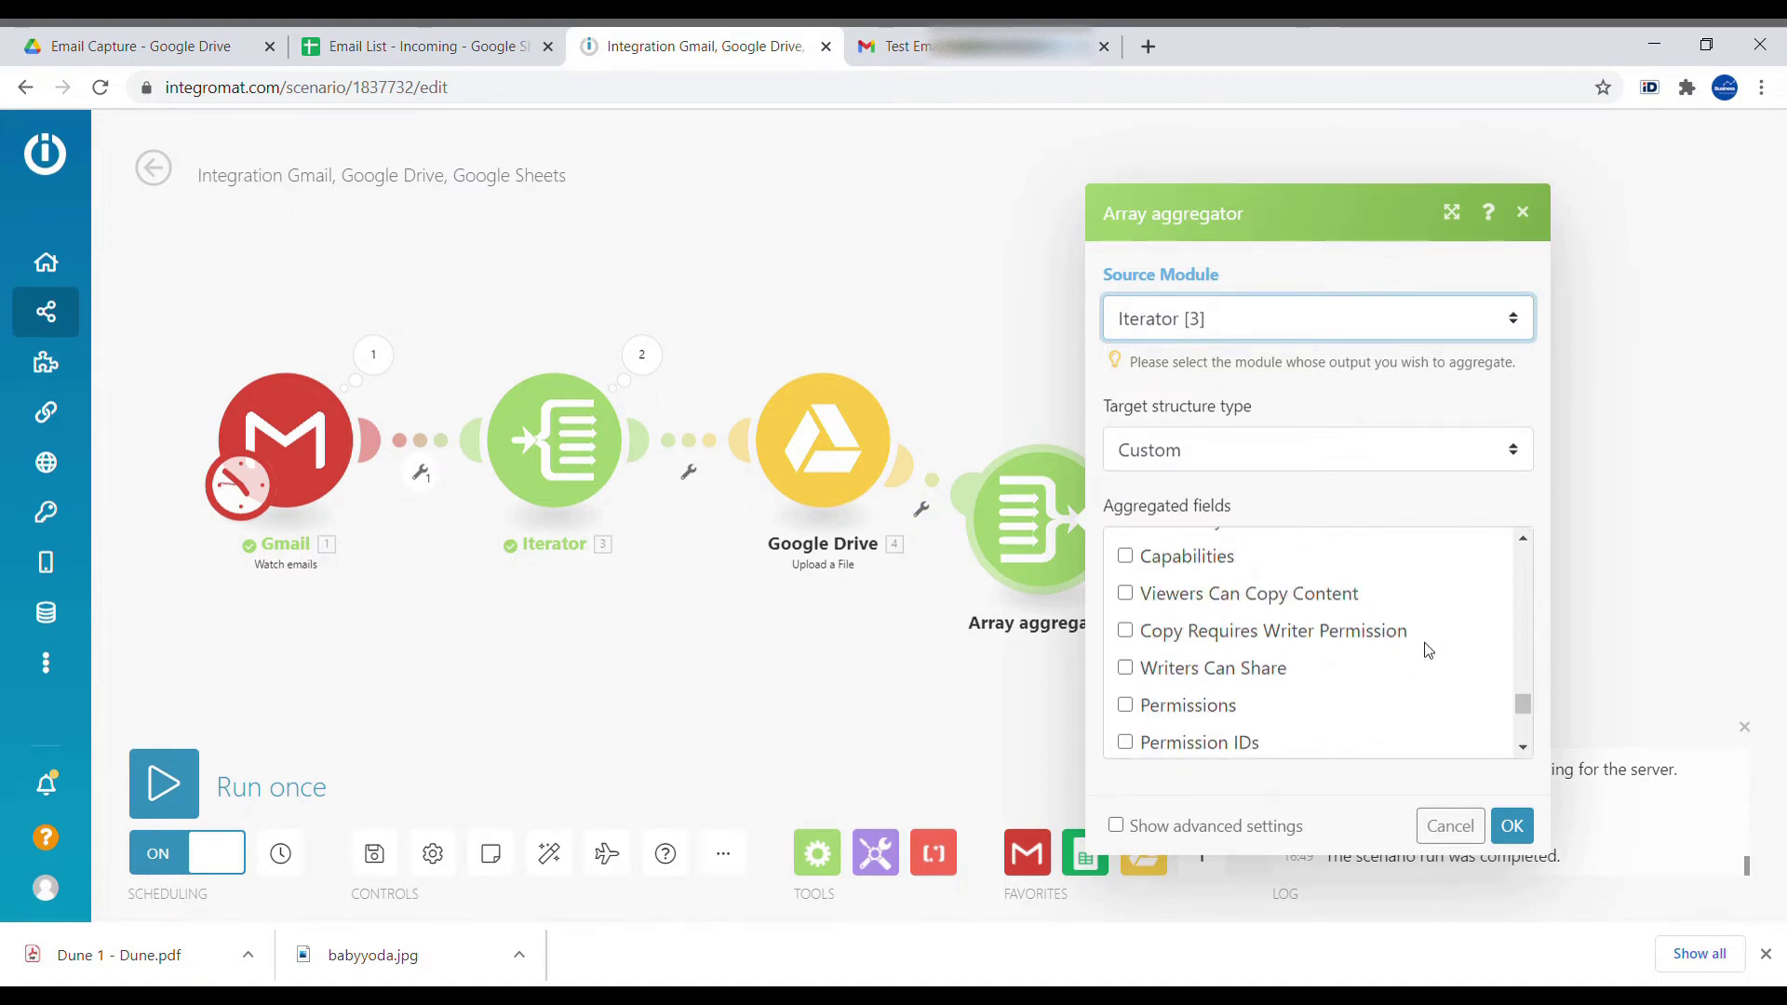
scroll(1382, 711, "up", 3)
scroll(1210, 651, "down", 1)
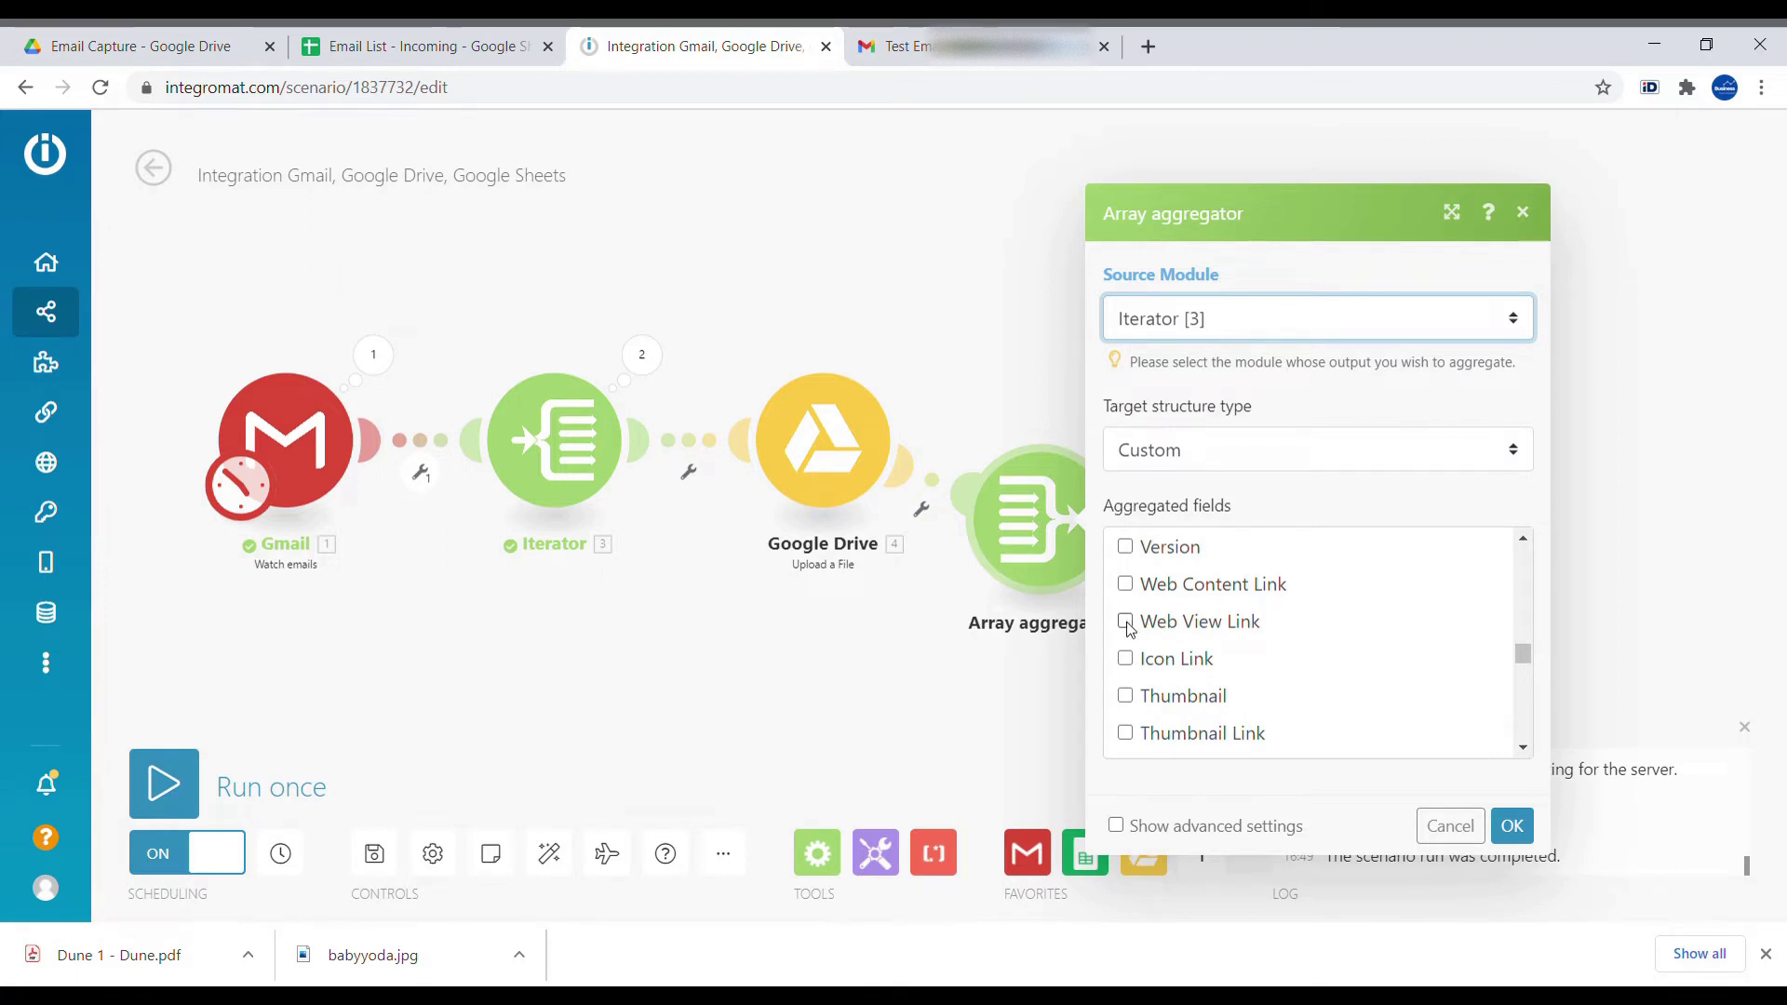
left_click(1125, 621)
left_click(1520, 829)
- Unlink the Google Sheets module from the Array aggregator
left_click_drag(1203, 476, 1373, 493)
right_click(1287, 486)
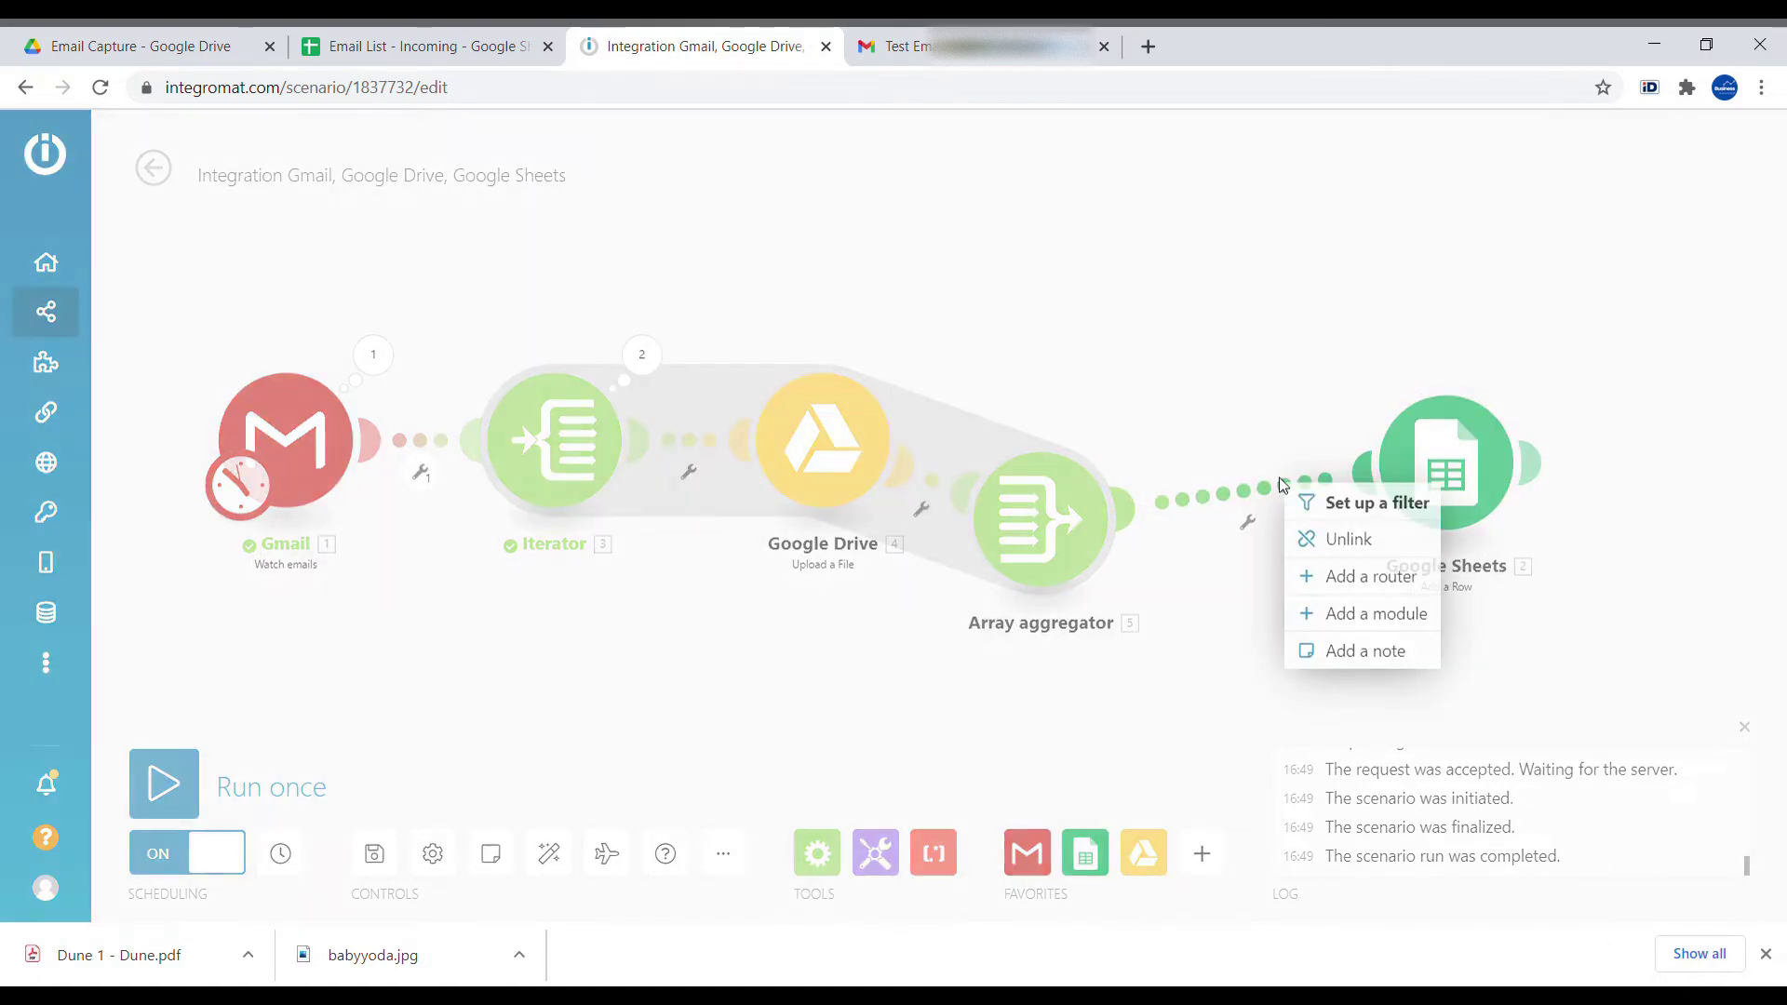
left_click(1364, 541)
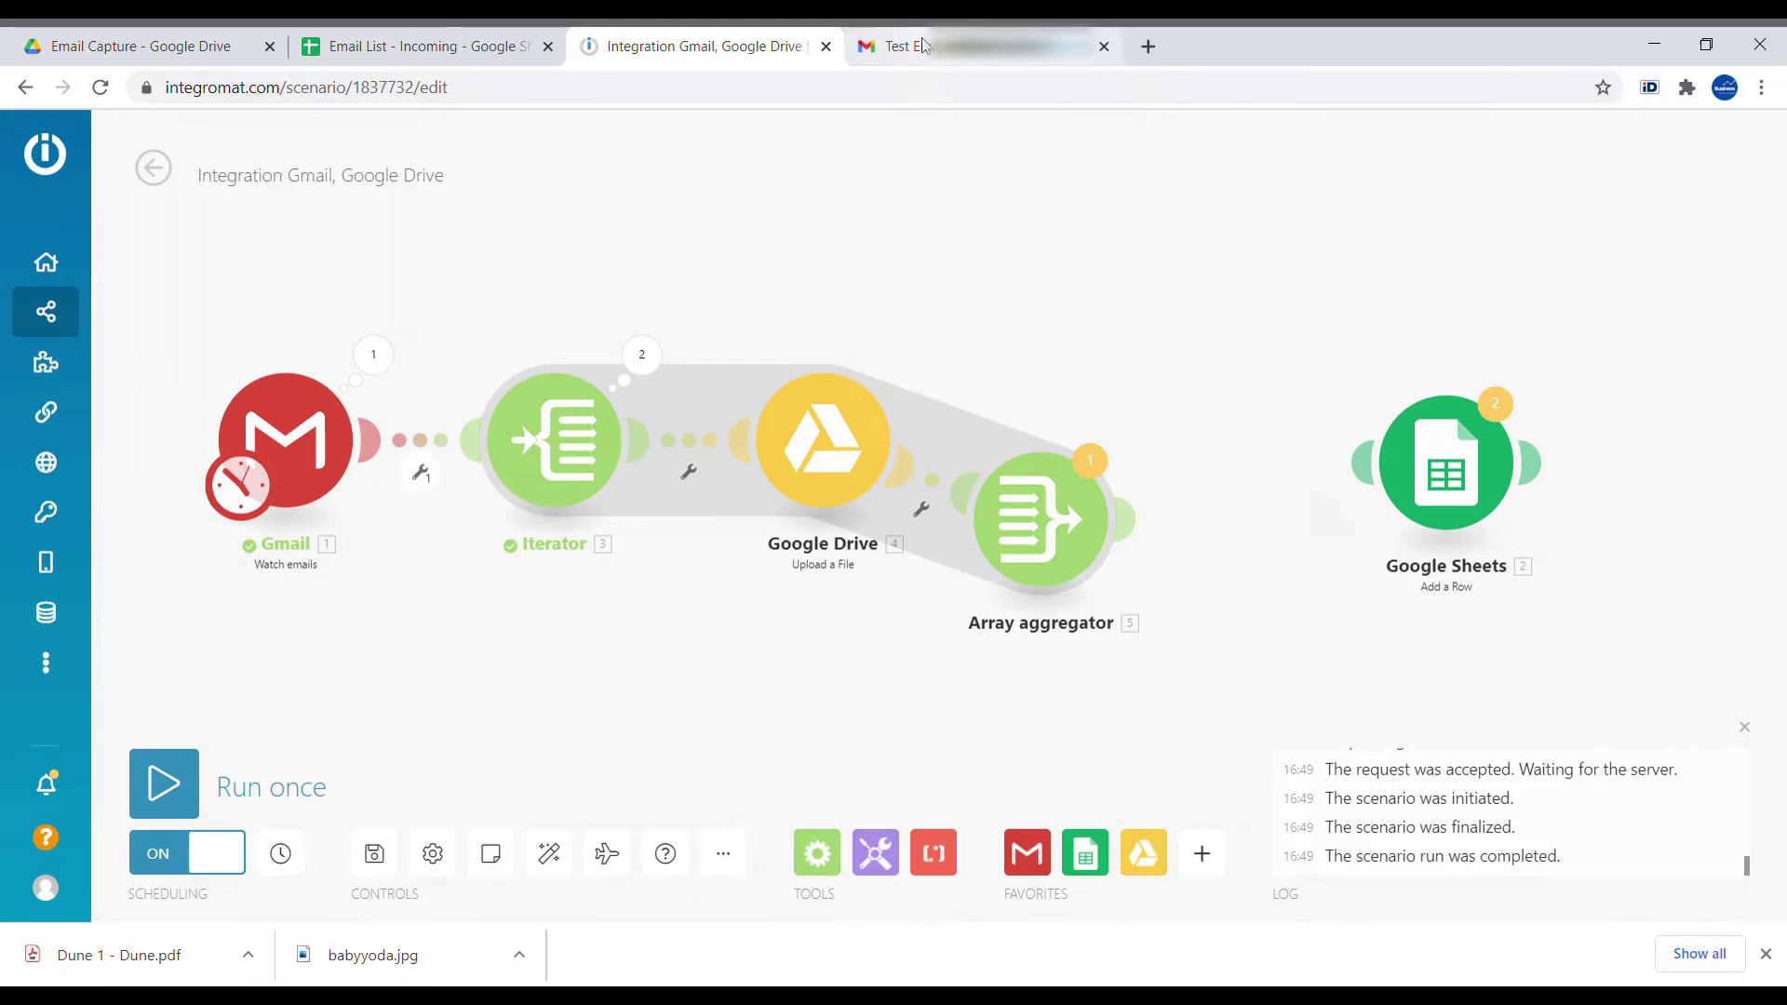
- Forward the latest test email with its two attachments in Gmail
left_click(924, 45)
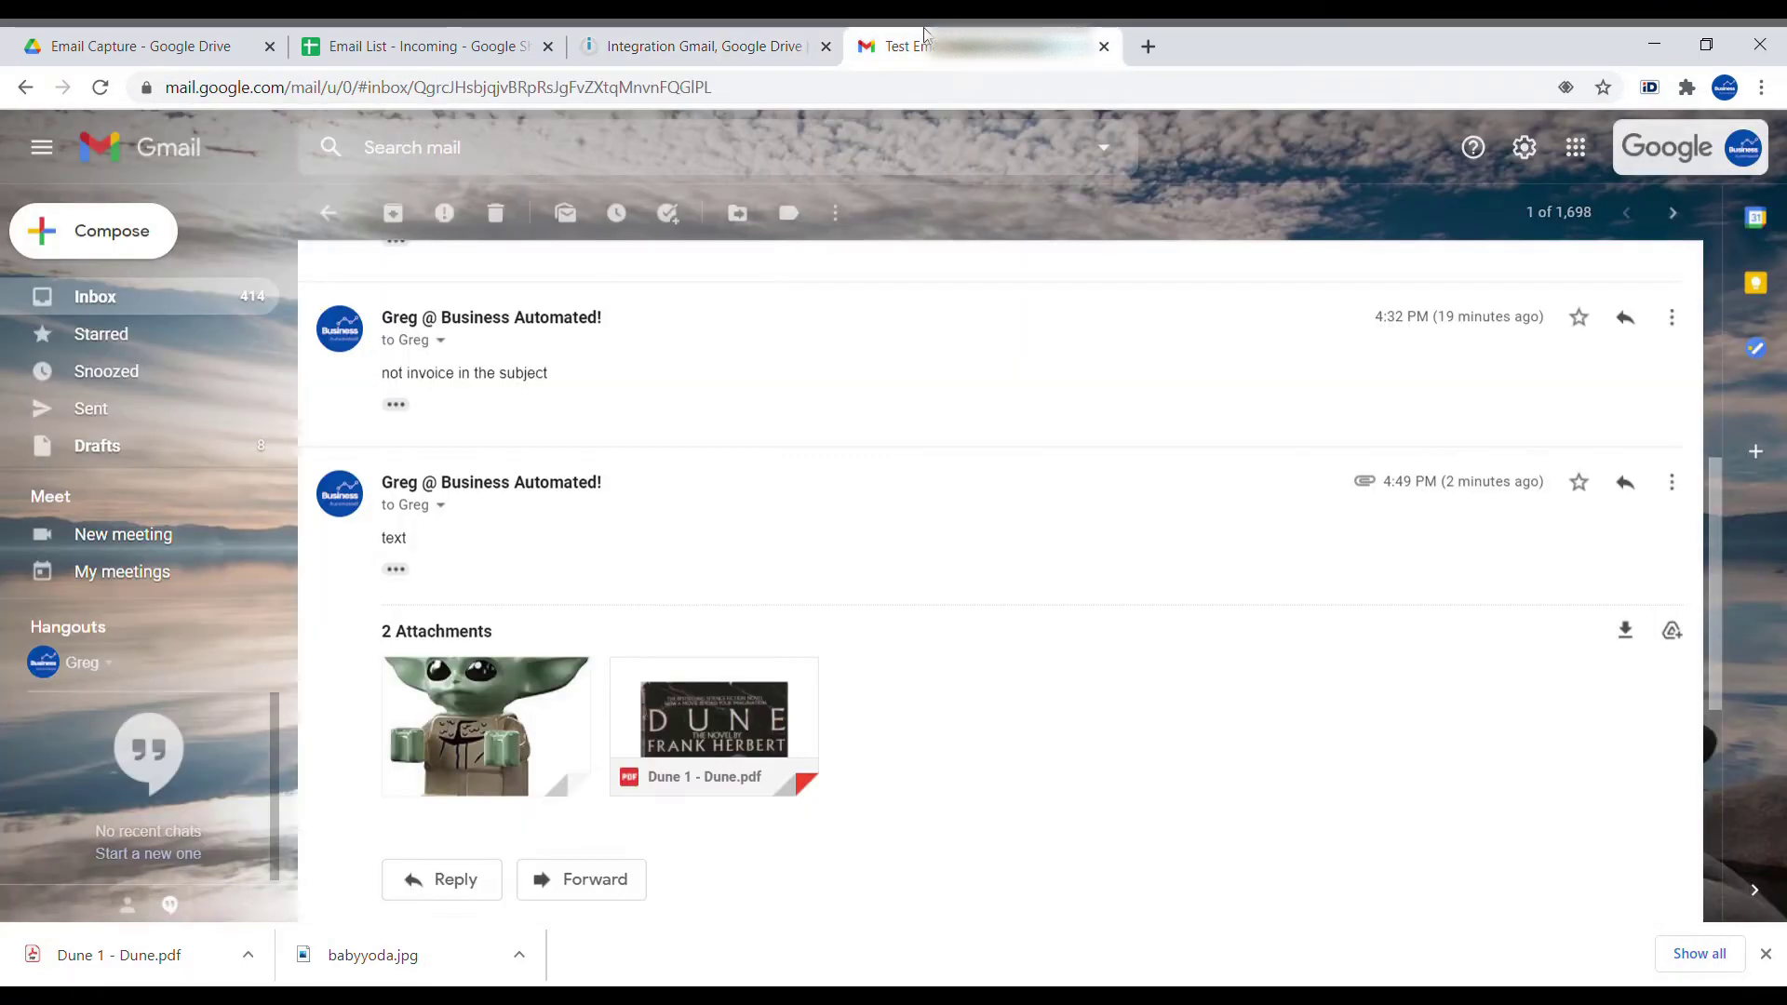
left_click(1671, 482)
left_click(1401, 525)
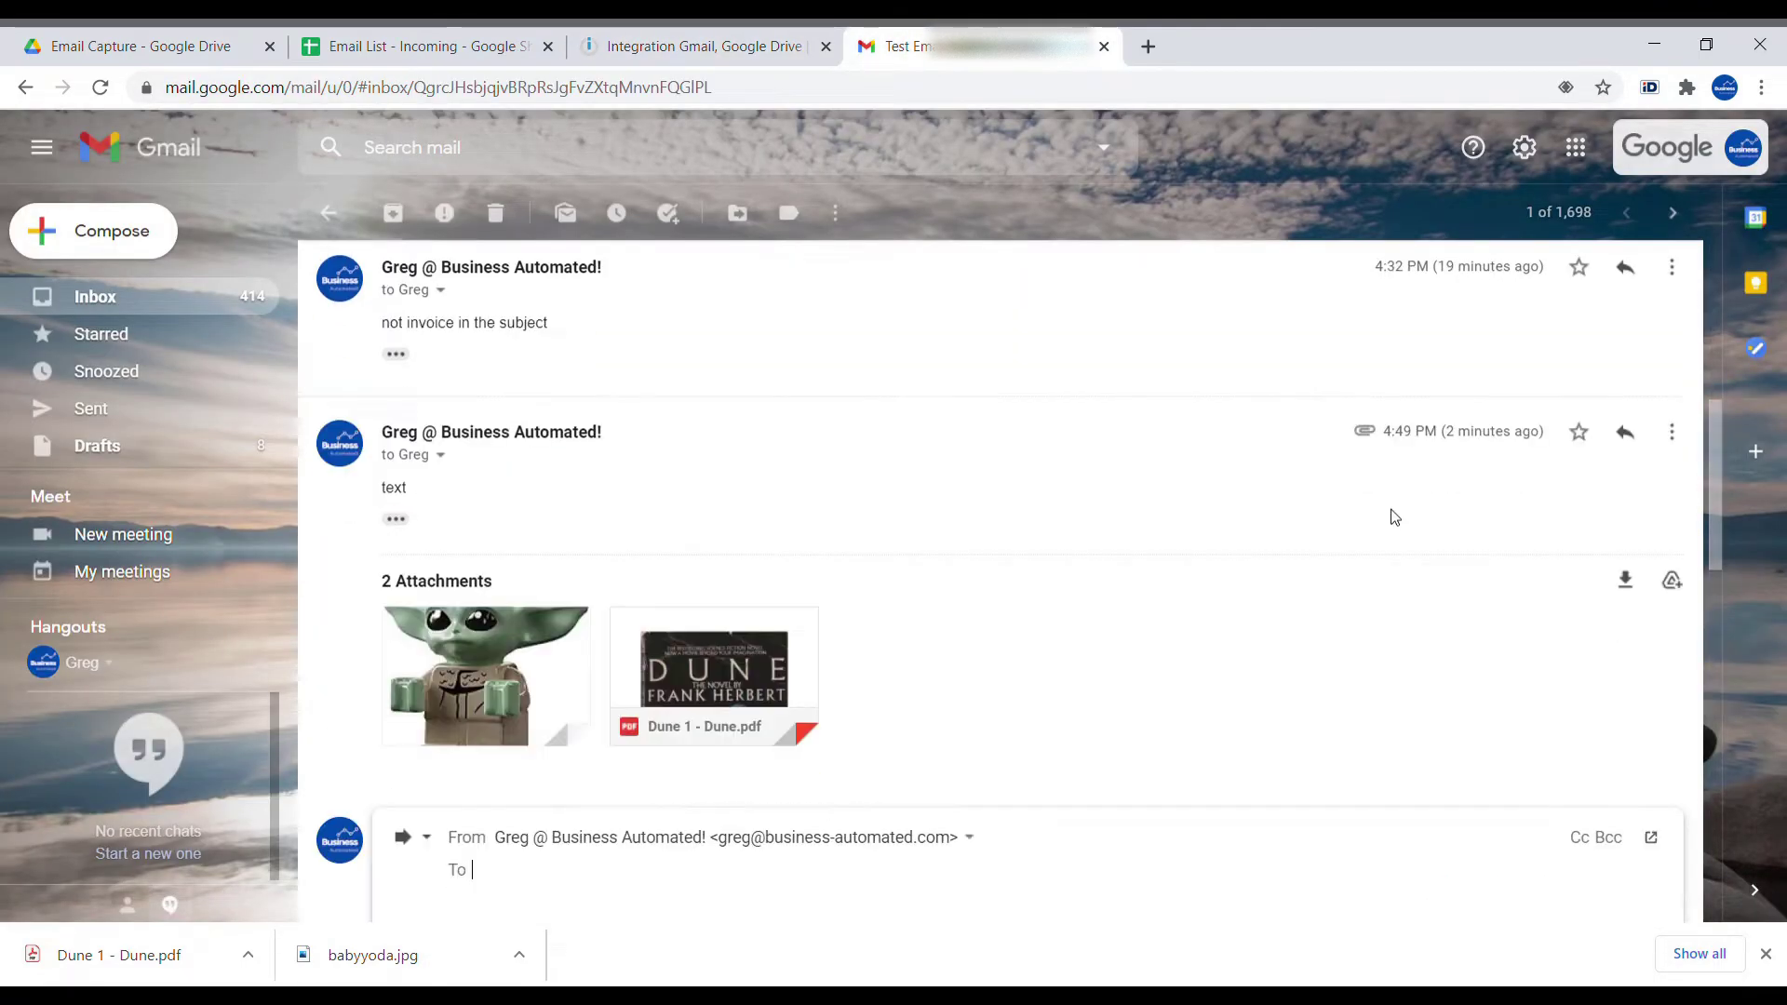
scroll(1137, 787, "down", 3)
left_click(423, 905)
- Run the Integromat scenario once, proceeding despite the warning
left_click(705, 46)
left_click(164, 849)
left_click(758, 945)
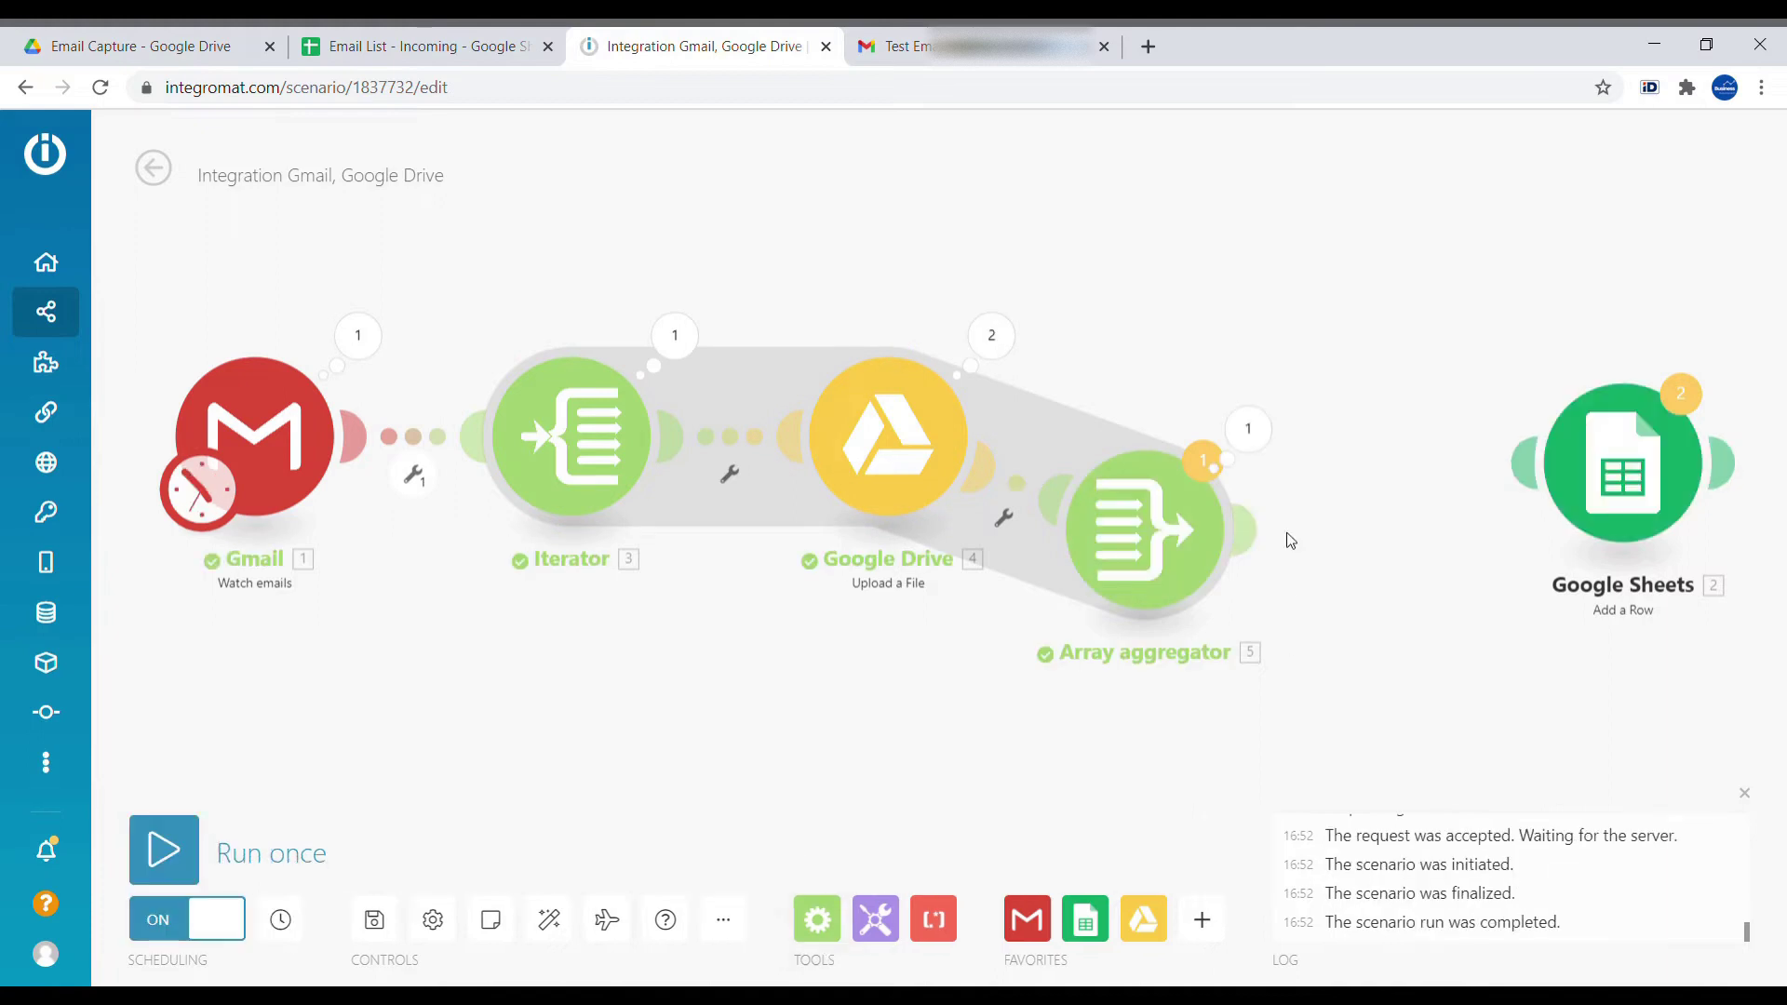
- Expand the Array aggregator's output items 1 and 2 to show both Web View Links
left_click(1246, 428)
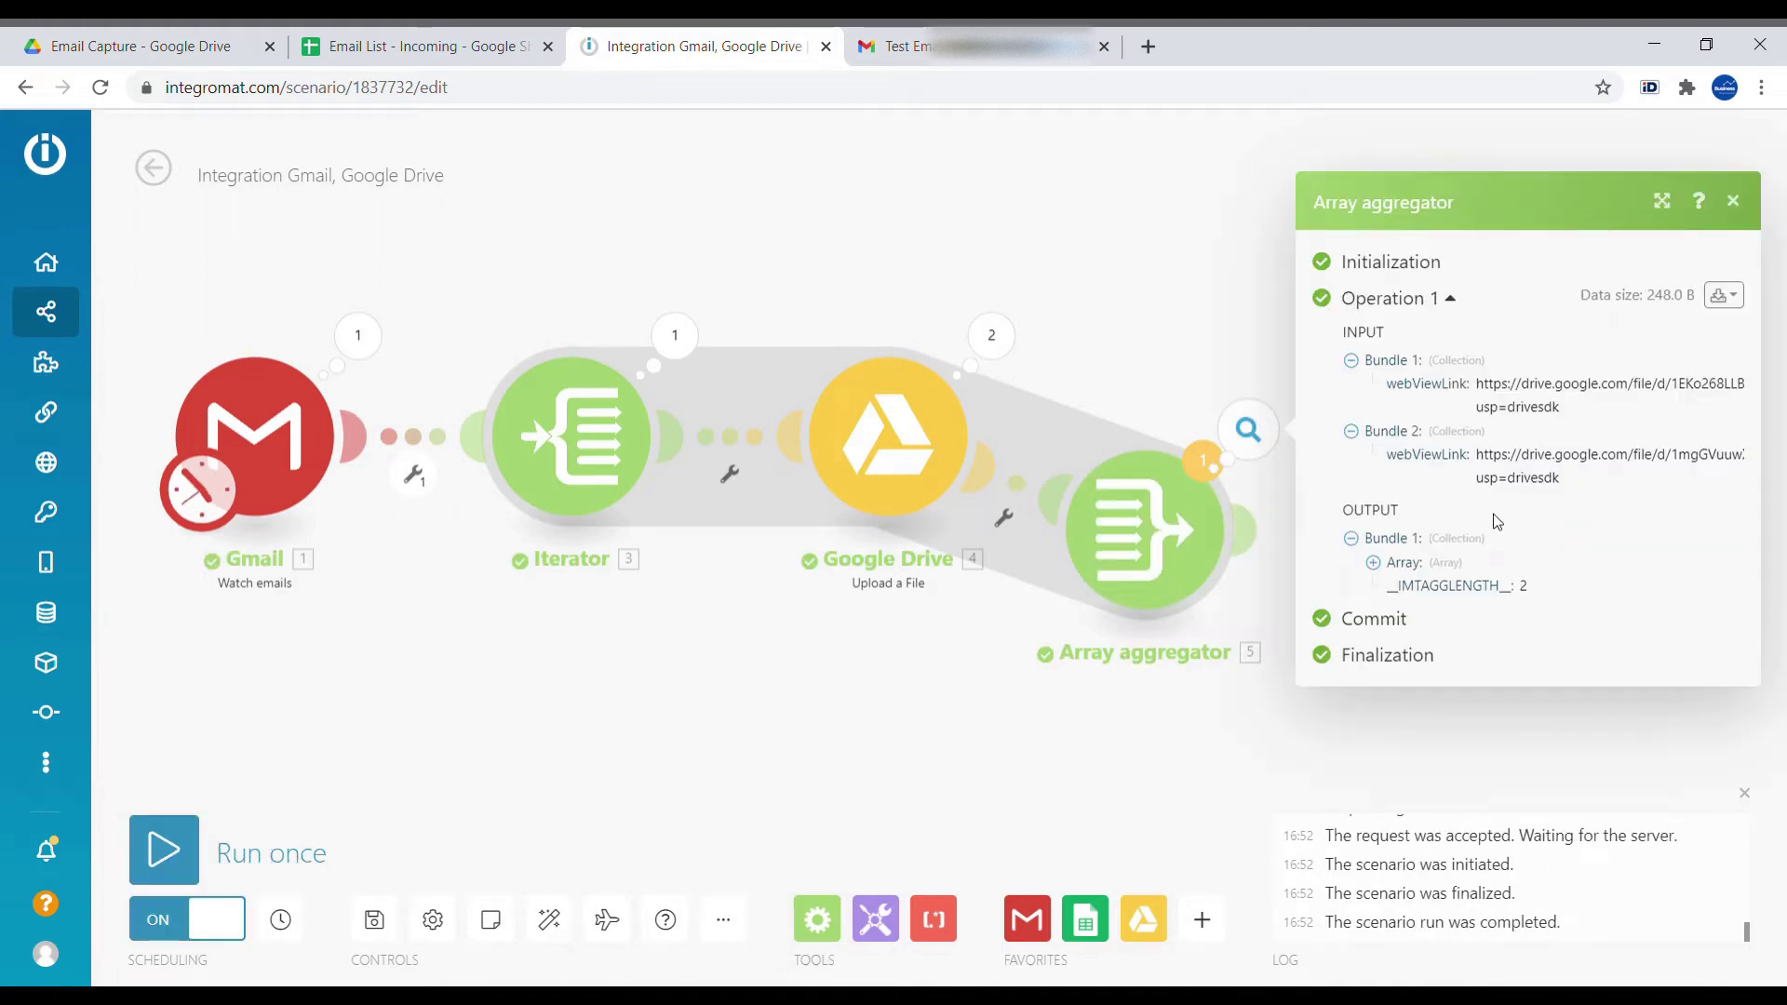
left_click(1404, 562)
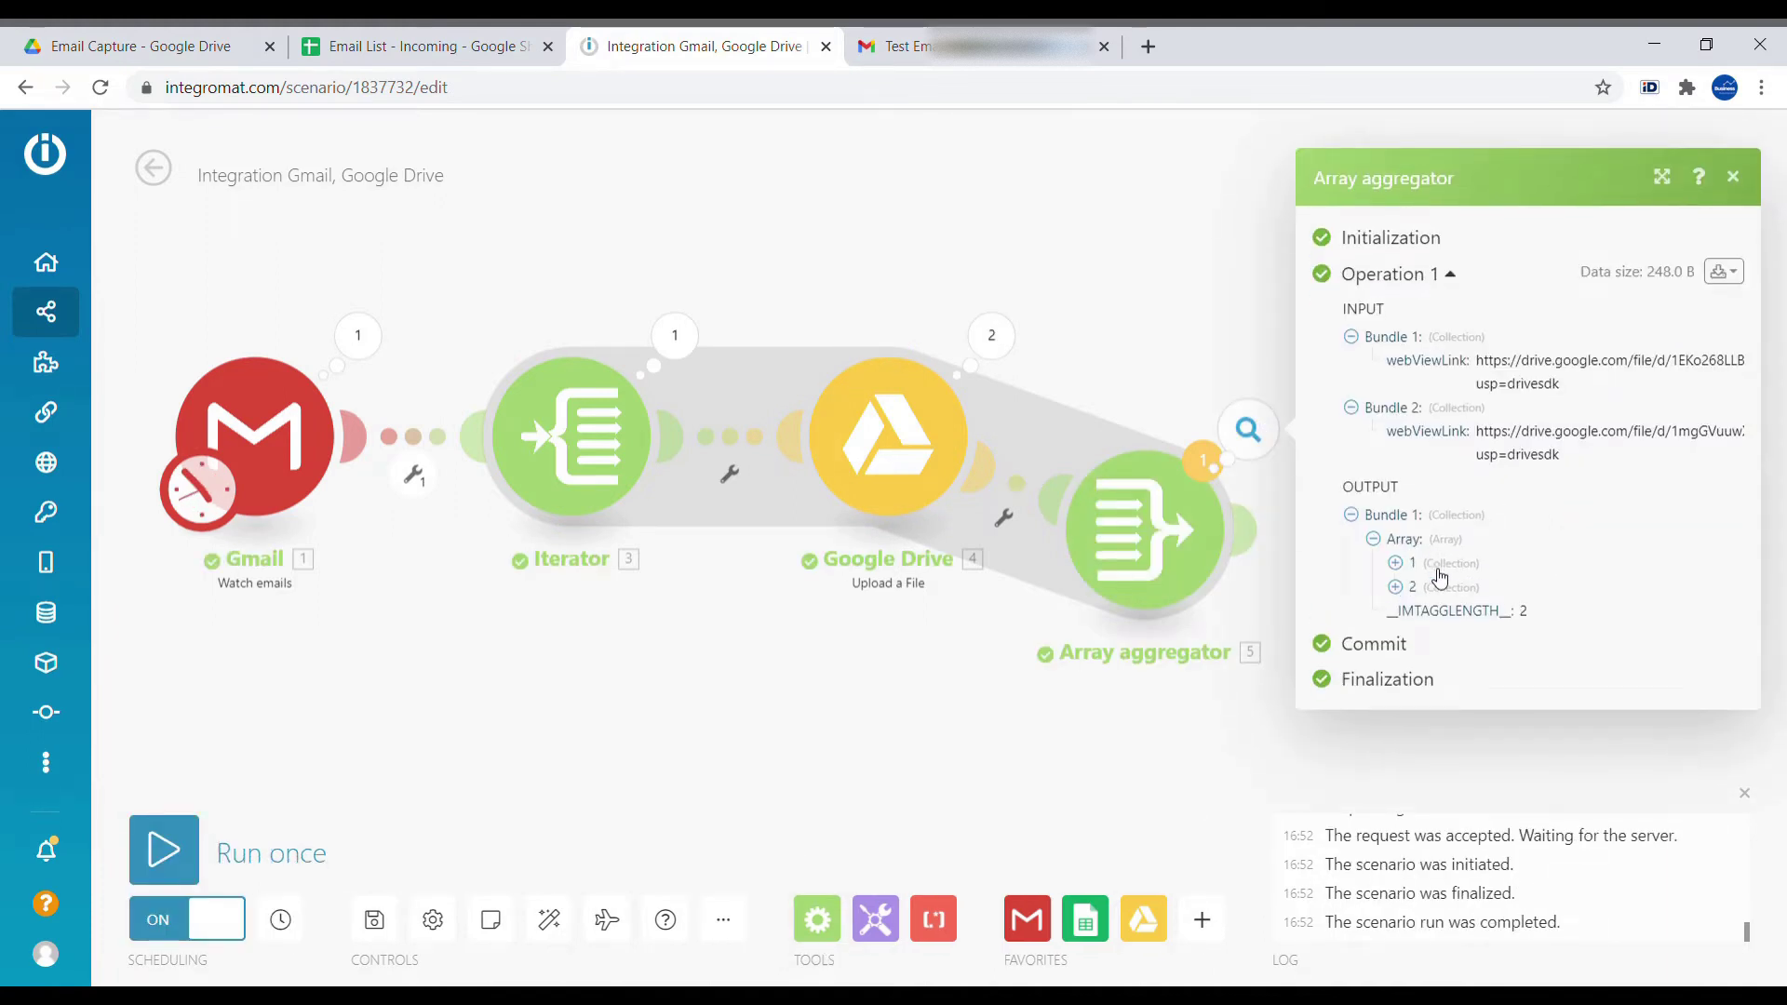
left_click(1433, 562)
left_click(1439, 610)
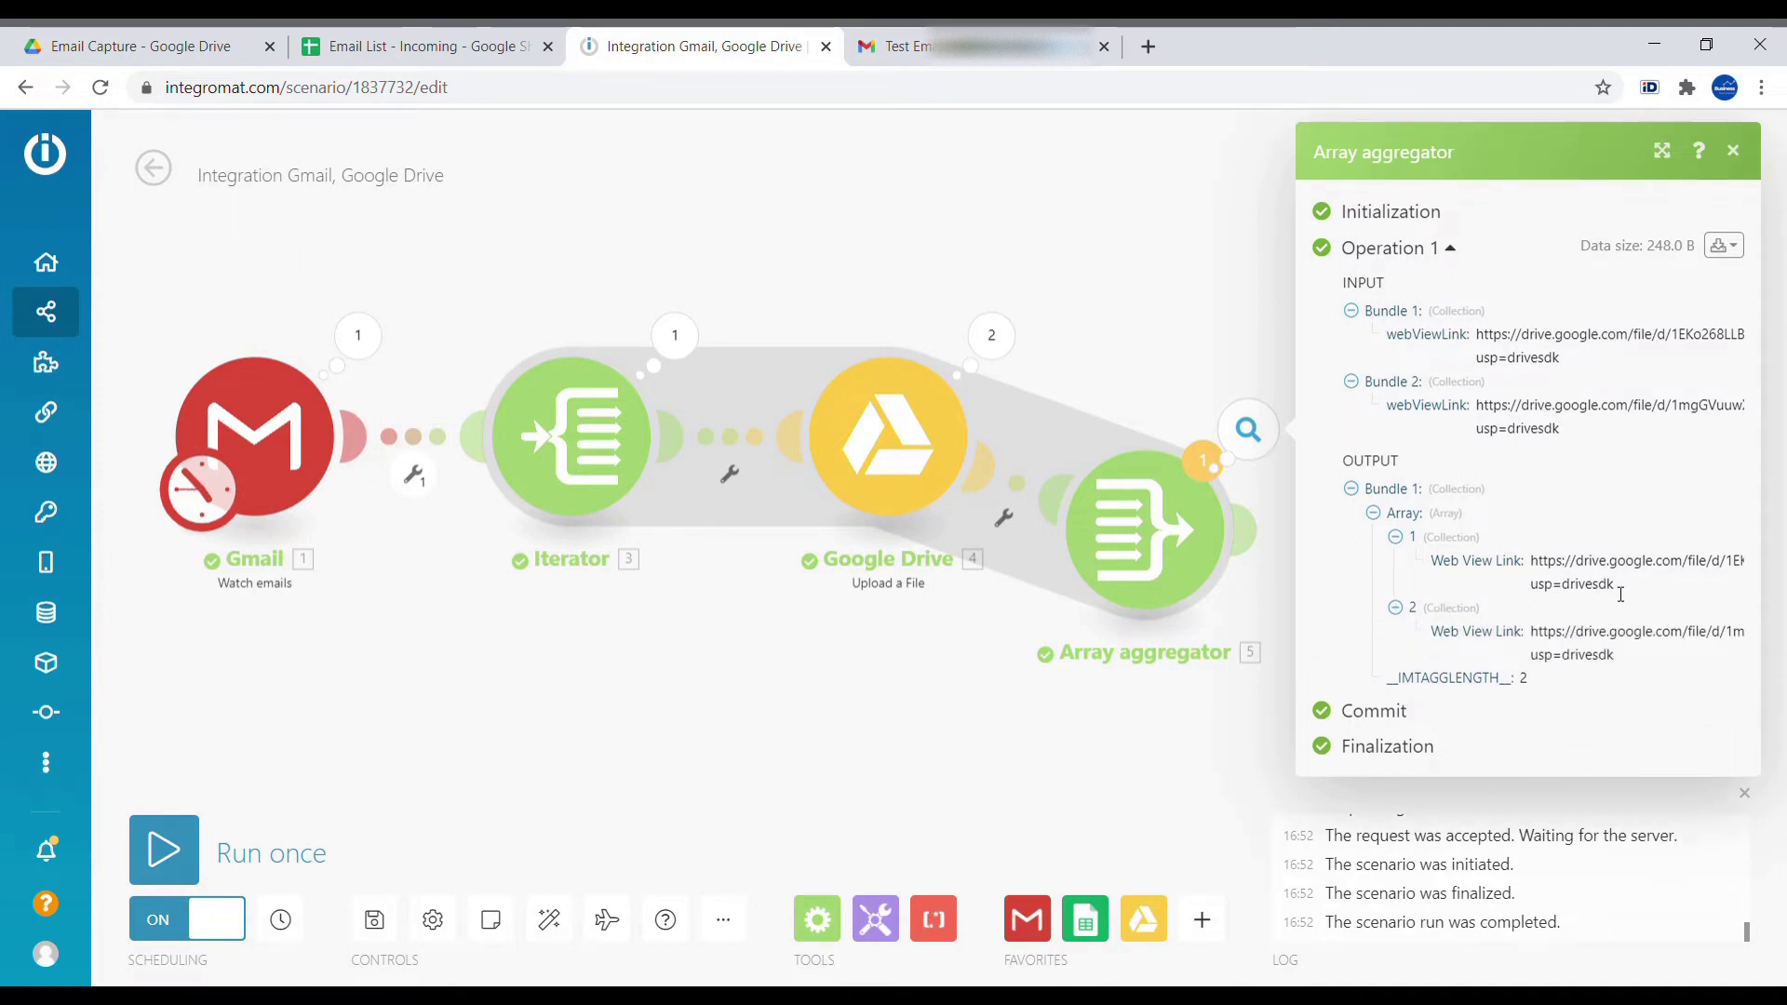
left_click_drag(1620, 594, 1526, 562)
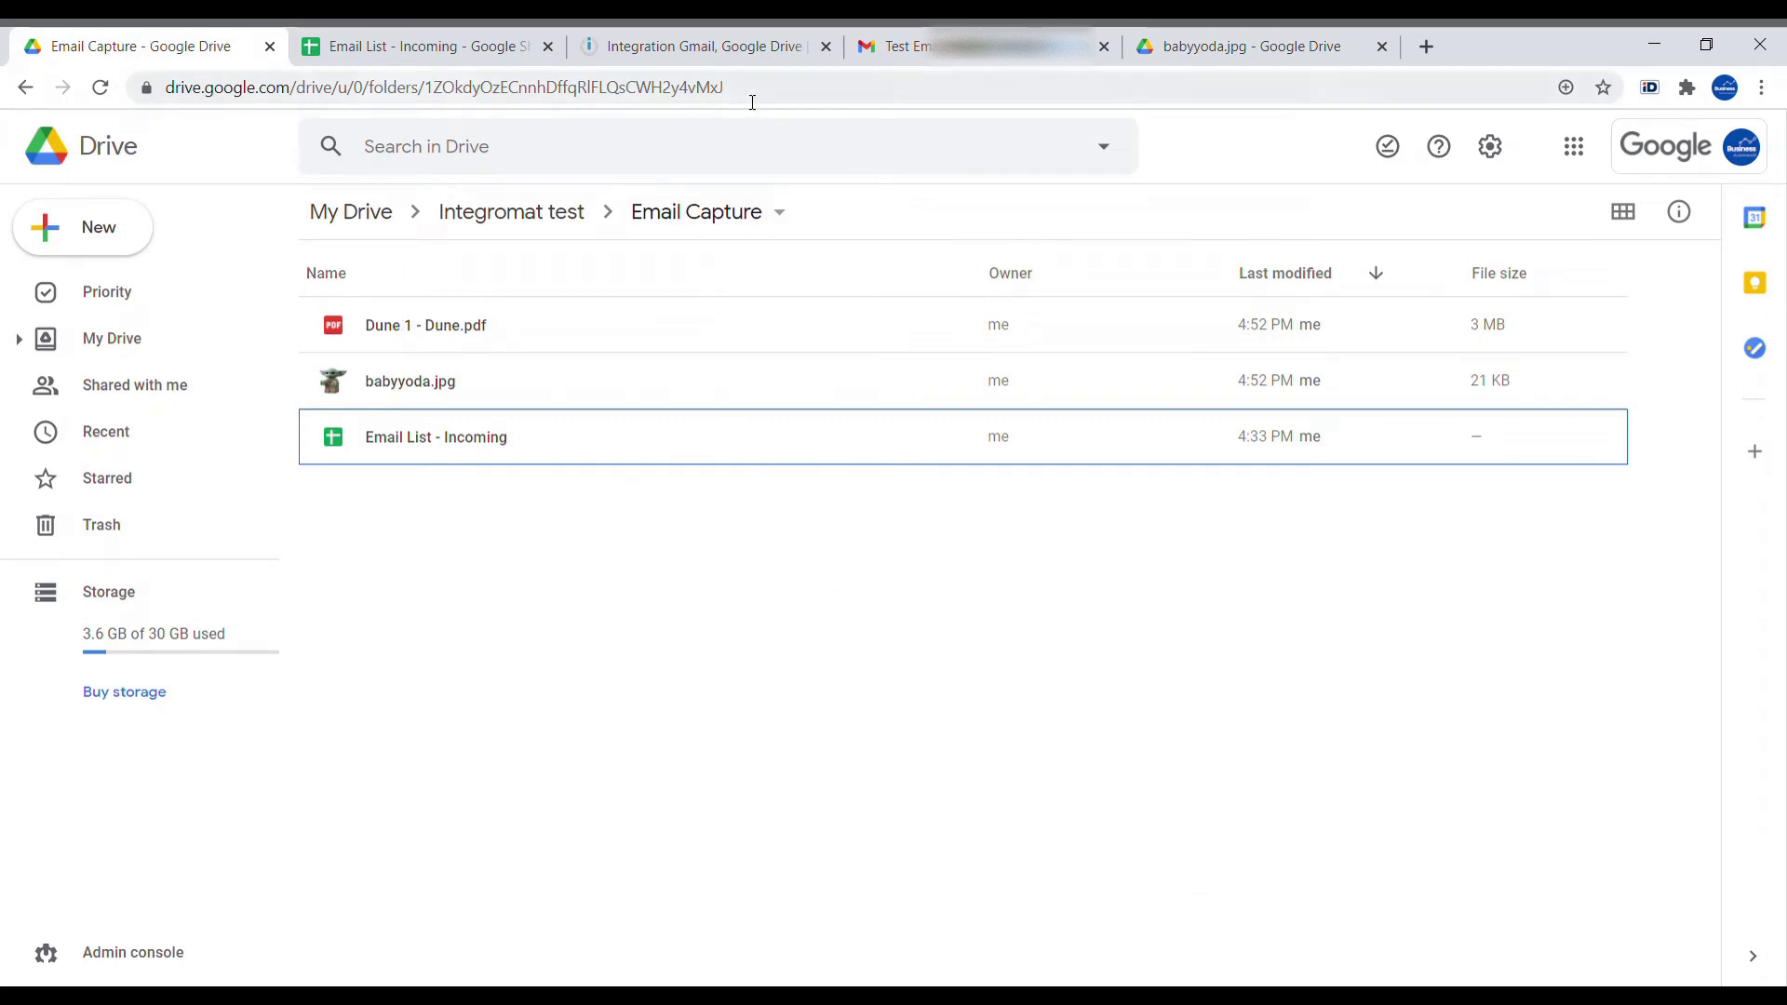
left_click(712, 46)
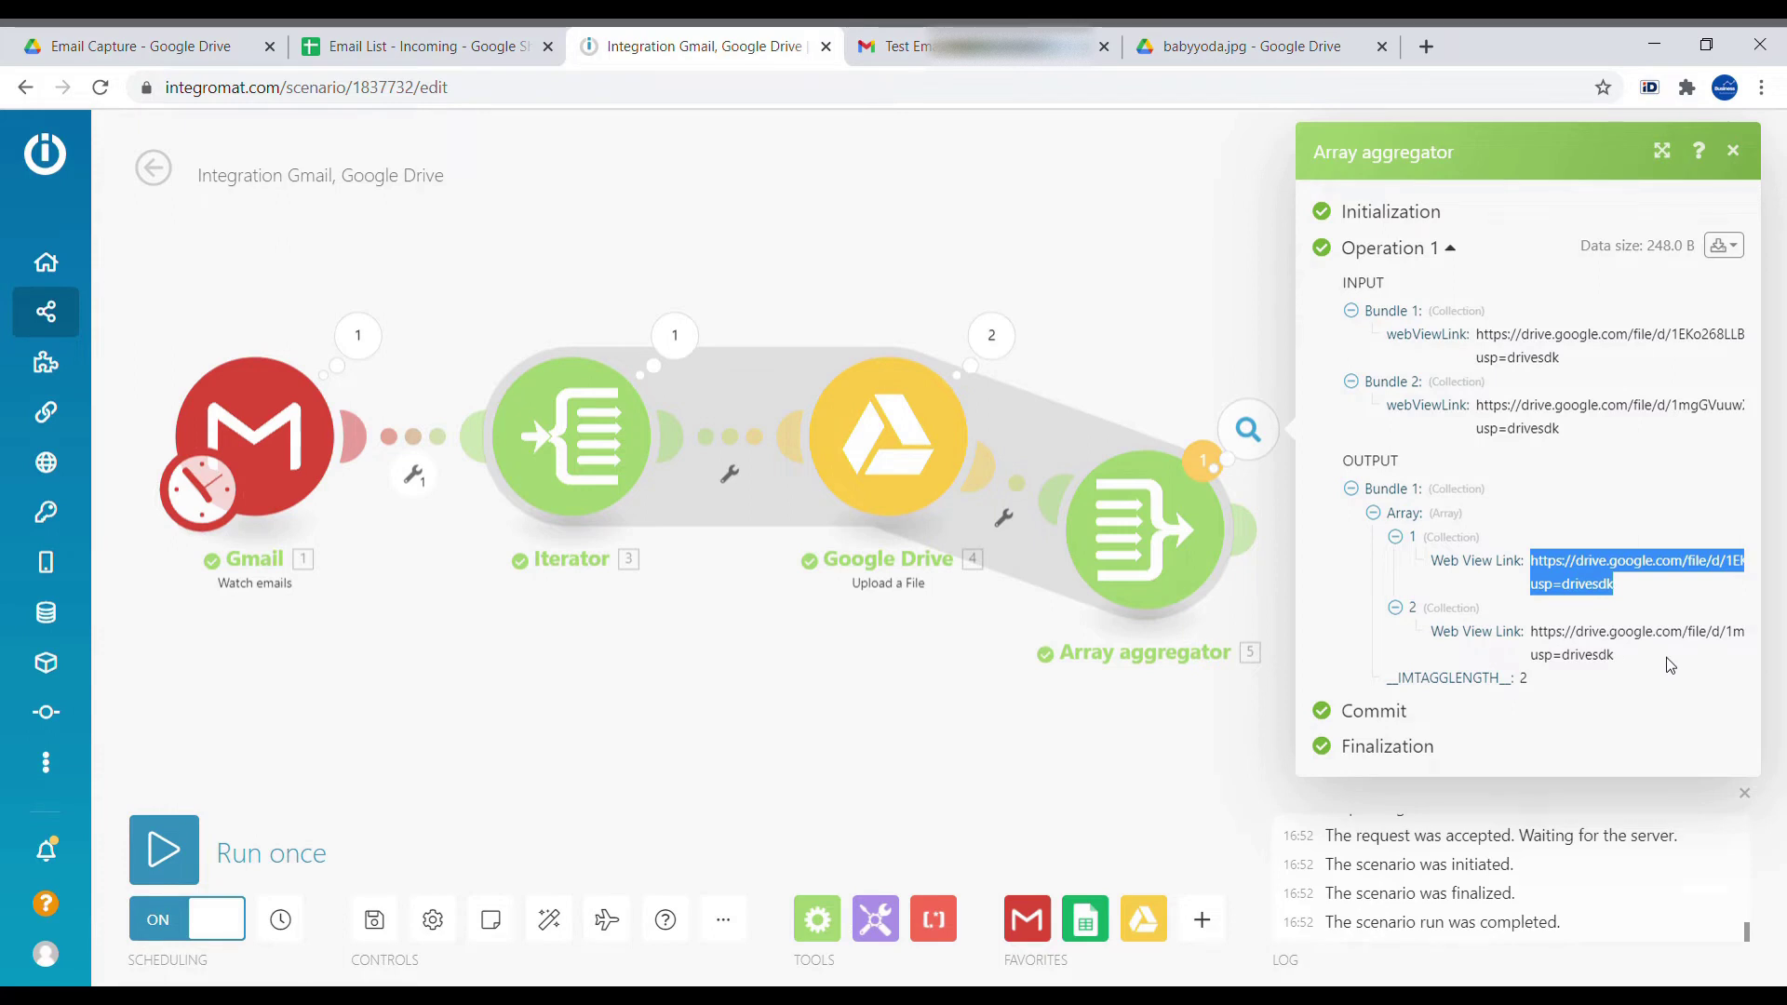
- Close the aggregator output, pan toward the Google Sheets module, and list the Tools modules
left_click(1266, 729)
left_click_drag(1408, 649, 1114, 623)
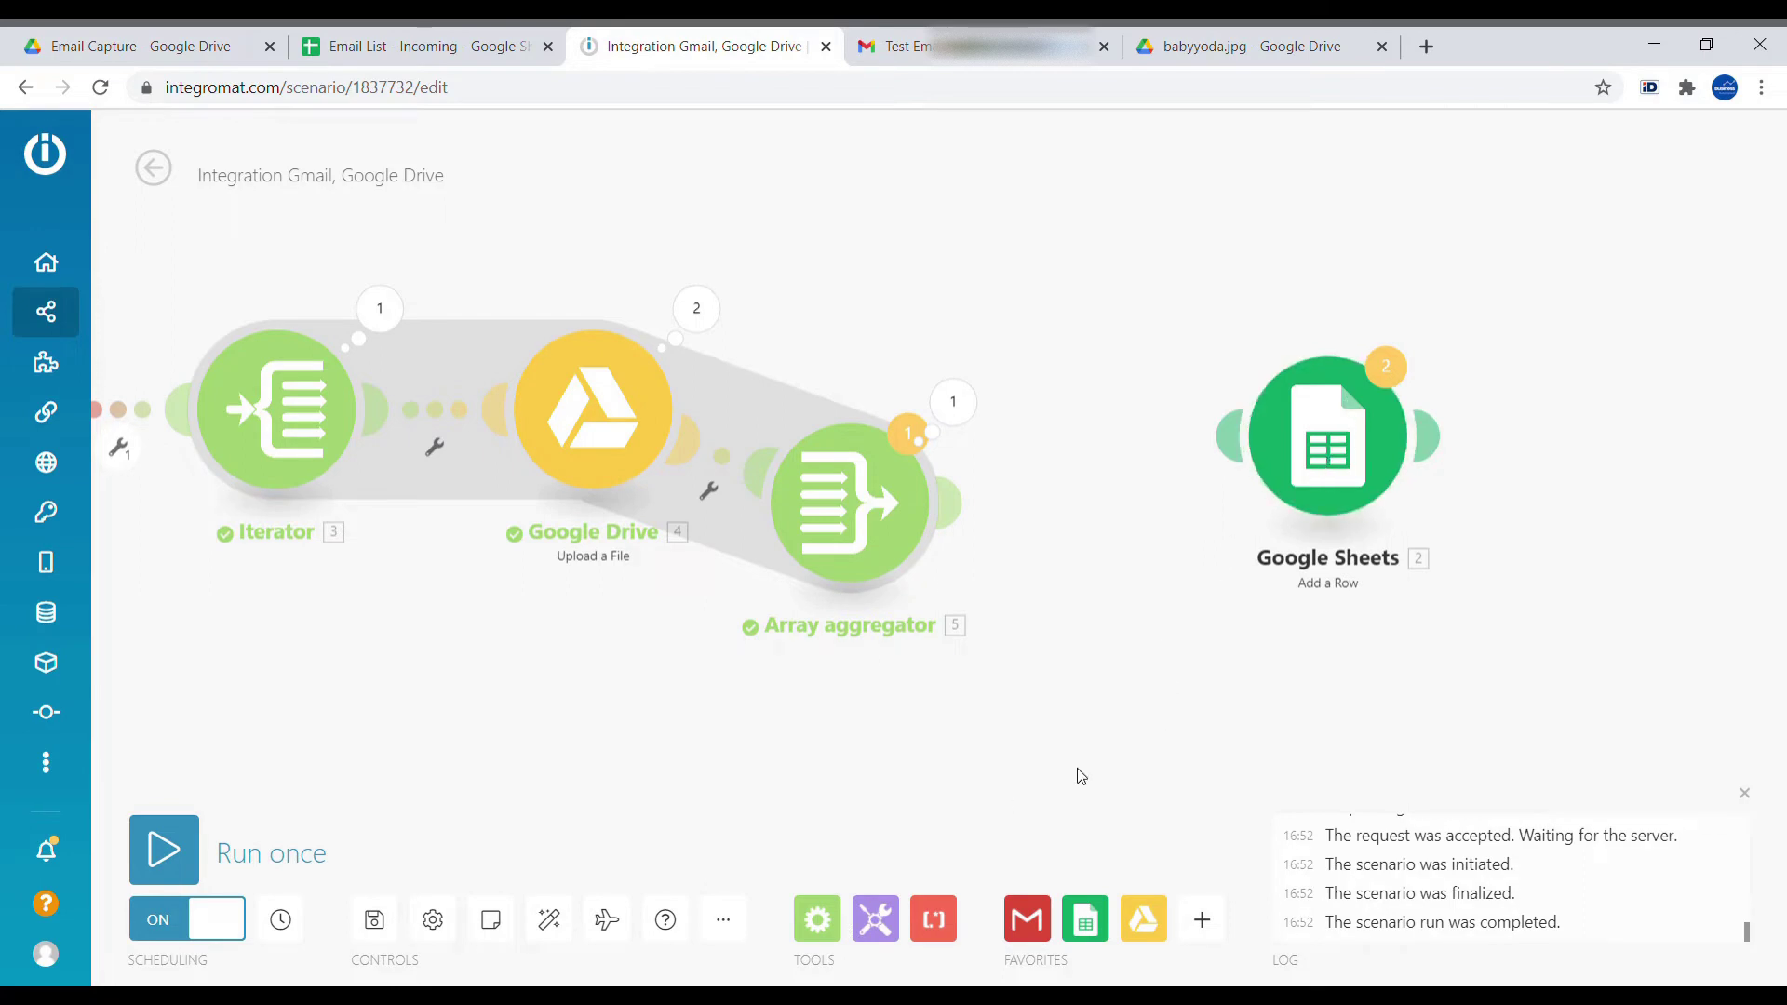
left_click(874, 919)
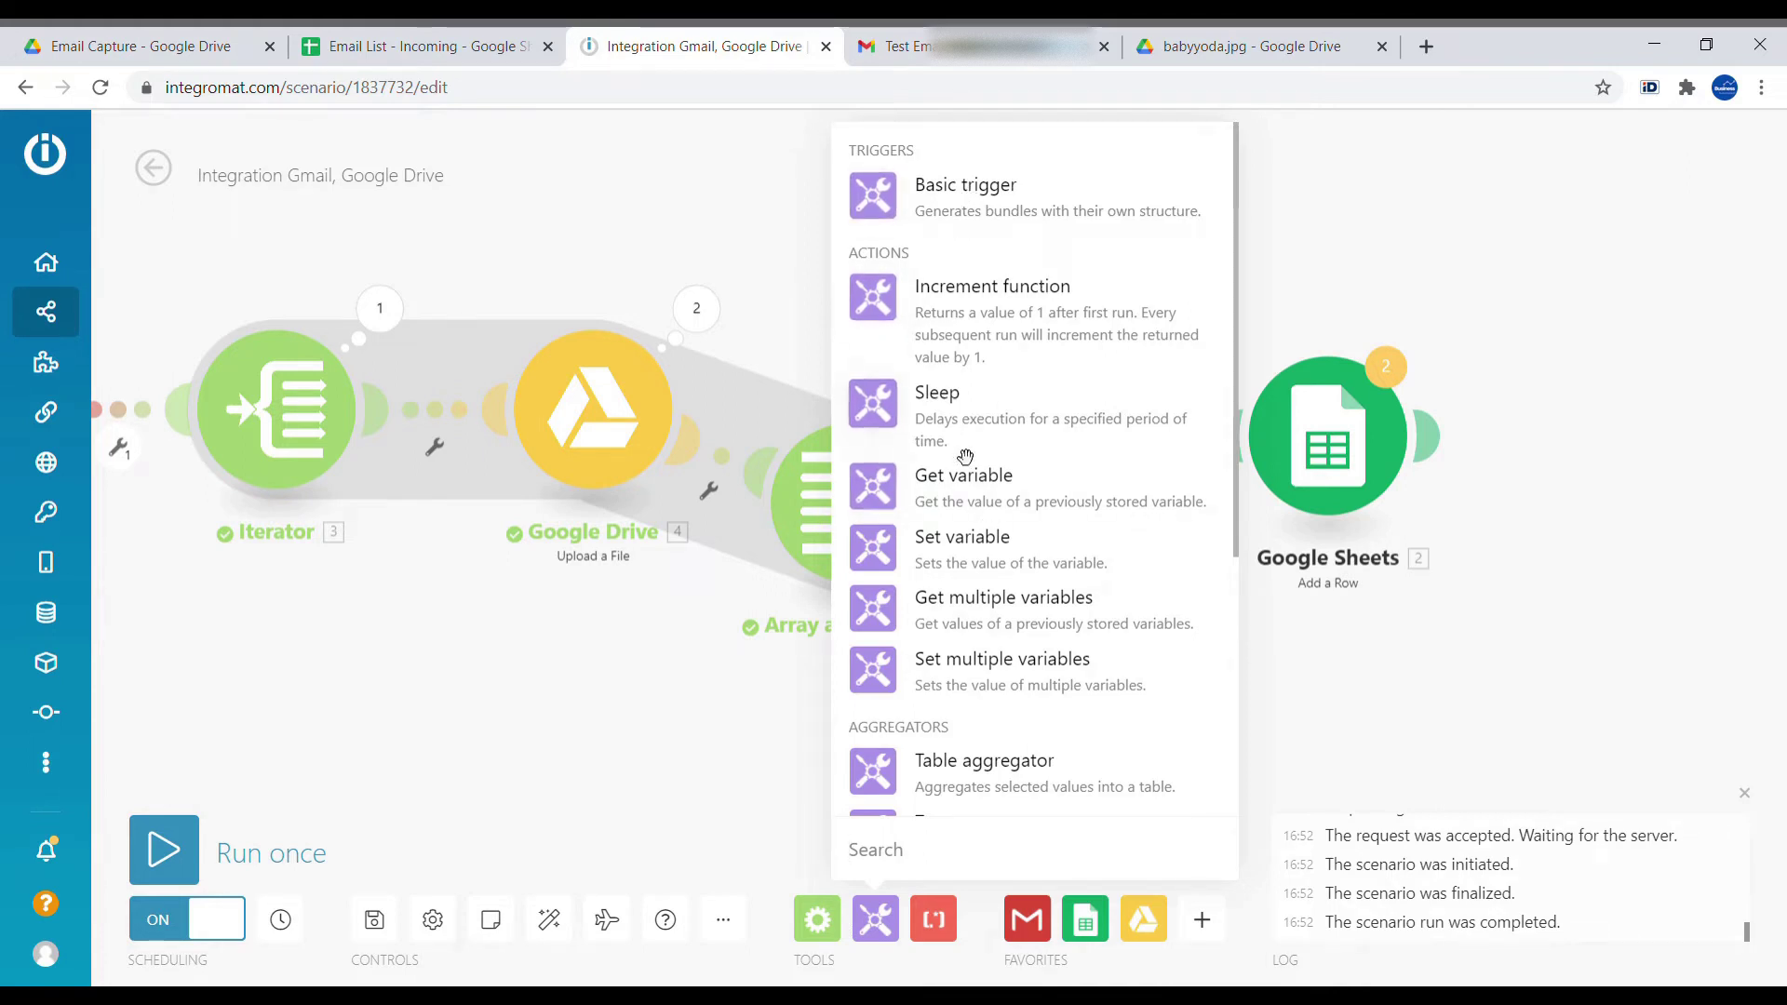
- Add a Tools Set variable step after the aggregator, naming the variable 'test'
left_click(974, 557)
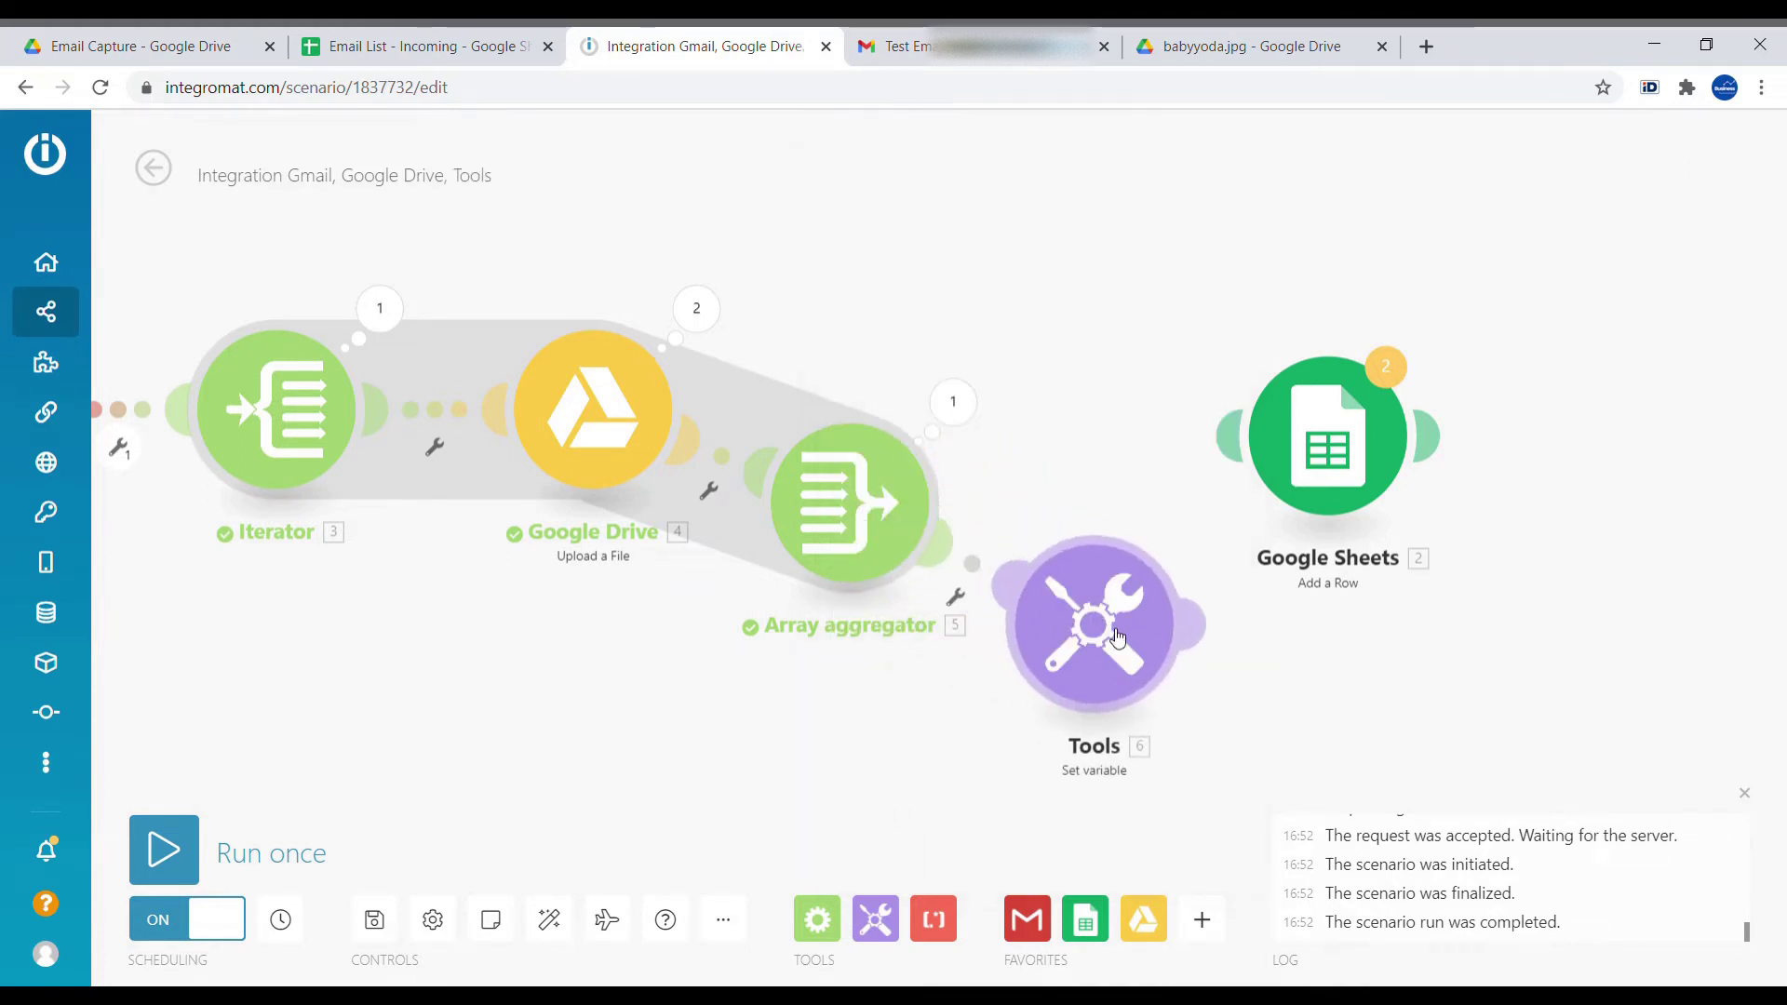
left_click(1227, 537)
type("test")
left_click(1240, 750)
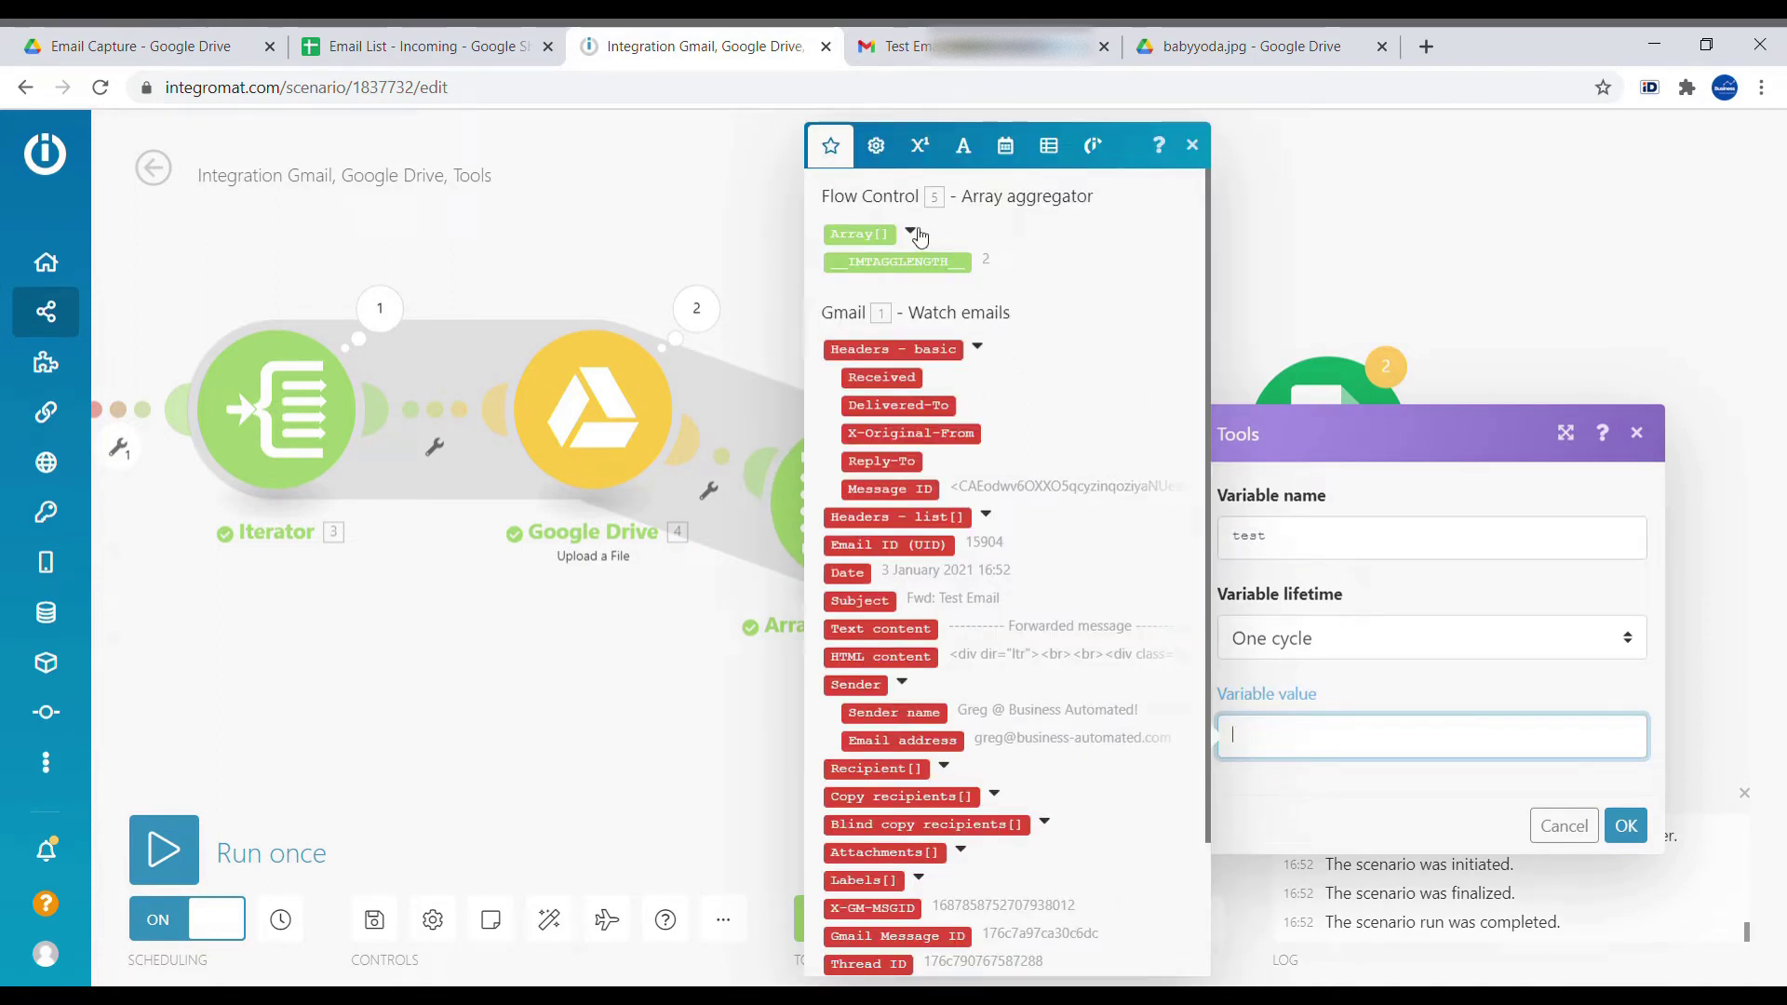
- Set the value to map(5.Array[]; webViewLink), save it, and send a Gmail reply with both attachments
left_click(1048, 149)
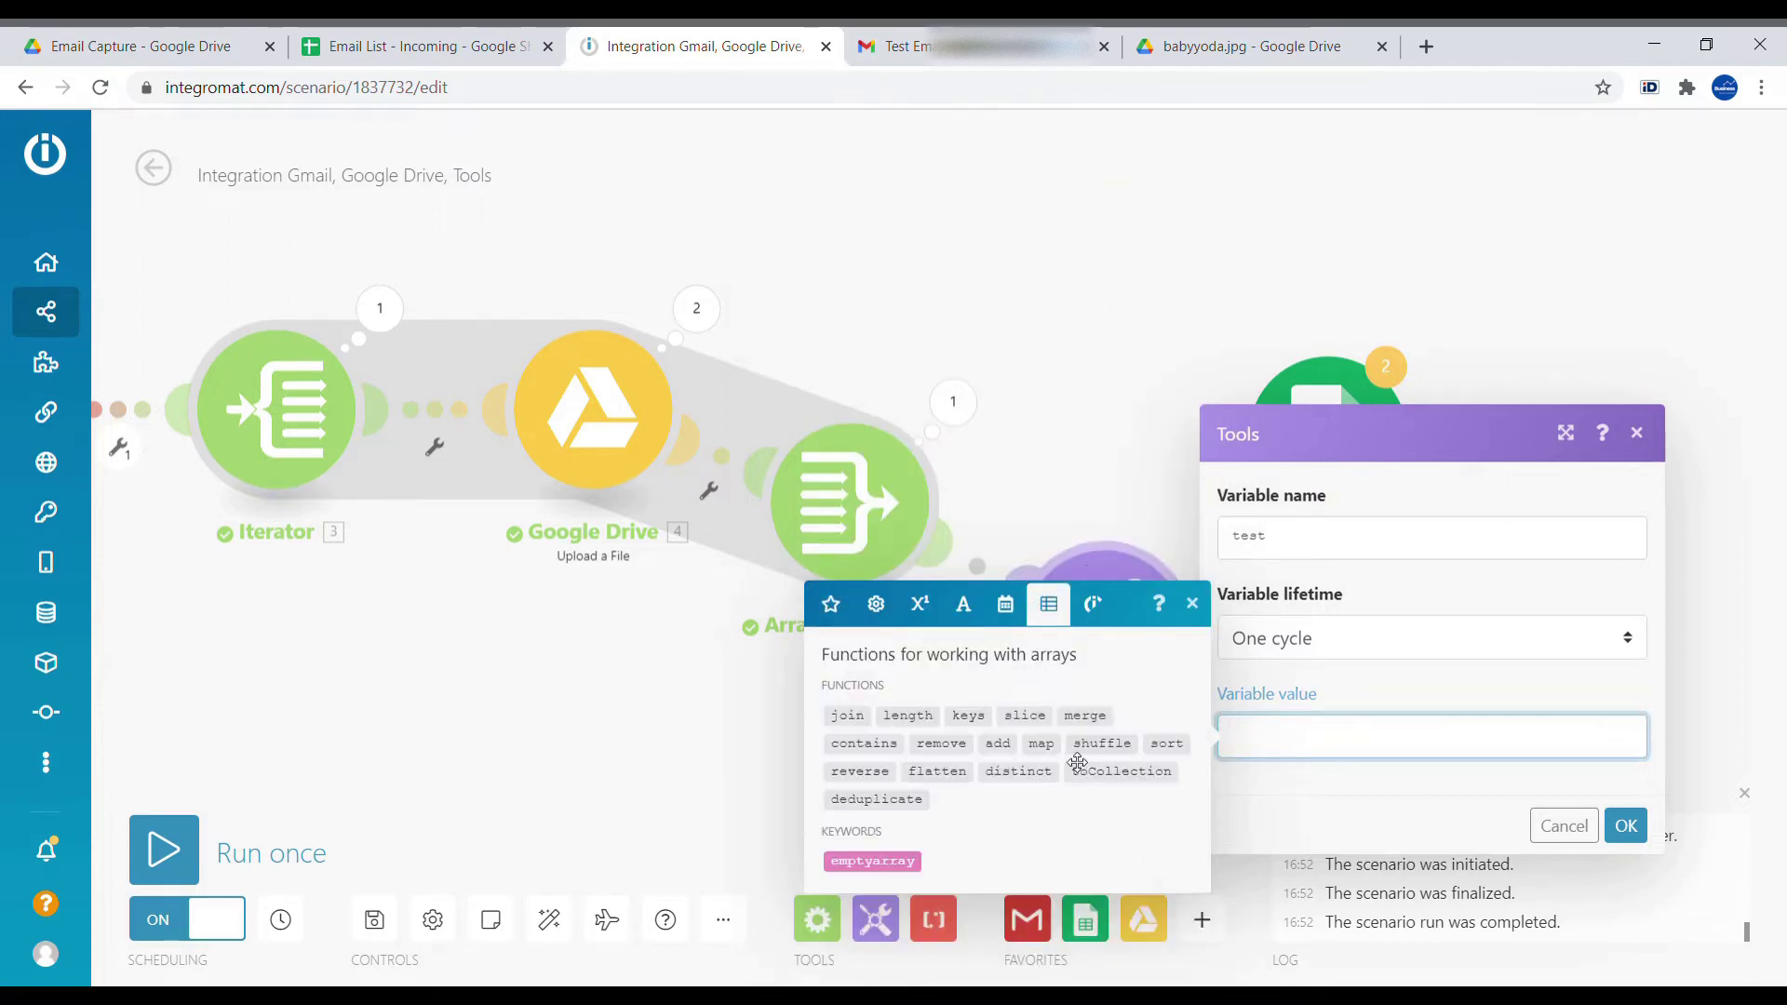
left_click(1040, 742)
mouse_move(1040, 743)
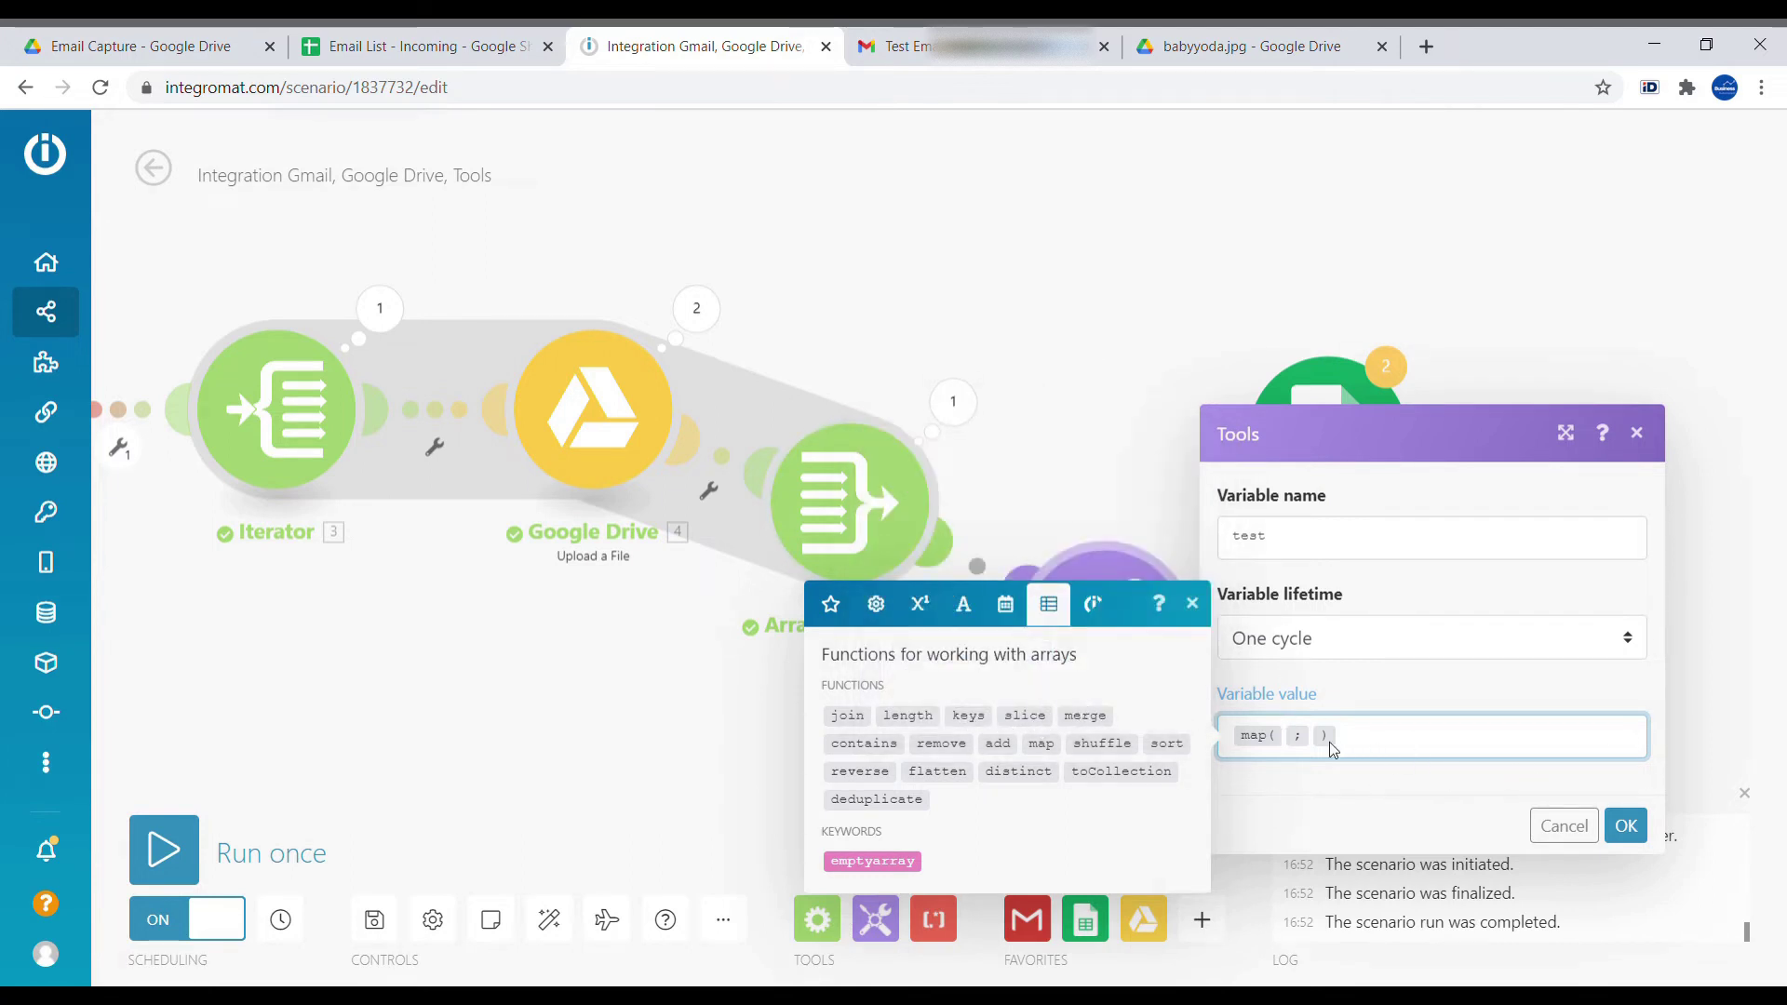
left_click(830, 604)
left_click(873, 235)
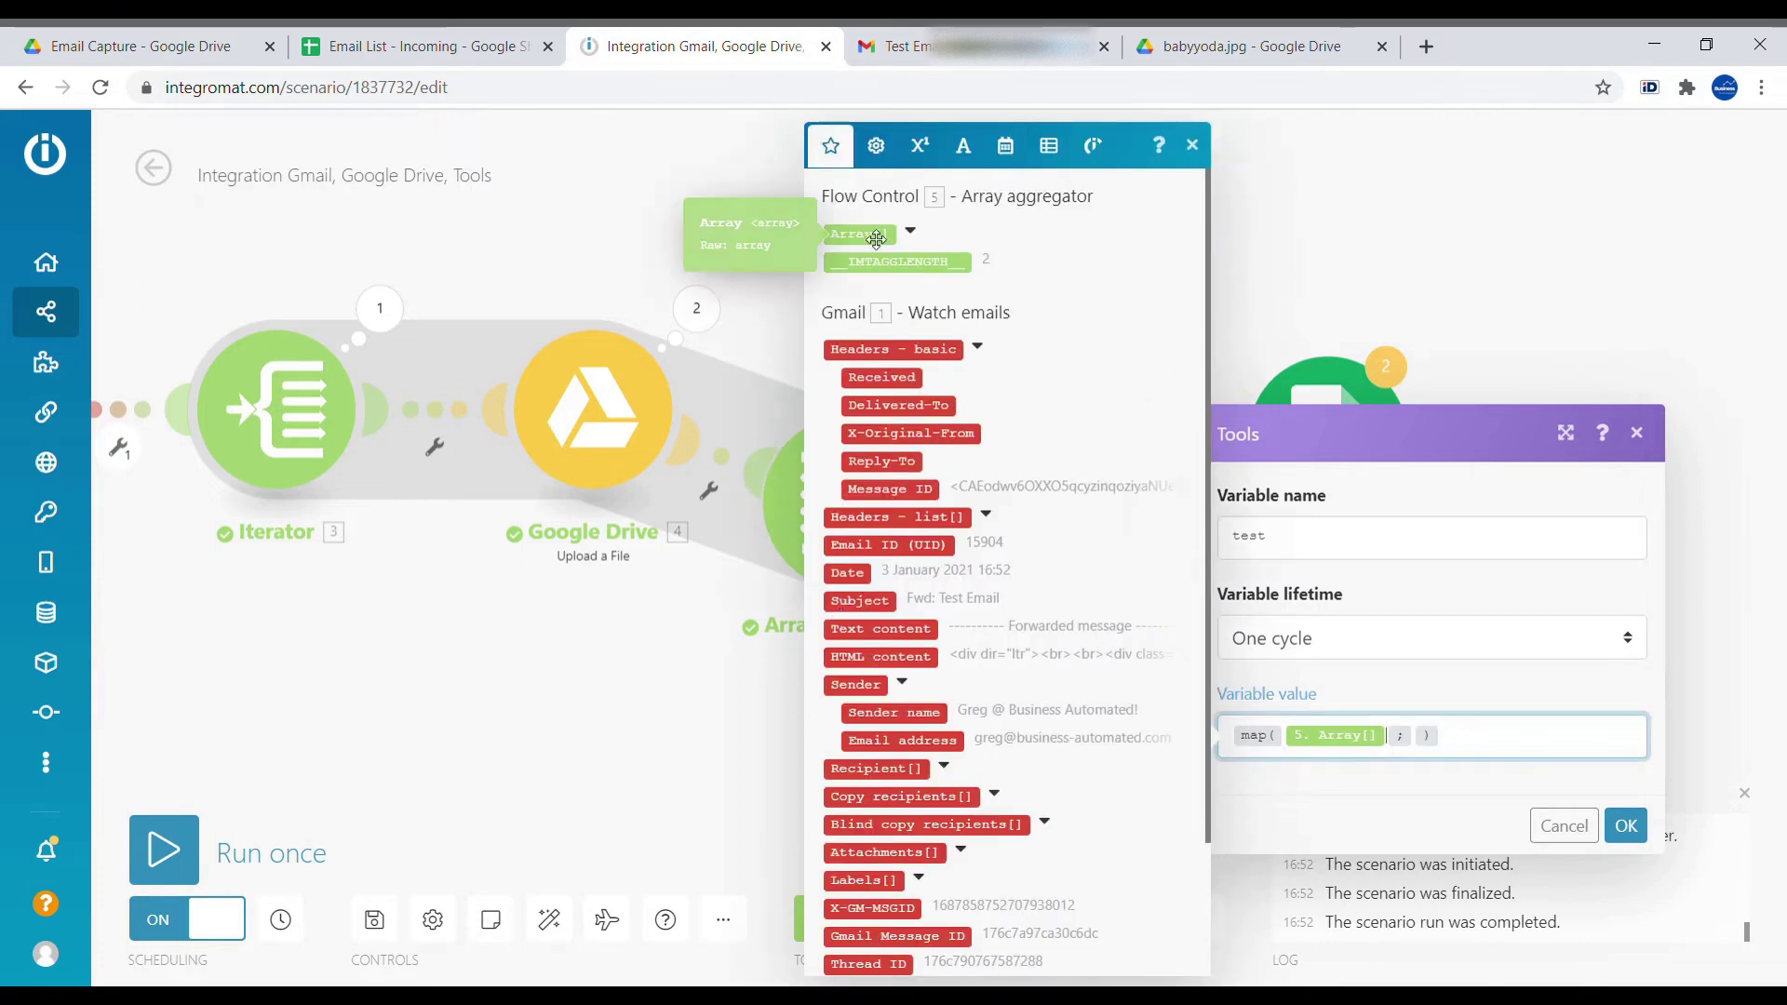
left_click(912, 238)
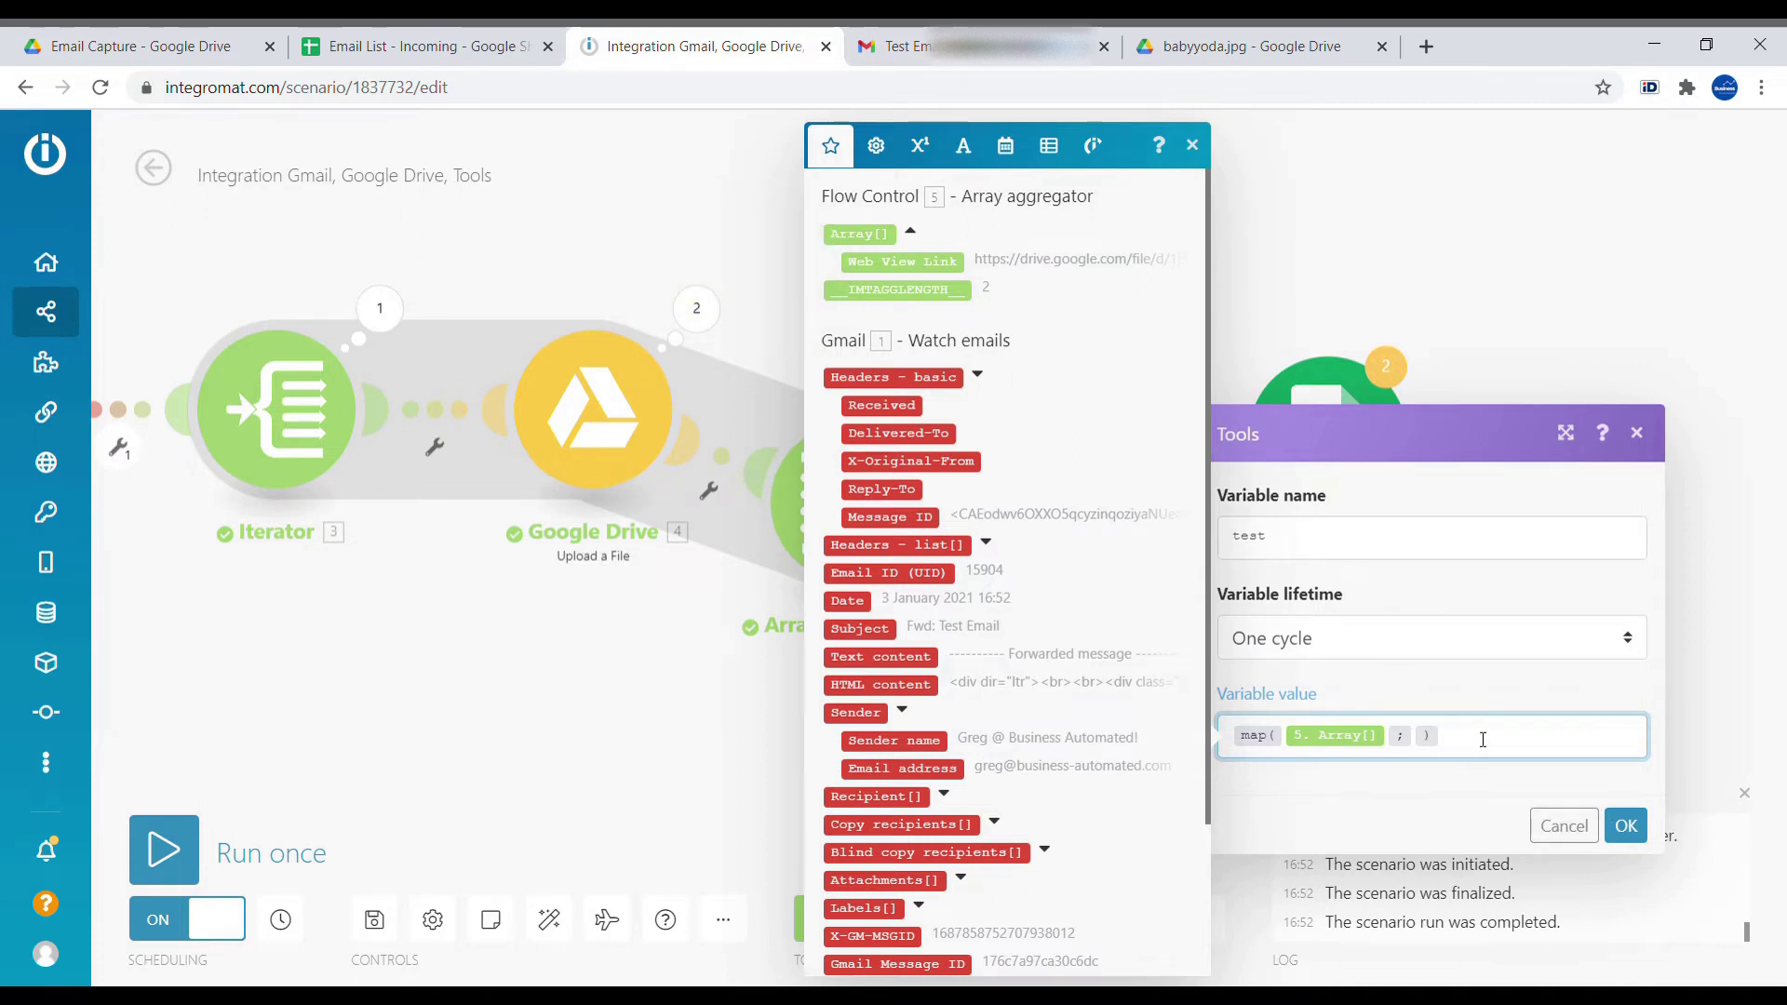
type("webViewLink")
left_click(1626, 826)
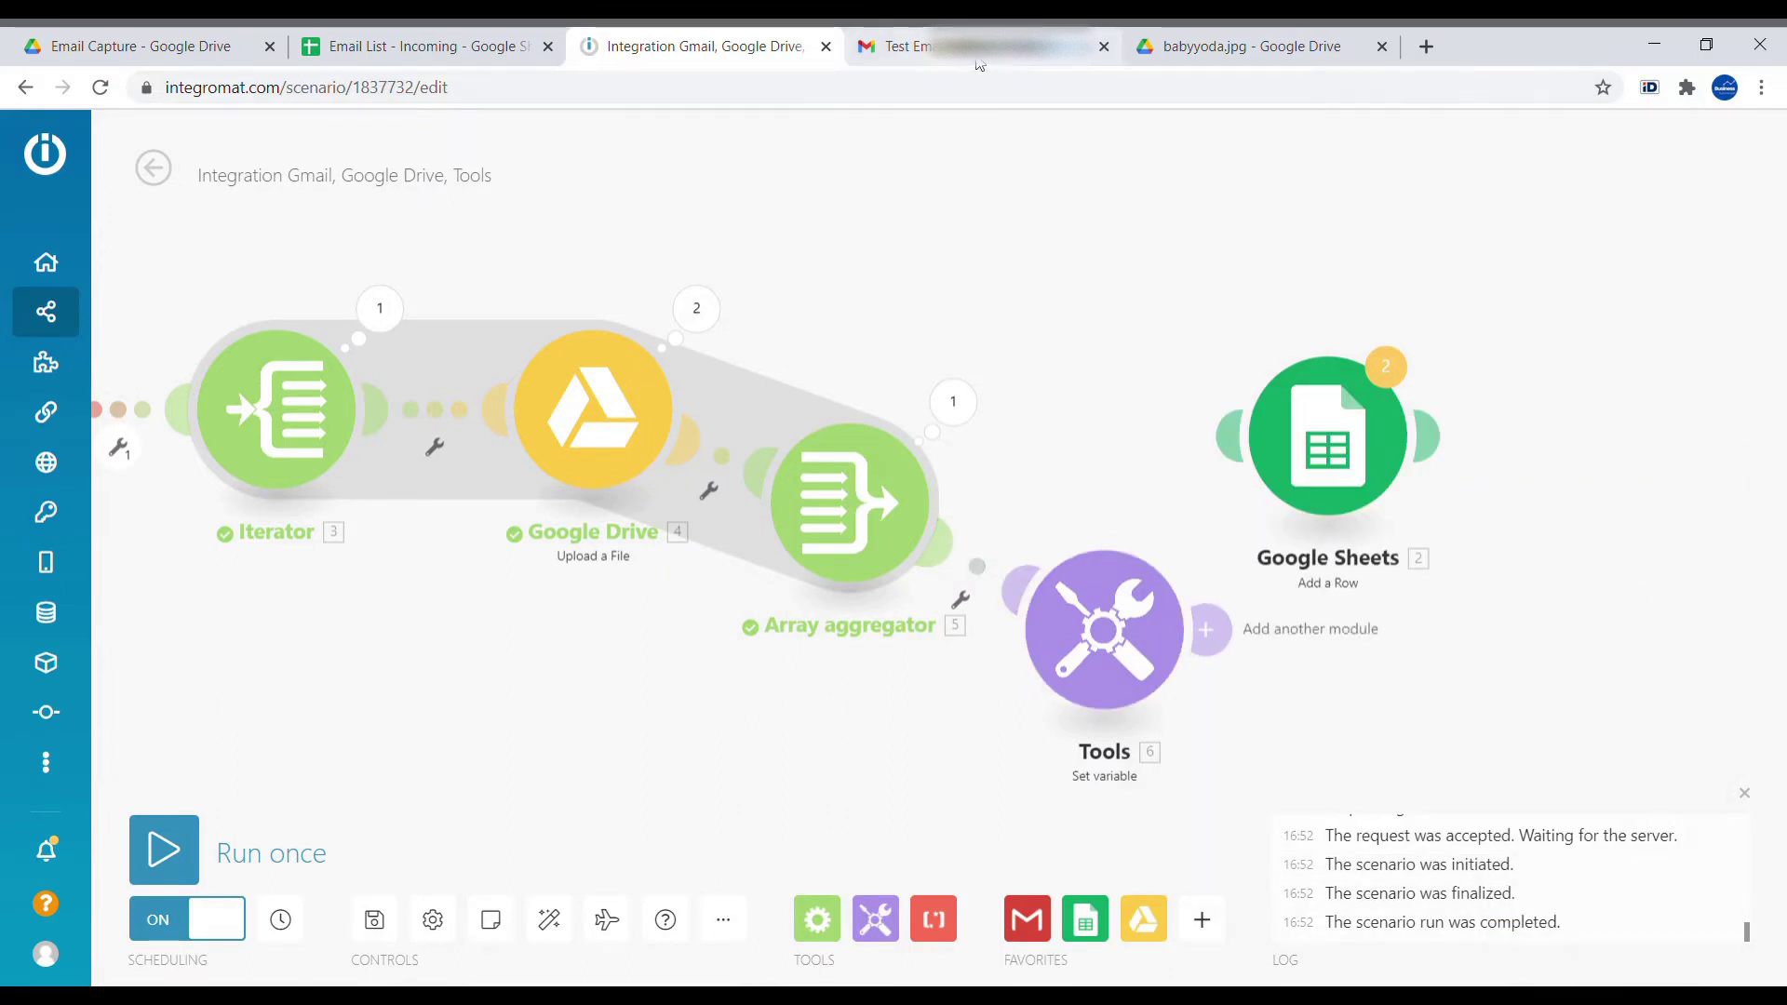
left_click(893, 46)
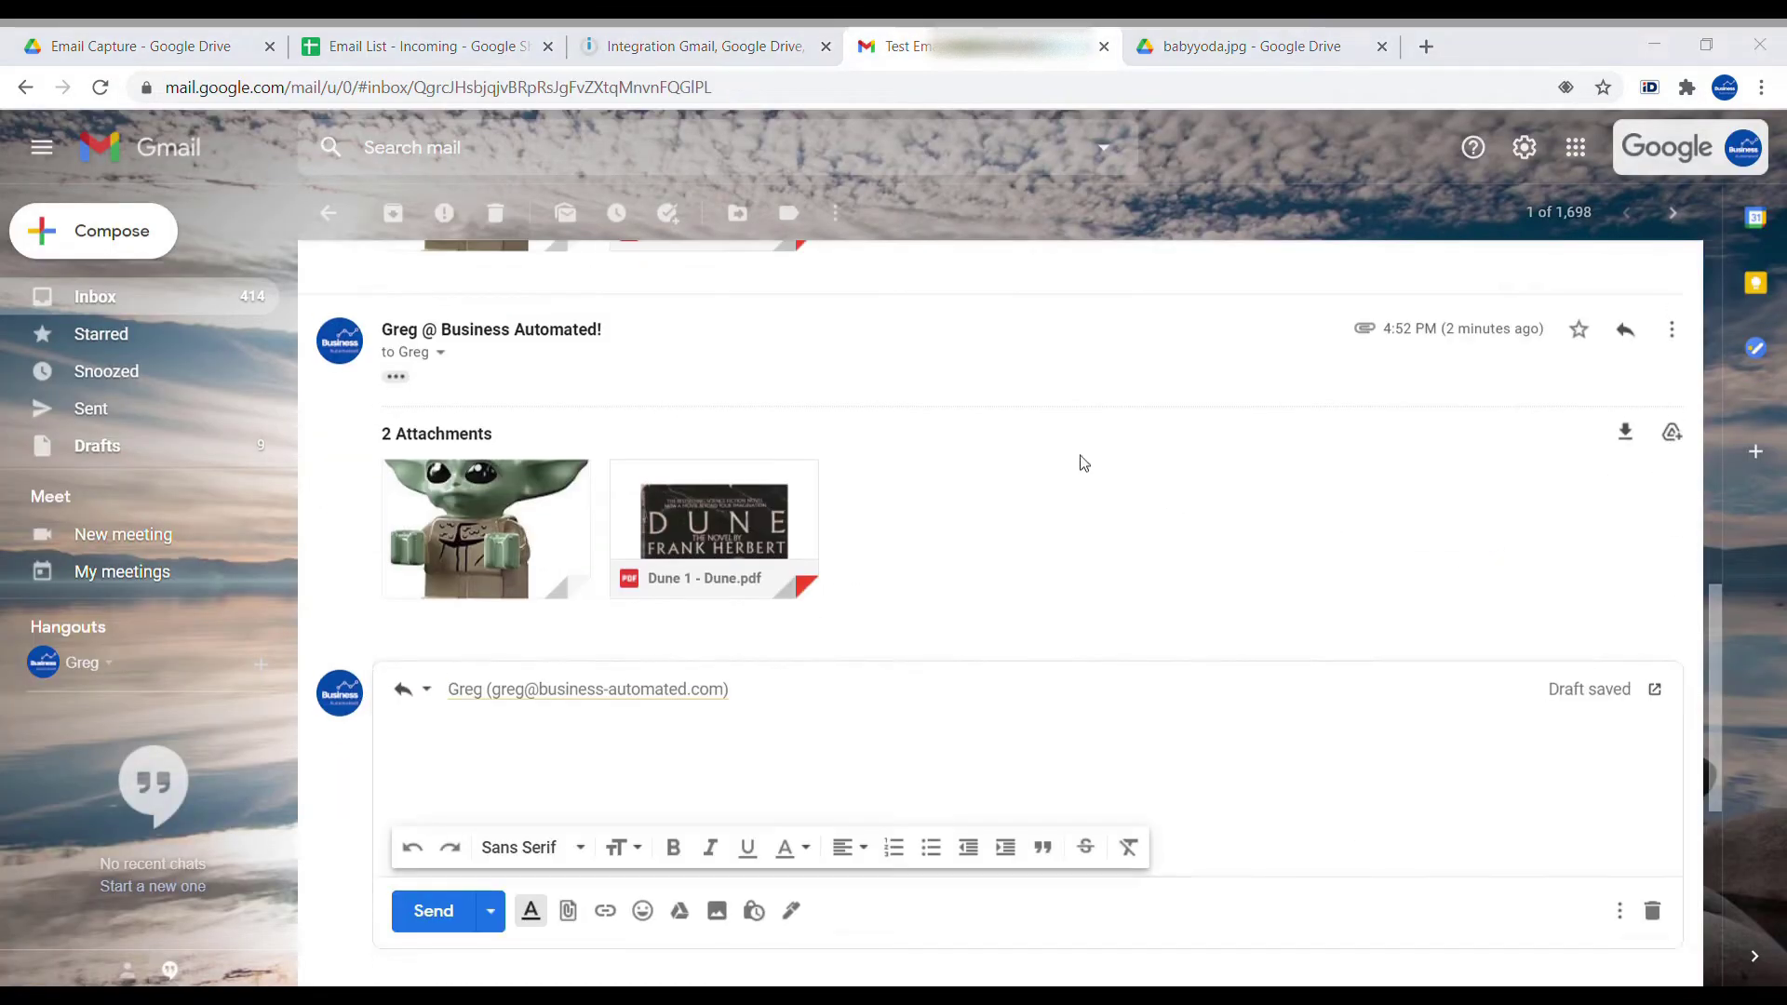
left_click(437, 904)
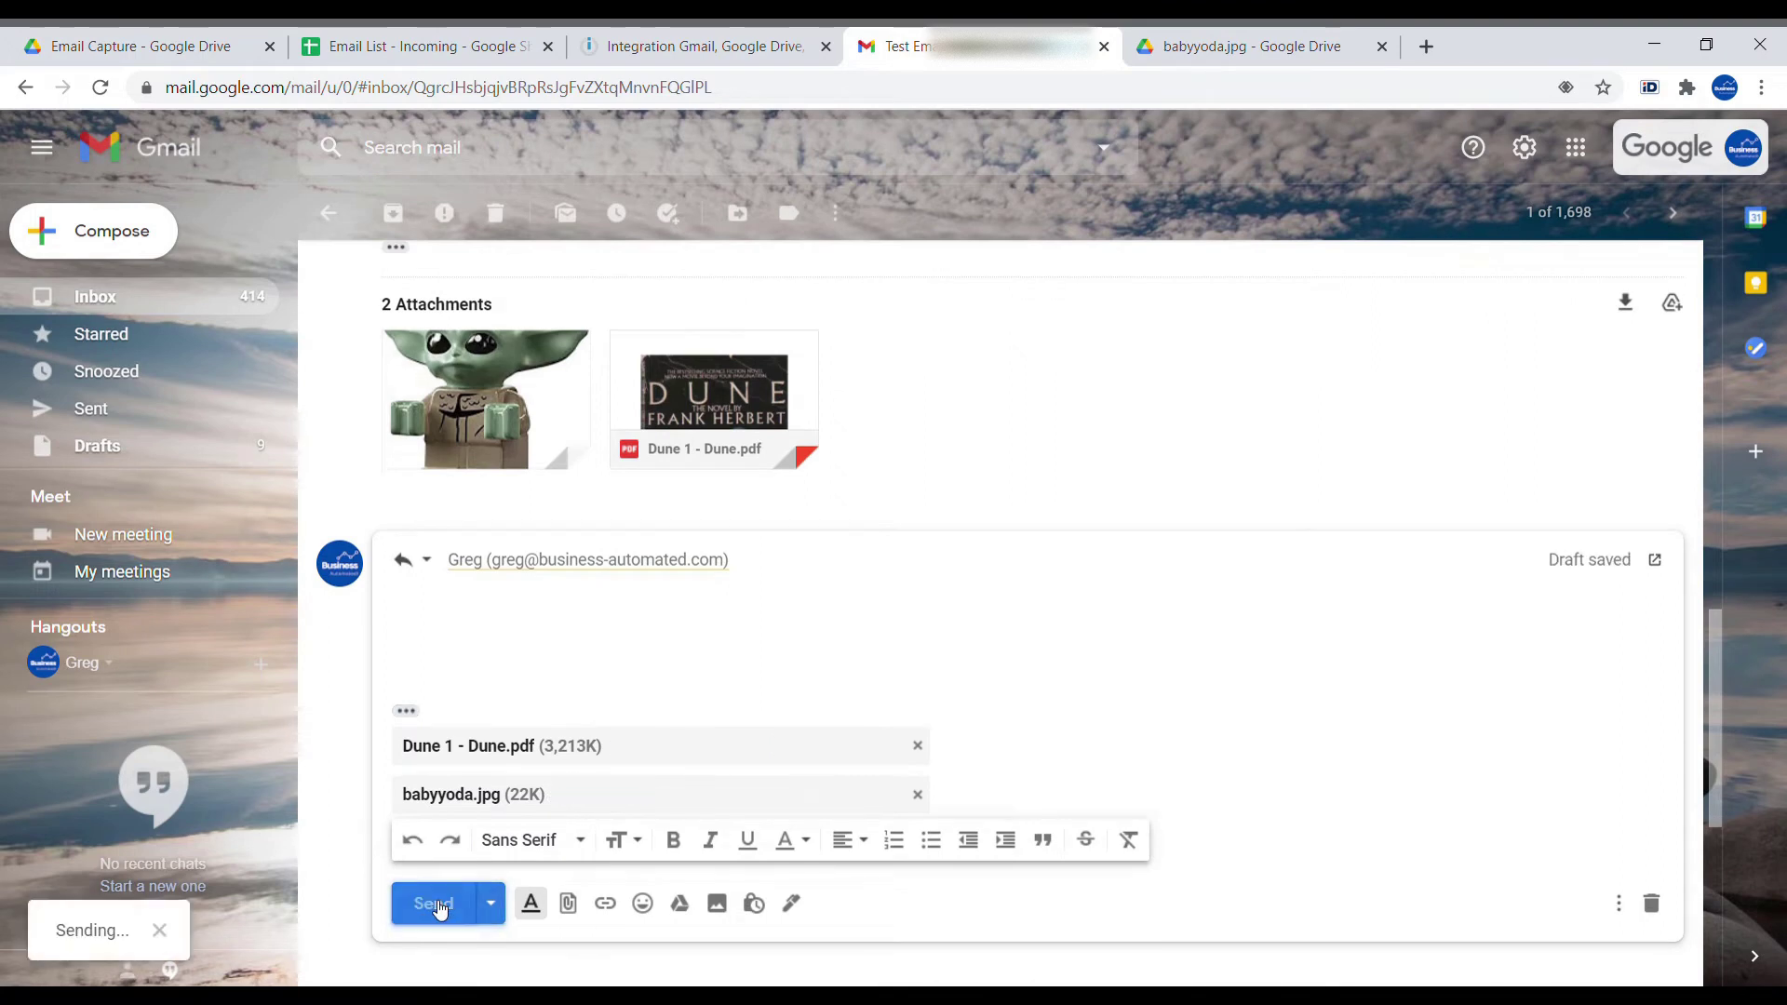
- Run the scenario once, confirm 'test' holds both Drive links, and reopen its value for editing
left_click(735, 46)
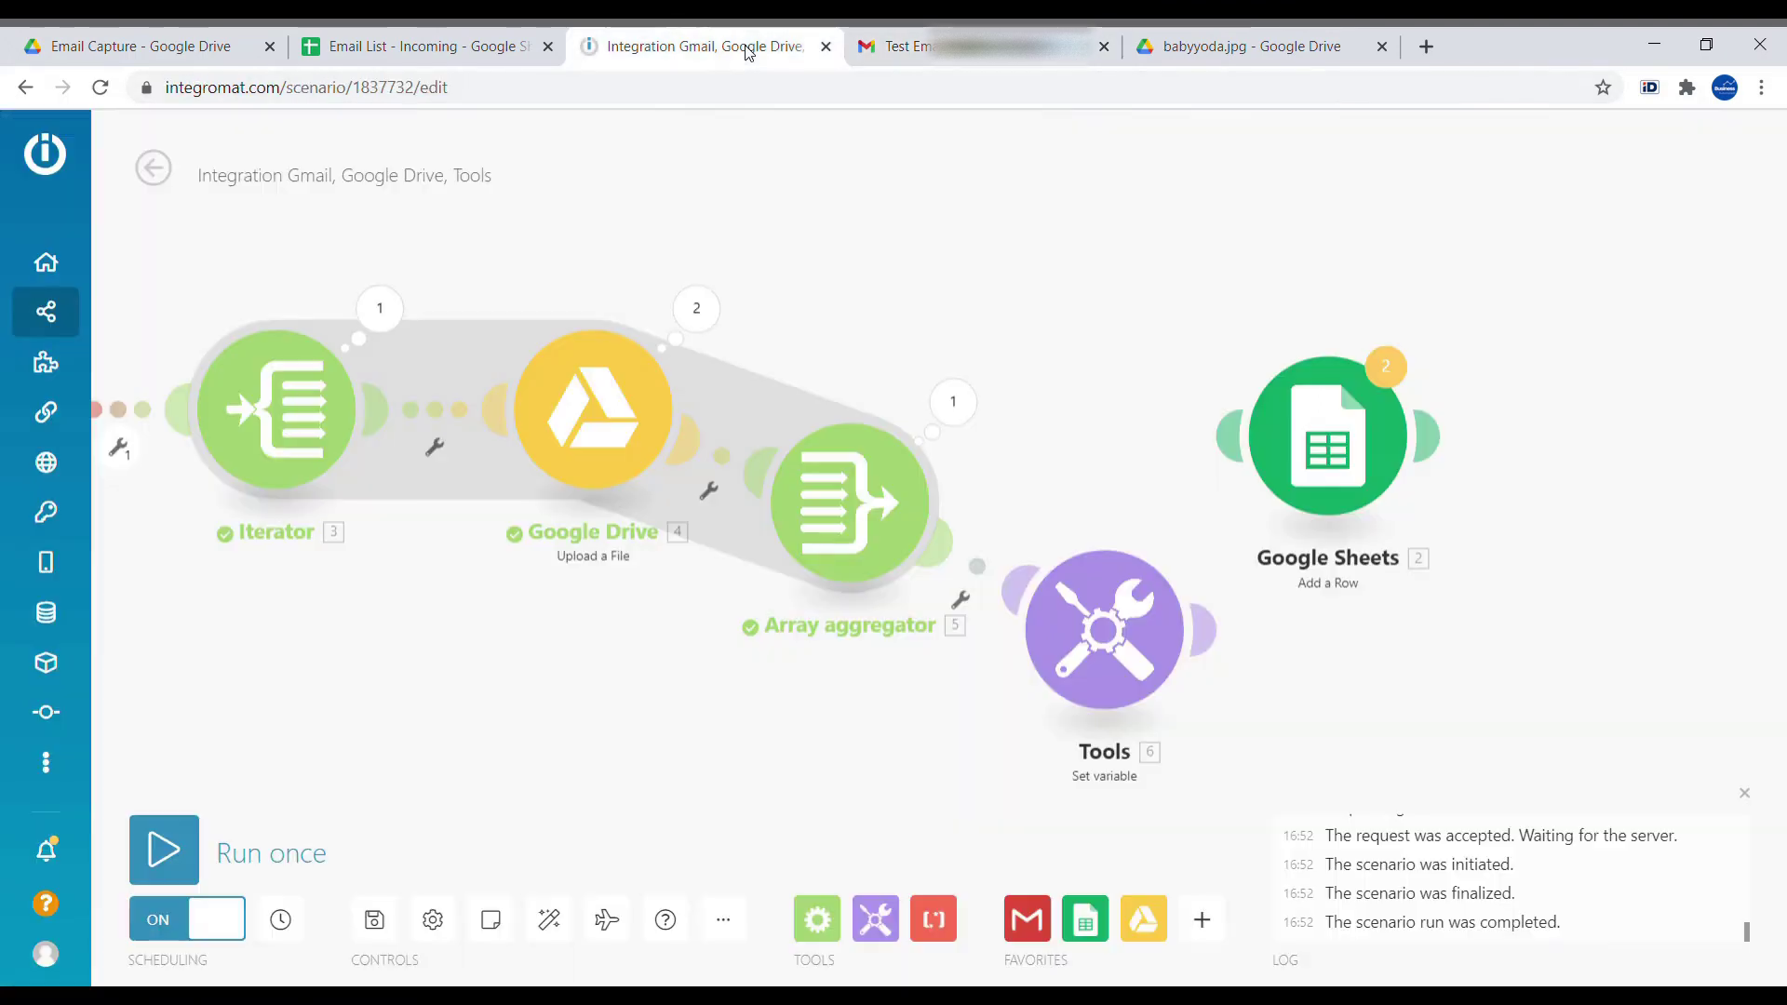
left_click(165, 850)
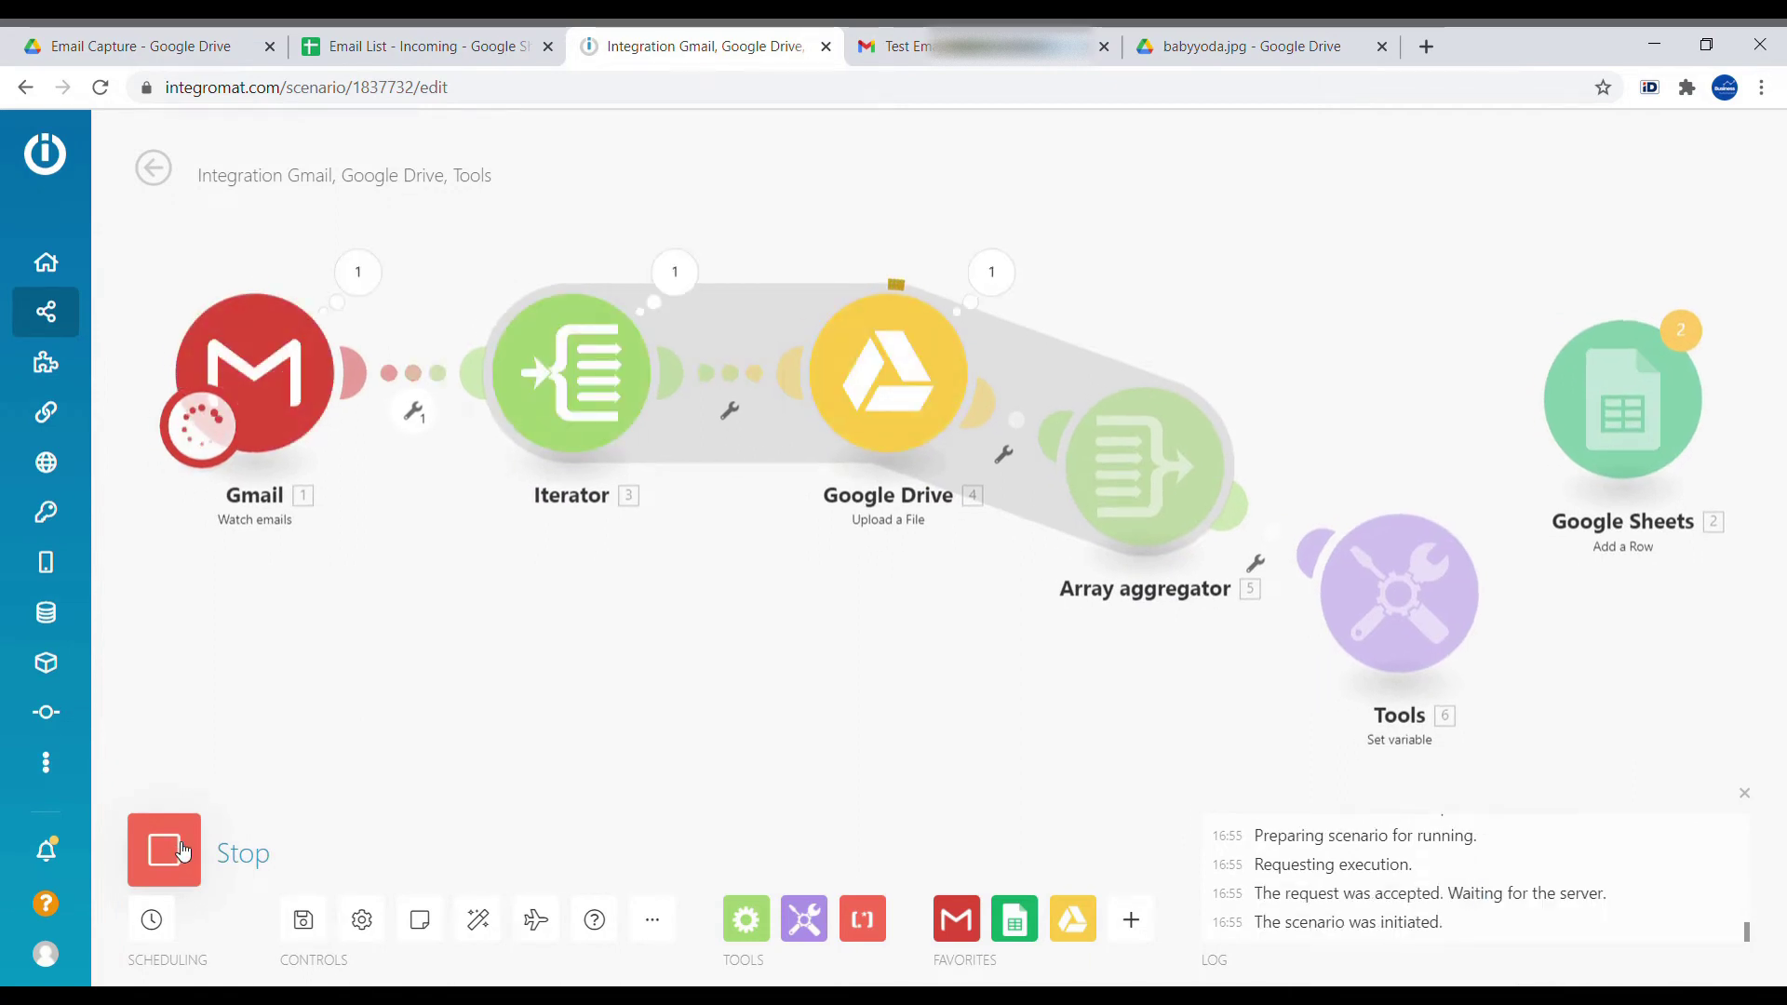
left_click(1517, 502)
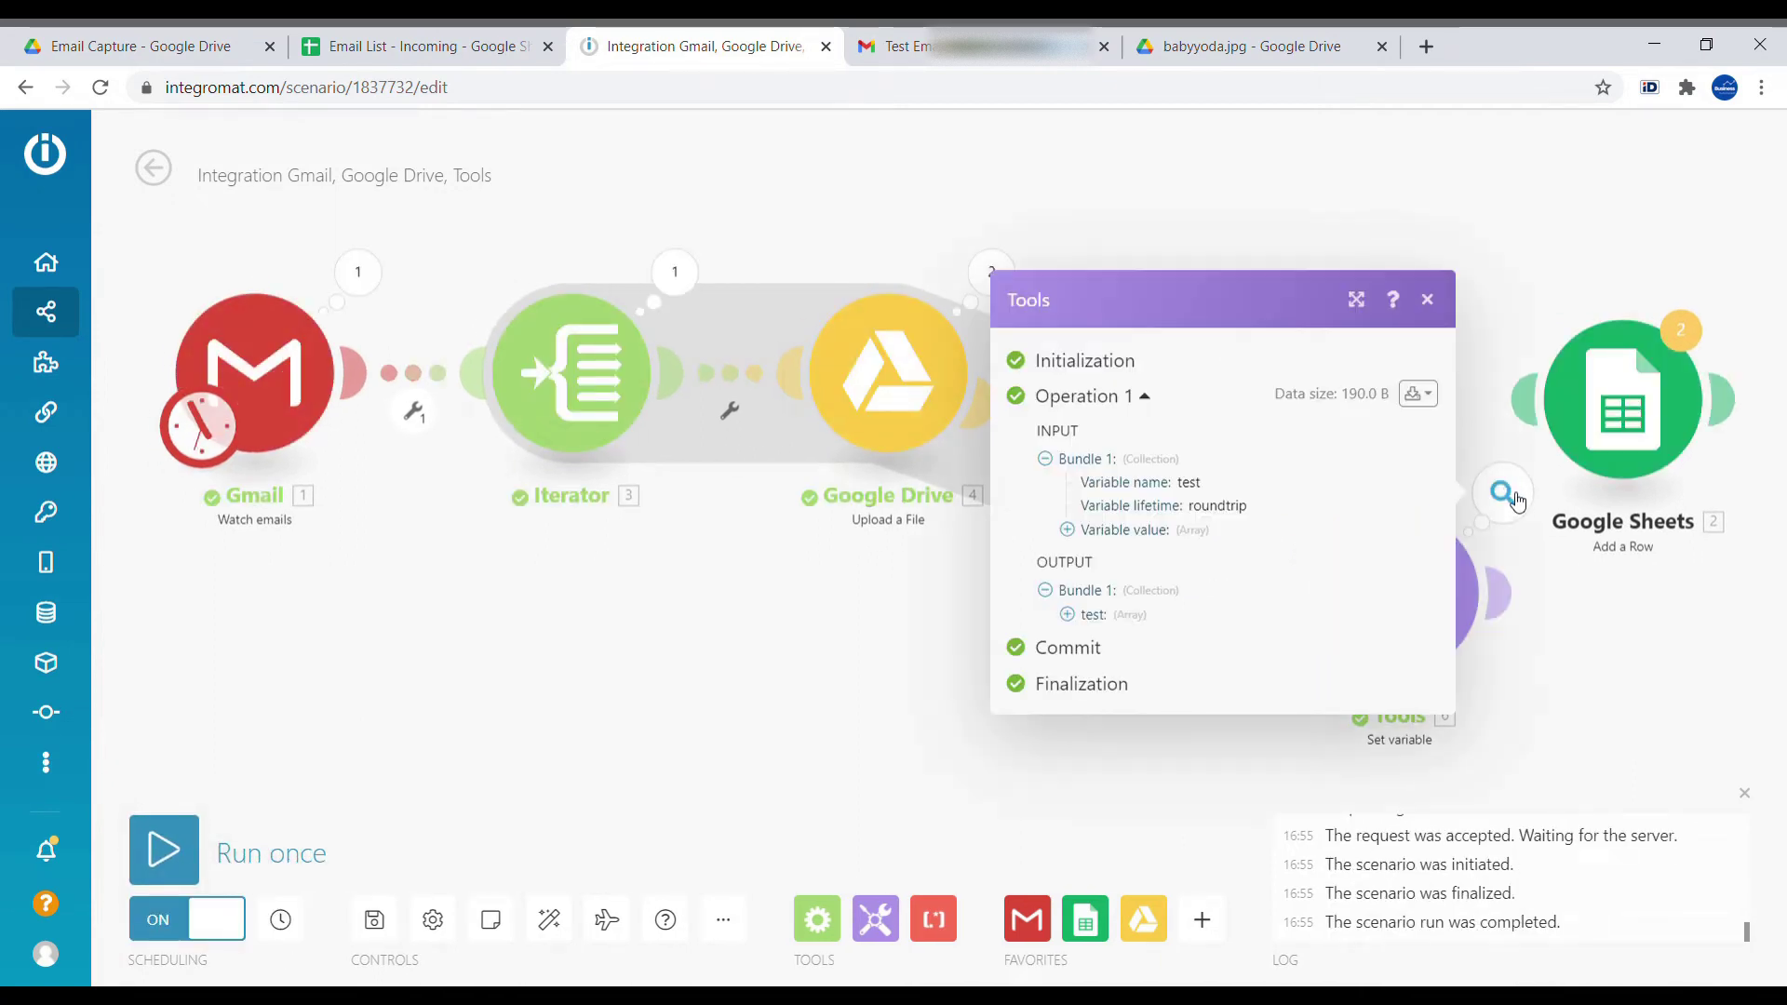
left_click(1129, 614)
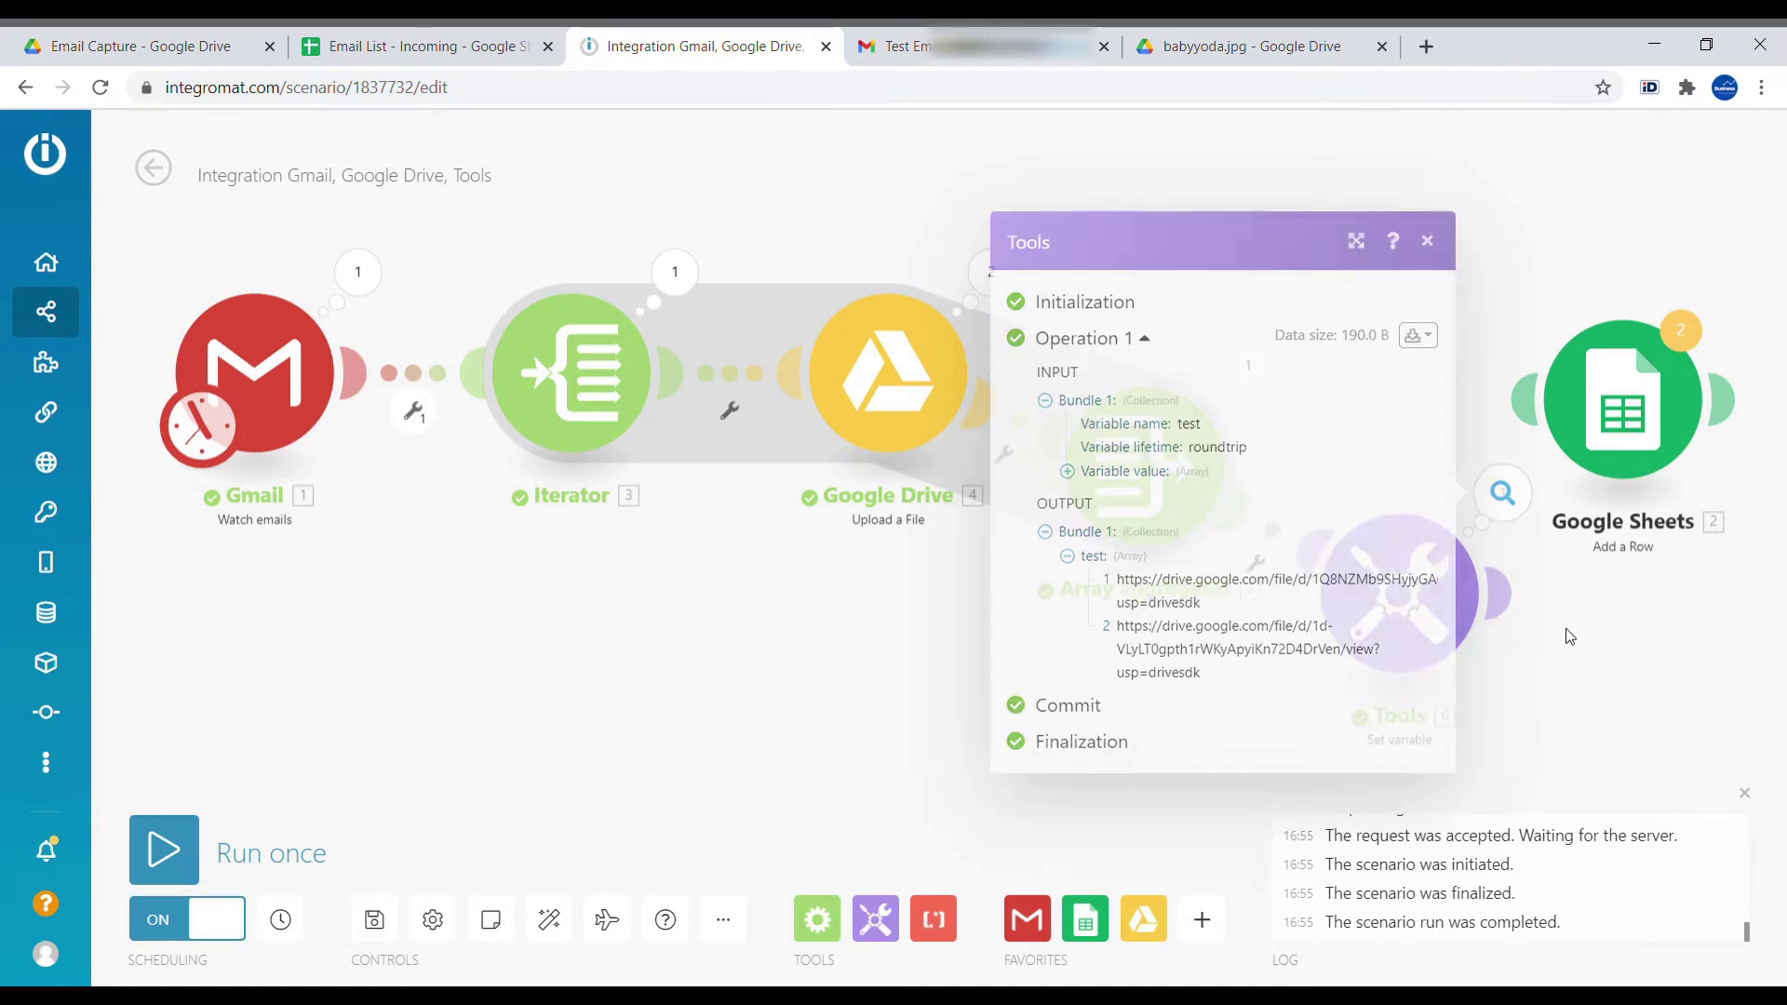
left_click(1591, 642)
left_click(1438, 591)
left_click(1247, 700)
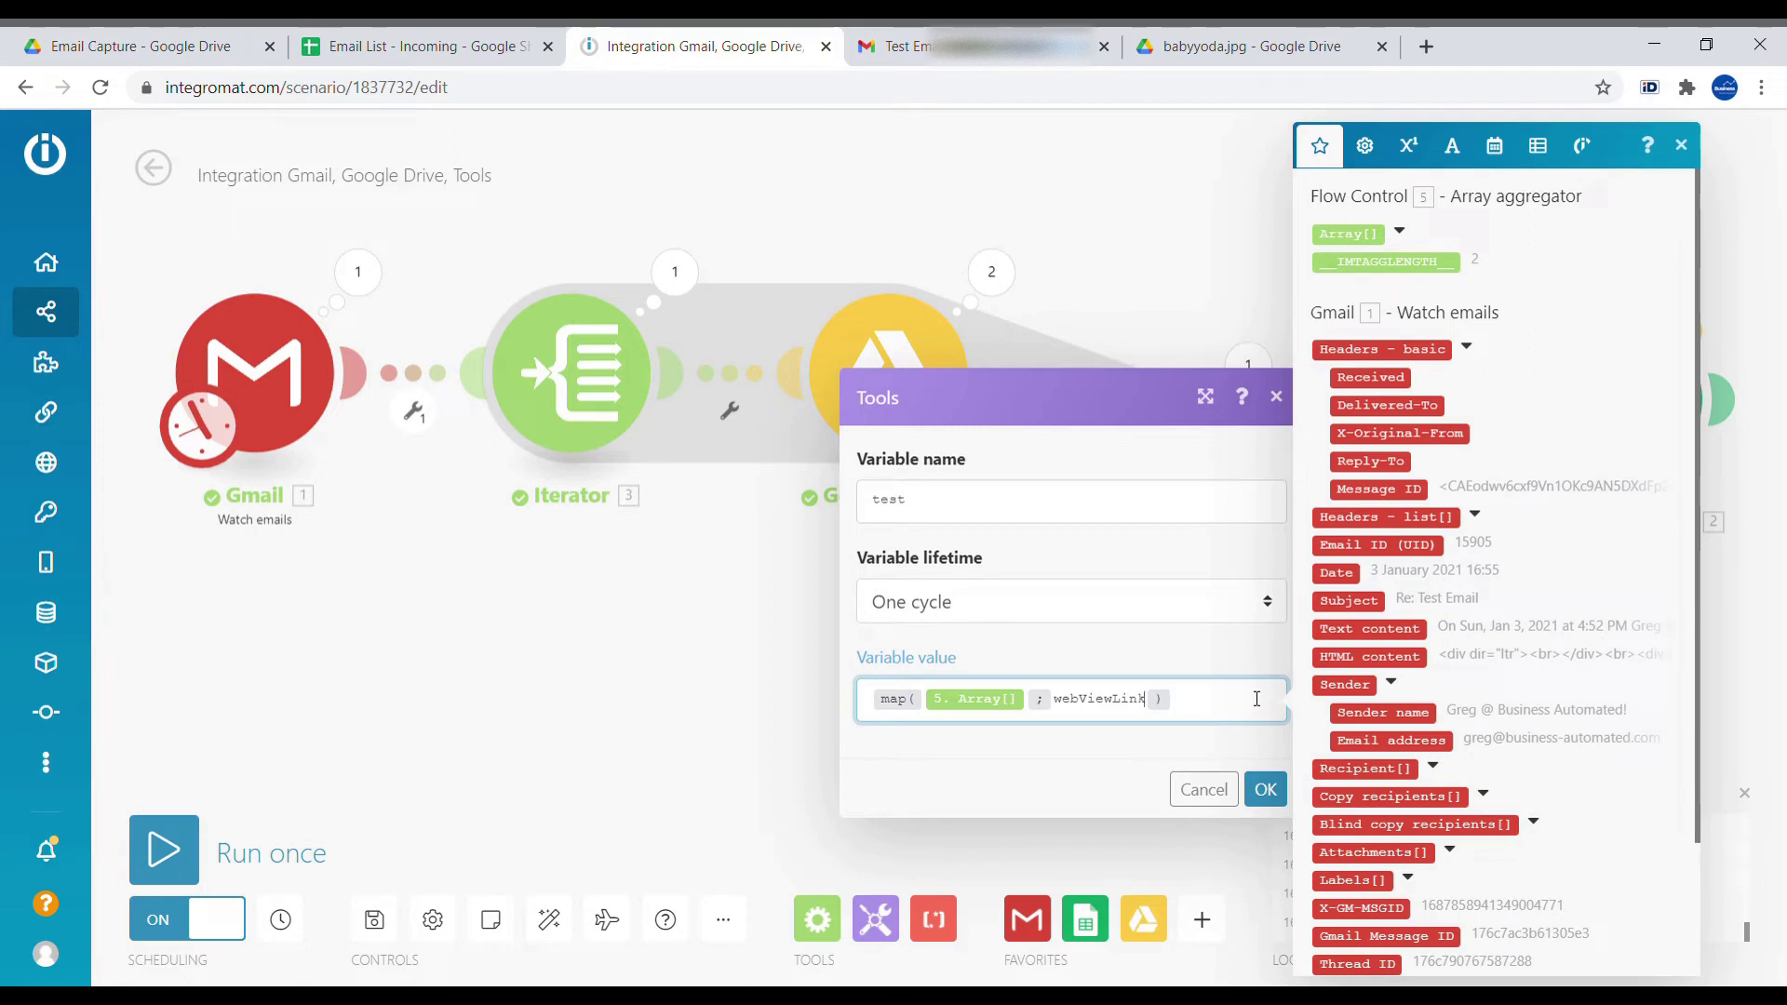
- Rewrite the 'test' value as join(map(5.Array[]; webViewLink); newline) and save
left_click(1537, 146)
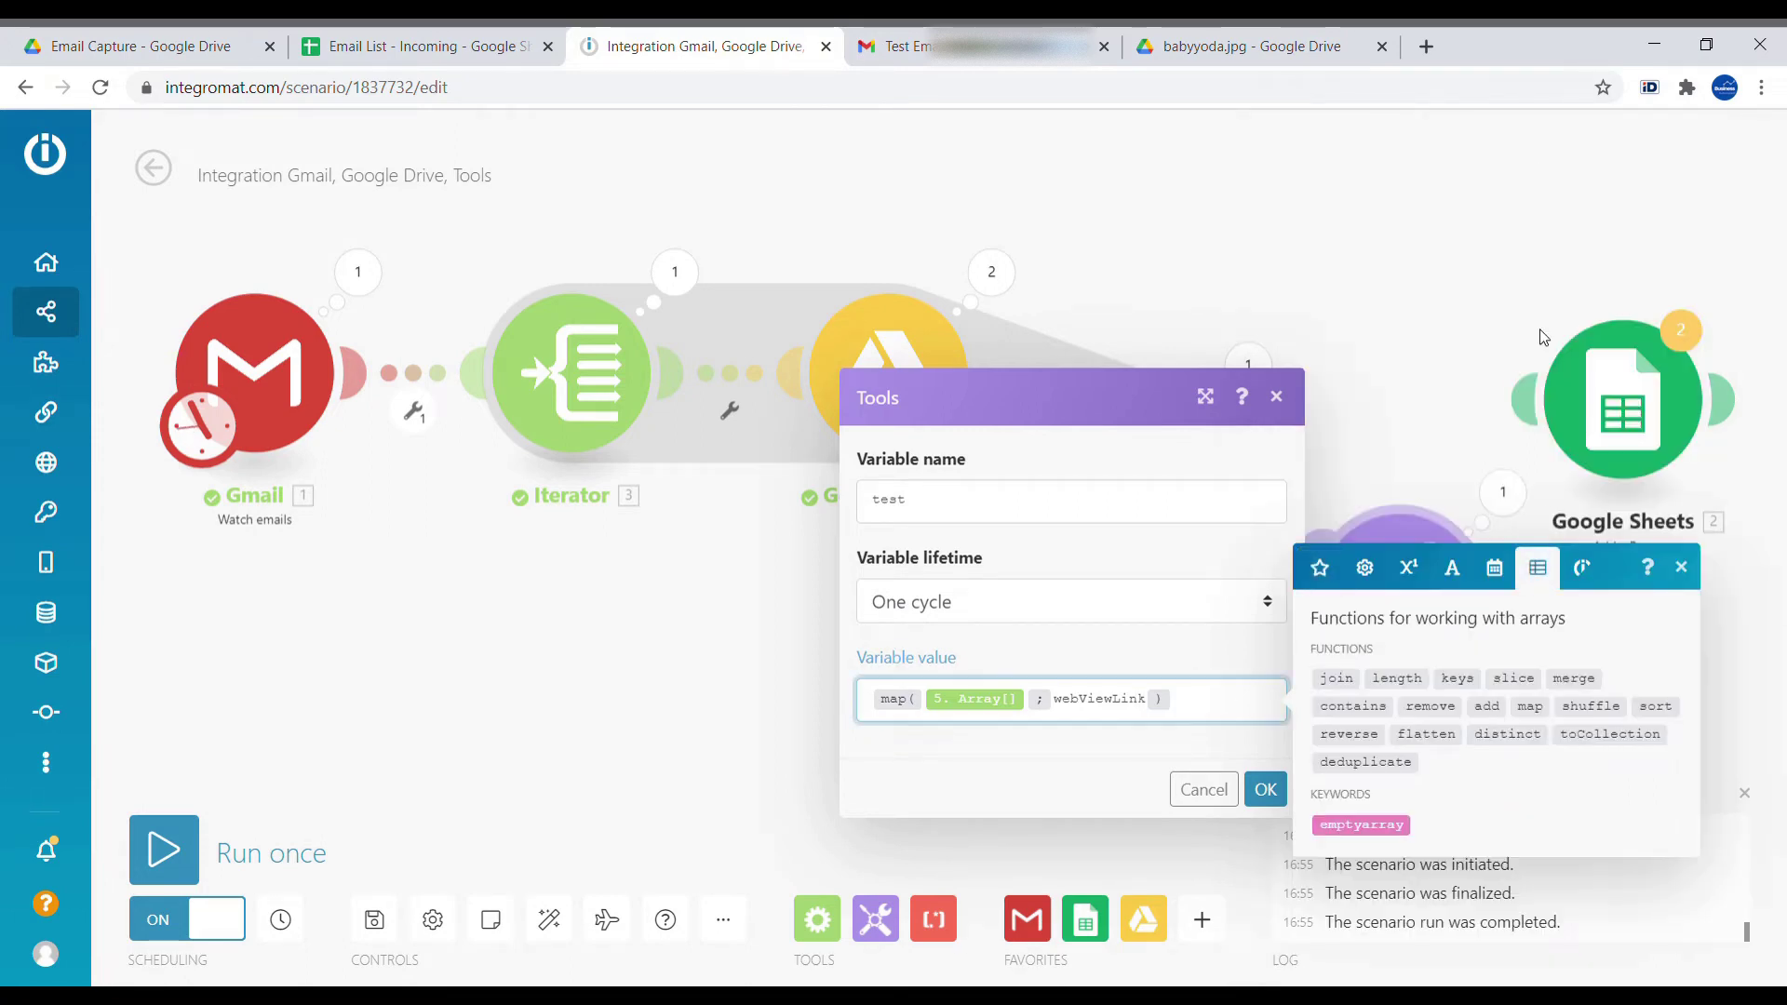
left_click(1336, 679)
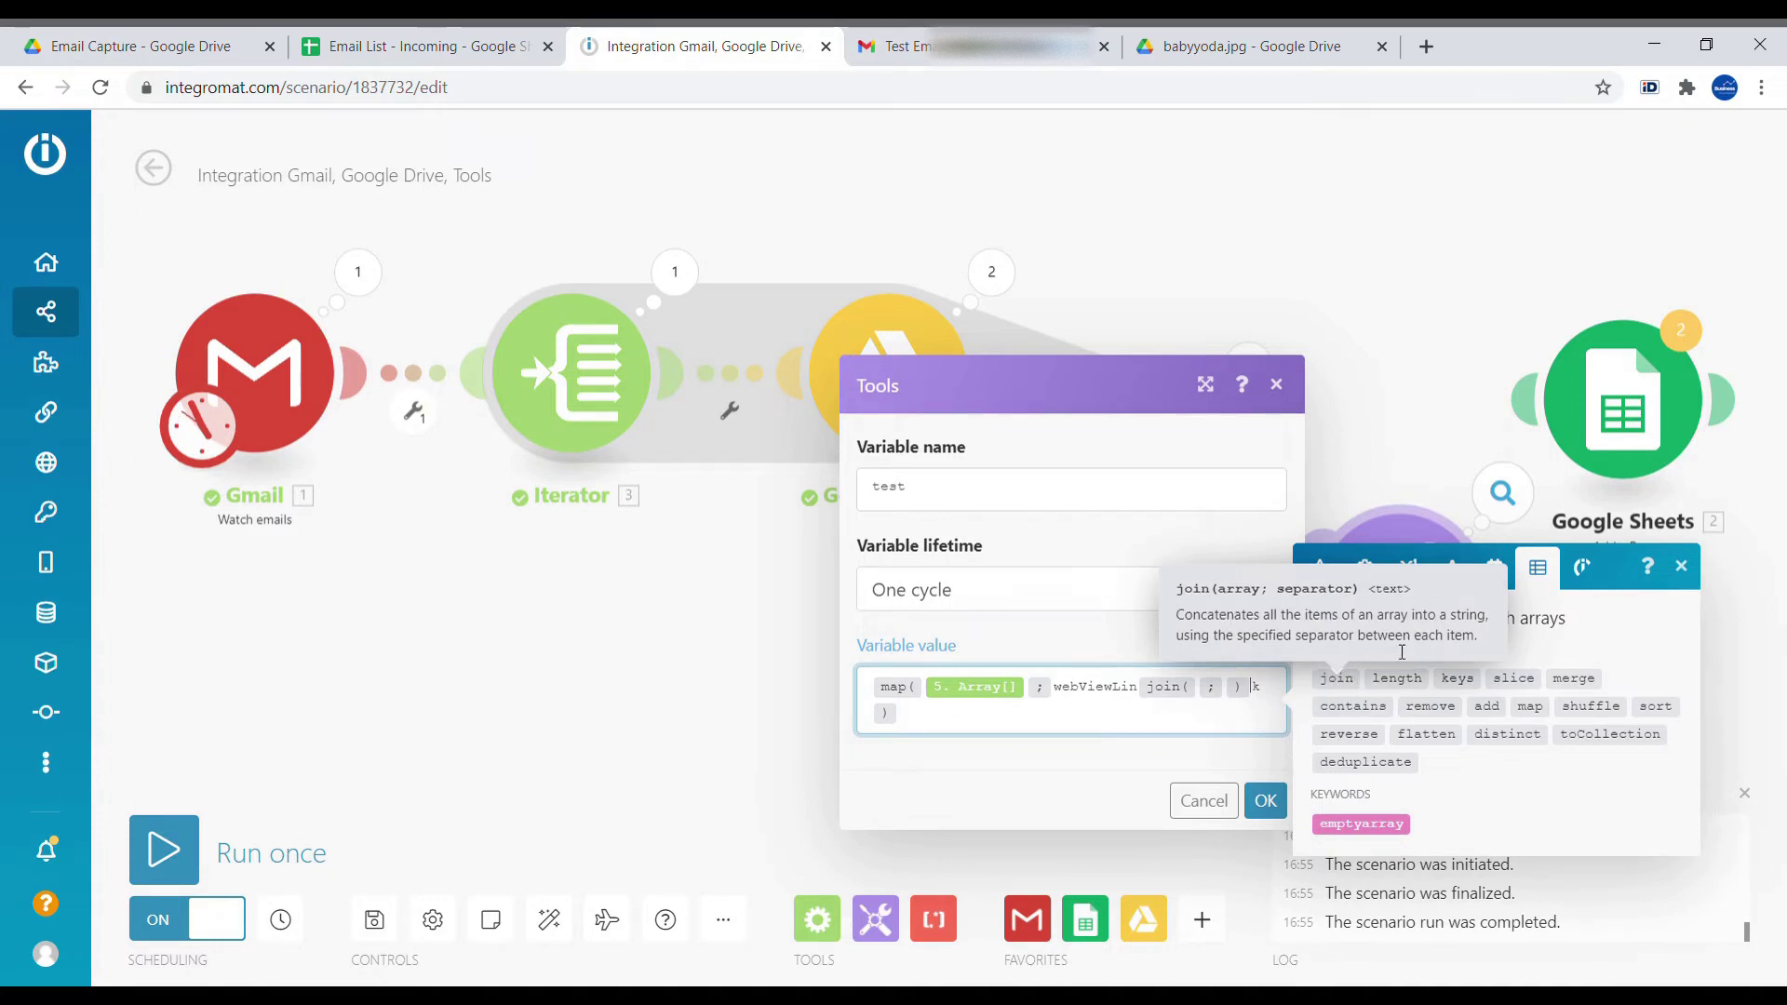
key("BackSpace")
key("BackSpace")
key("BackSpace")
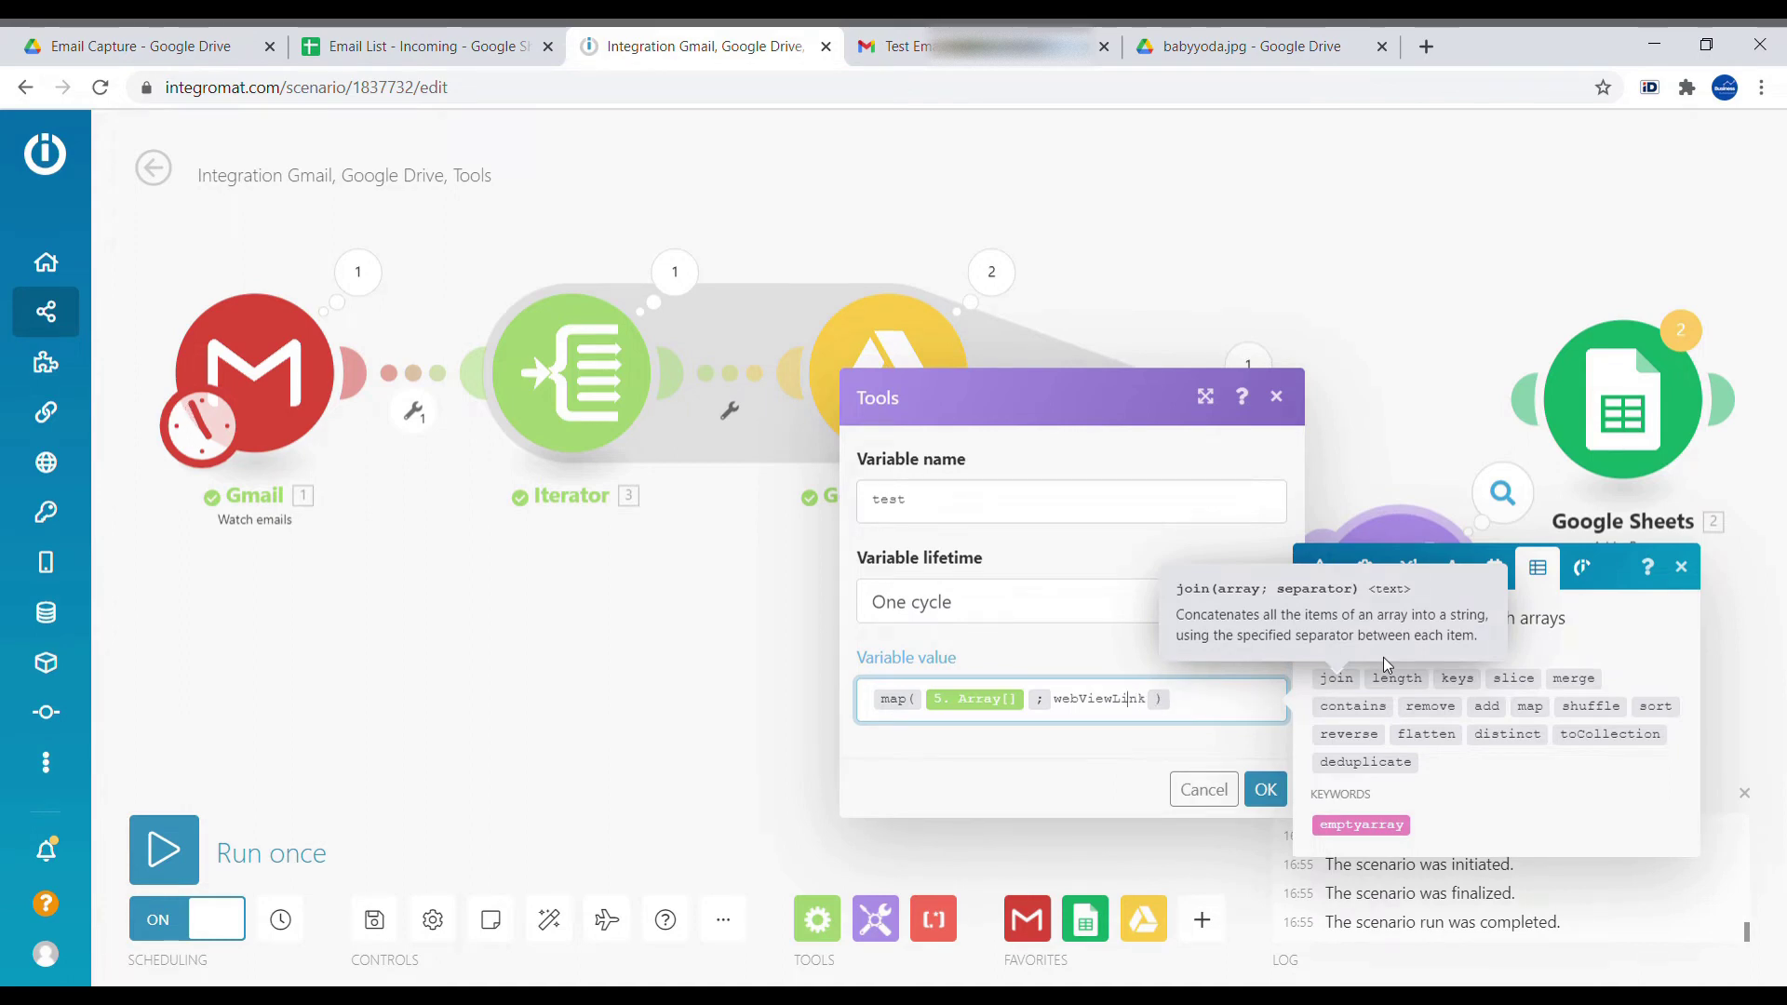
left_click(1336, 678)
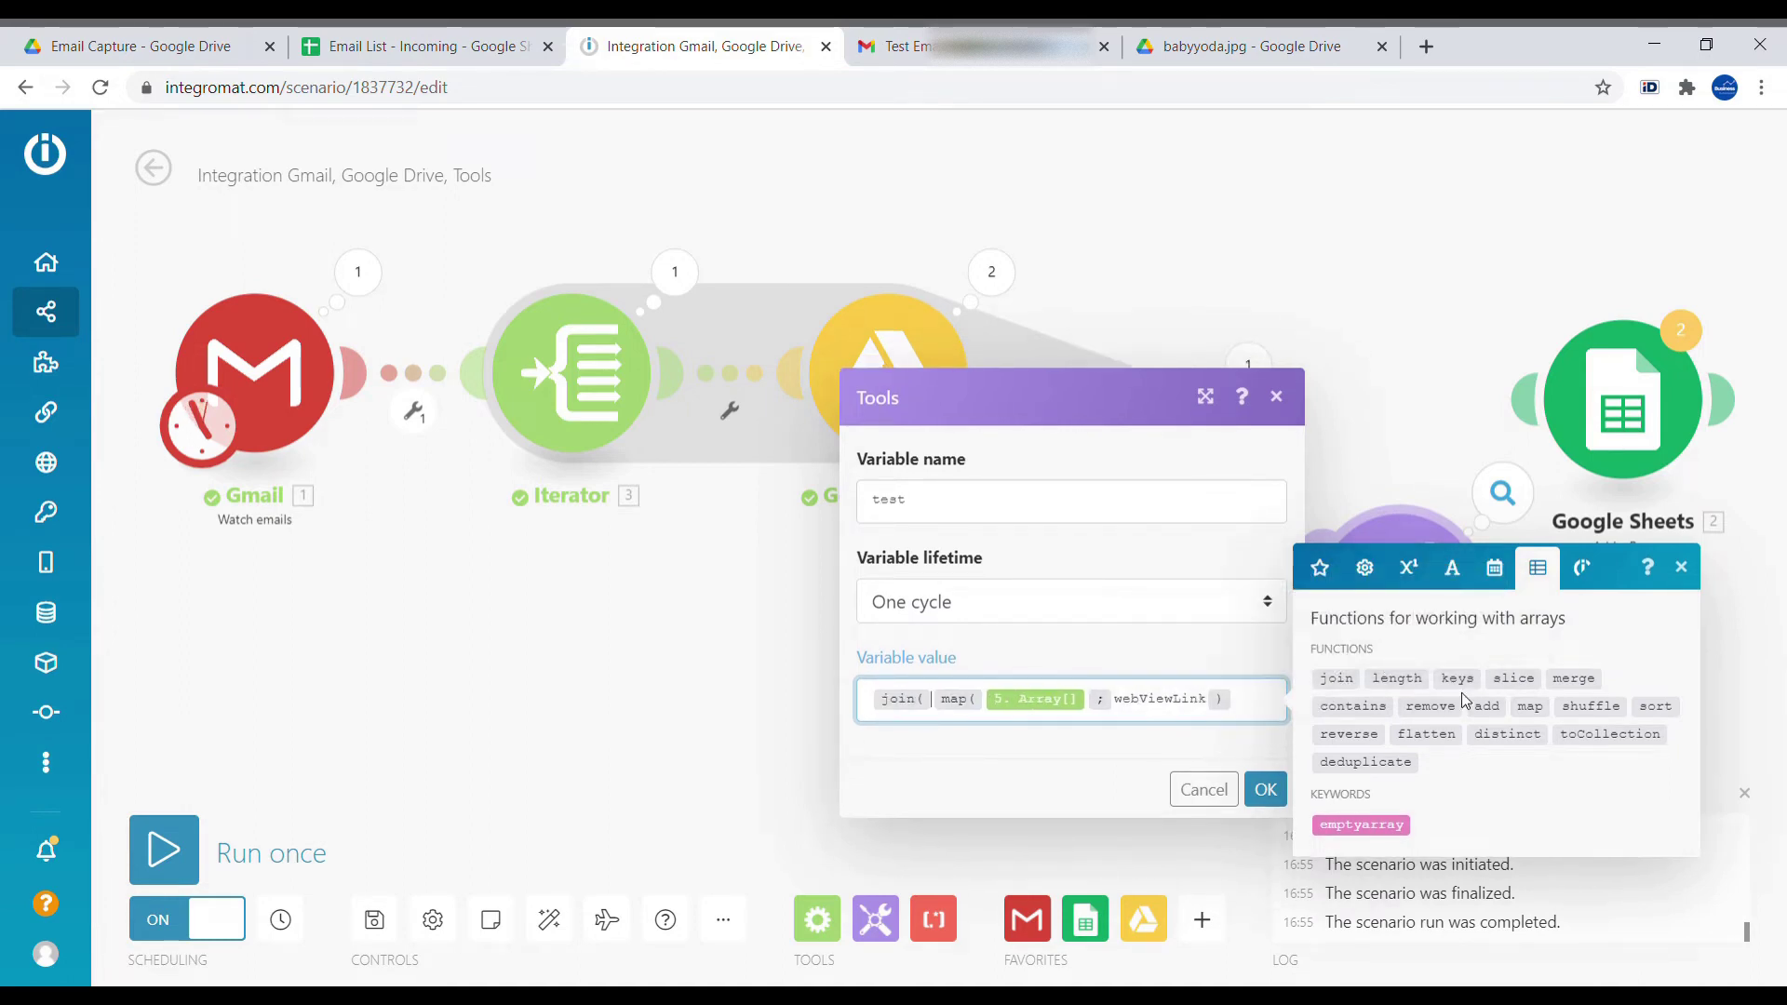
left_click(1266, 712)
type(";")
left_click(1452, 568)
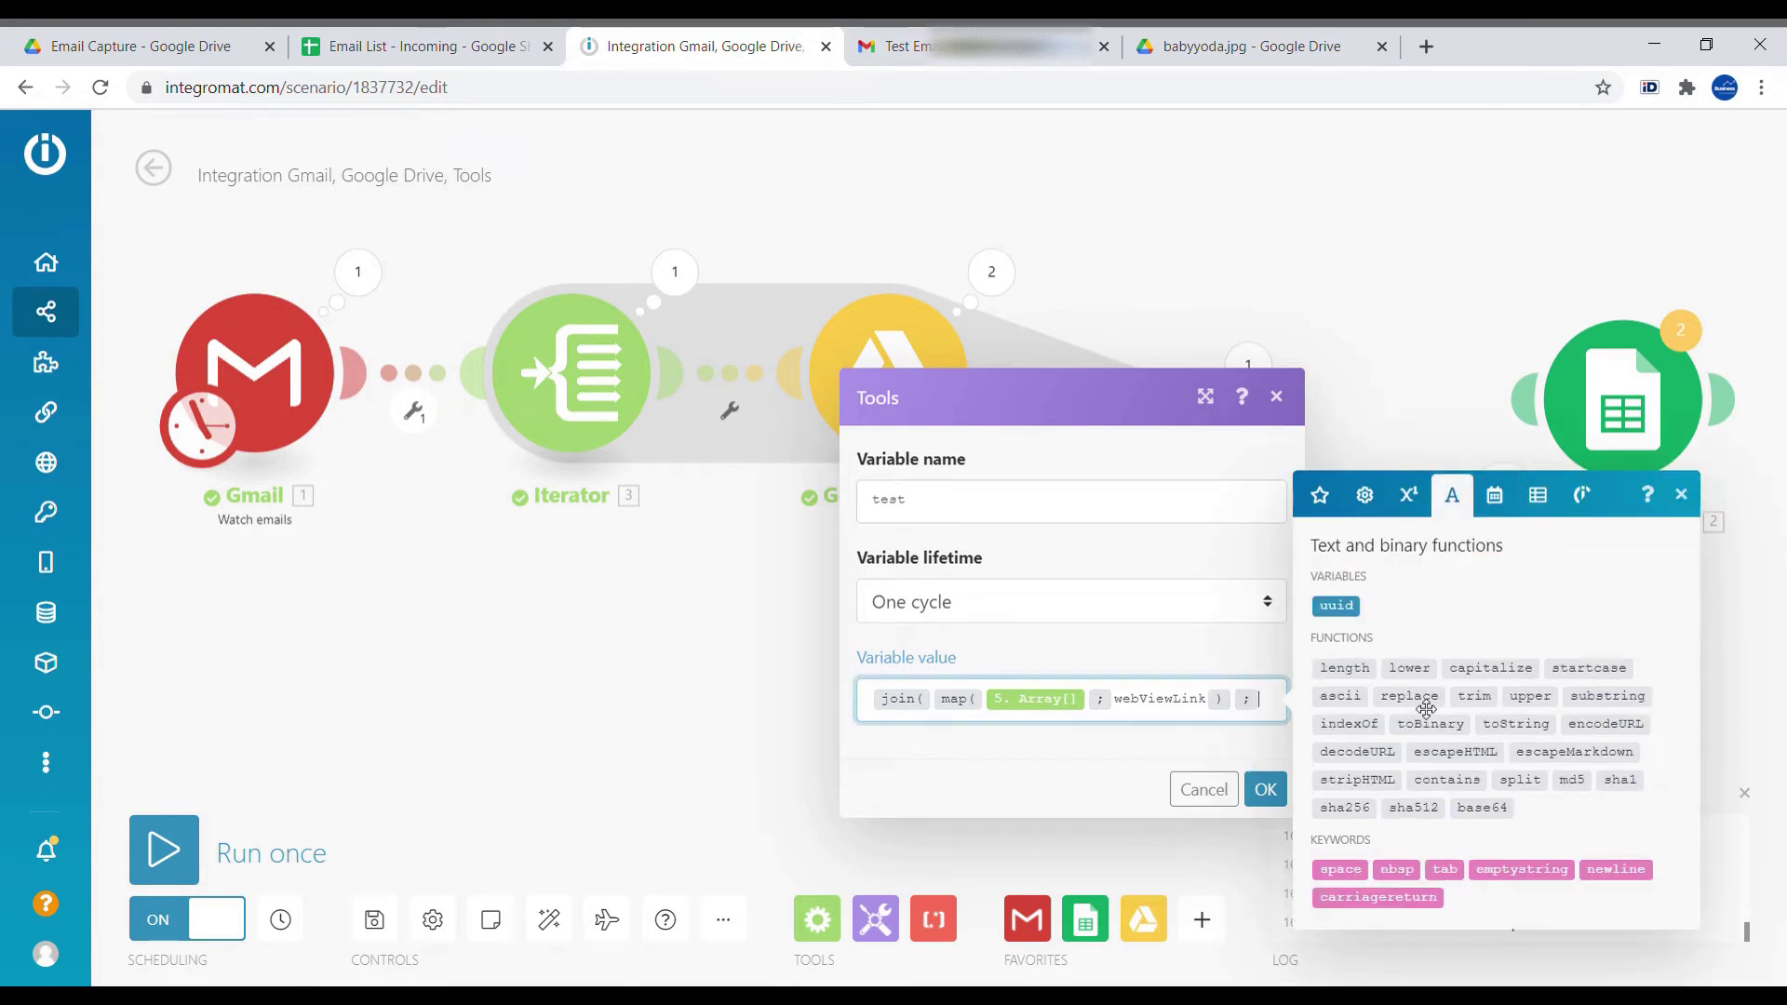
left_click(1638, 880)
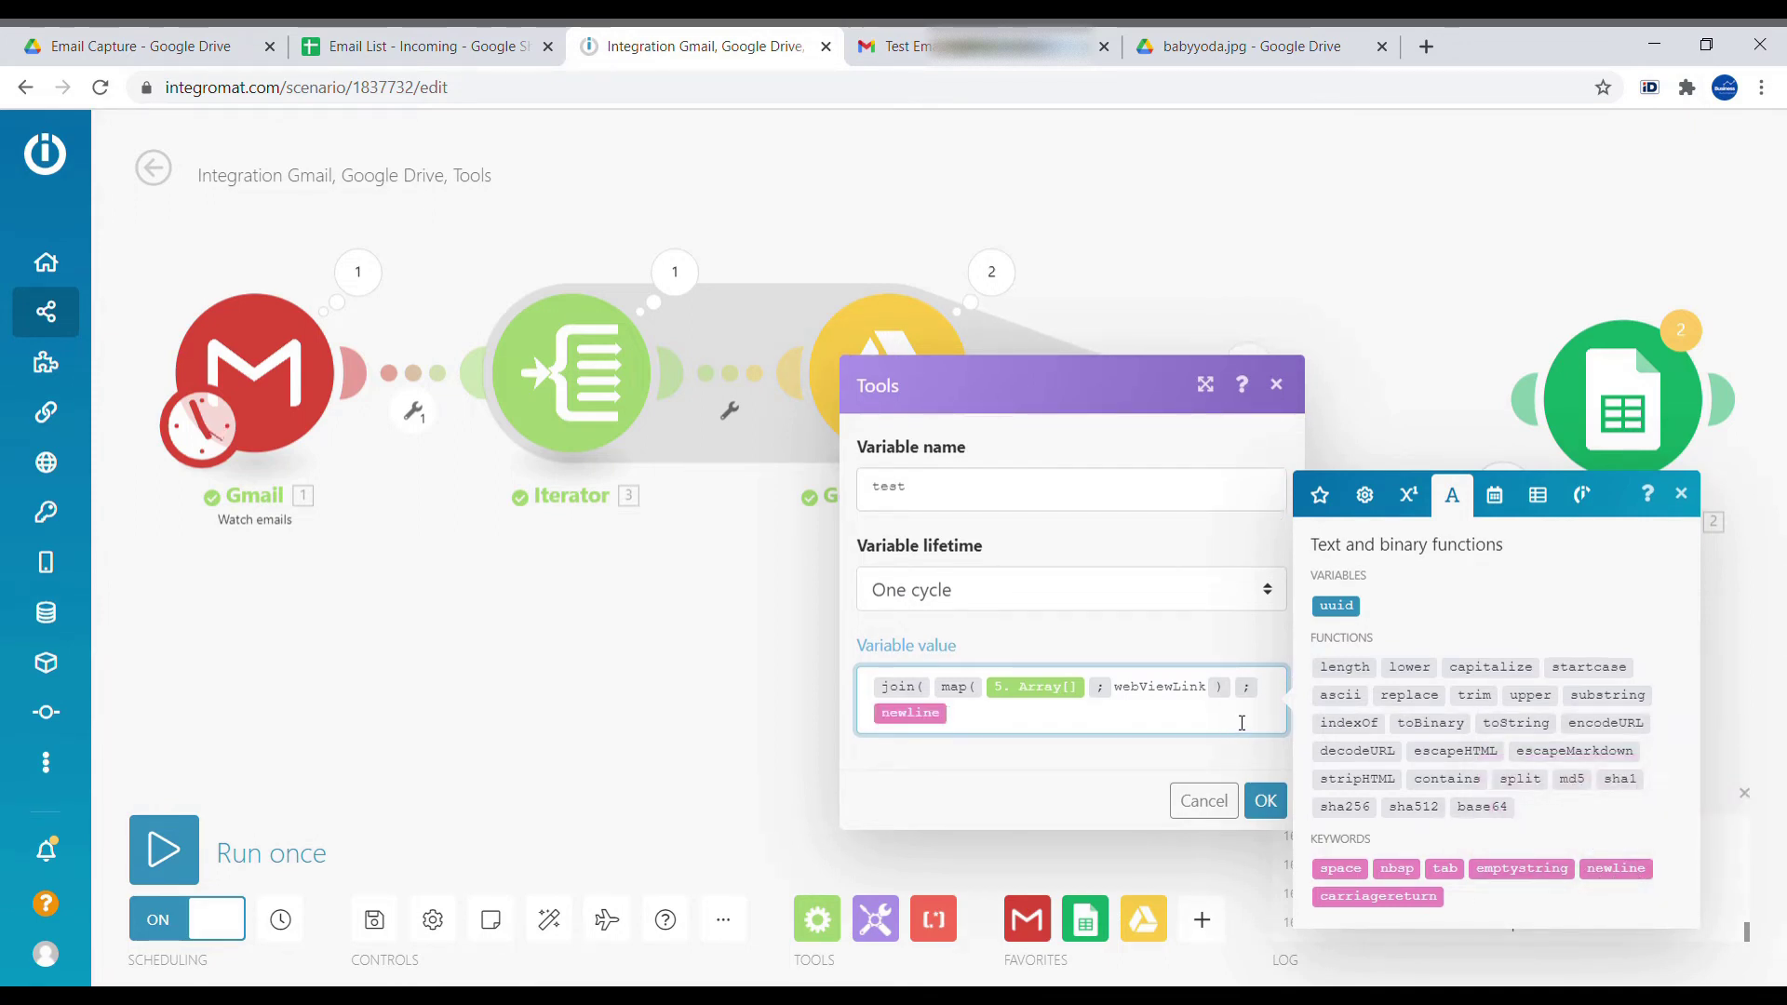
type(")")
left_click(1265, 800)
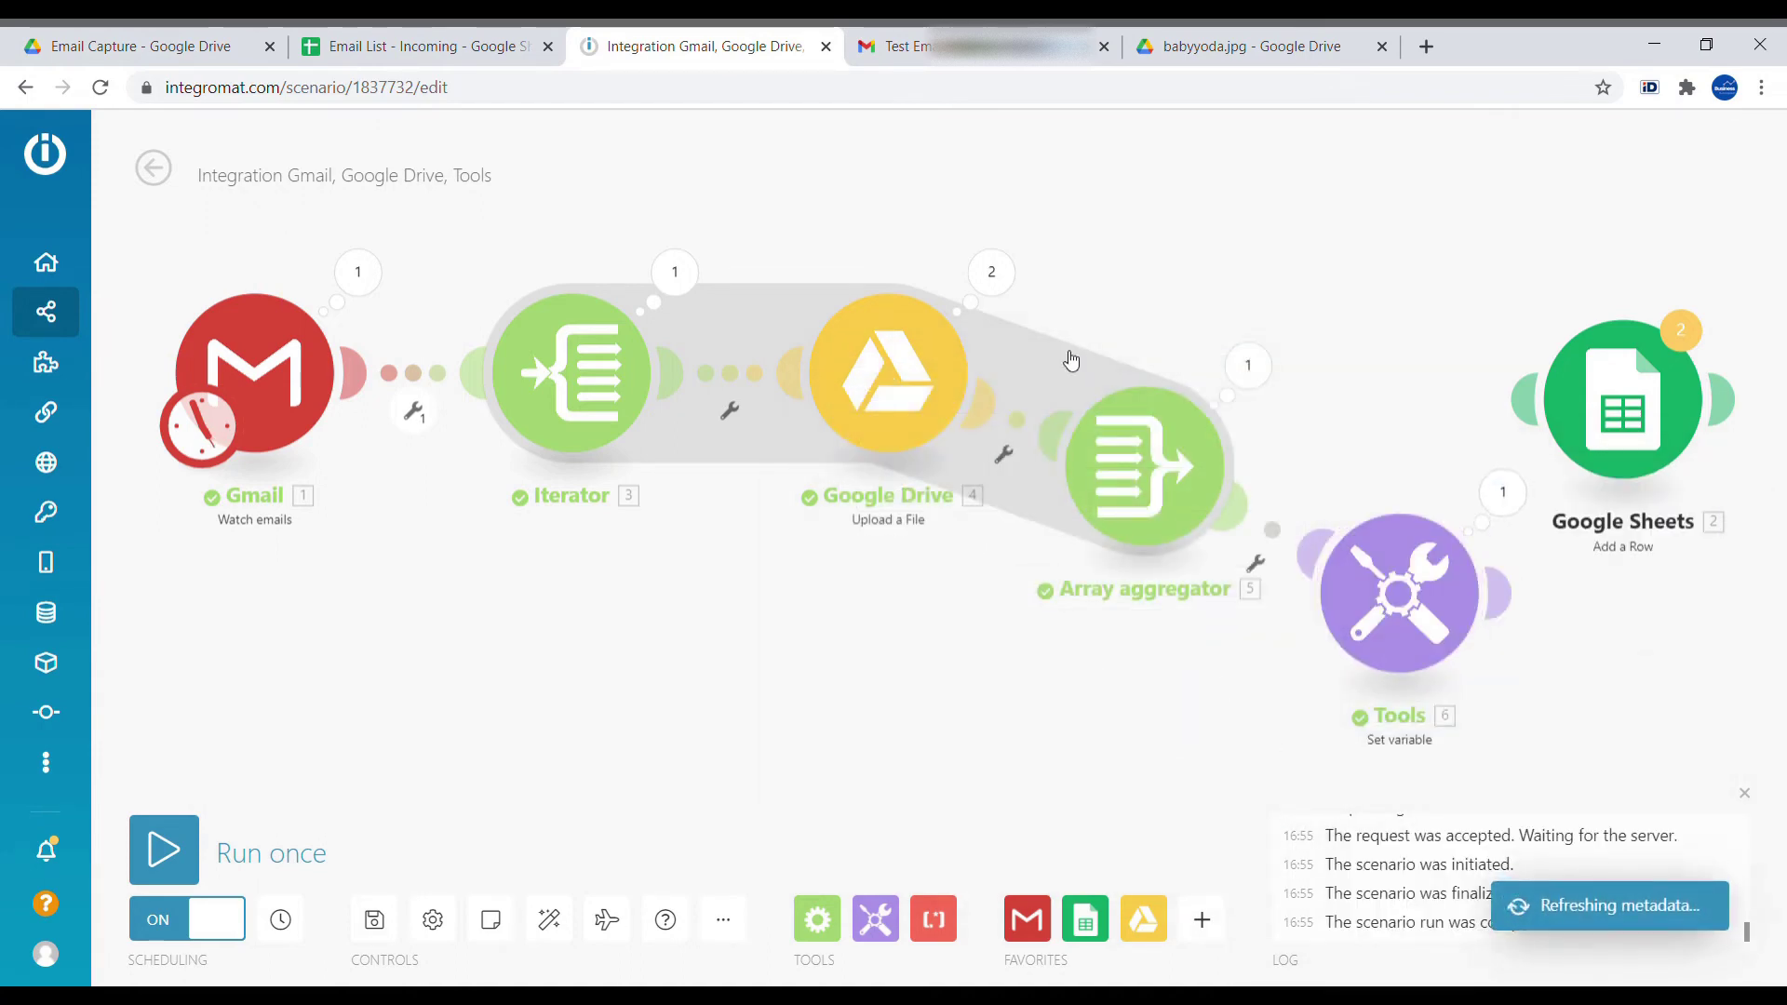
- Send a new Gmail reply to the test email with the two files attached
key("ctrl+Tab")
left_click(1626, 548)
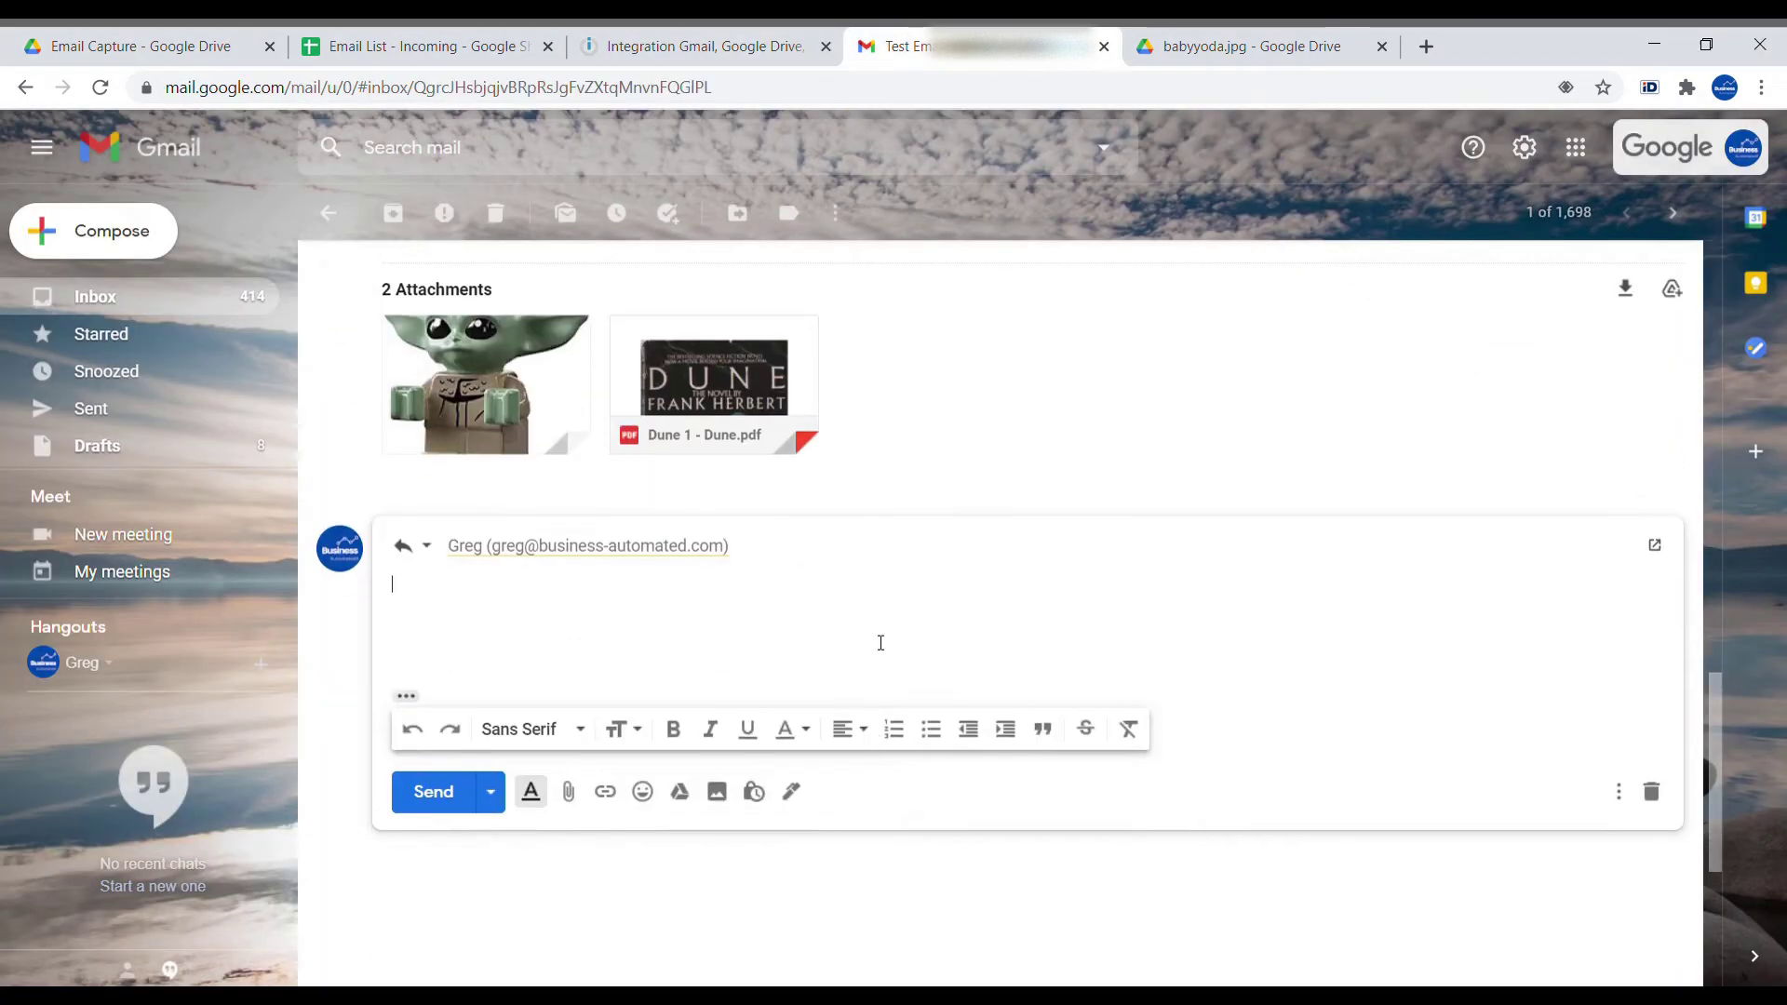
left_click_drag(871, 630, 834, 638)
key("ctrl+Return")
- Run the scenario once and check the Tools output shows both Drive links on separate lines
left_click(693, 46)
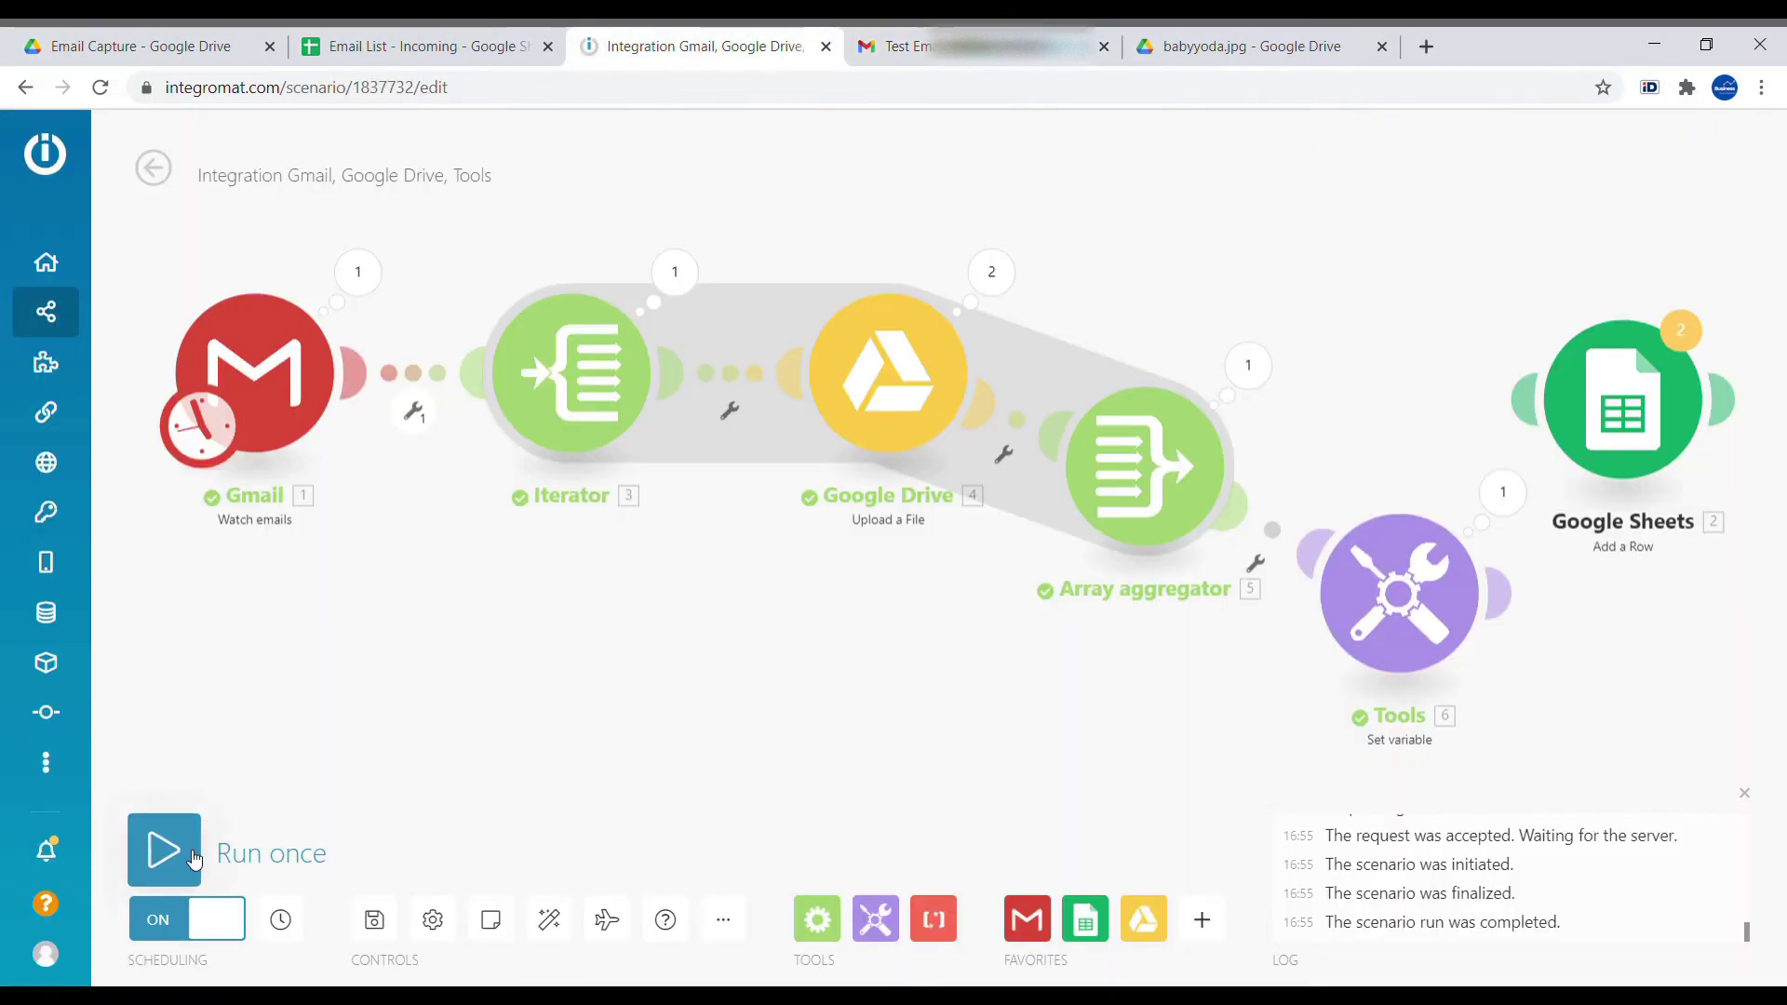
left_click(193, 856)
left_click(1498, 498)
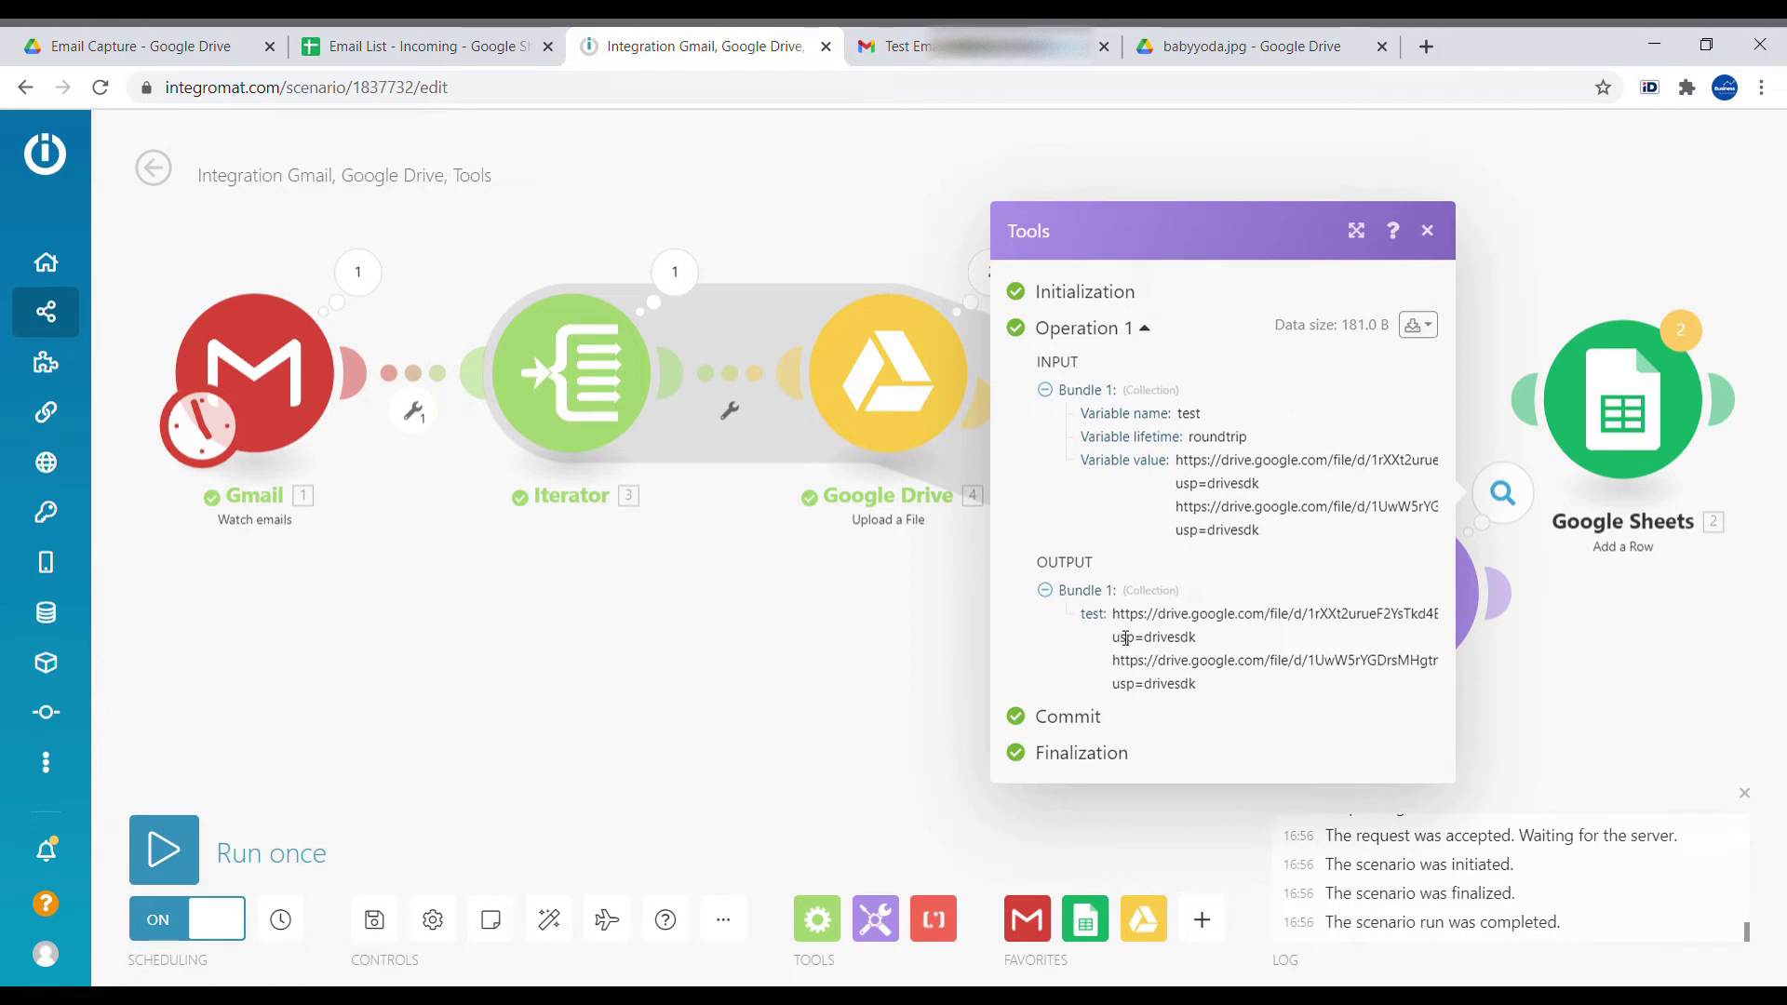
left_click_drag(1136, 618, 1249, 684)
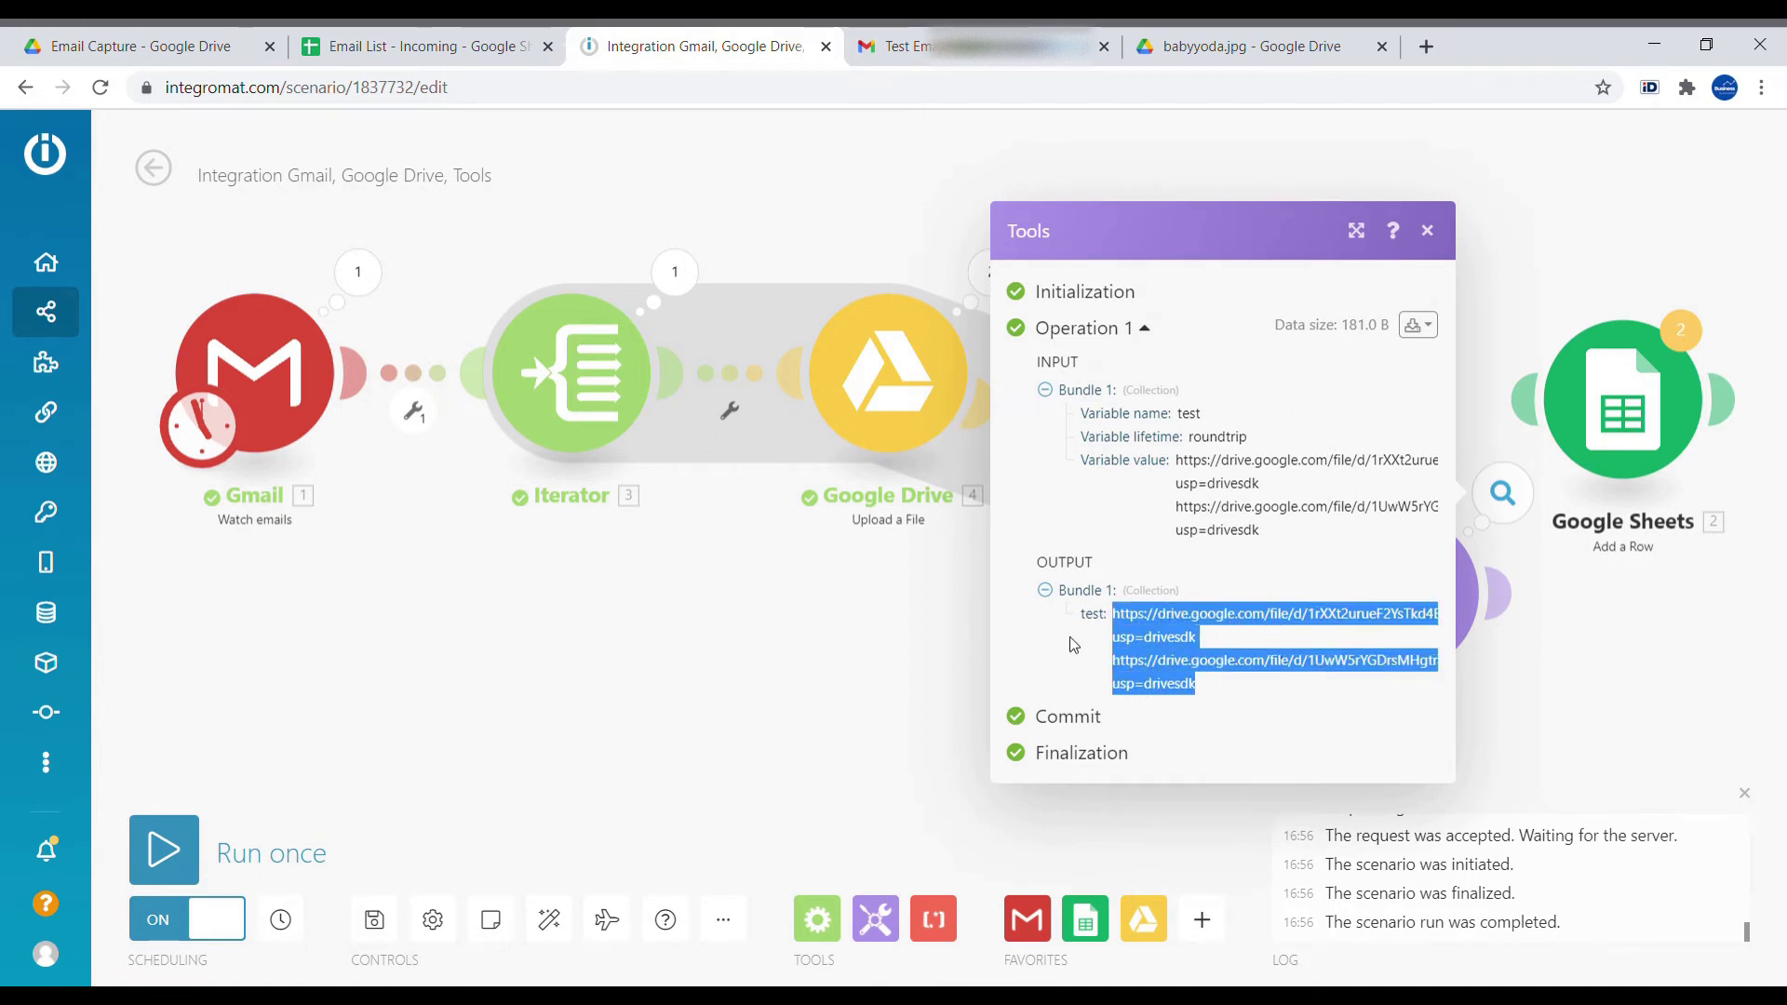
left_click(1454, 654)
- Copy the join formula from the Tools variable, unlink Tools, and link the aggregator to Google Sheets
left_click(1398, 595)
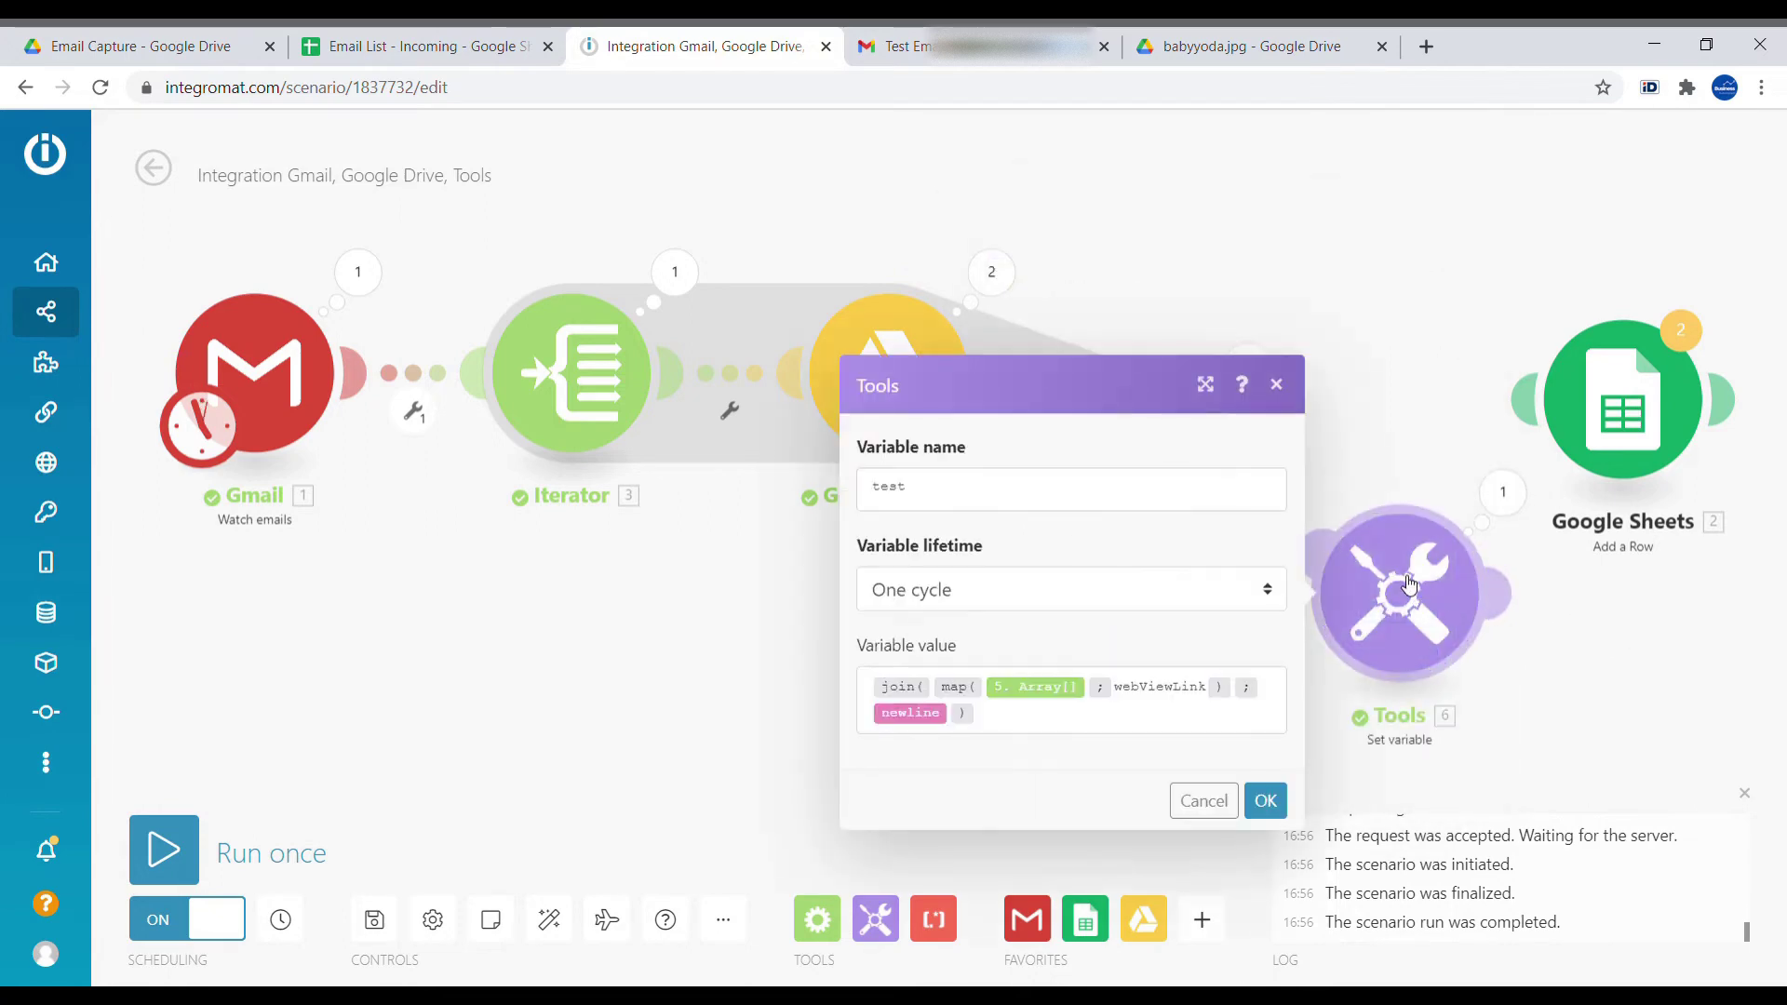
left_click(1006, 734)
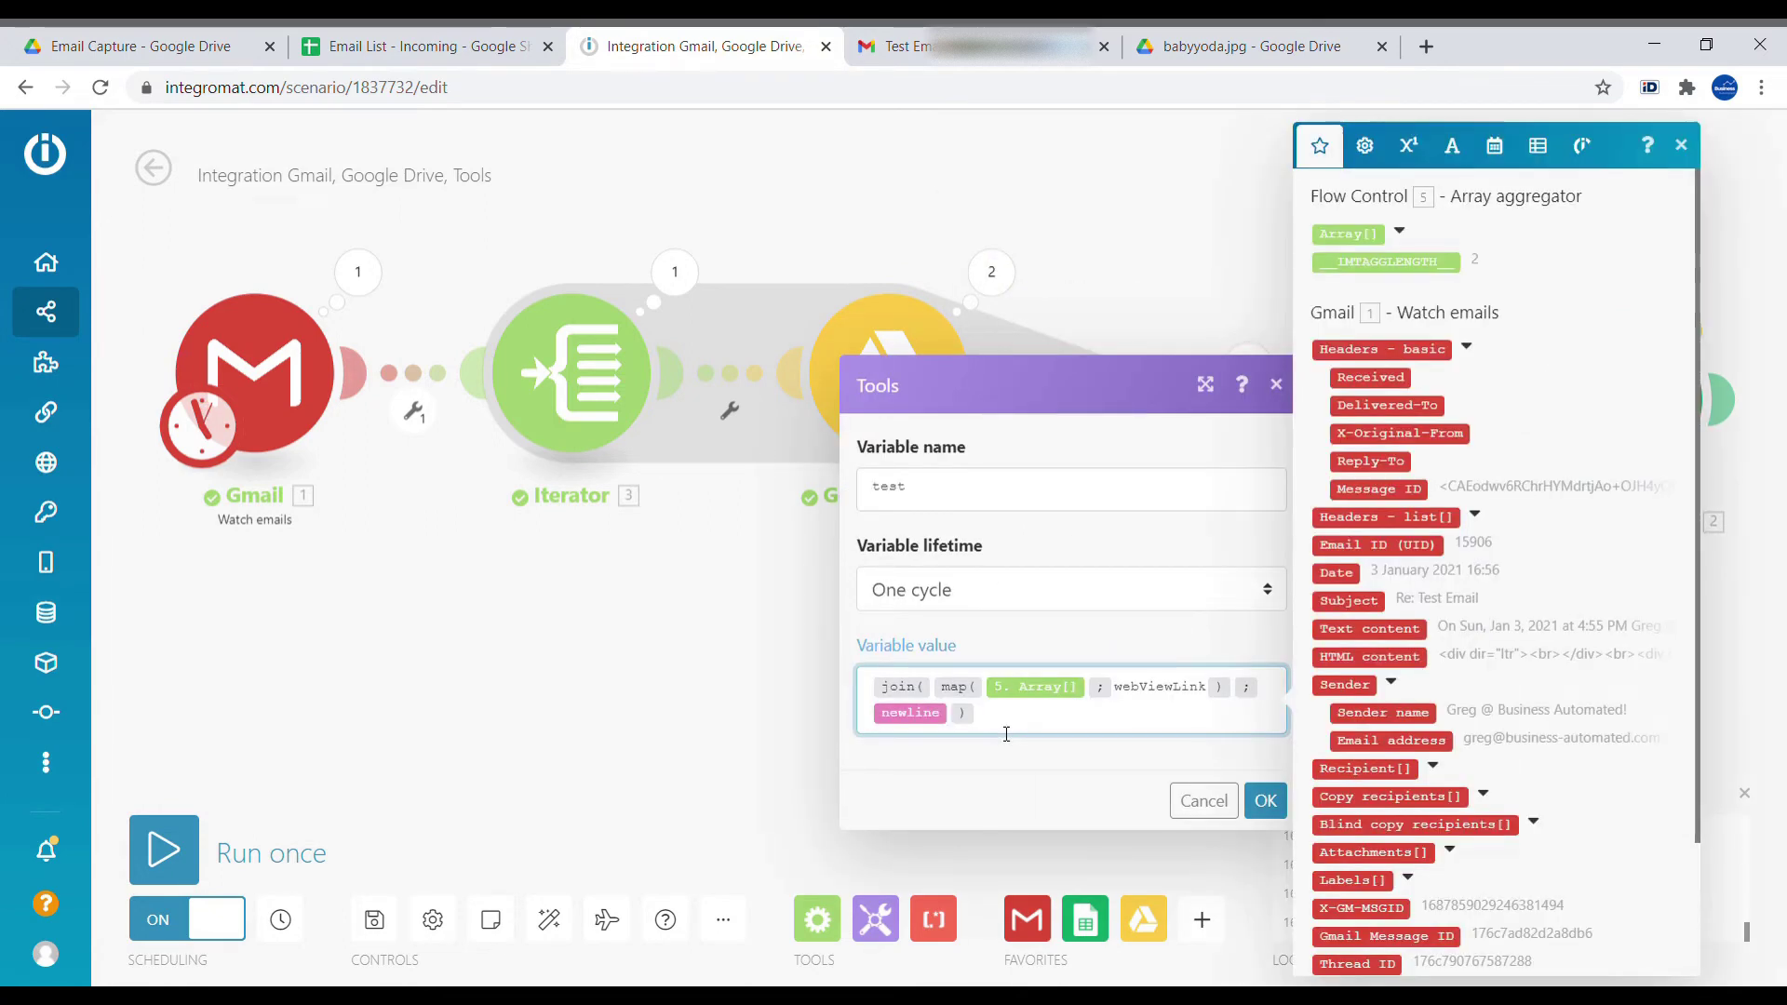
left_click(1266, 800)
left_click(1270, 529)
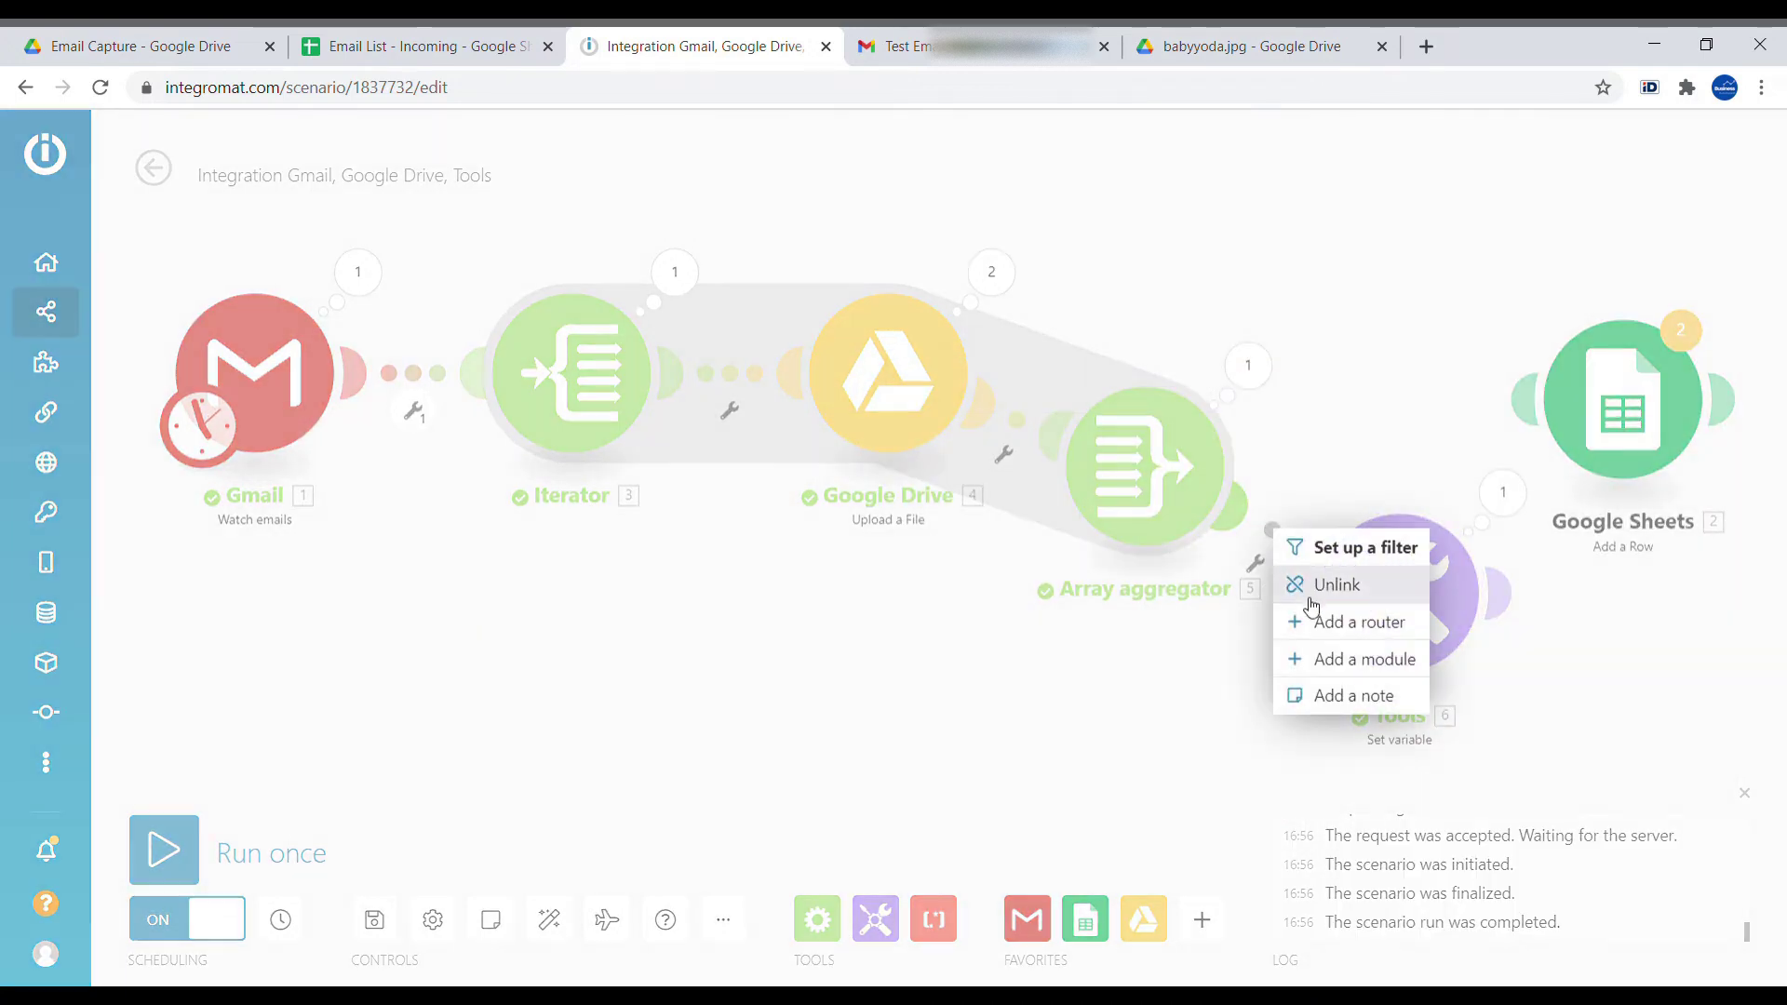
left_click(1308, 584)
left_click_drag(1420, 478, 1581, 410)
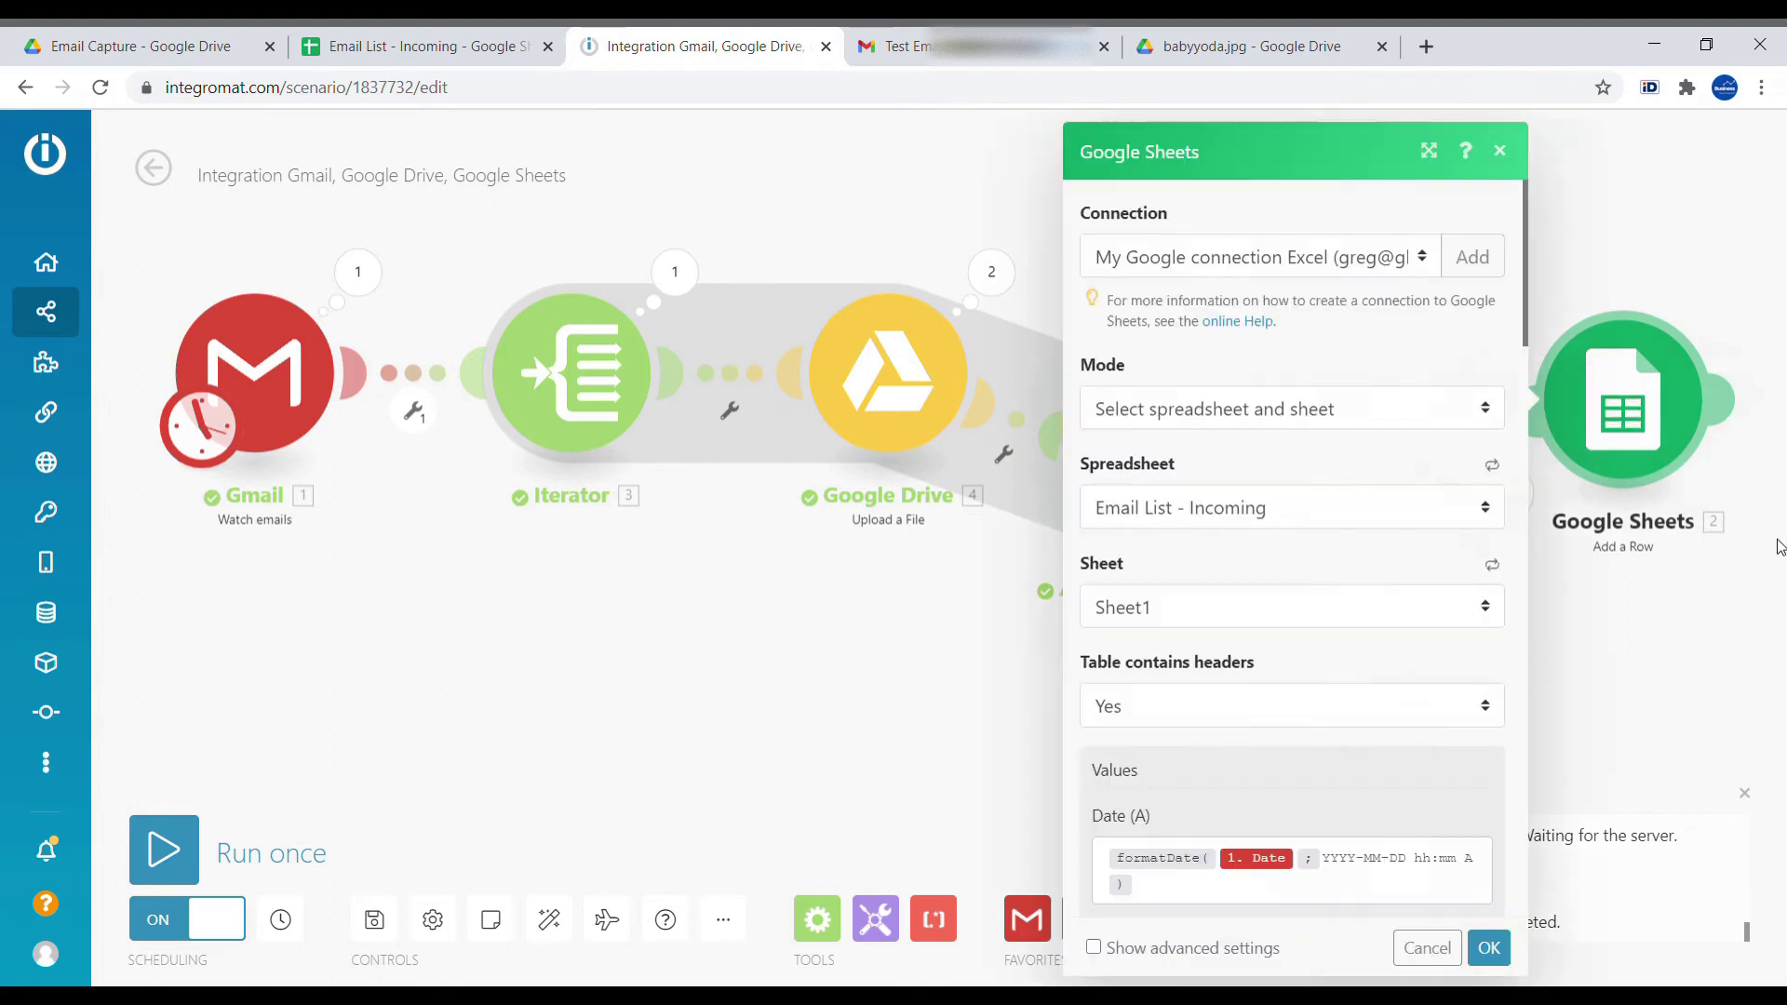
- Paste the join formula into Attachments (G), confirm the row settings, and auto-align the modules
scroll(1383, 715, "down", 10)
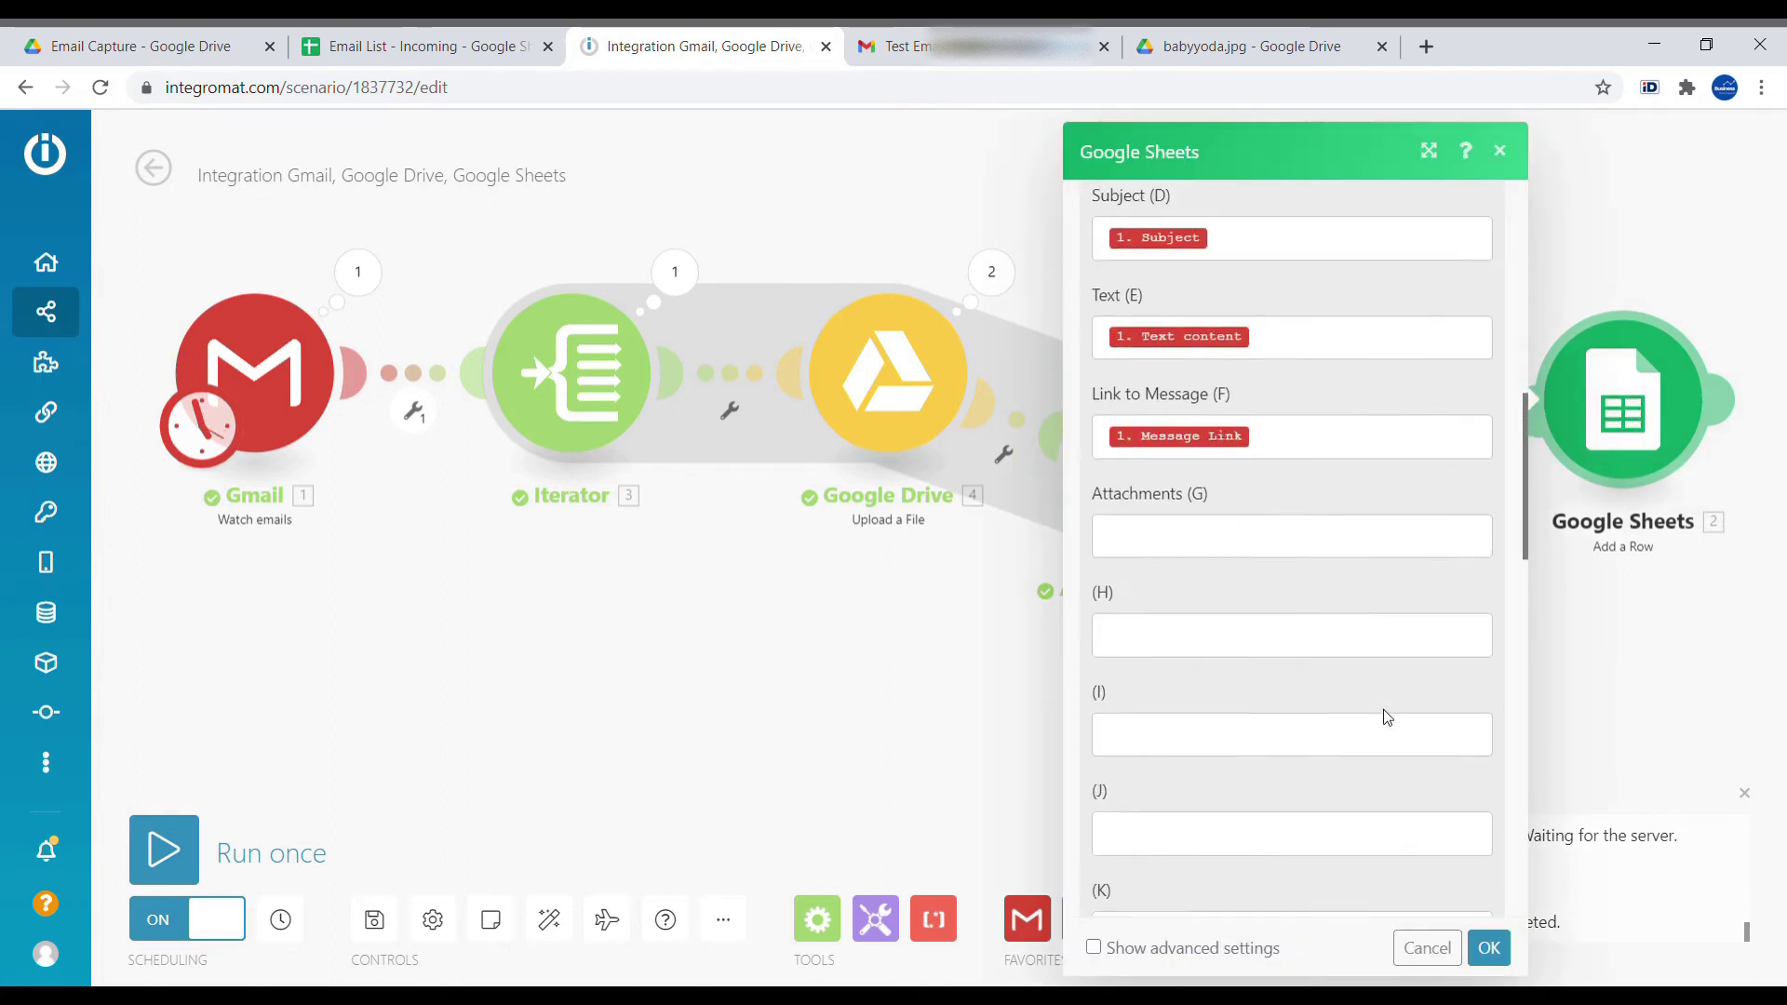
left_click(1177, 426)
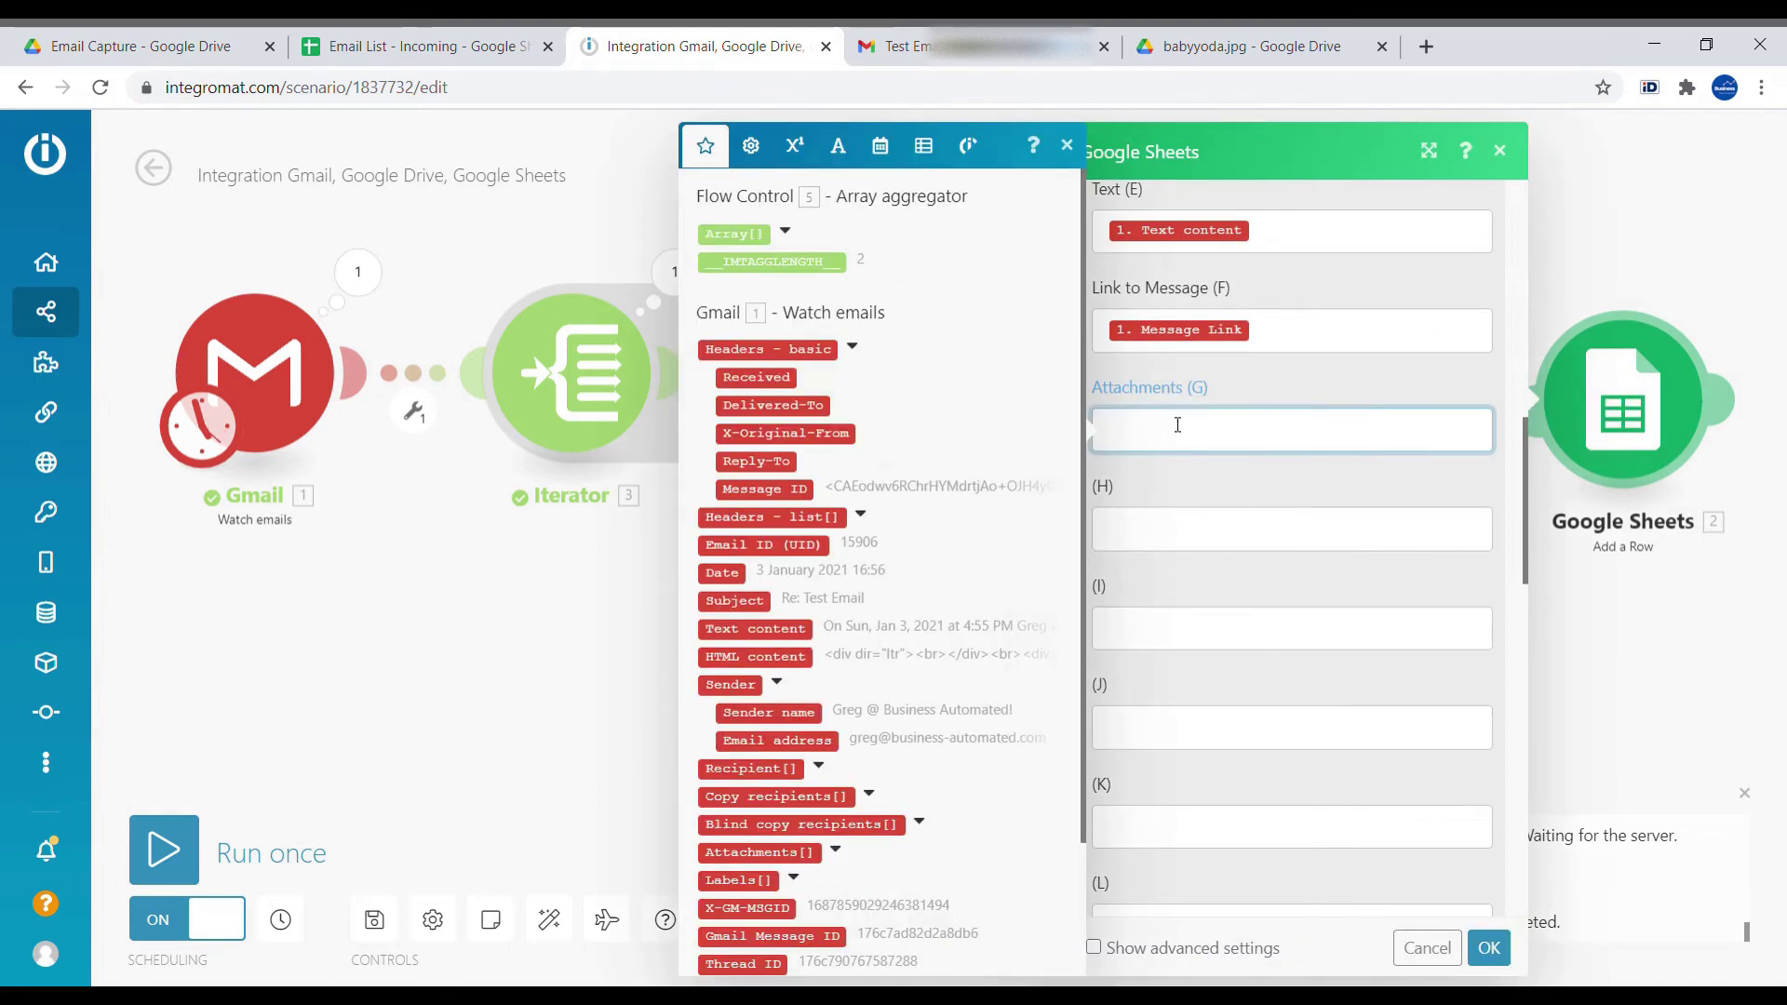
type("join( map( 5. Array[] ; webViewLink ) ; newline )")
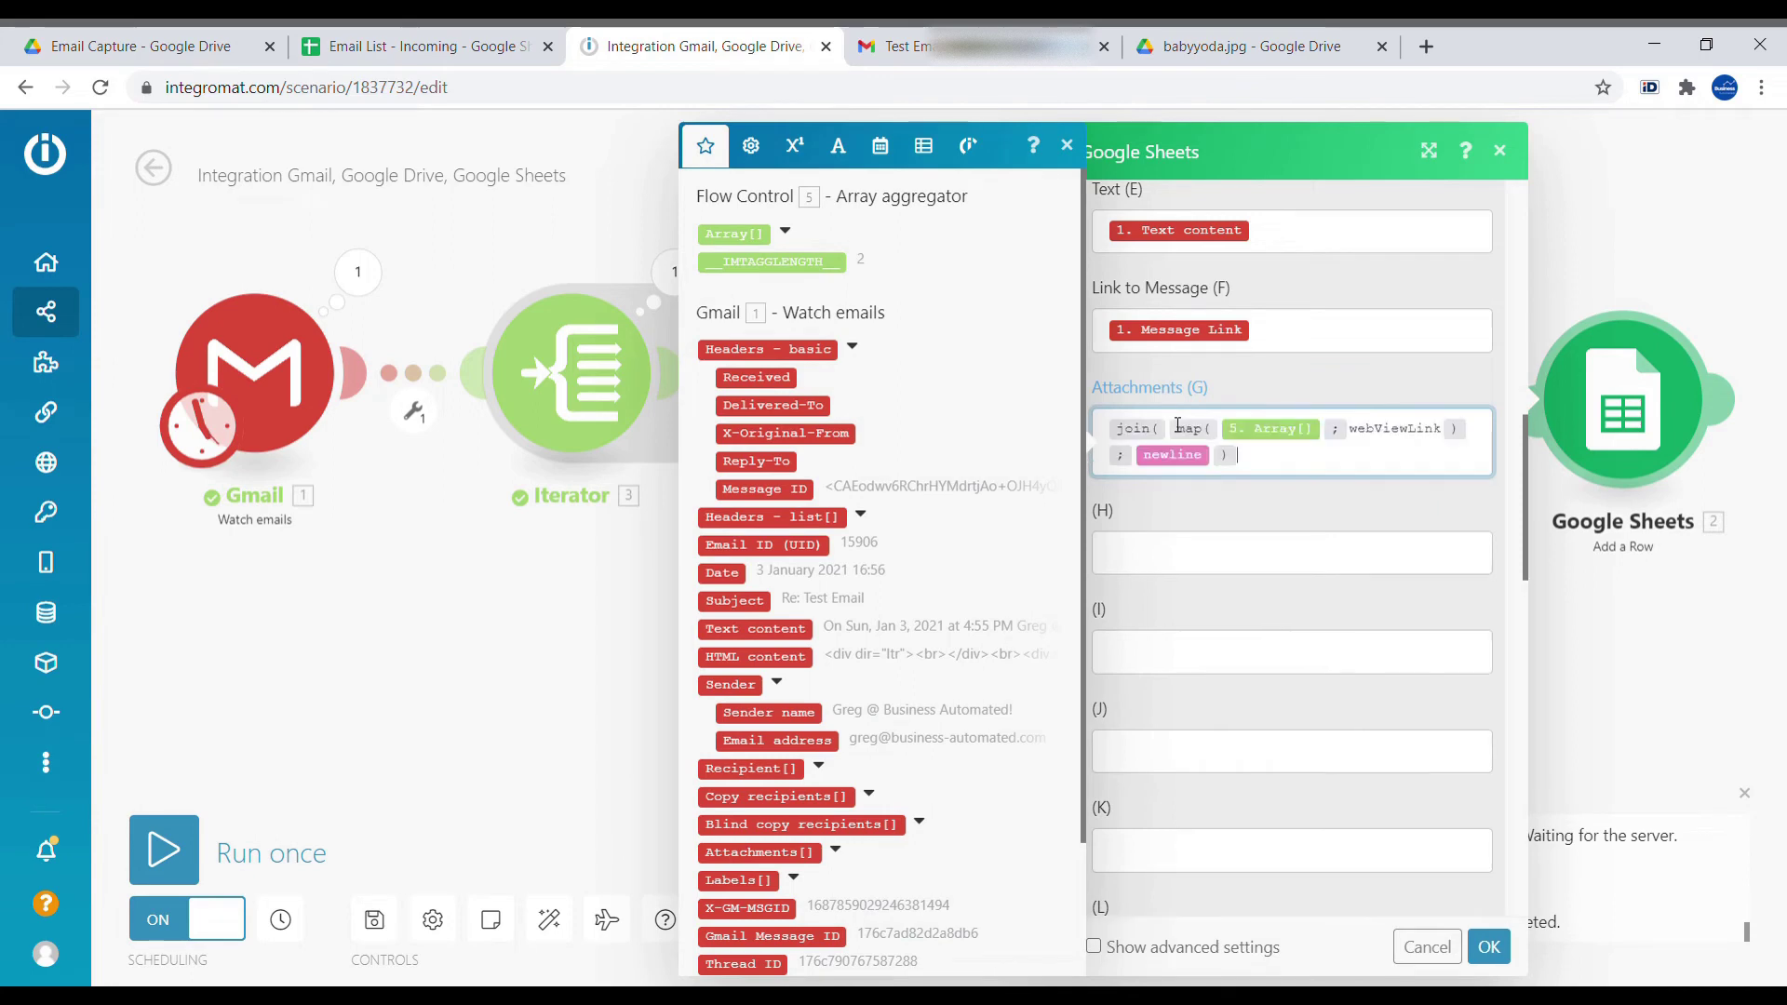
left_click(1489, 946)
left_click(549, 919)
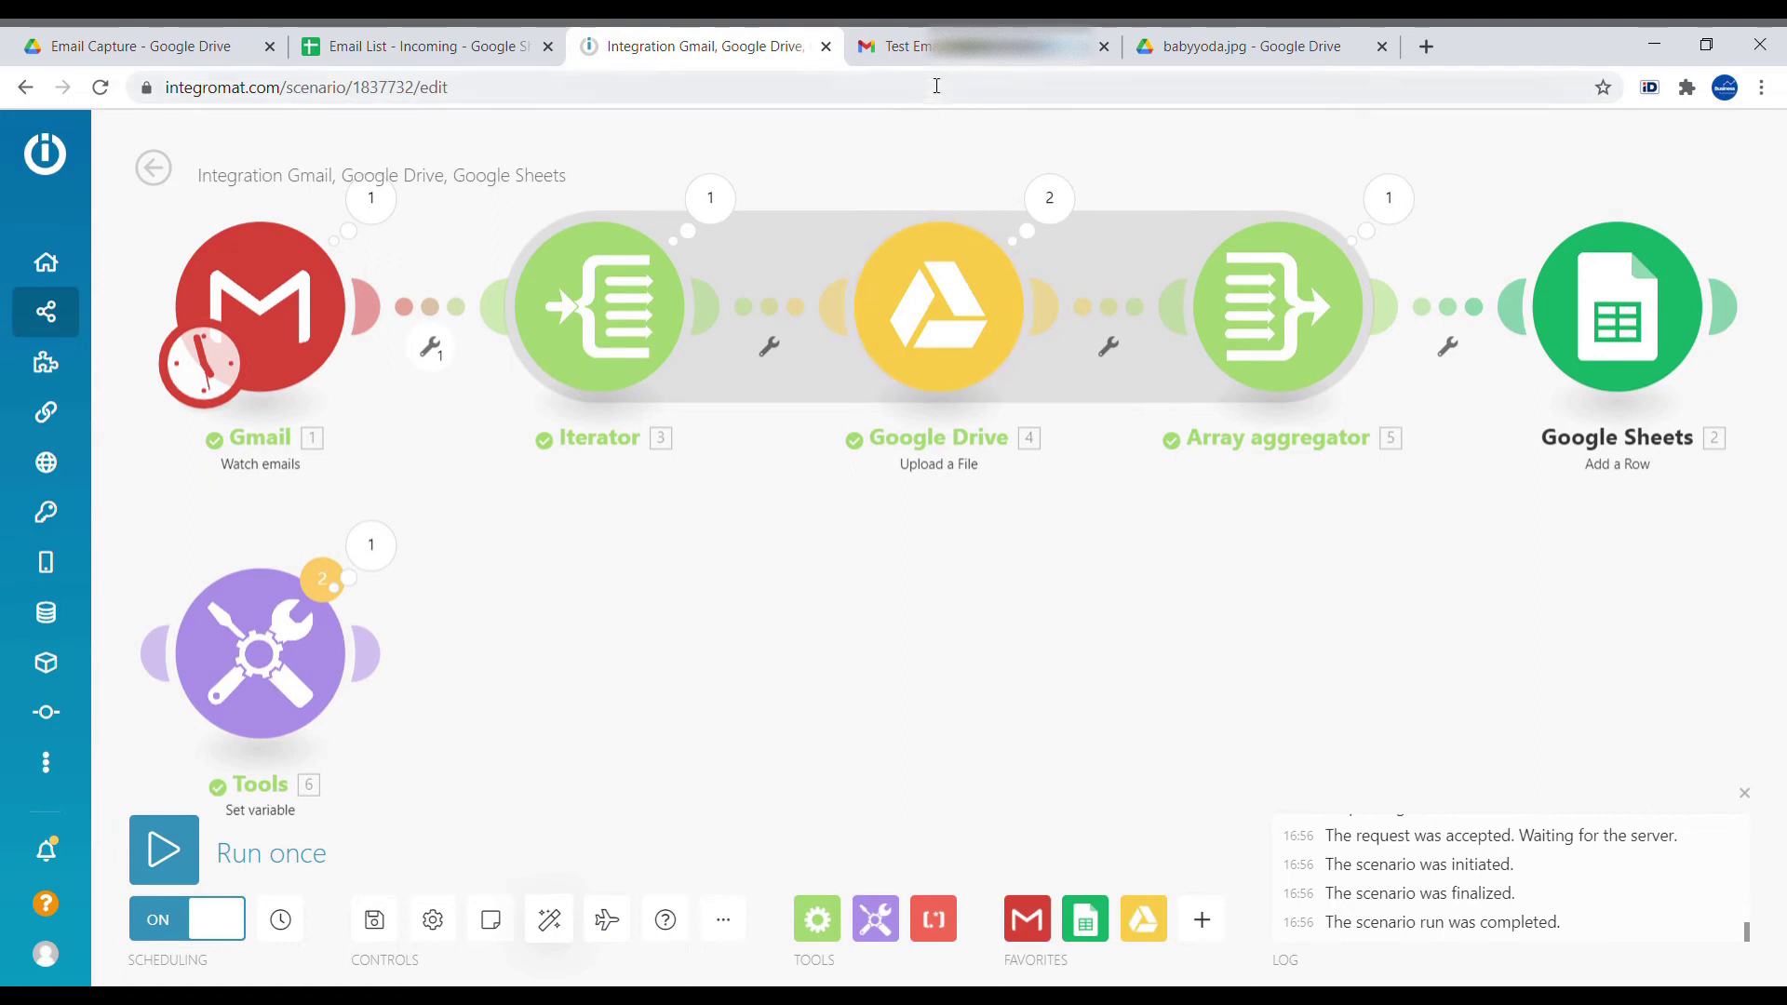
- Reply to the test email with Dune 1 - Dune.pdf and babyyoda.jpg attached
left_click(944, 53)
left_click(1624, 521)
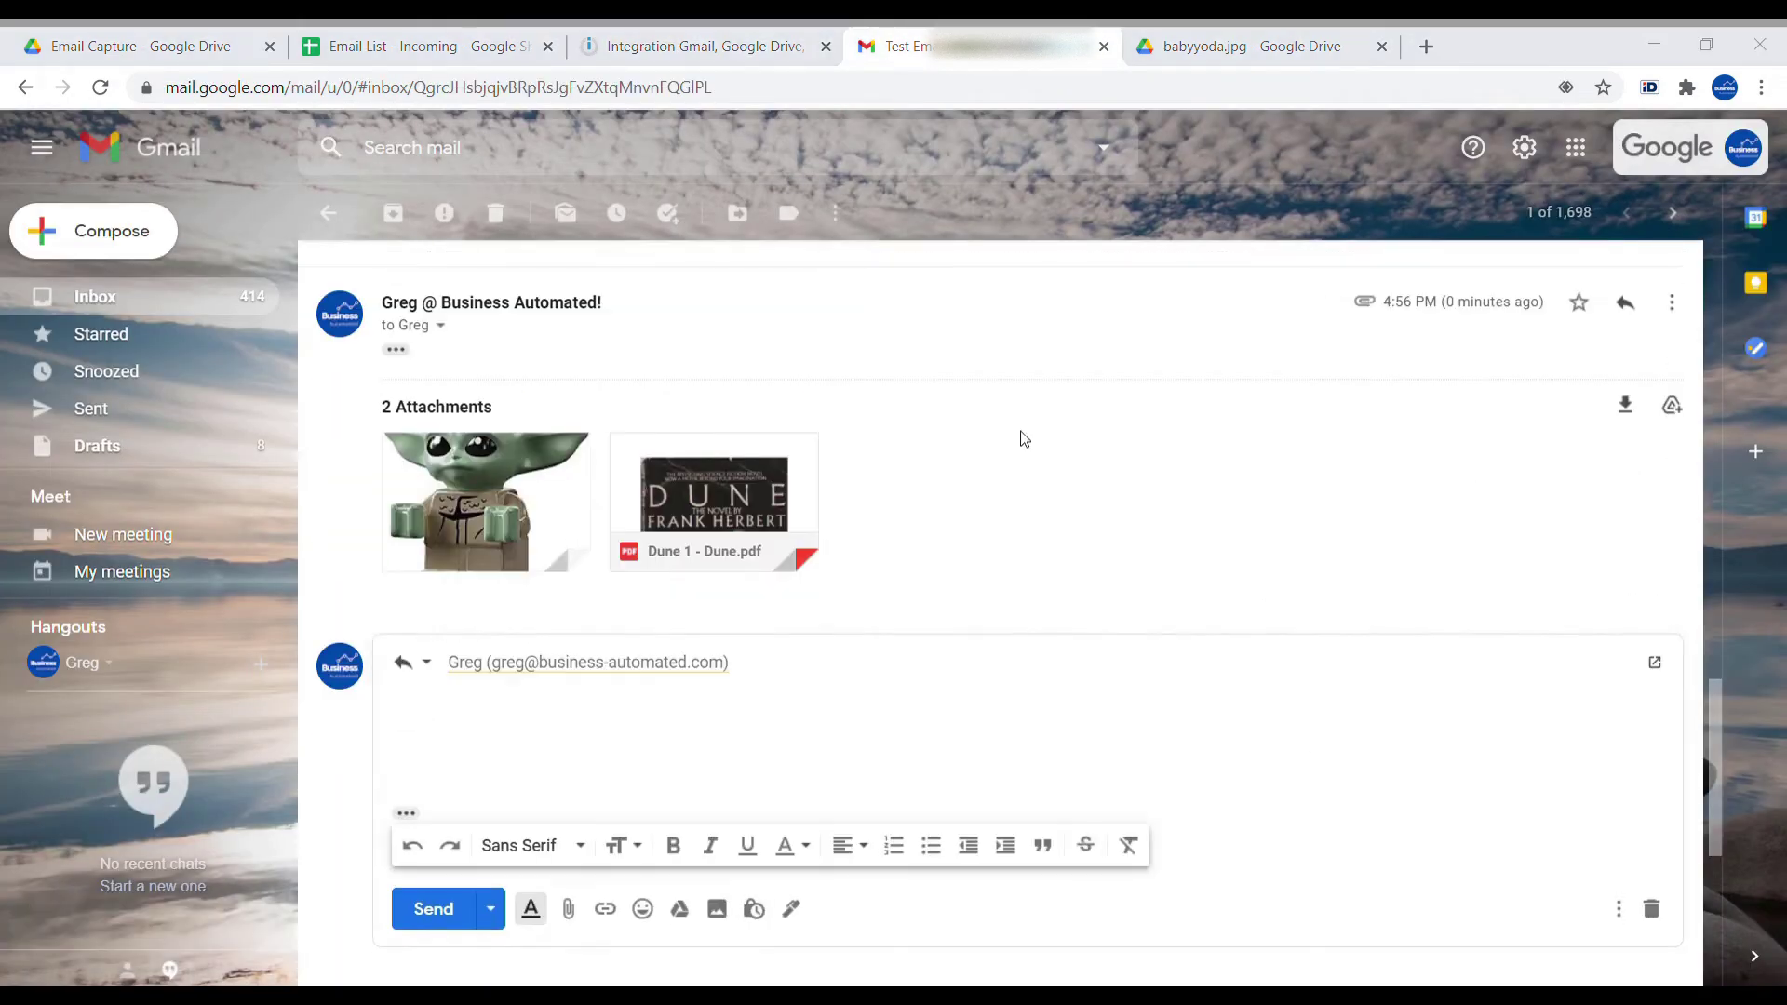
left_click_drag(869, 438, 828, 799)
left_click(433, 903)
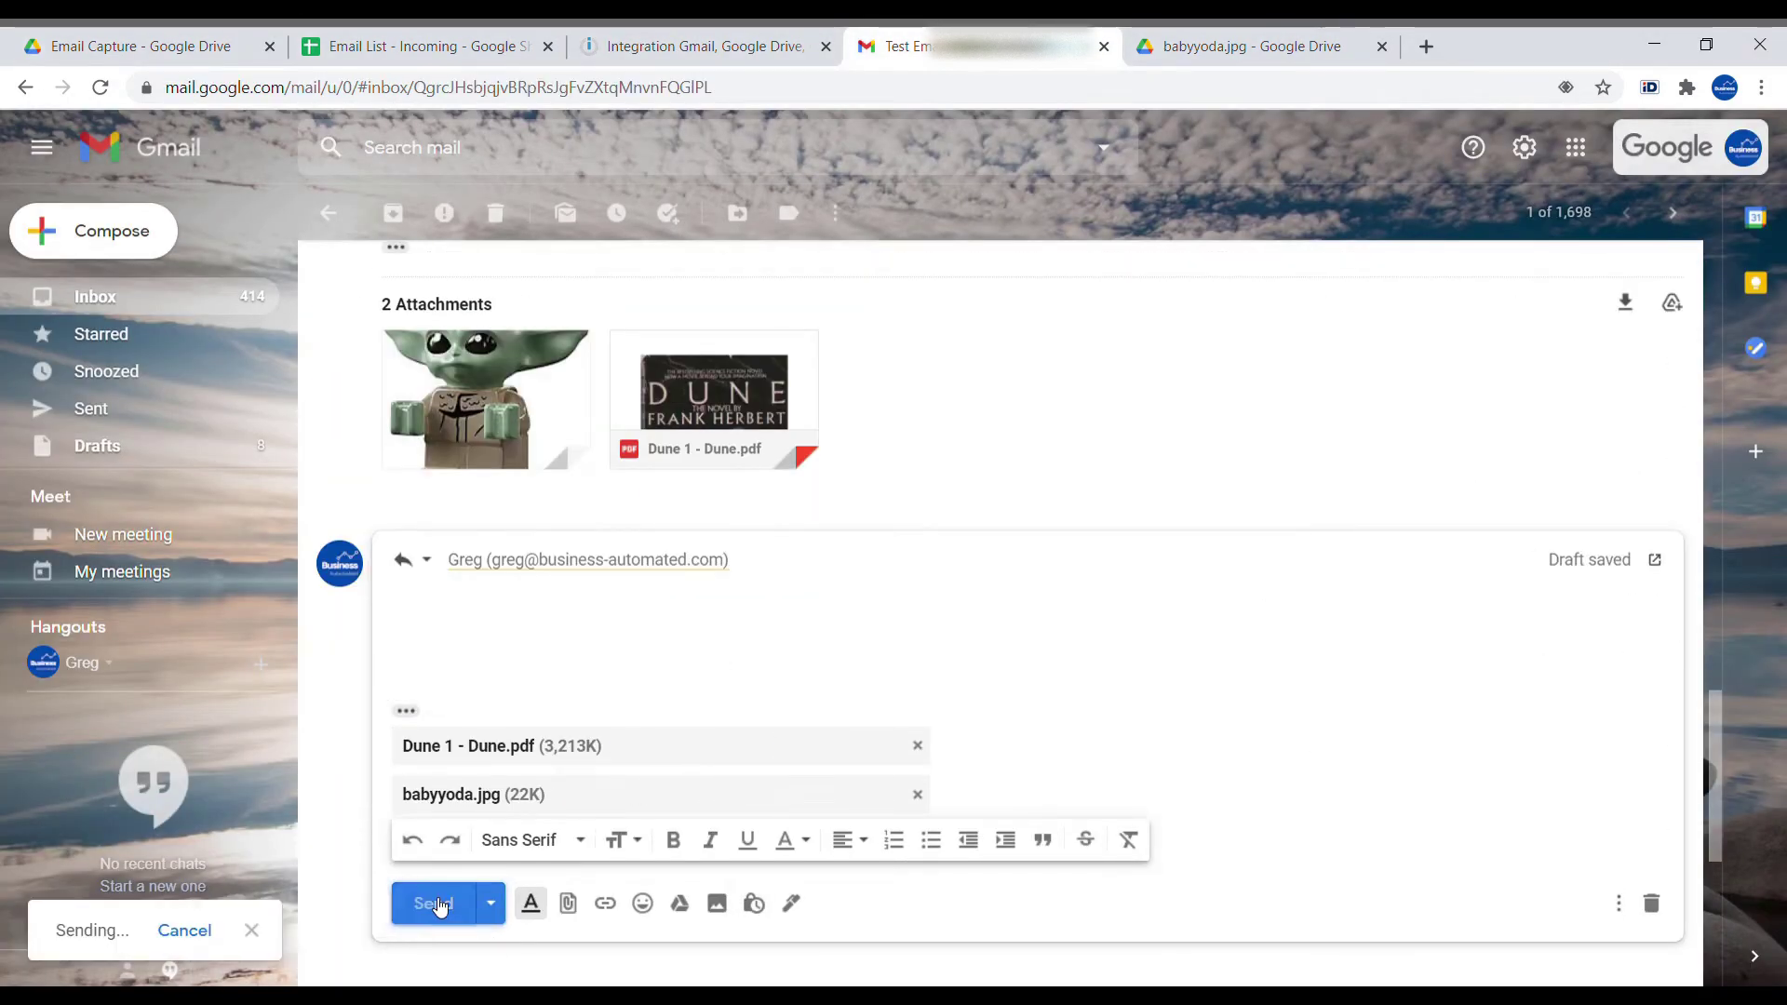
- Run the Integromat scenario once and switch to the Email List - Incoming sheet
left_click(698, 45)
left_click(199, 858)
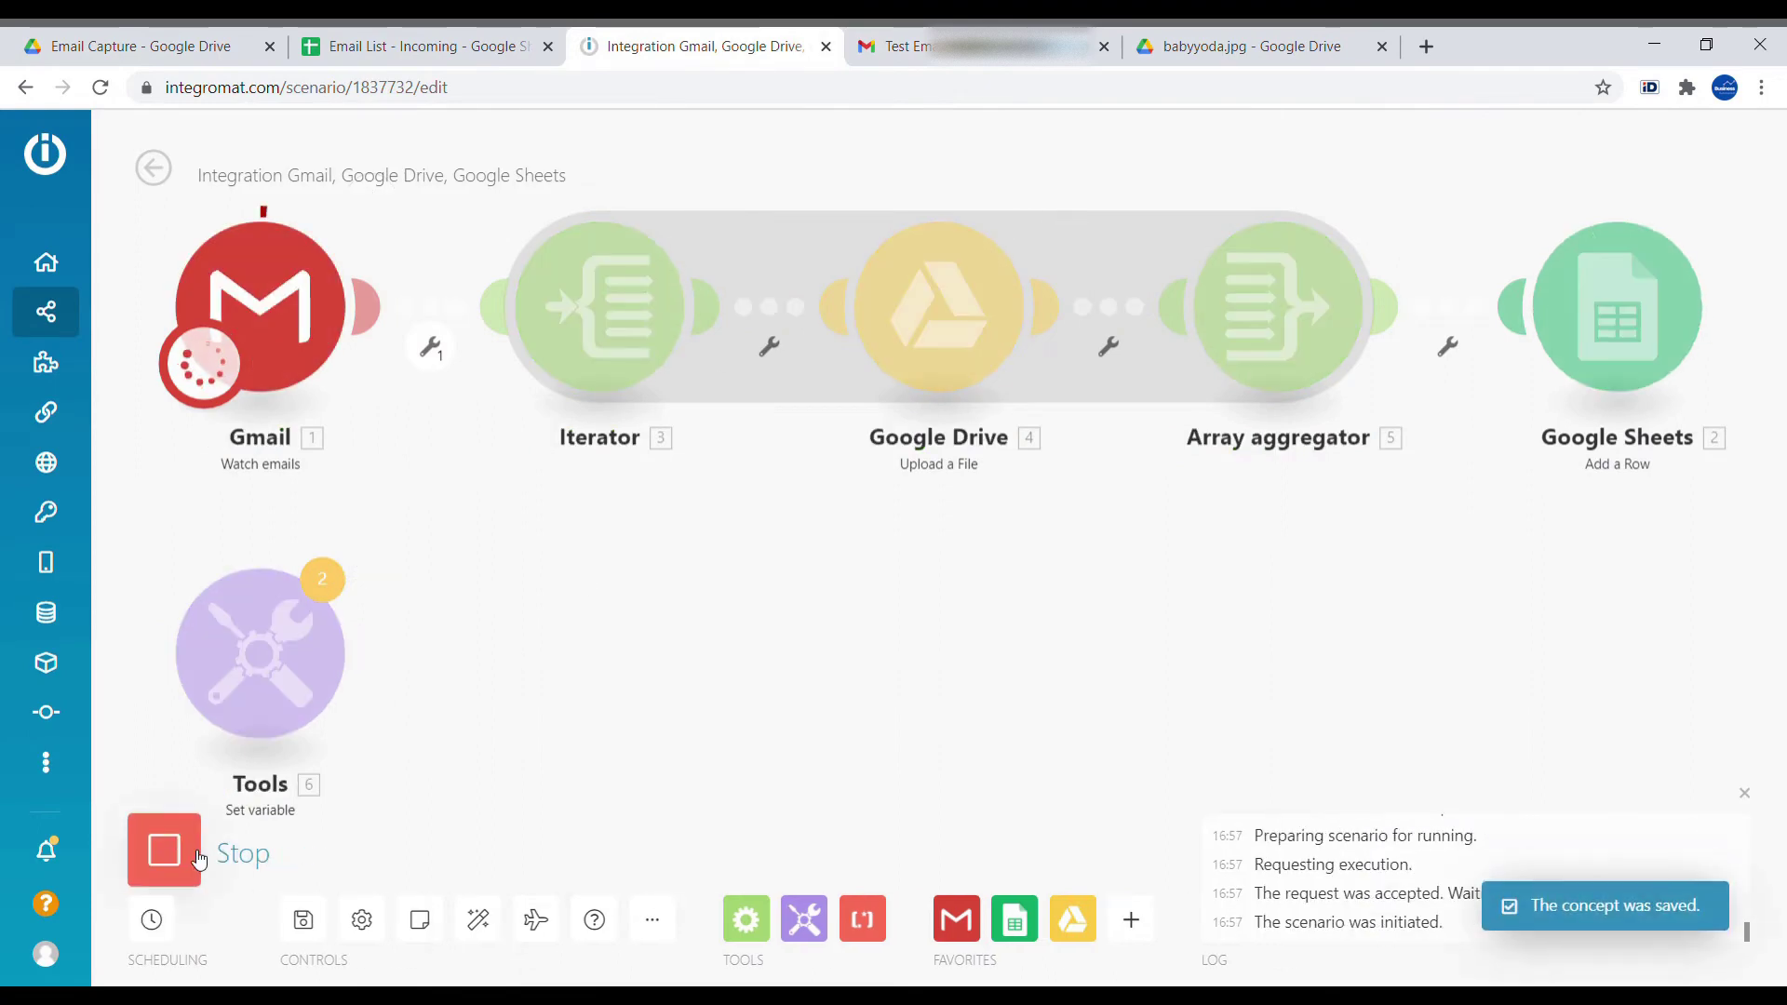
left_click(381, 45)
- Check row 6's date, subject, email text and Attachments values
left_click(413, 572)
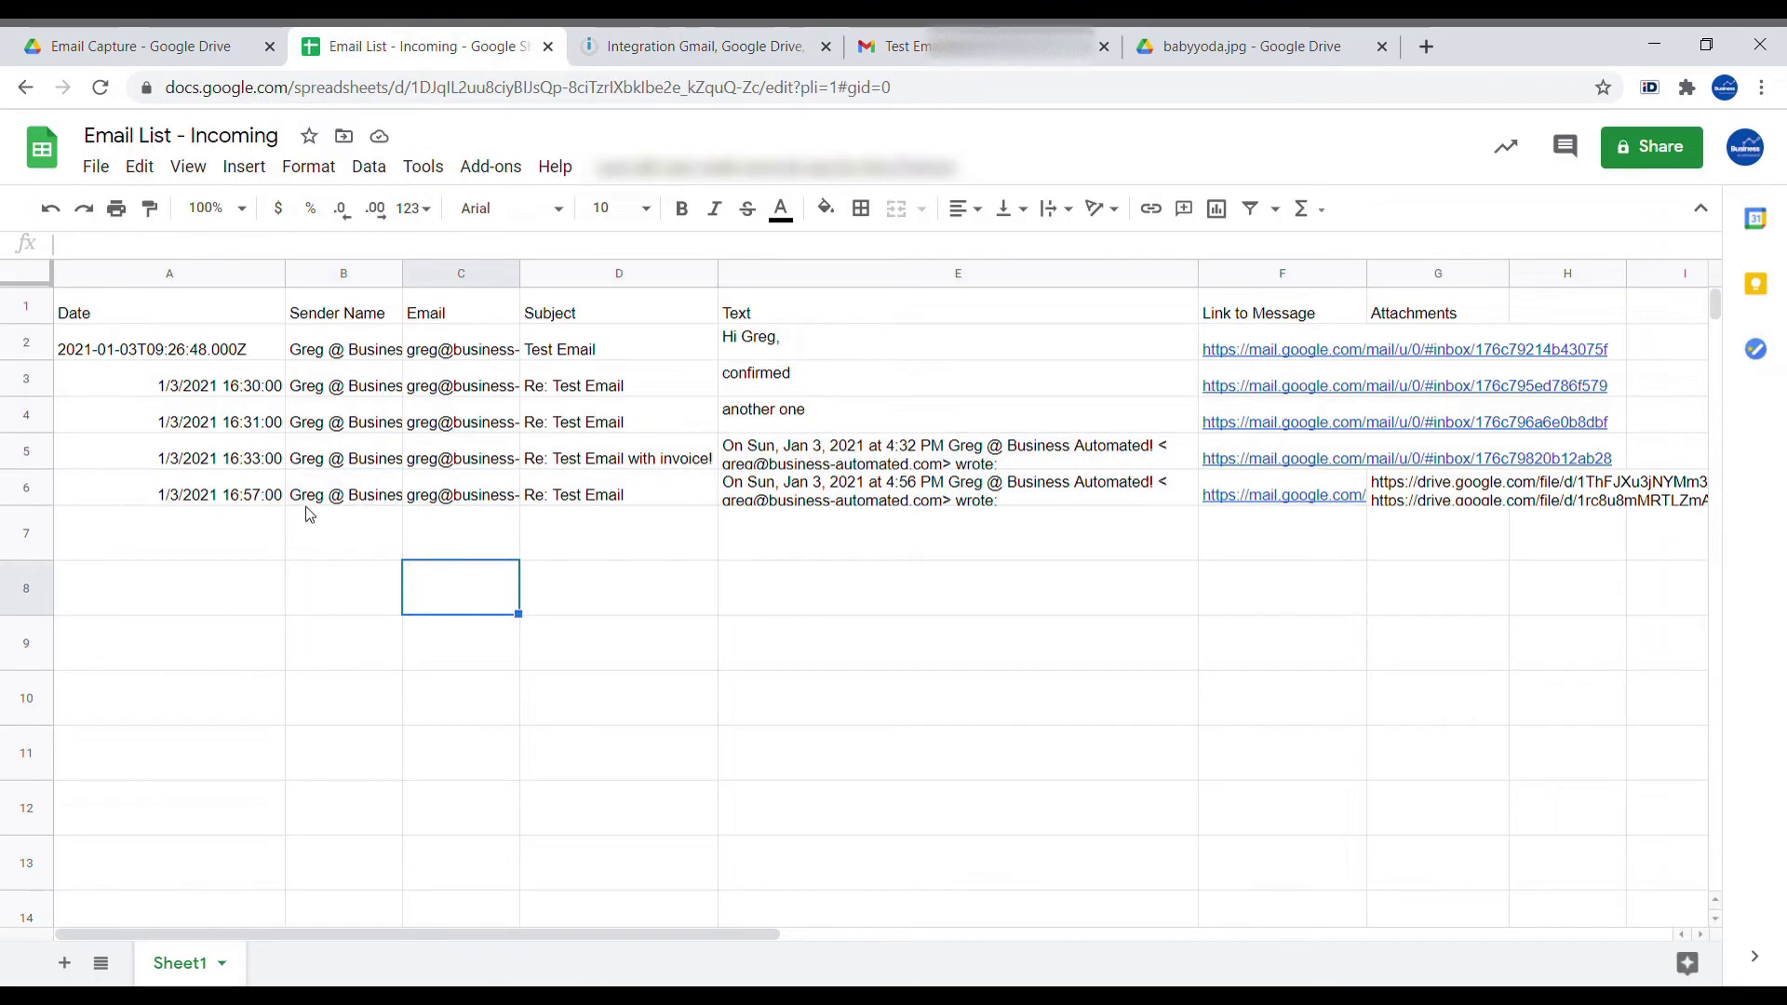
left_click(221, 495)
left_click(678, 500)
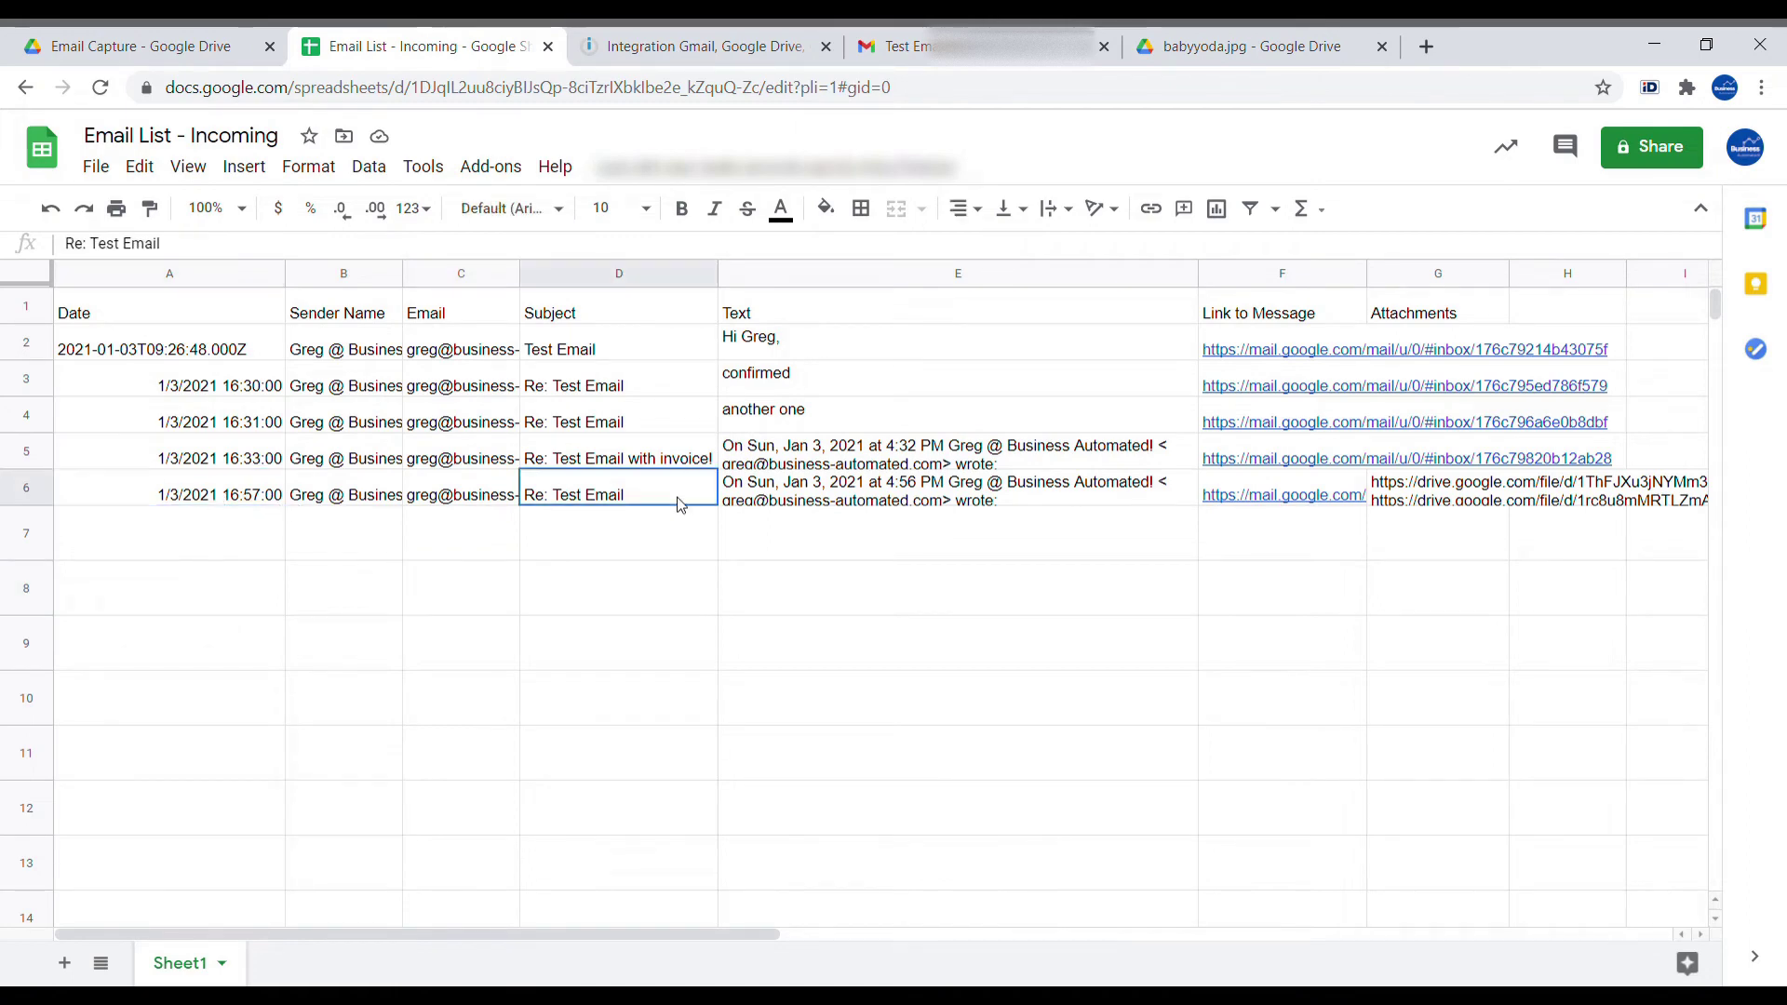
left_click(1129, 502)
left_click(1453, 510)
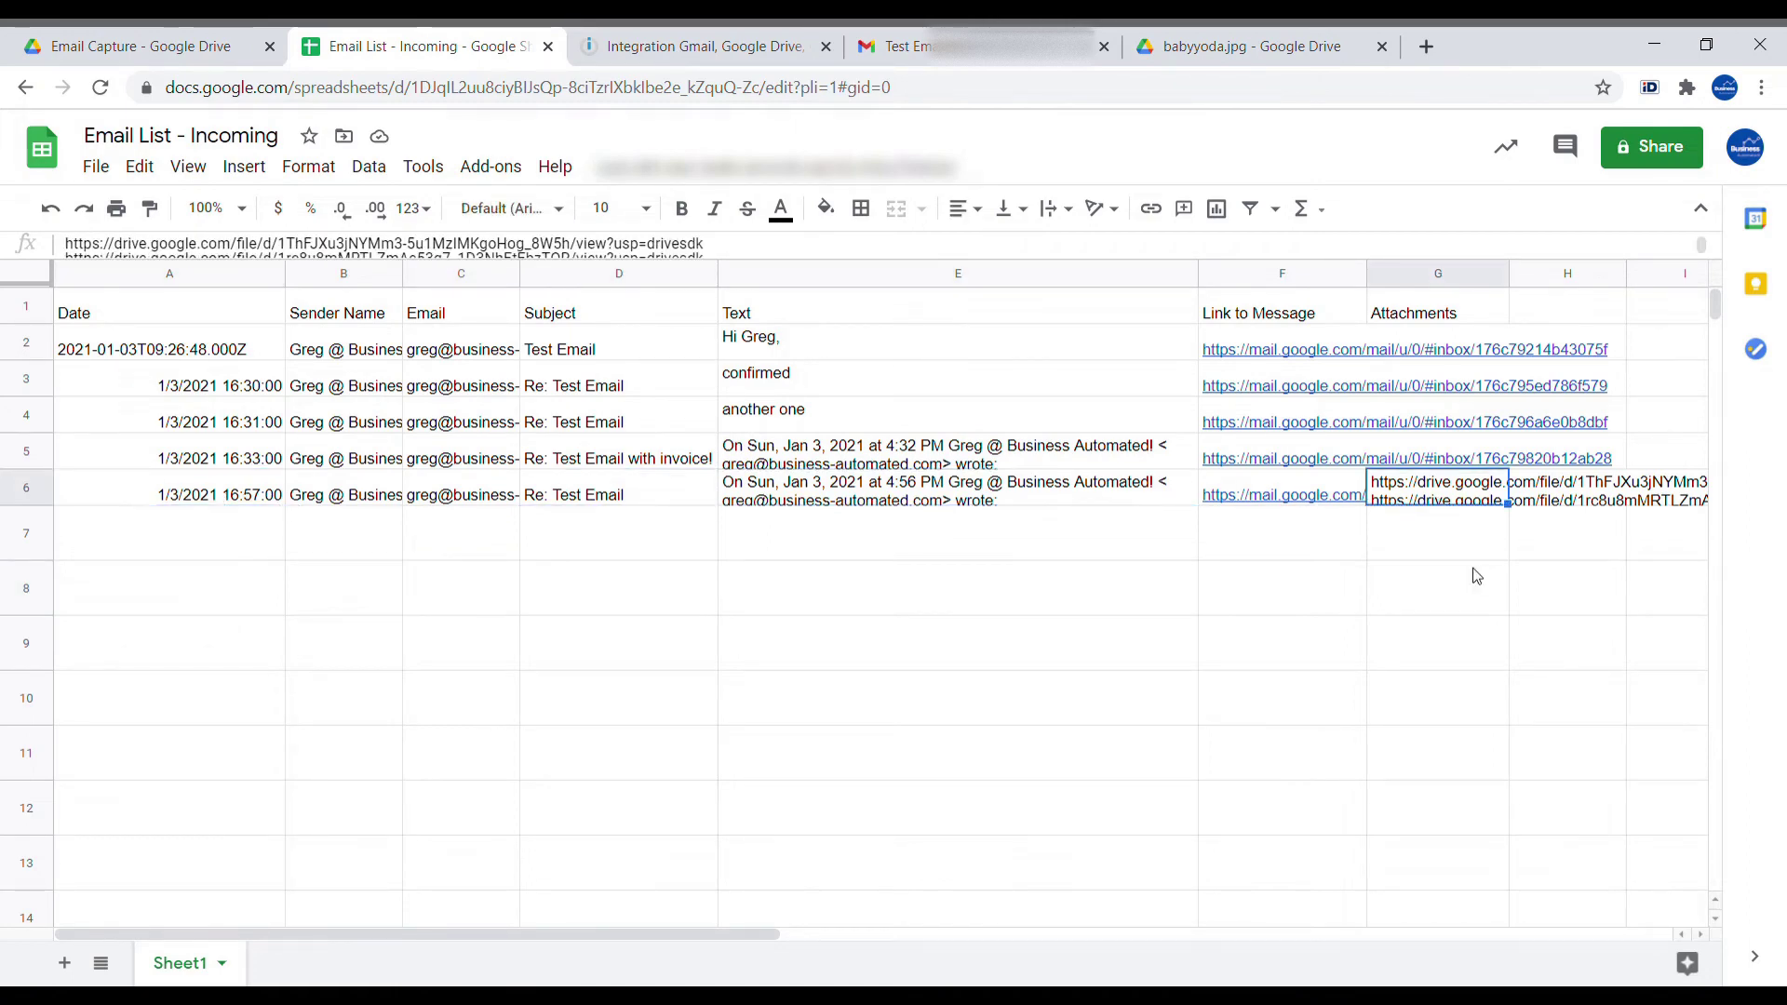
- Enlarge the formula bar and re-commit cell G6 so its two Drive links become clickable
left_click_drag(1212, 261, 1231, 402)
left_click(773, 251)
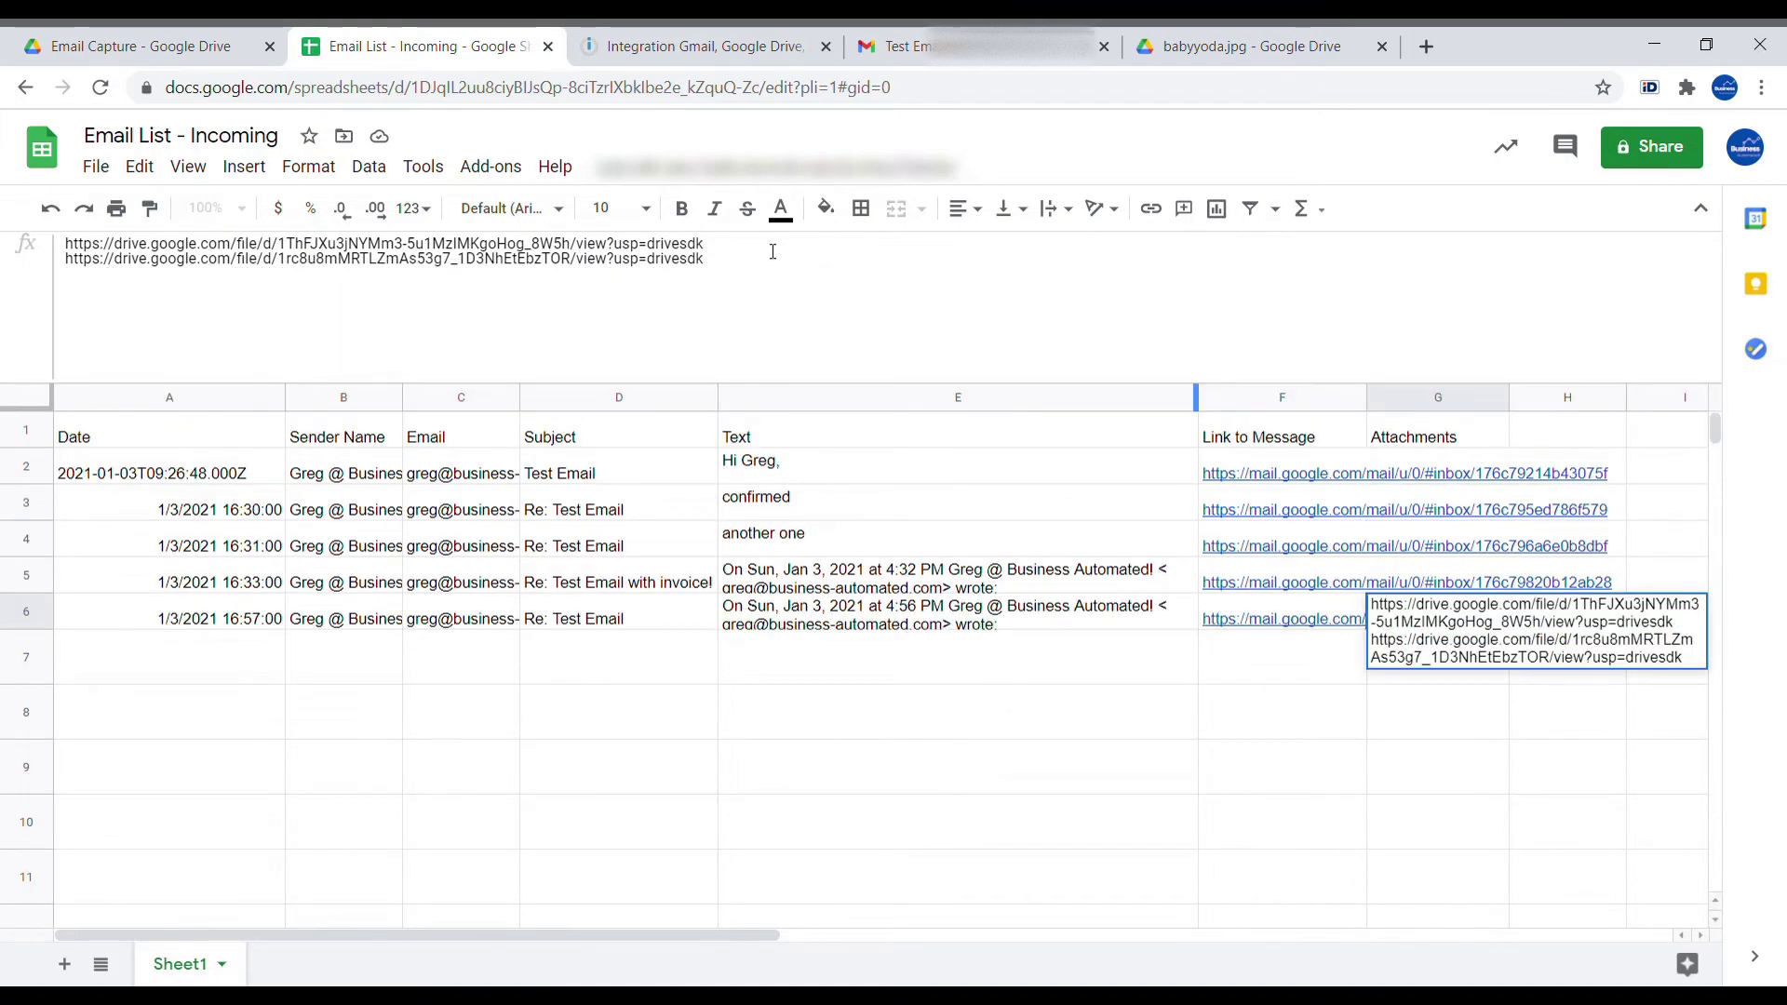
key("Escape")
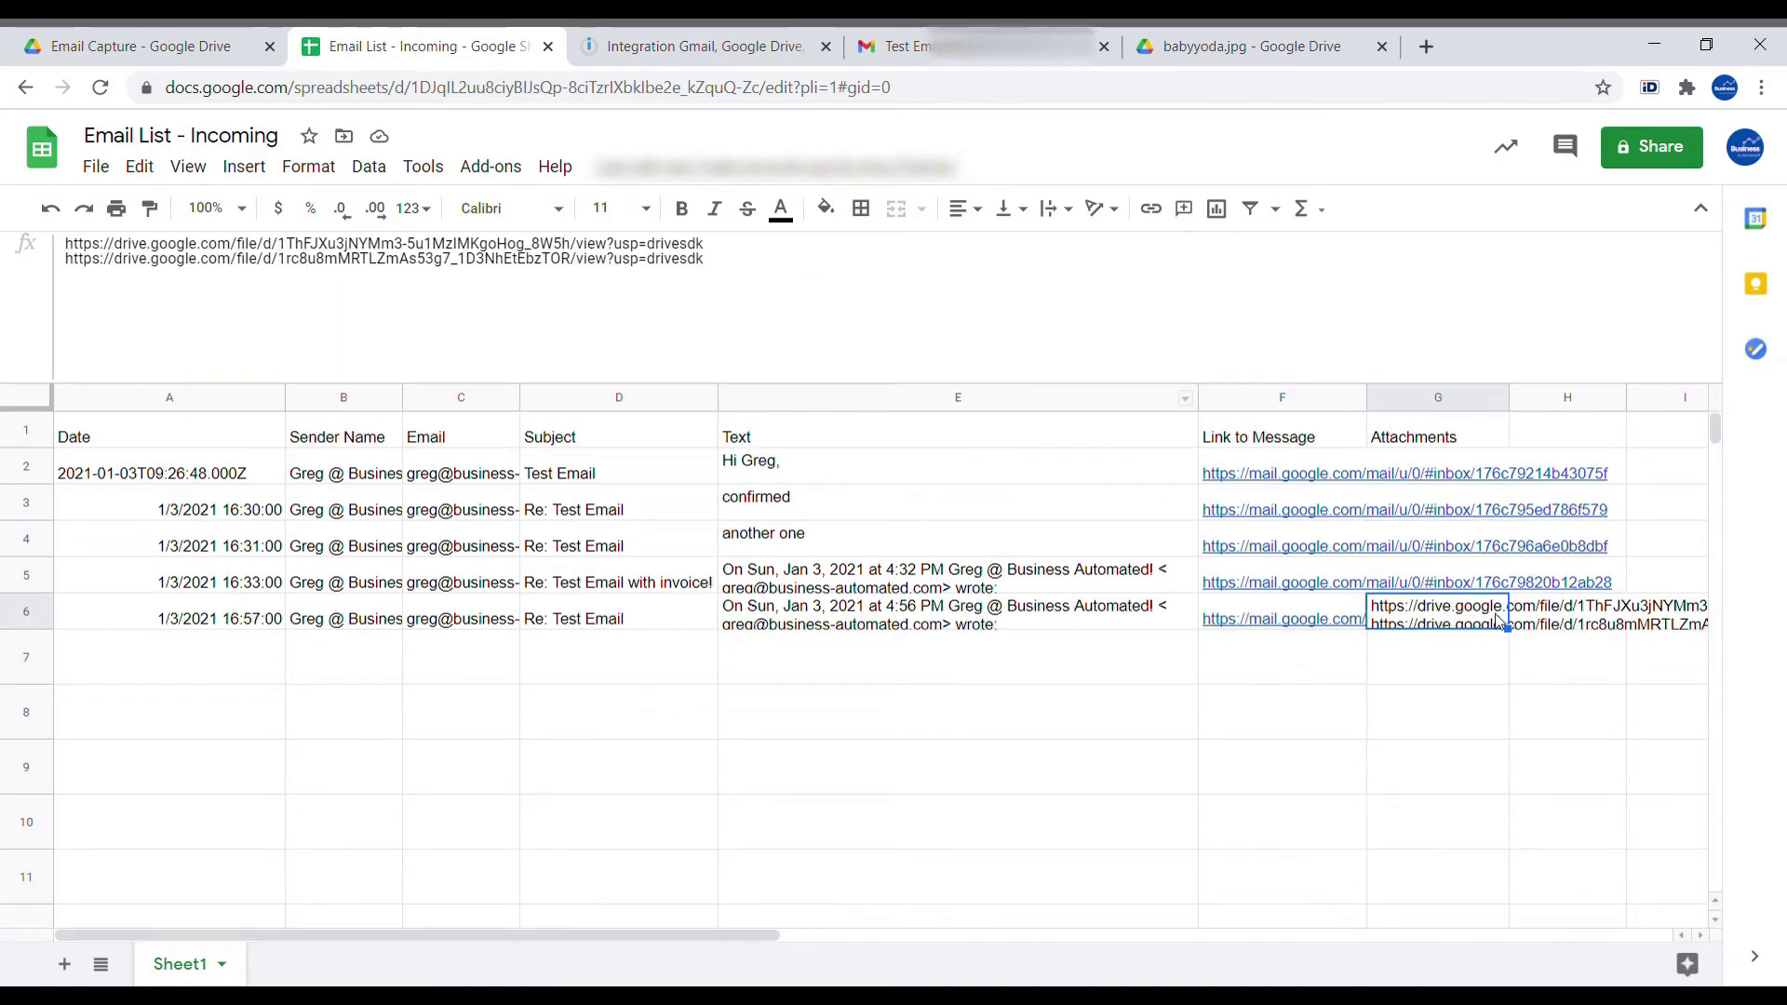
left_click(733, 251)
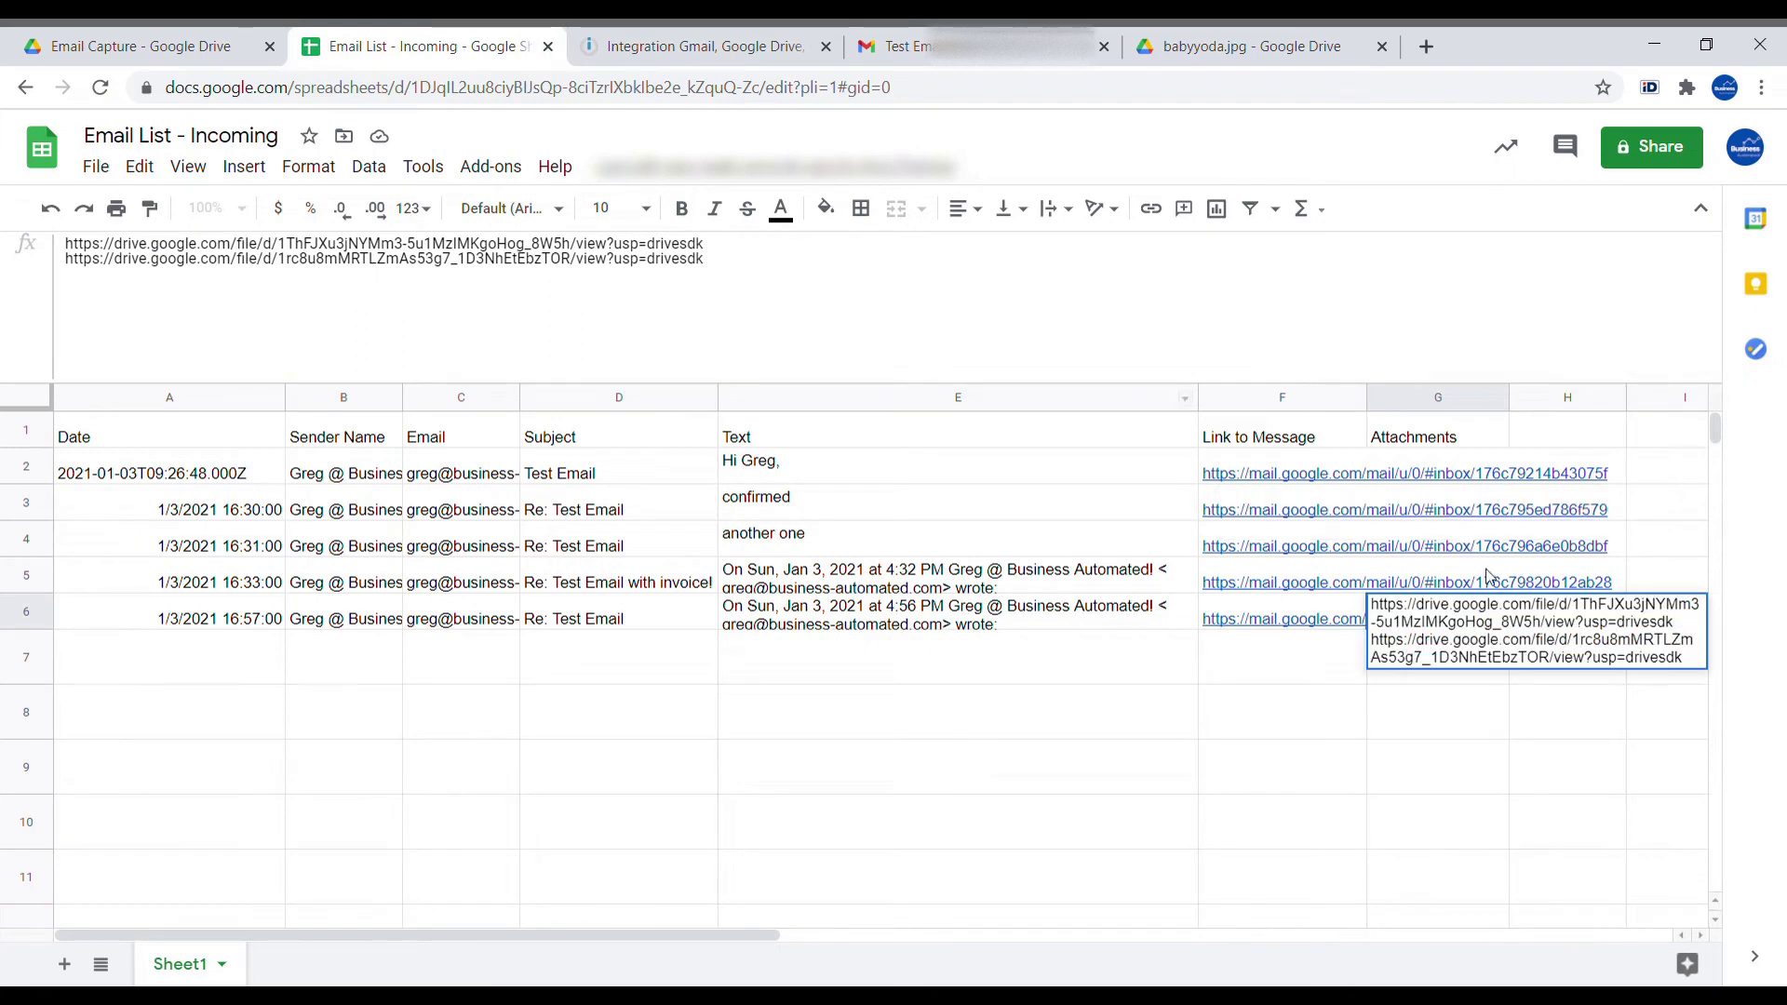
left_click(1684, 618)
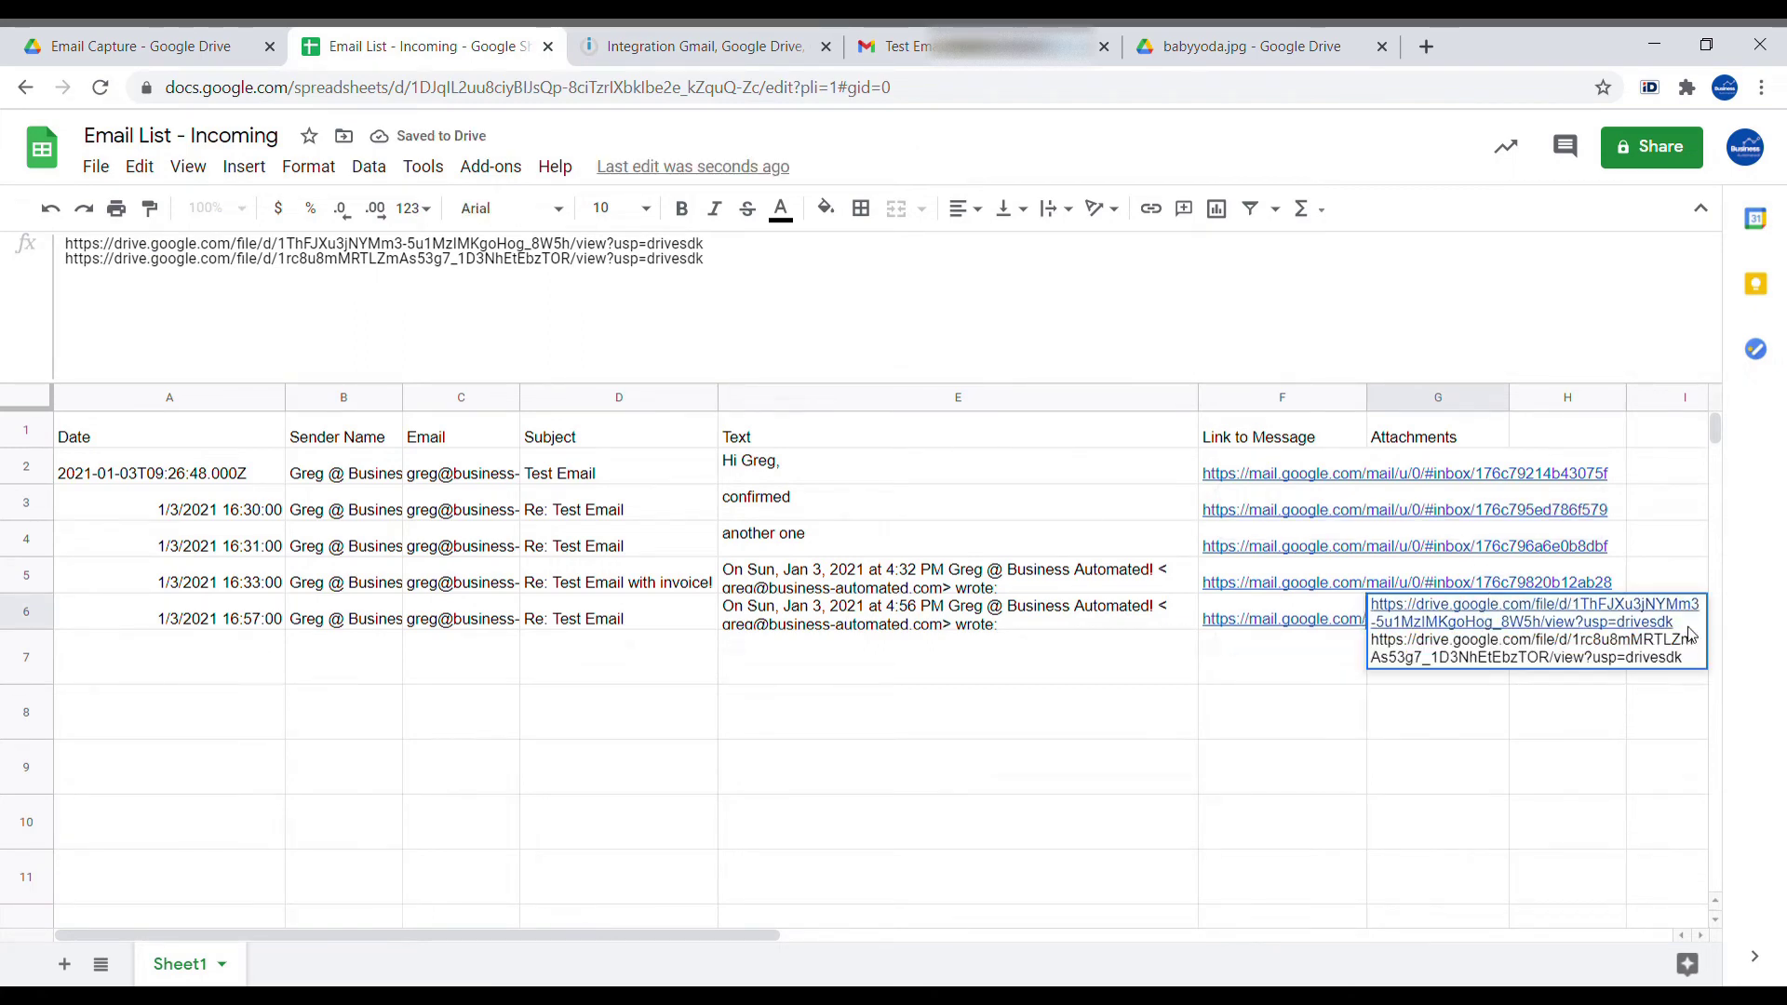
- Open babyyoda.jpg and Dune 1 - Dune.pdf from G6's link previews
left_click(1451, 619)
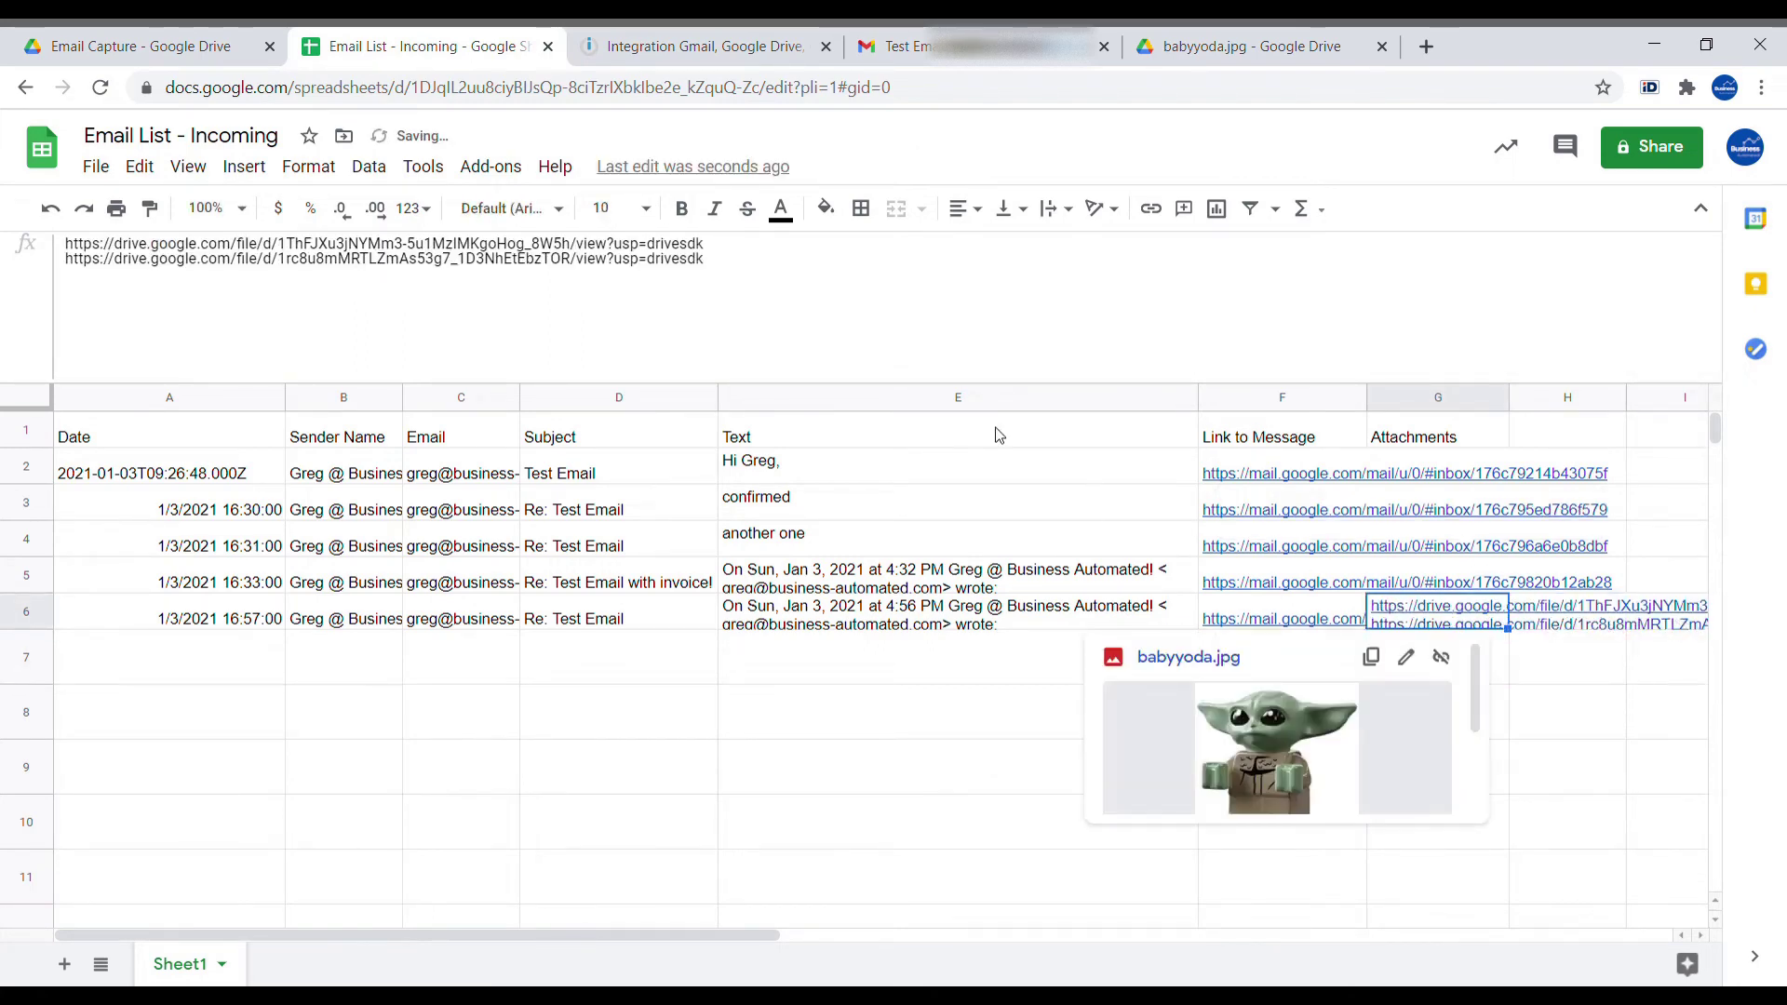
left_click(1208, 657)
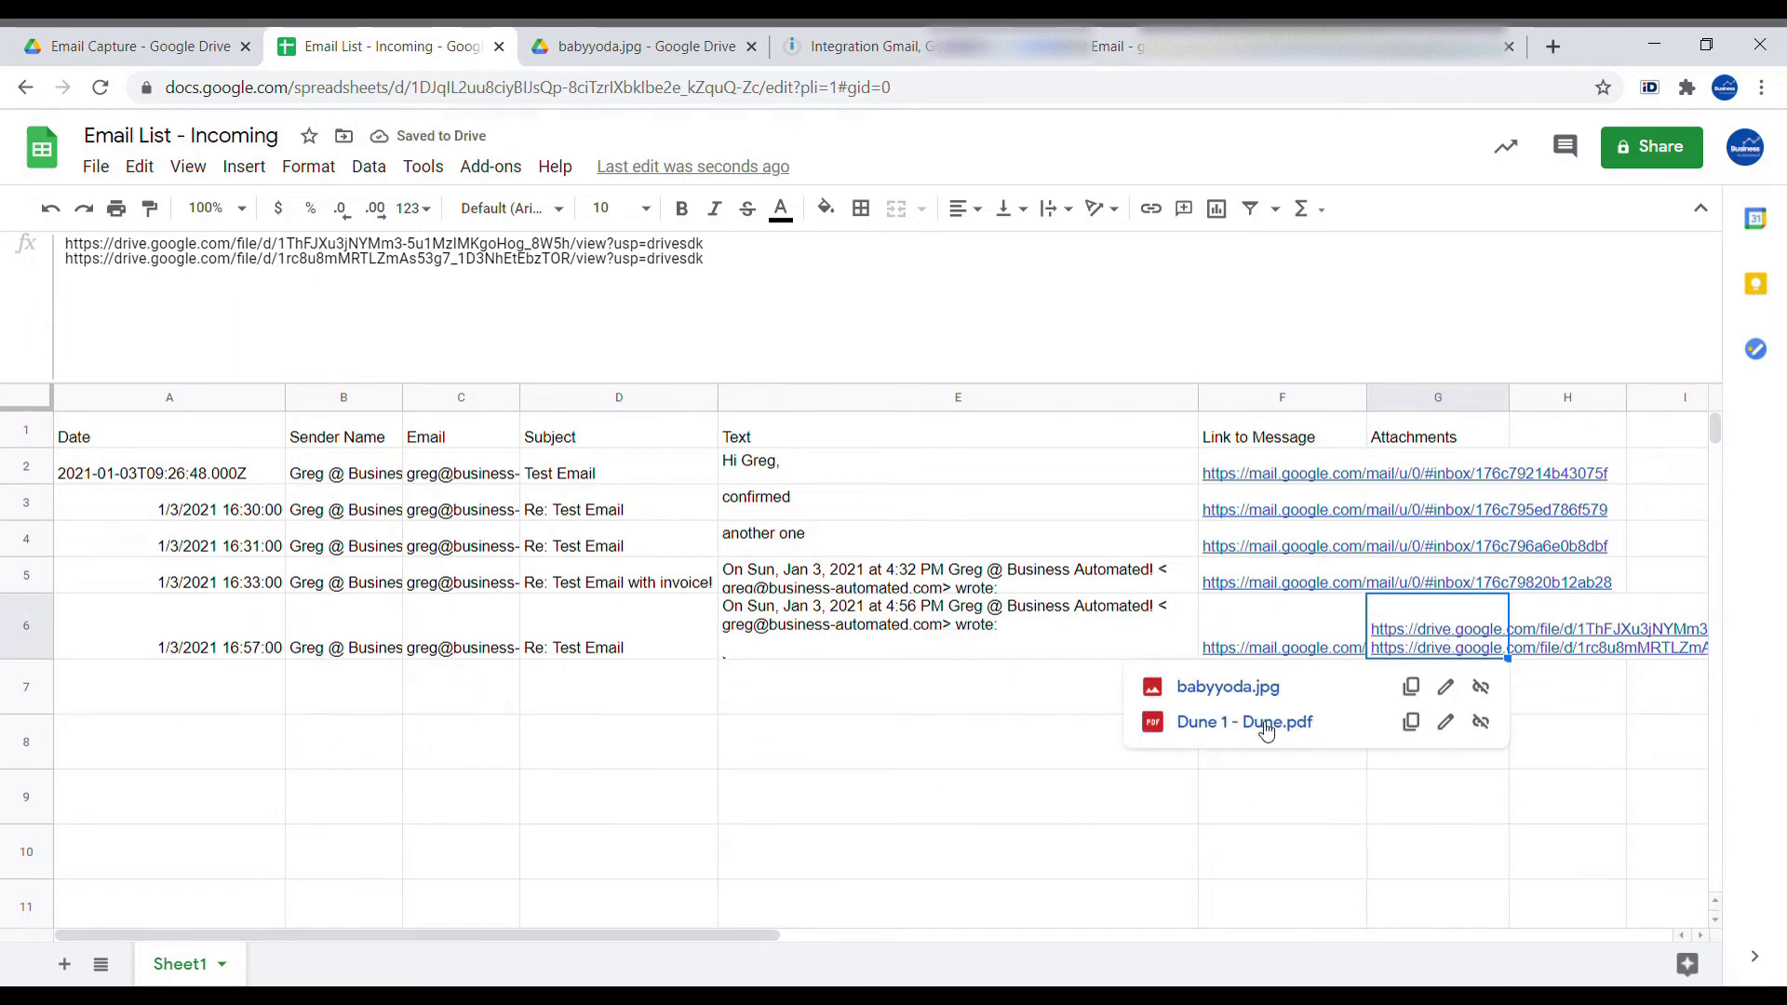
left_click(1282, 738)
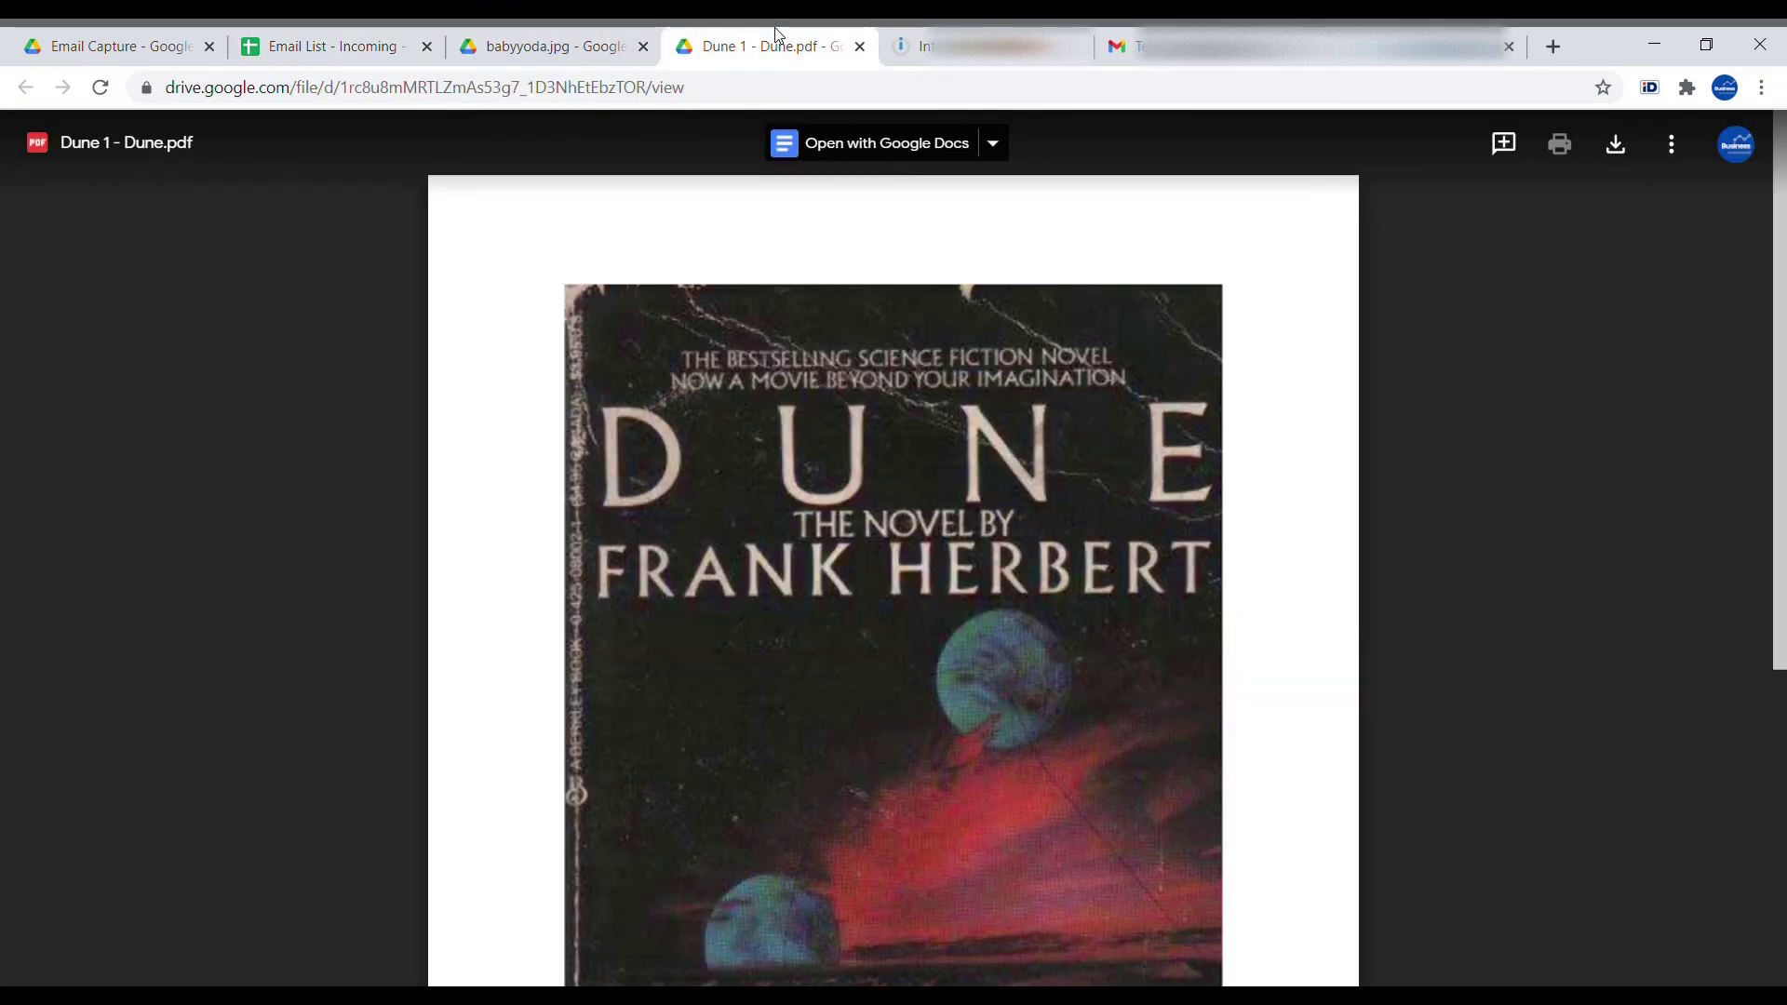
- Recheck row 6's date, email text and G6 attachment links in the sheet
left_click(367, 34)
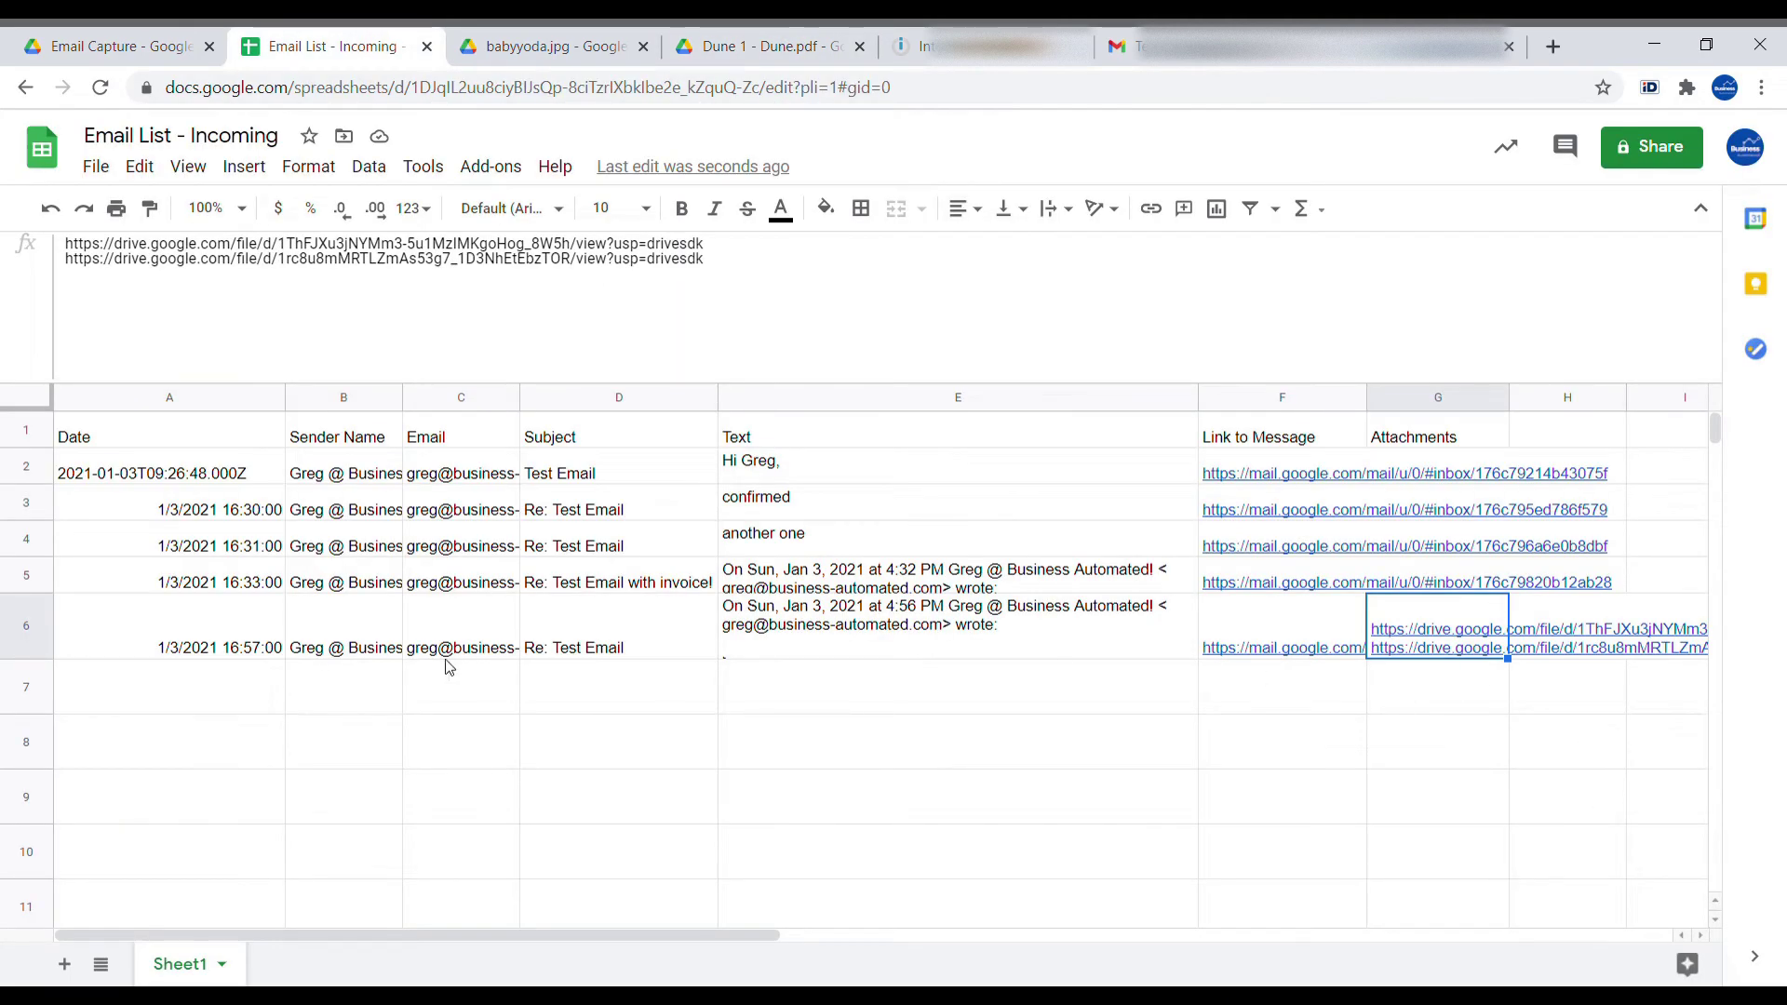
left_click(202, 641)
left_click(931, 642)
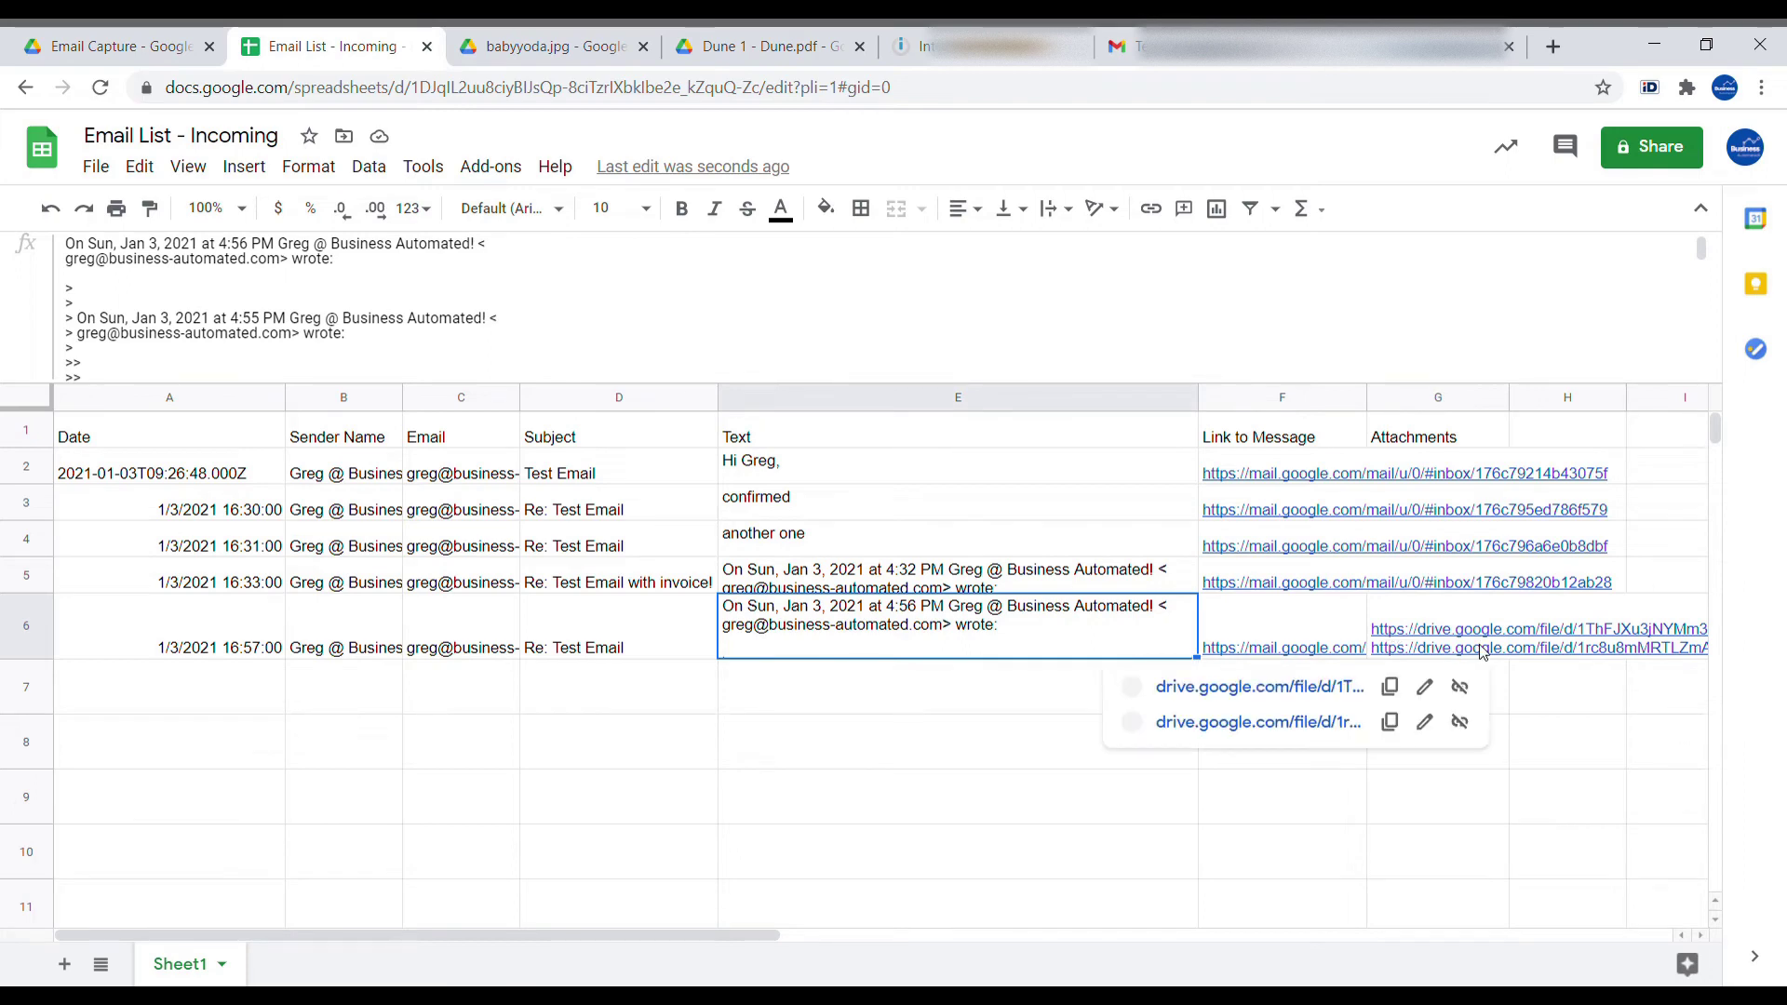
left_click(1482, 651)
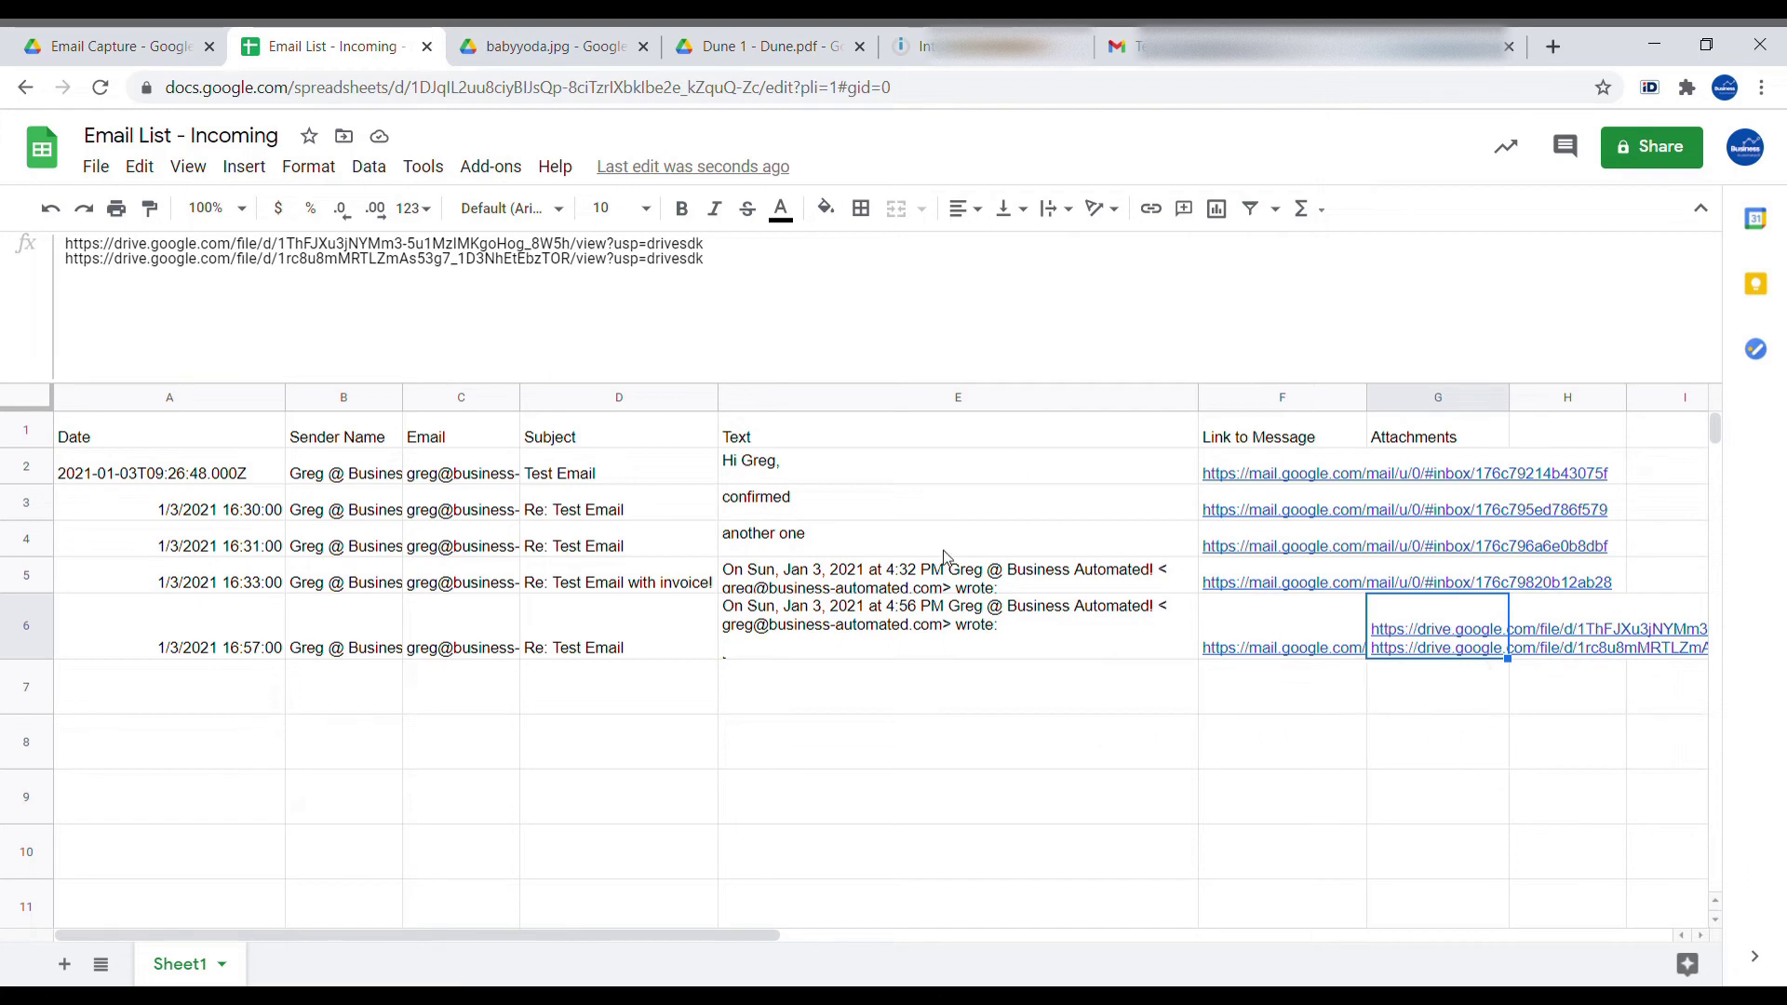
- Glance at the Dune PDF, then return to Integromat and open the Google Sheets module
left_click(758, 46)
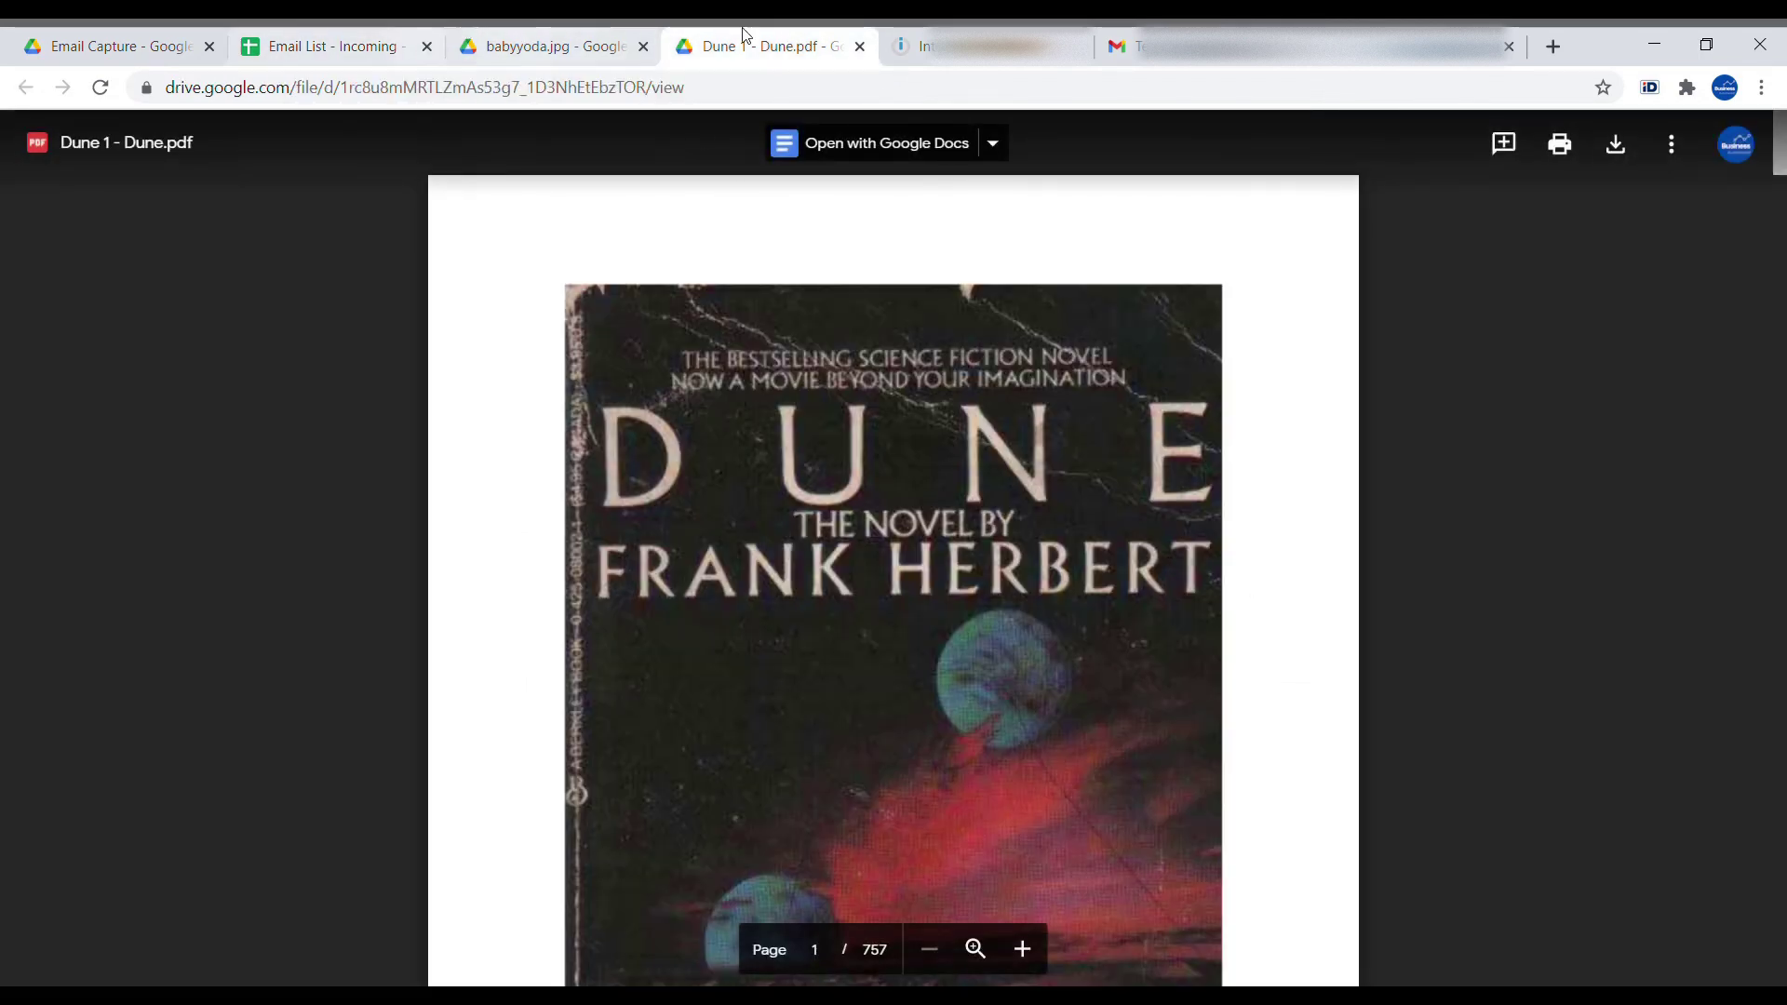
left_click(991, 45)
left_click(1559, 428)
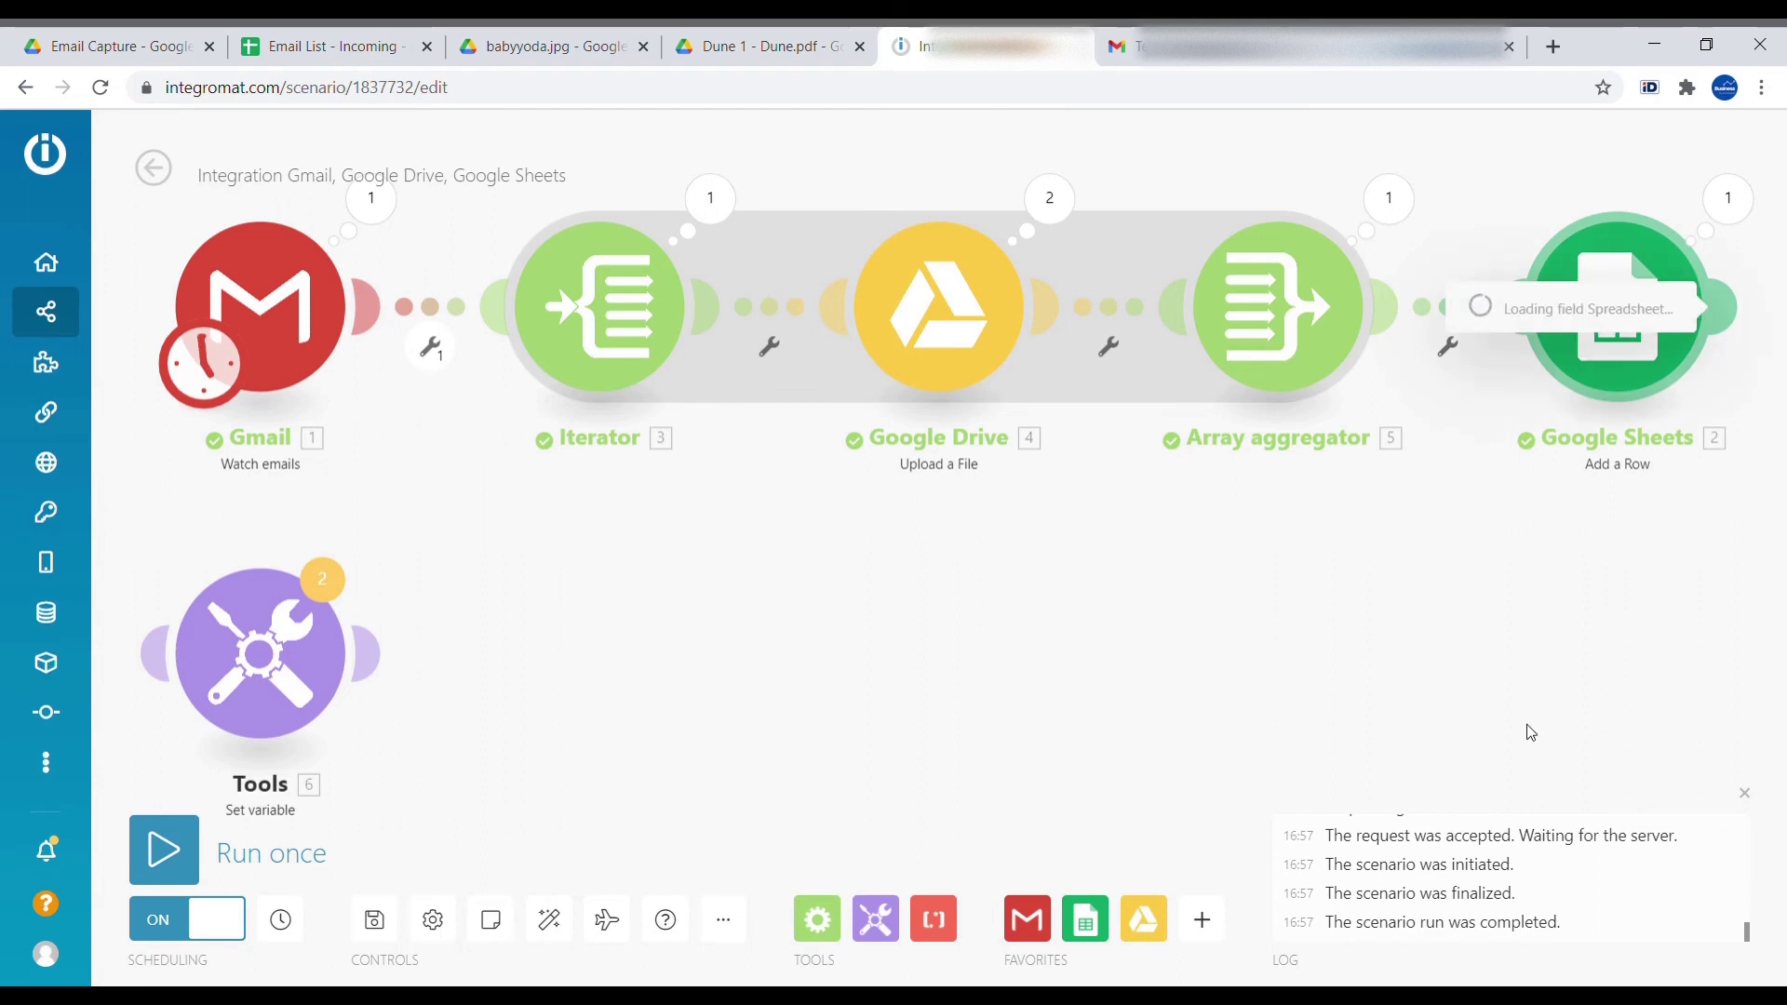
- Map column H to the Array aggregator's Array[1]: Web View Link item
scroll(1433, 758, "down", 8)
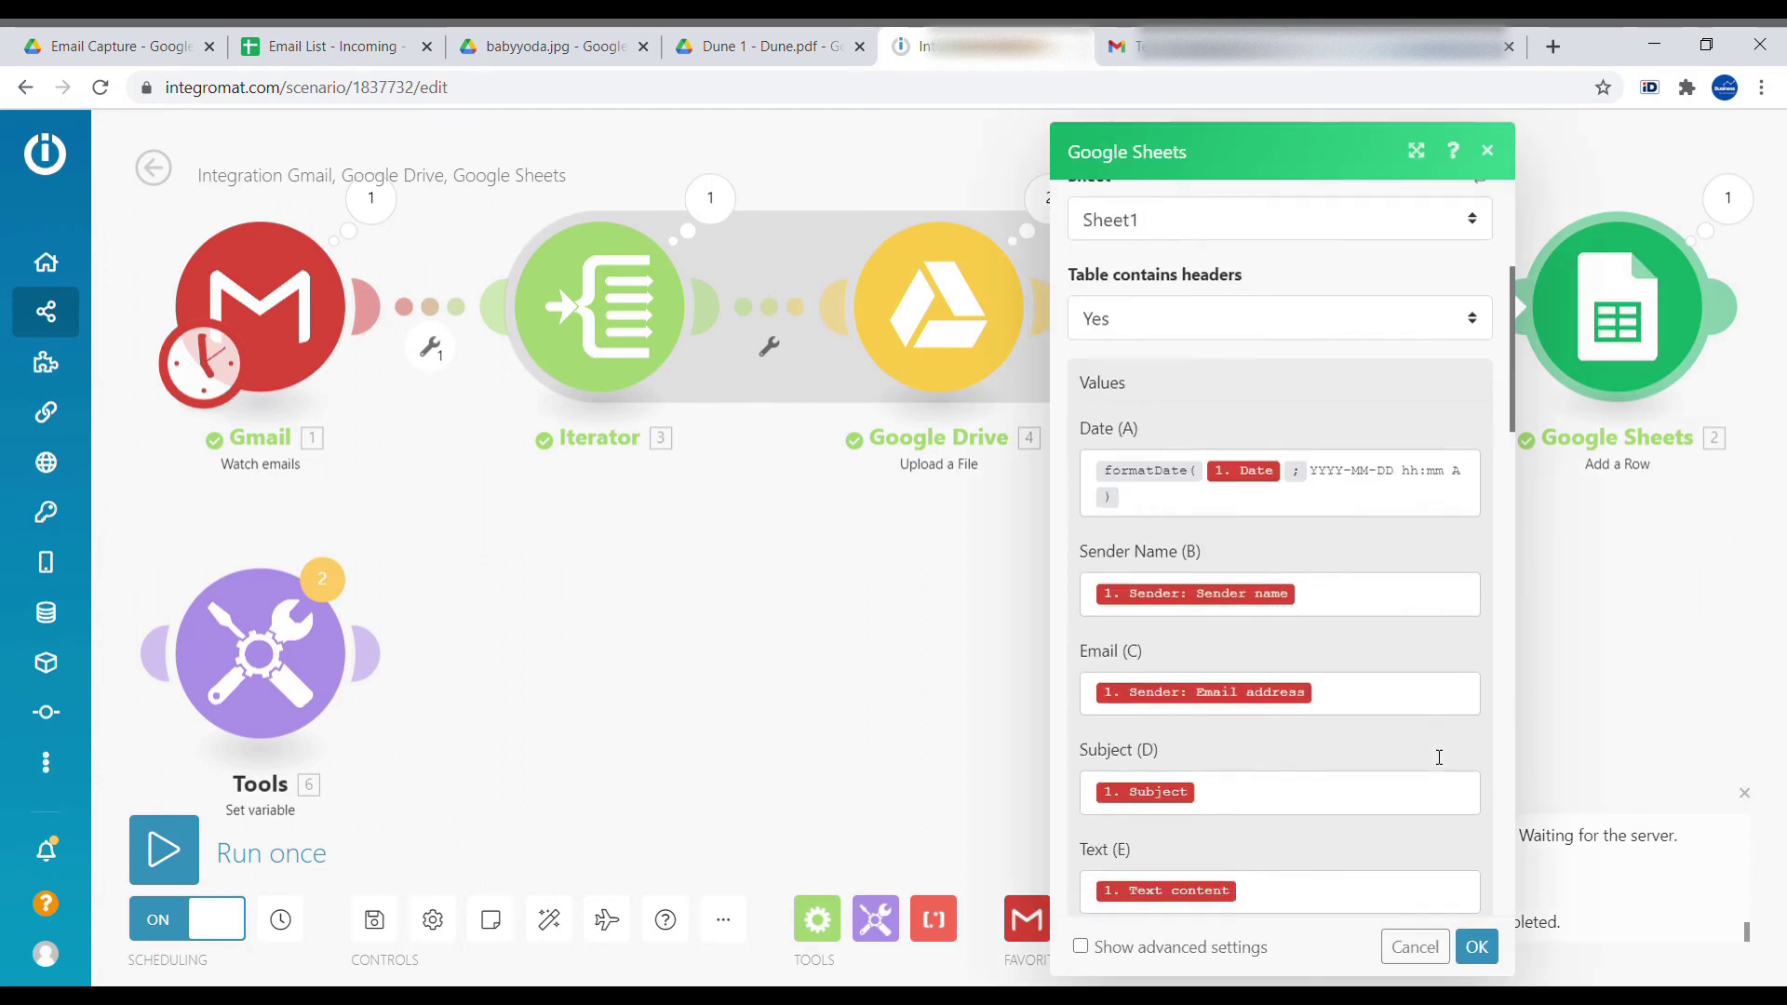
scroll(1435, 777, "down", 4)
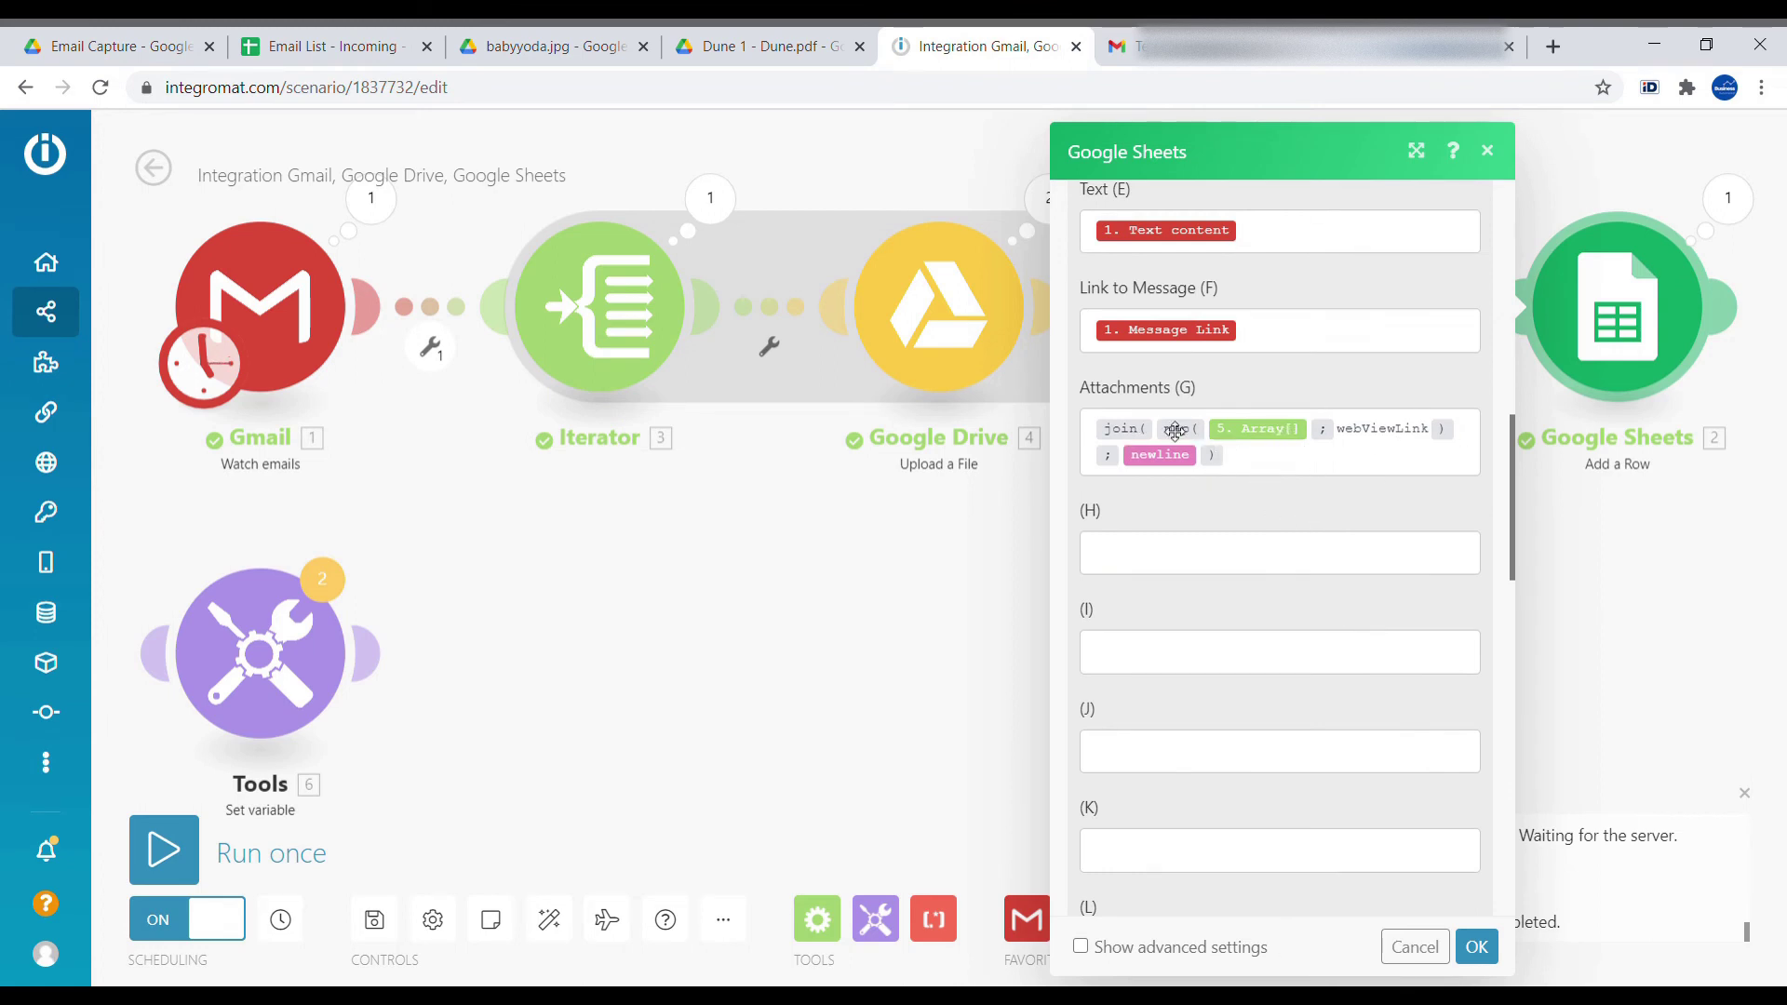
left_click(1197, 554)
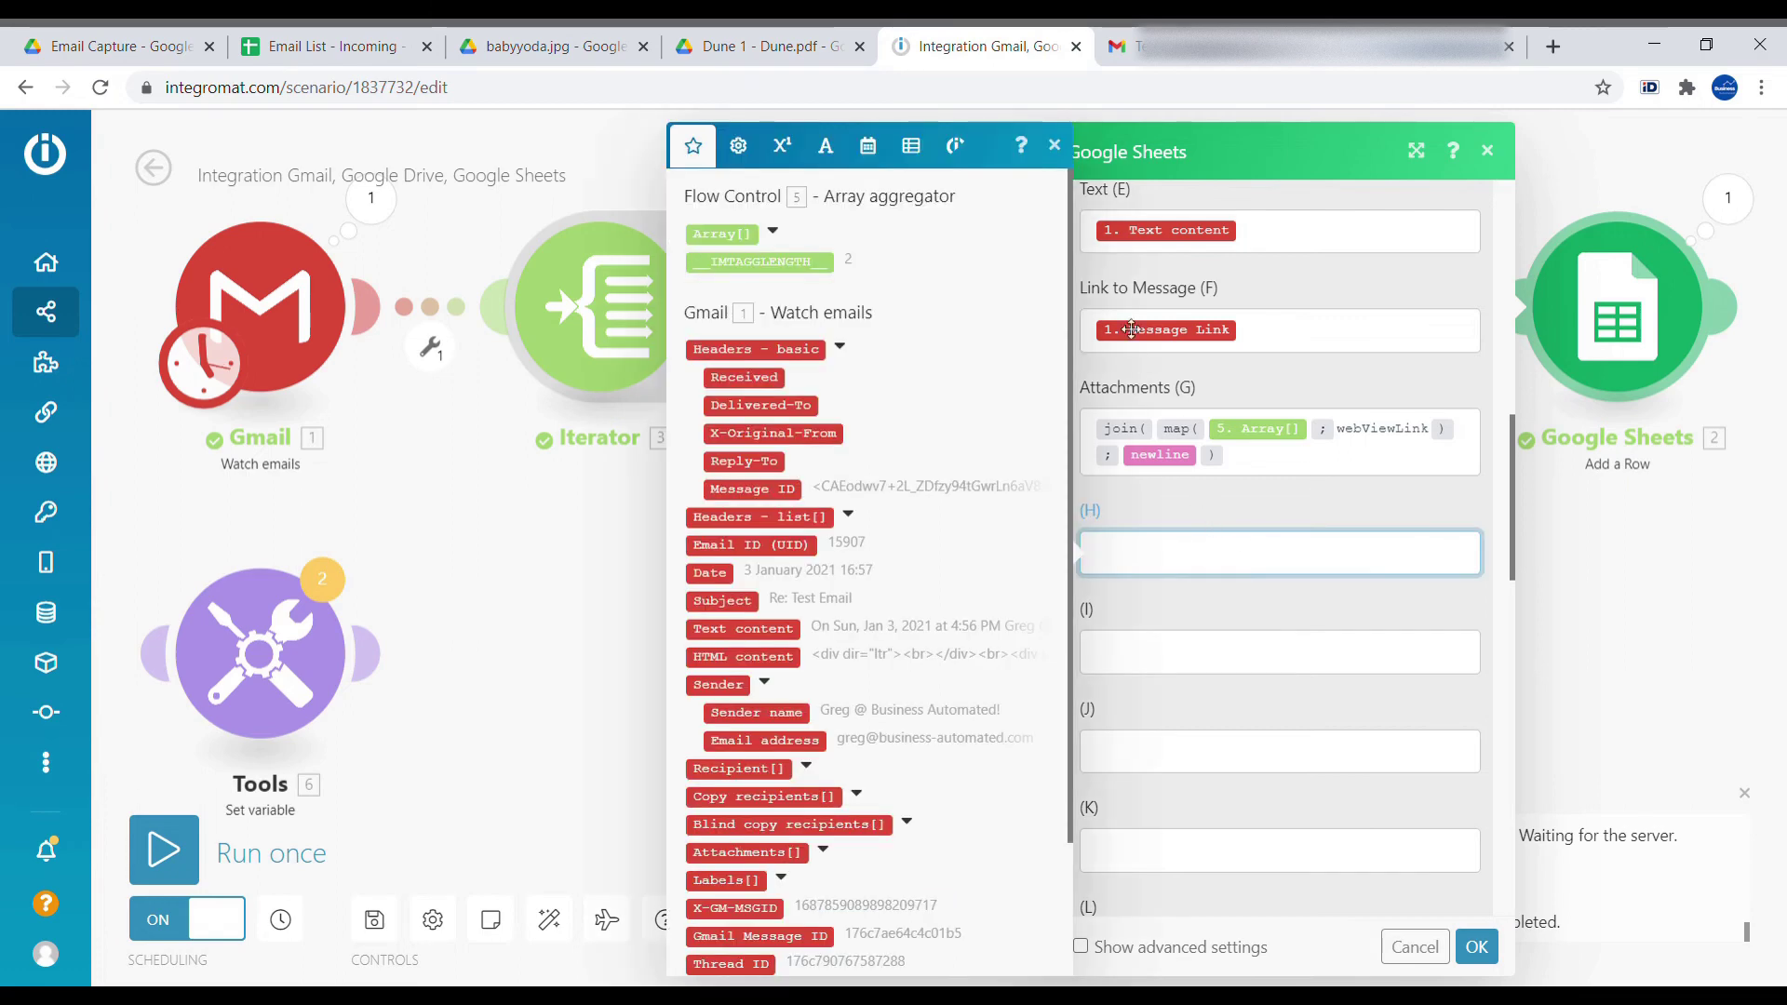
left_click(773, 234)
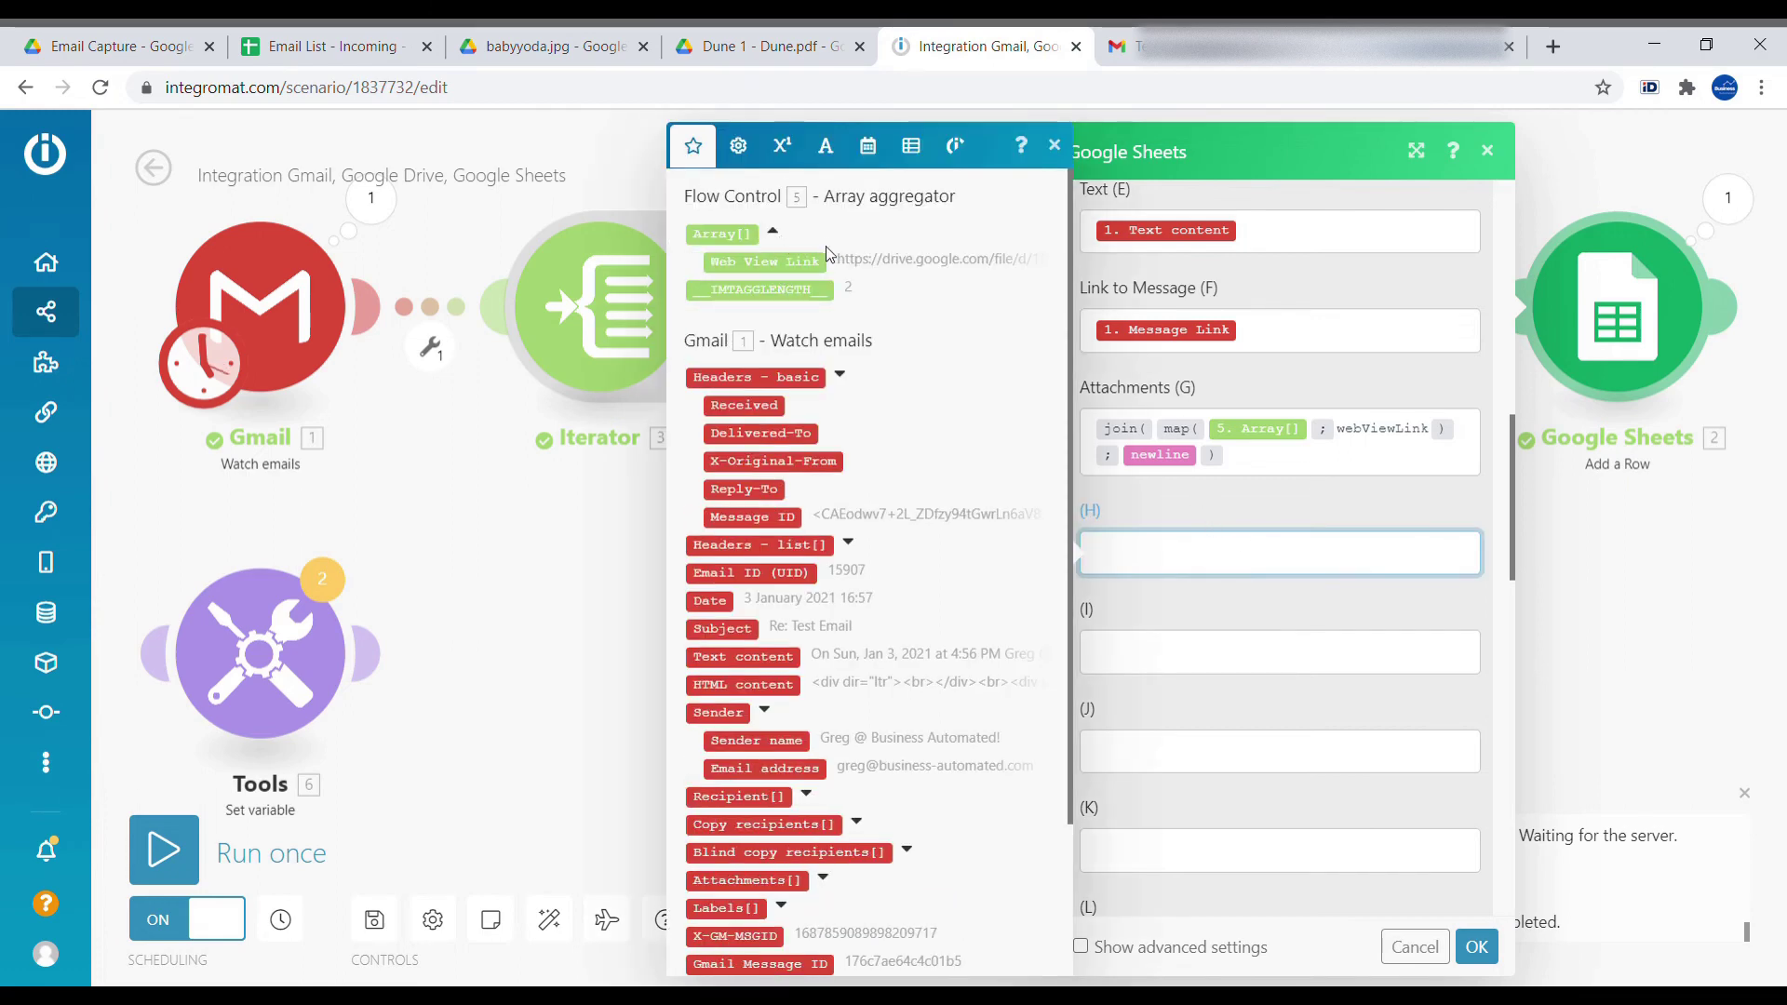
left_click(782, 264)
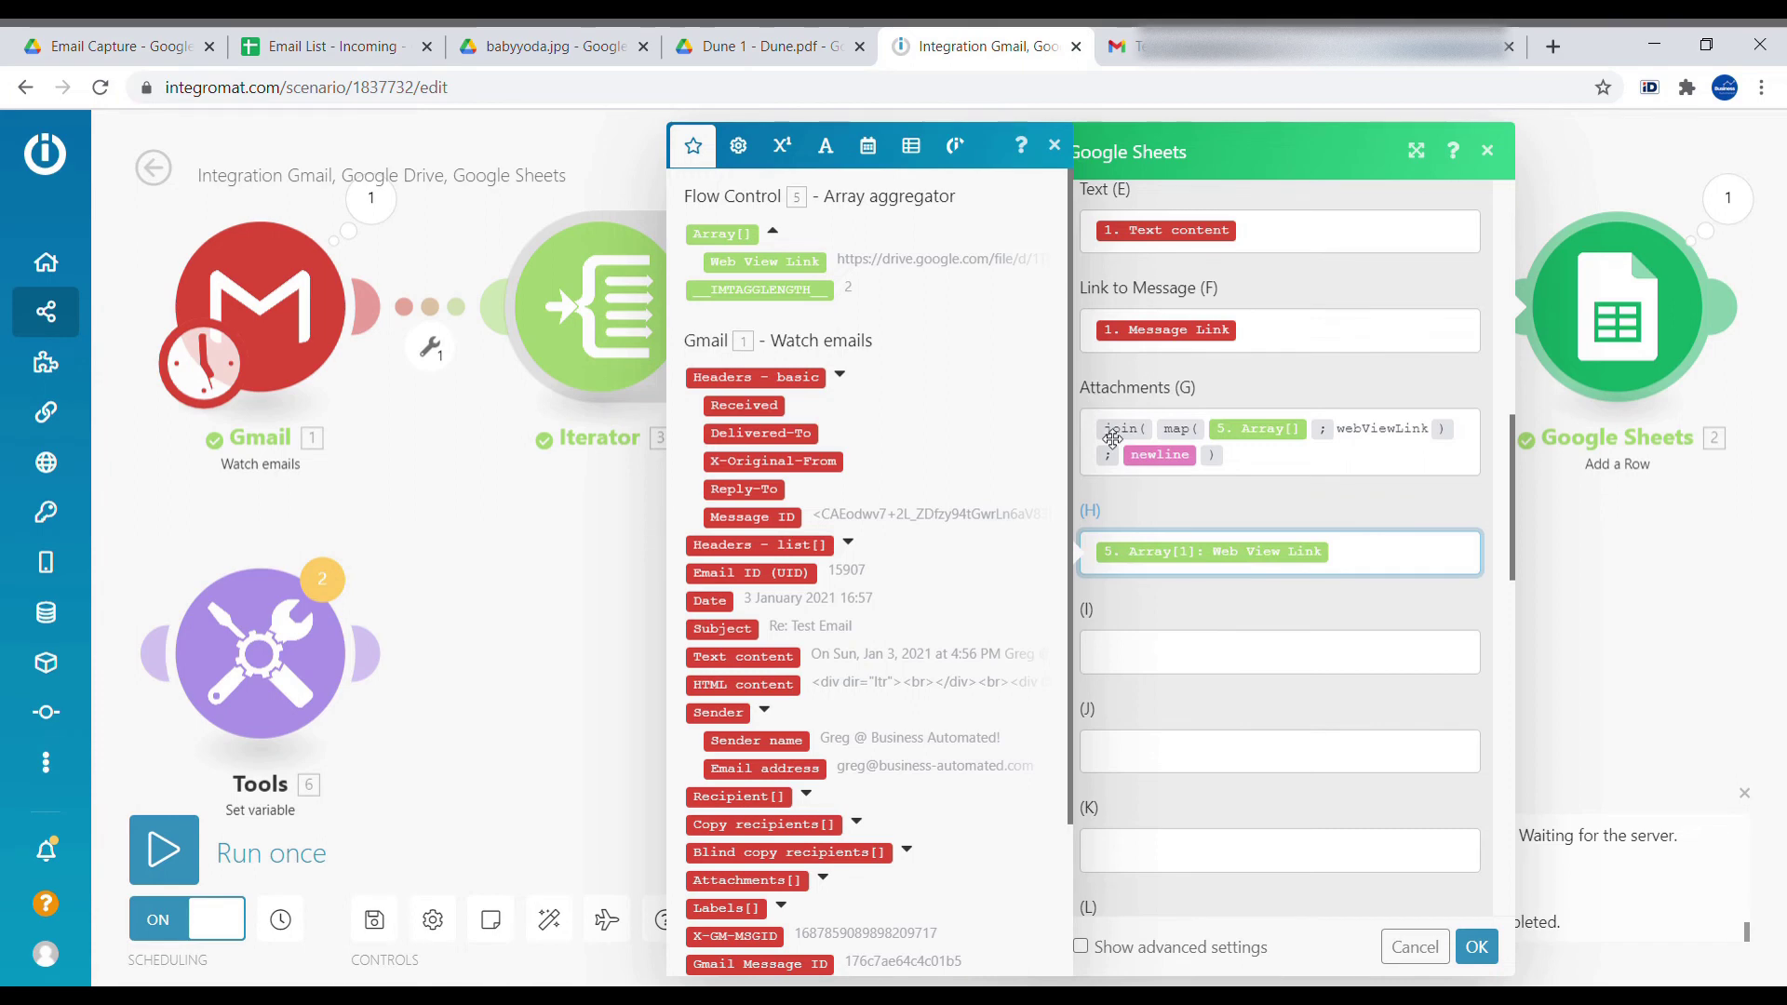
- Replace column I's join formula with a single Web View Link token using array index 2
left_click(1171, 658)
type("join( map( 5. Array[] ; webViewLink ) ; newline )")
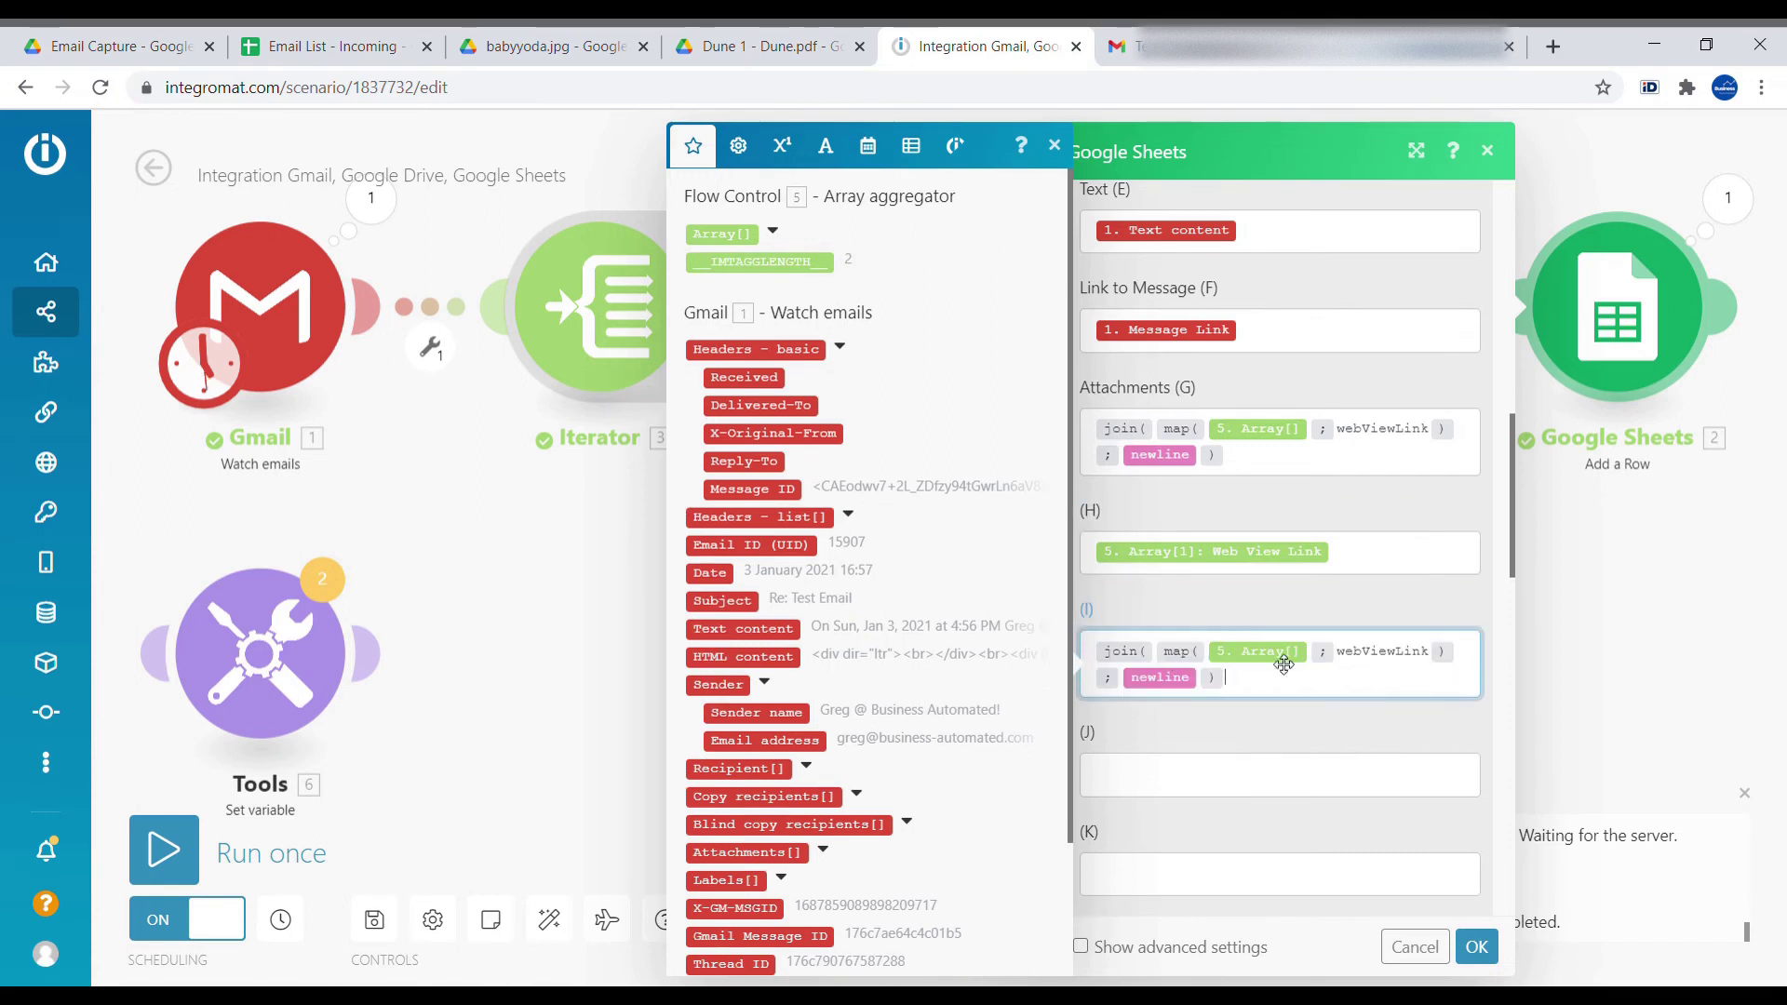
left_click(1400, 563)
key("ctrl+a")
key("ctrl+c")
left_click(1340, 681)
key("ctrl+a")
key("BackSpace")
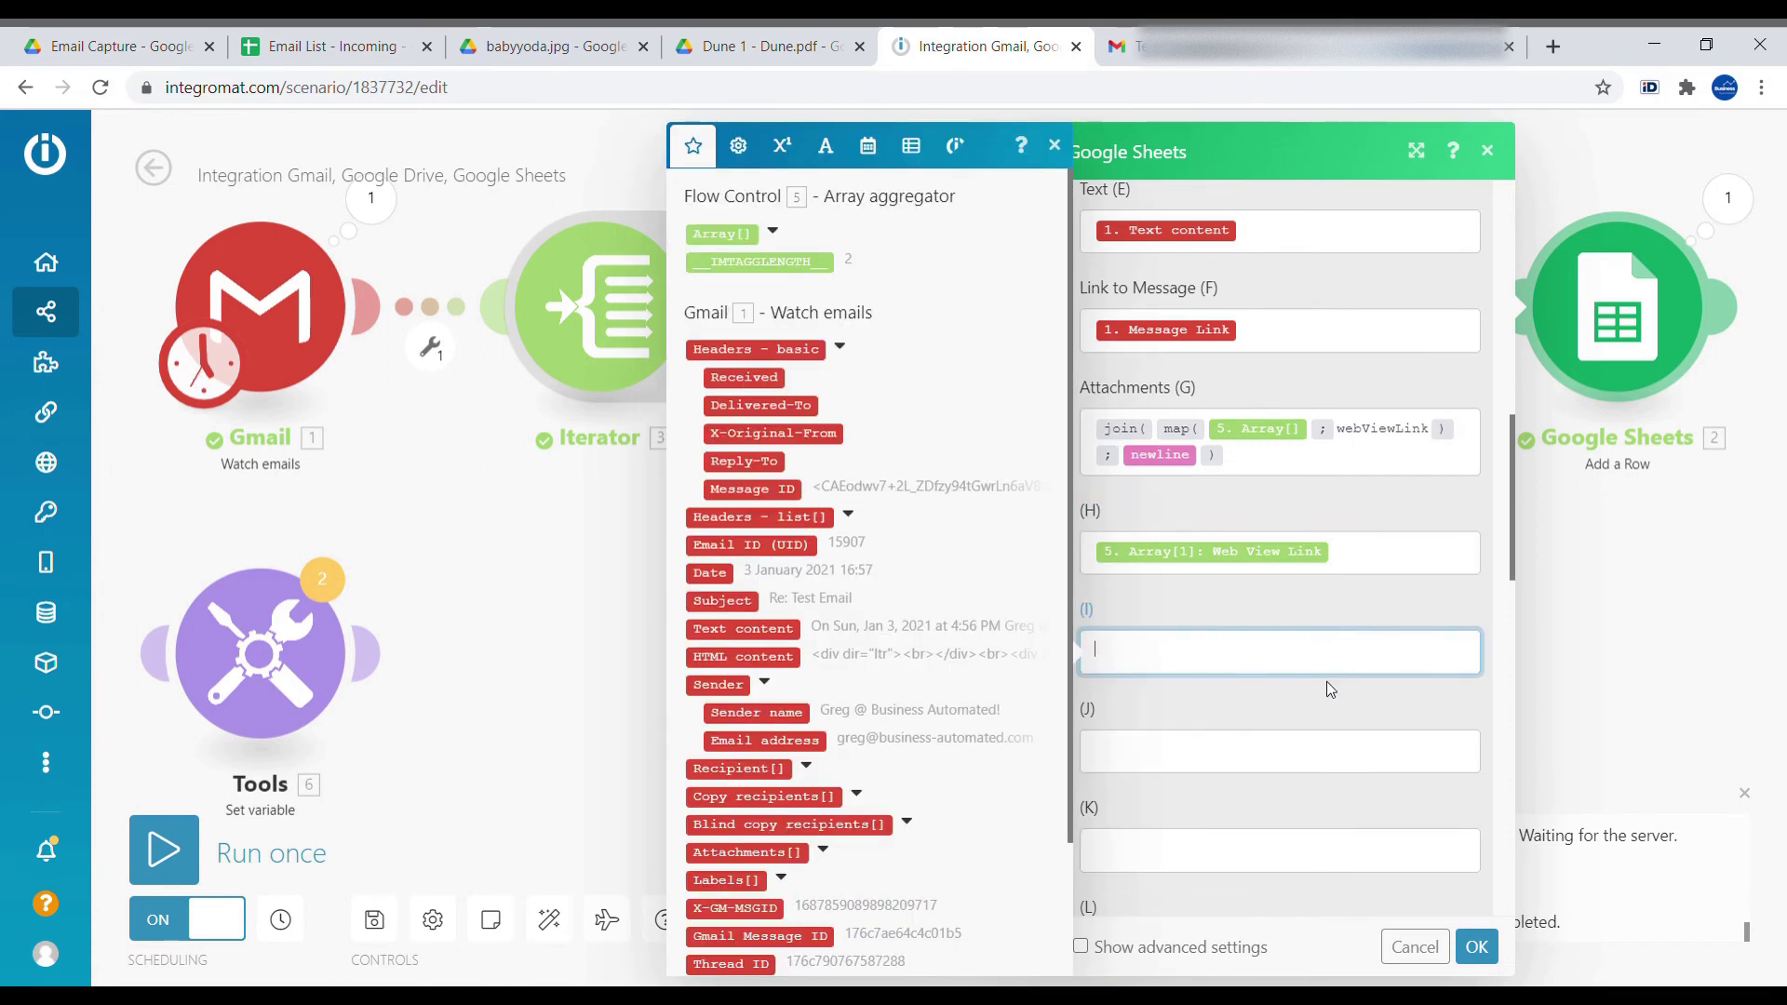
key("ctrl+v")
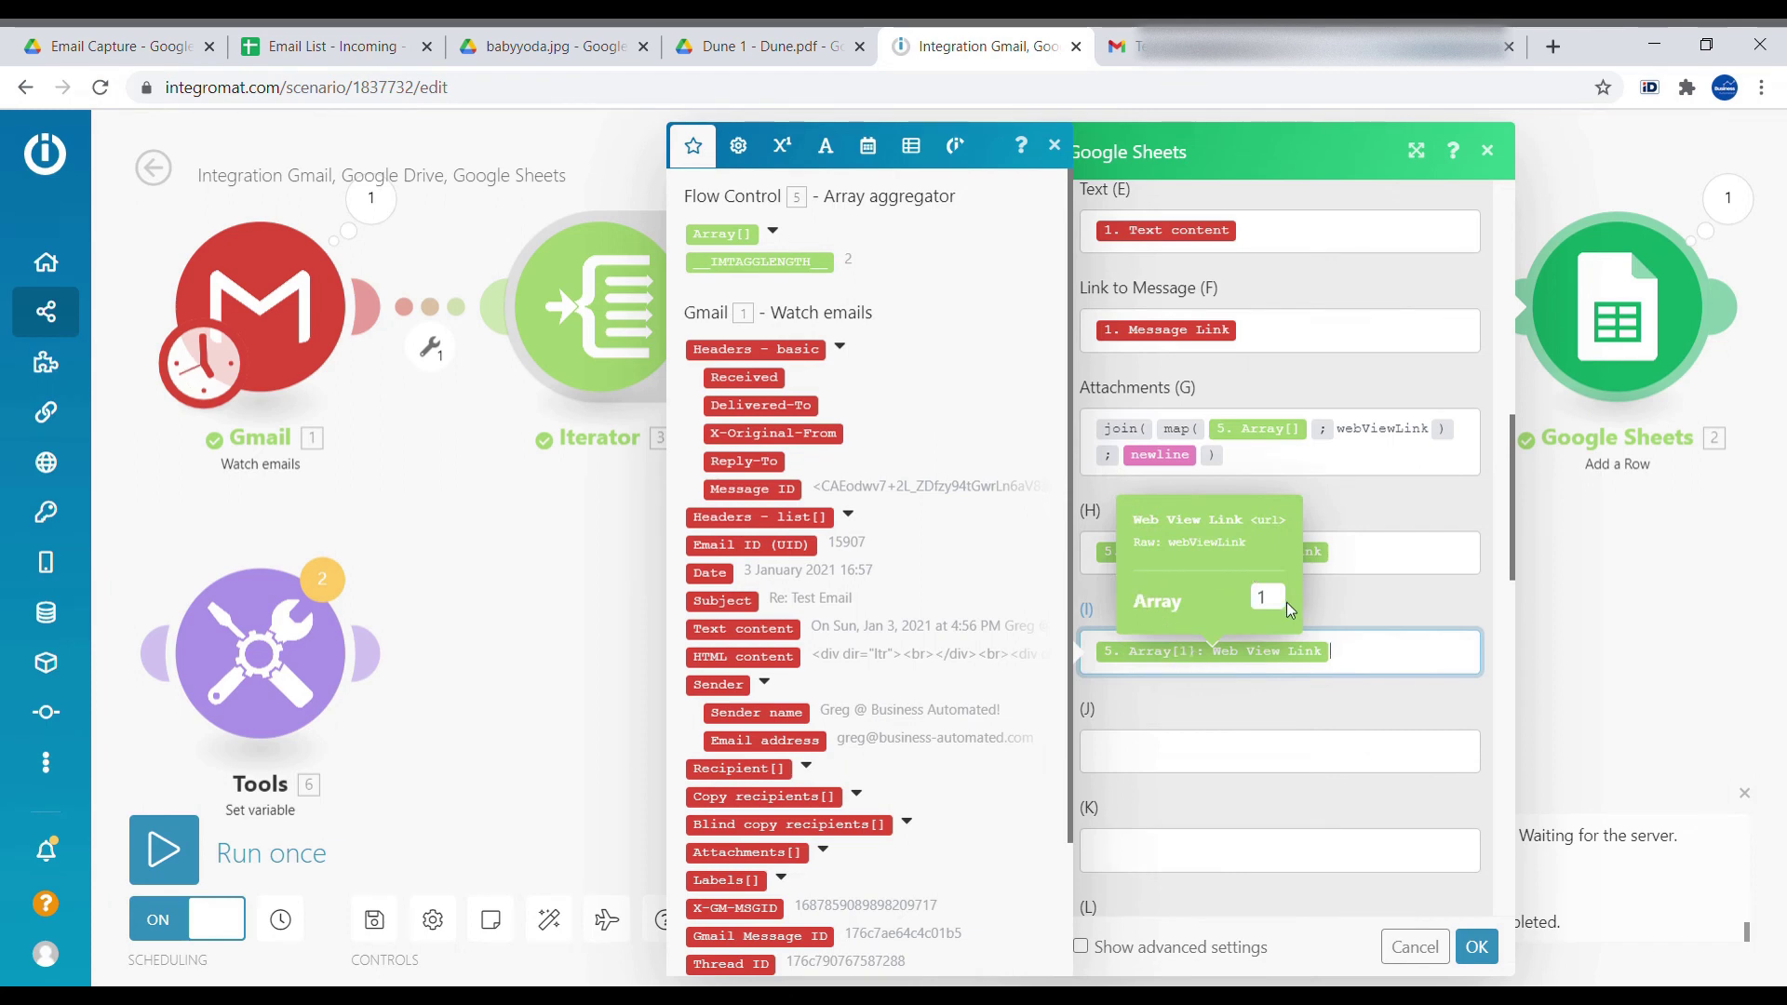
left_click_drag(1290, 611, 1247, 608)
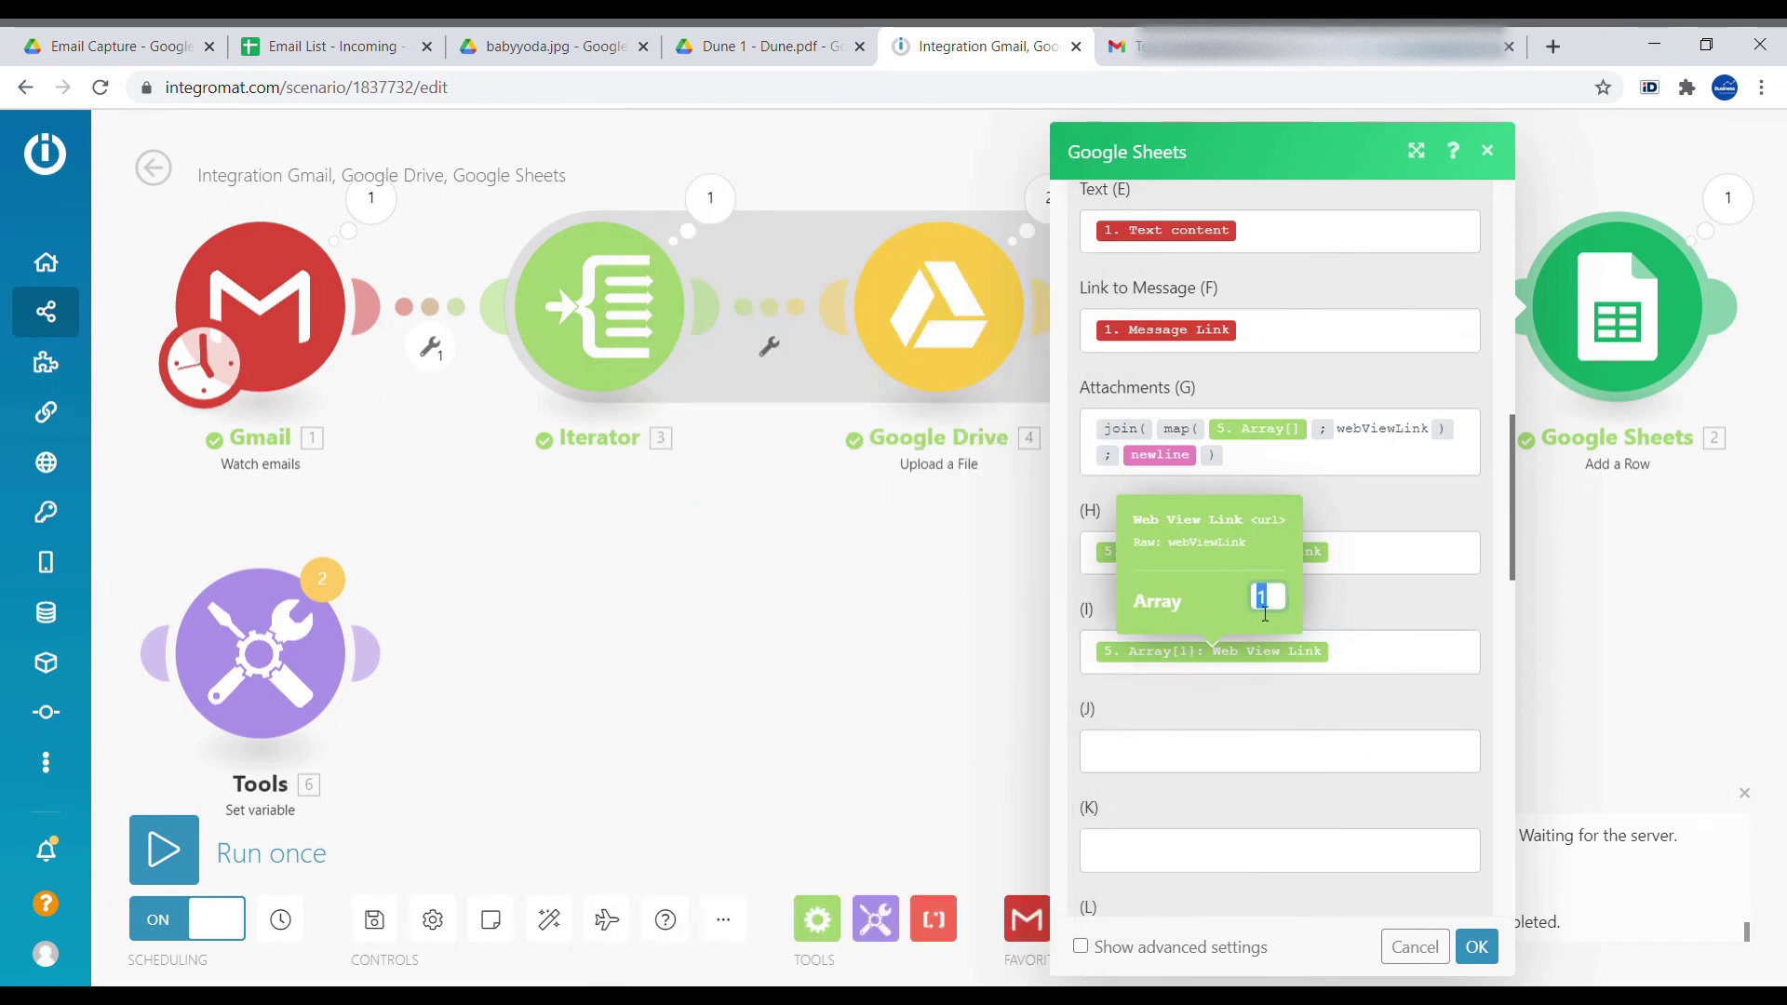
type("2")
- Map columns J and K to Web View Links at indexes 3 and 4, then confirm the module
left_click(1193, 773)
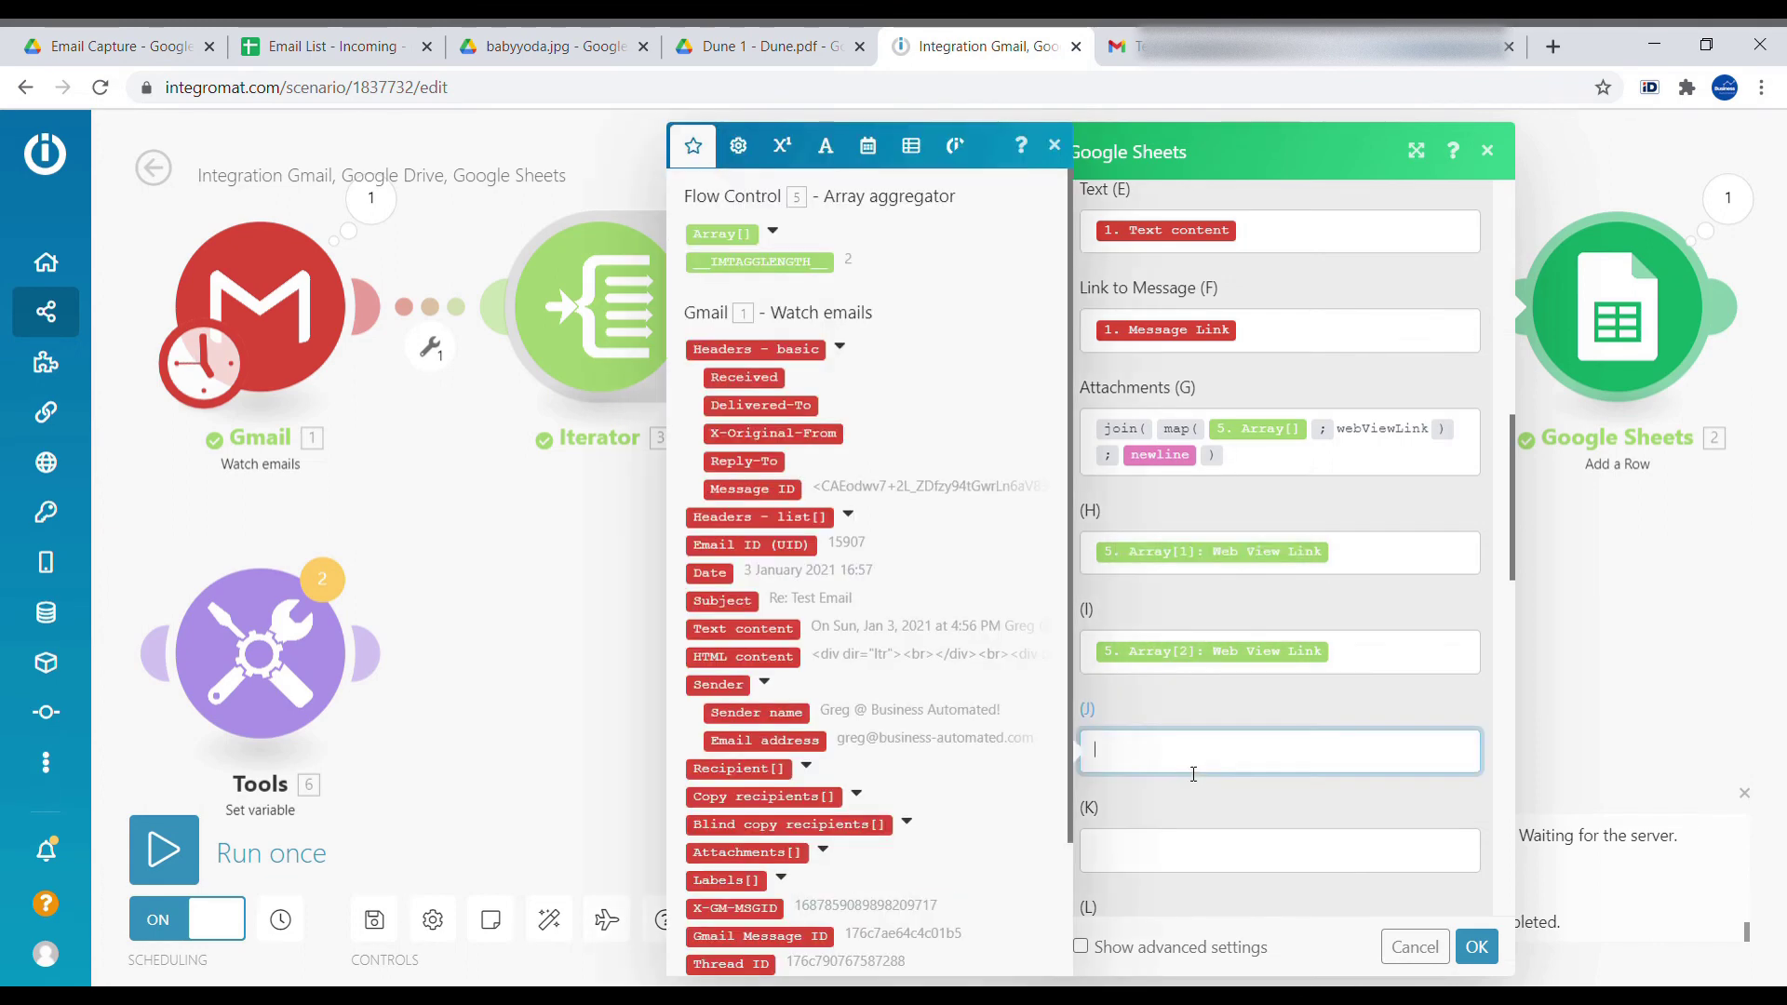
left_click_drag(1193, 761, 1195, 762)
mouse_move(1242, 752)
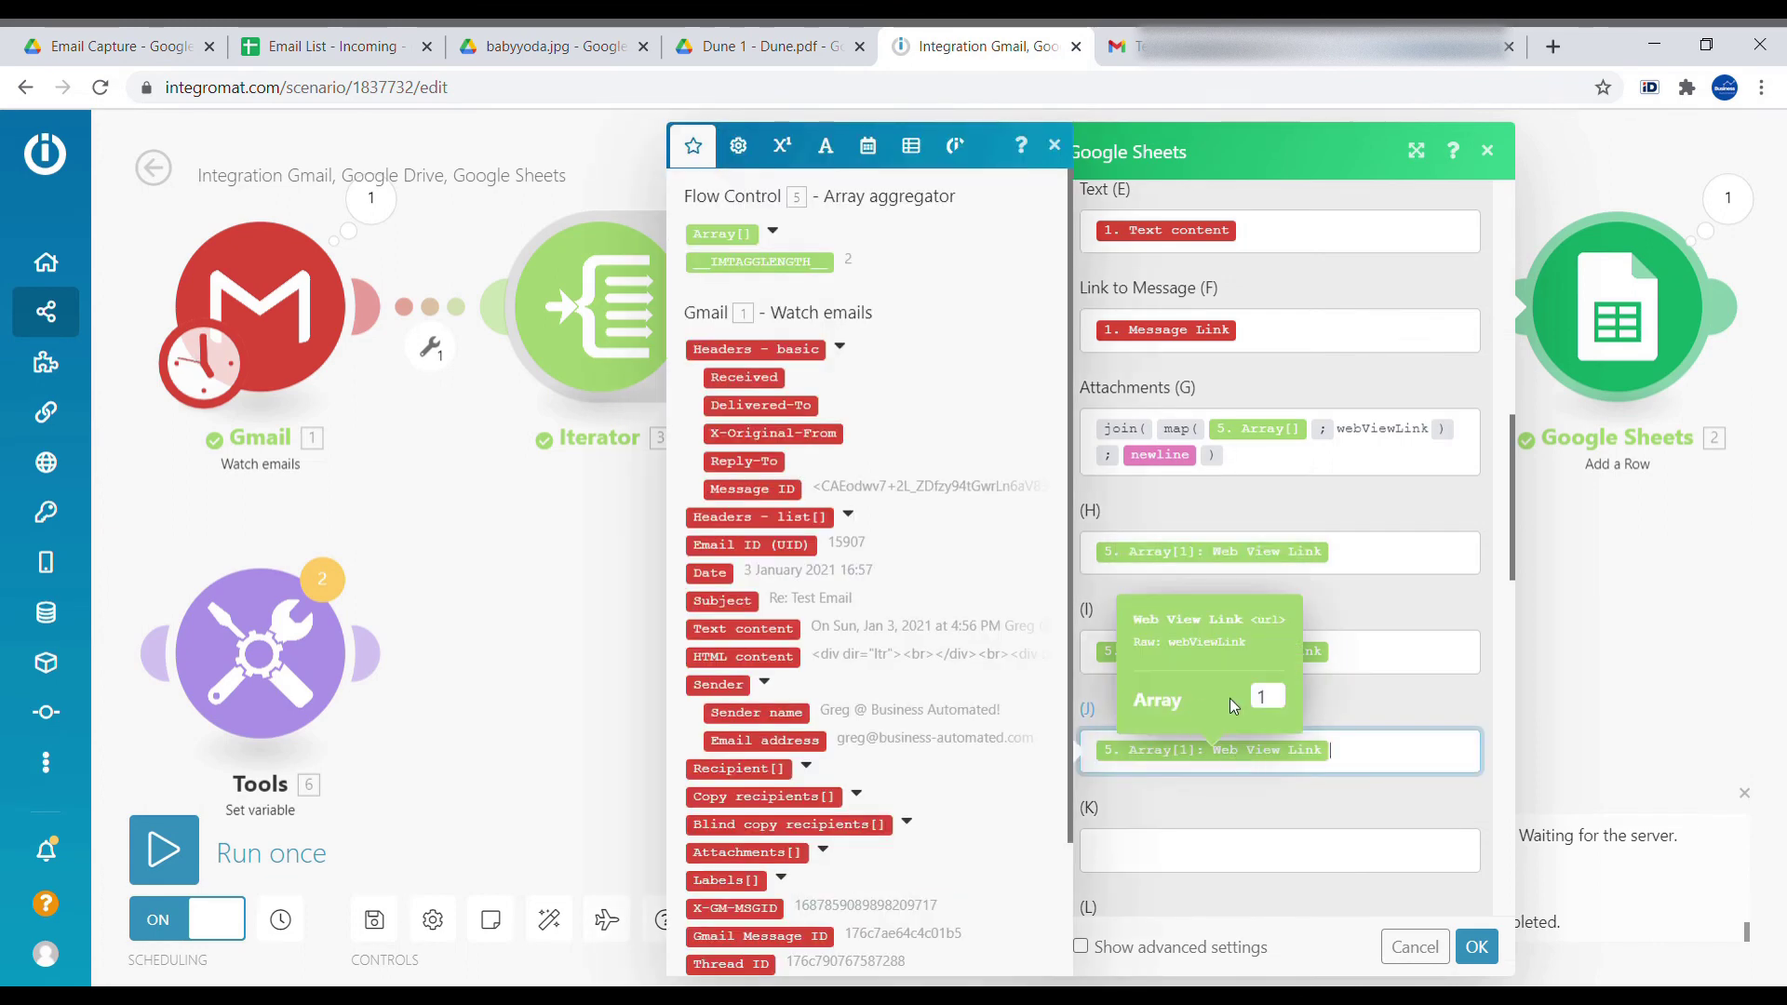
left_click(1268, 701)
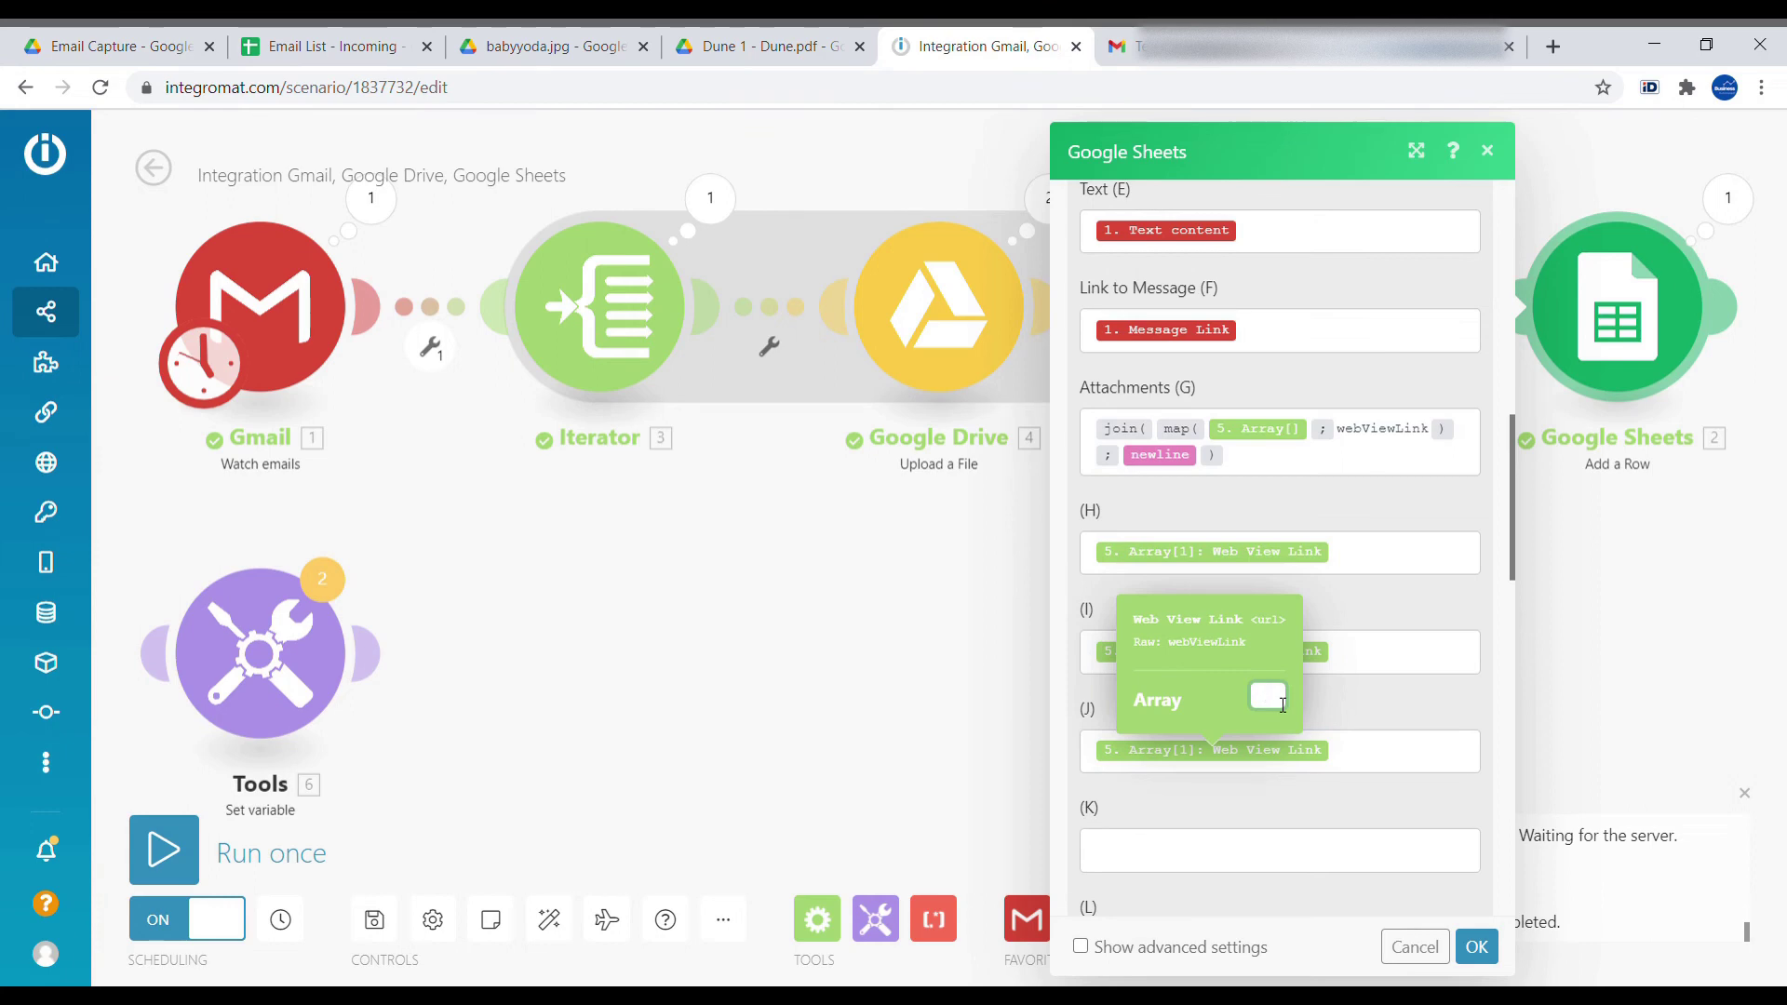
left_click(1211, 840)
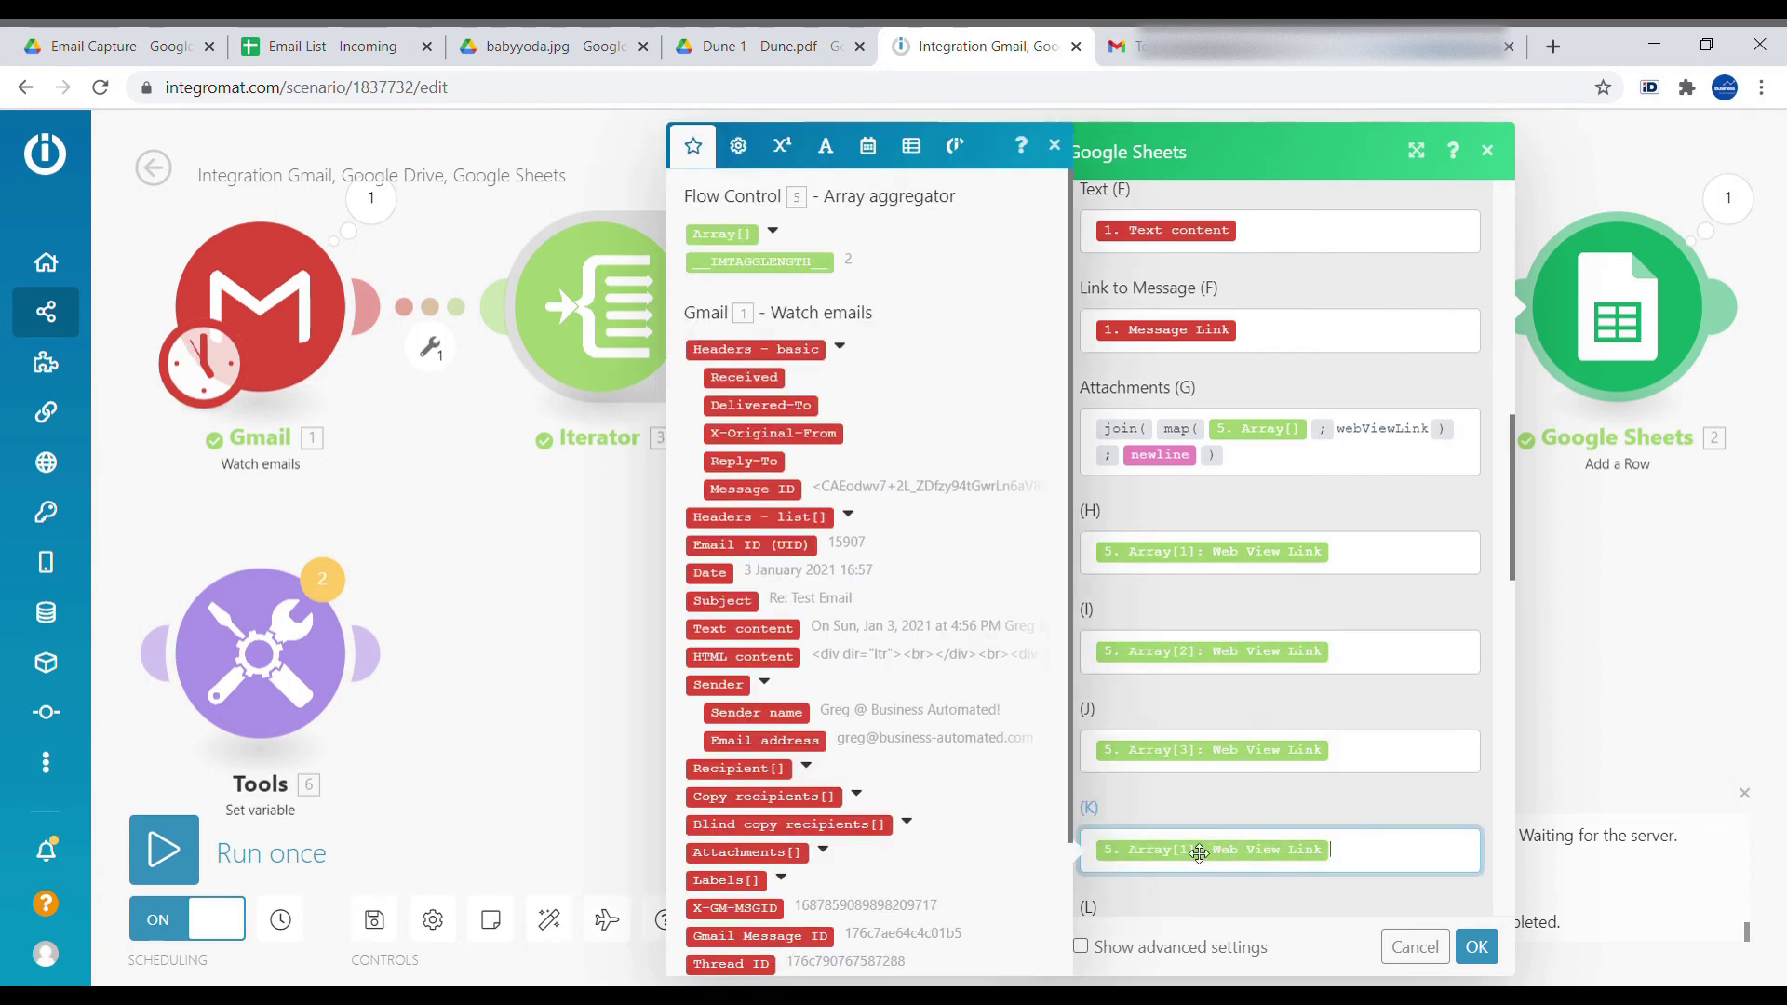
left_click(1476, 946)
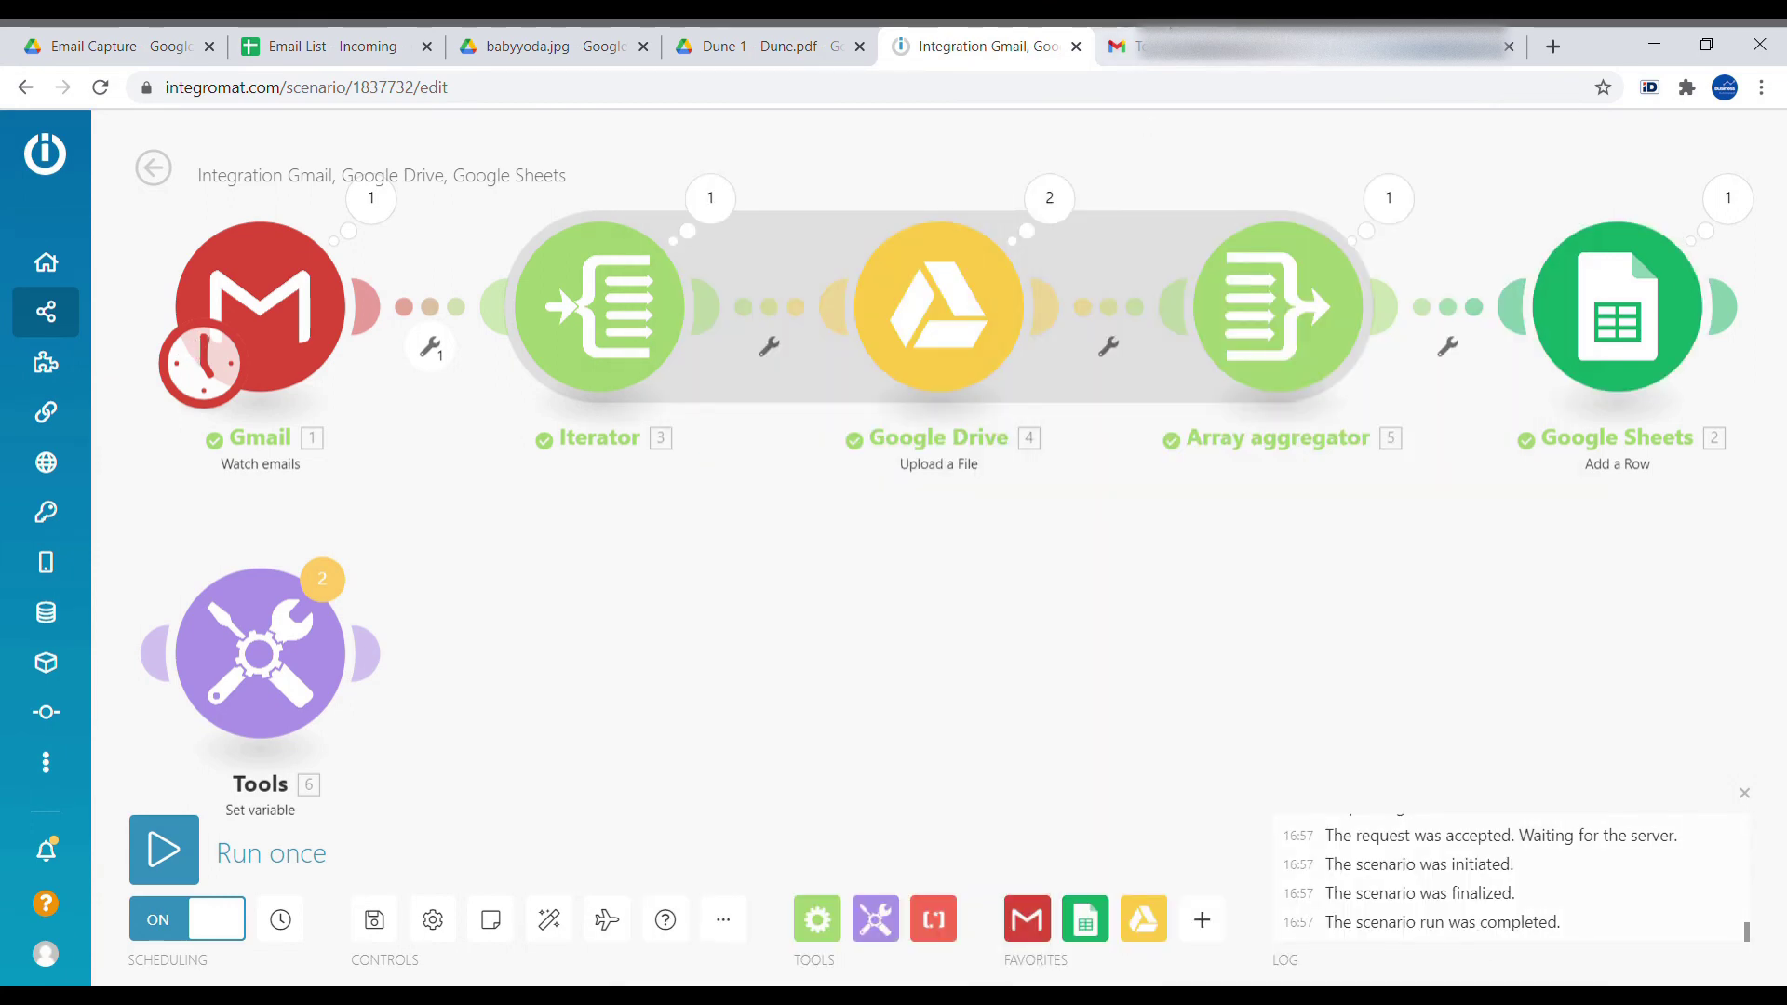
- Reply to the Gmail test email with two copies each of Dune 1 - Dune.pdf and babyyoda.jpg
key("ctrl+Tab")
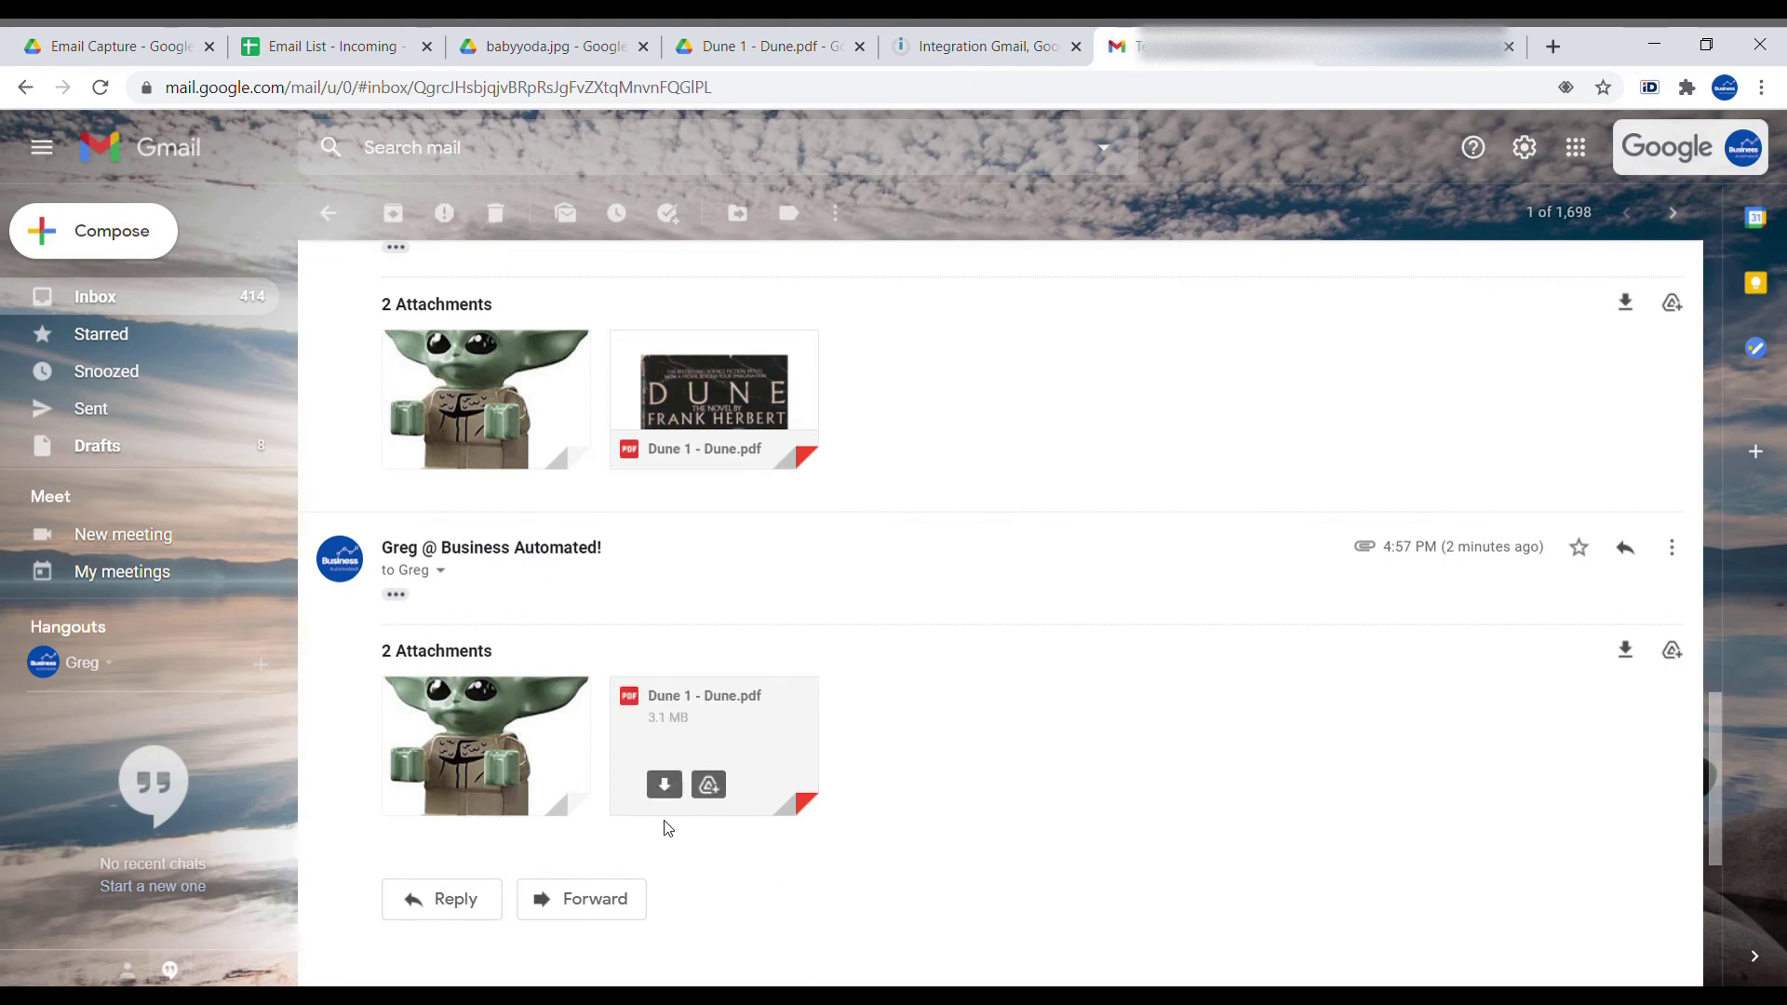
left_click(470, 907)
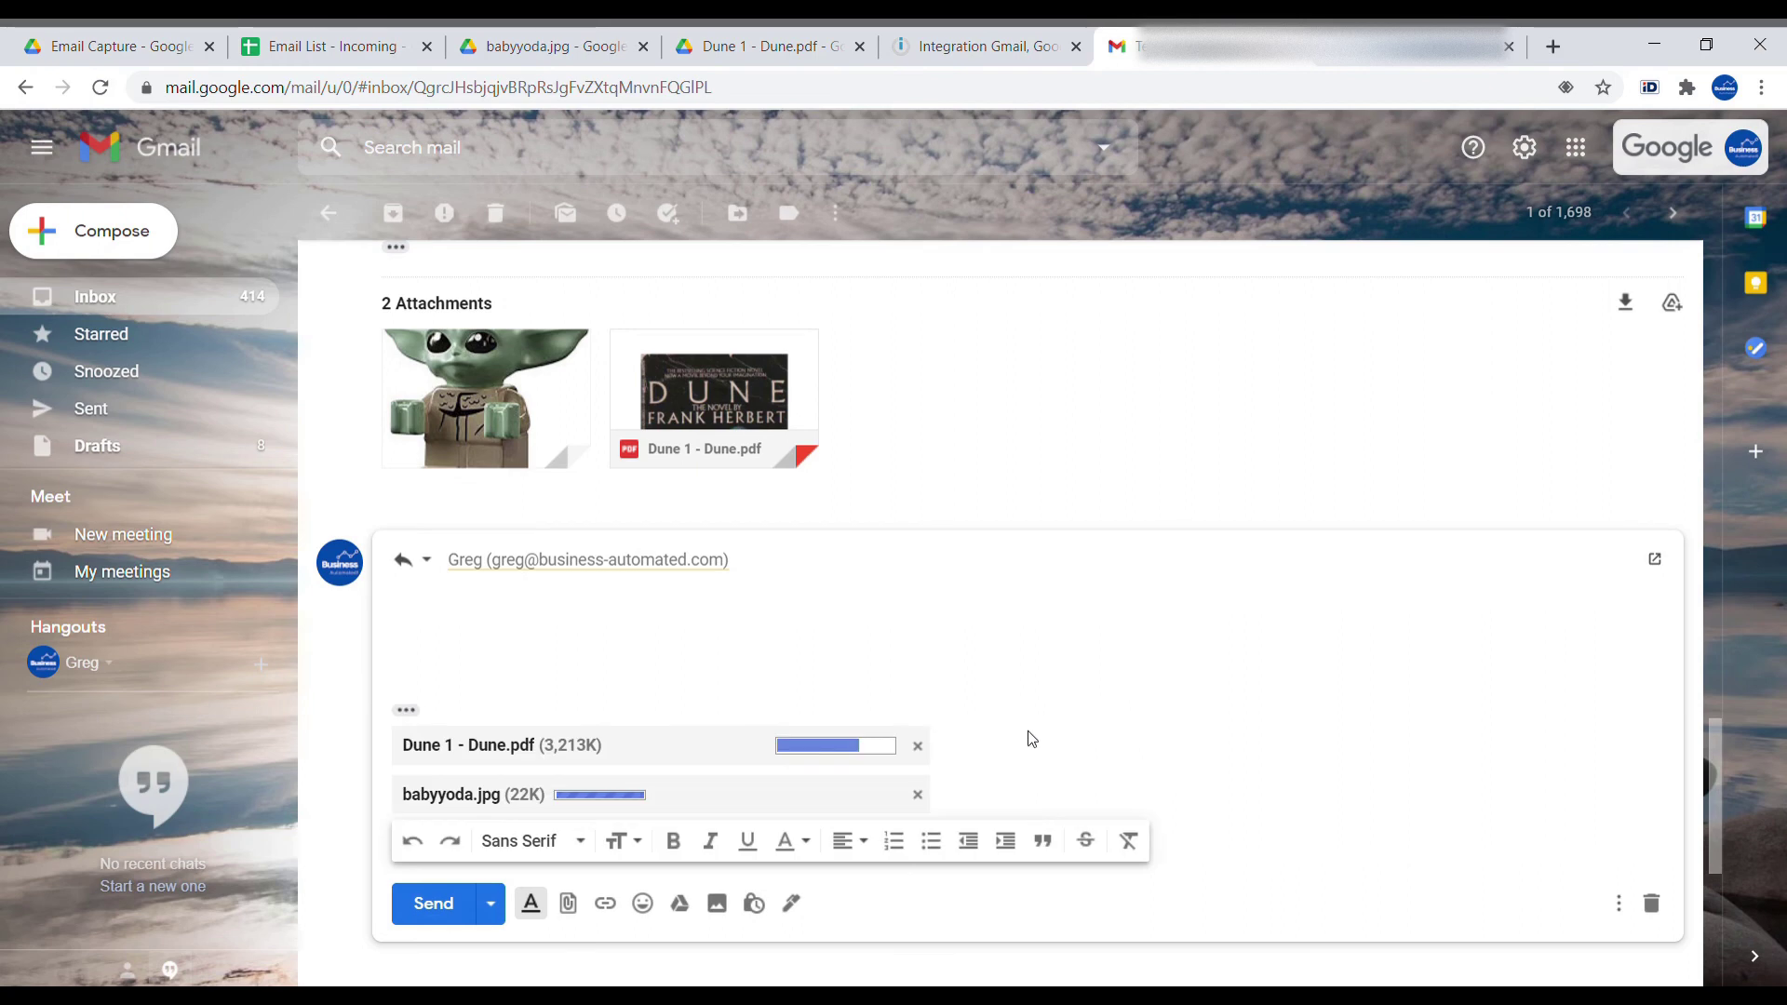
scroll(1004, 738, "down", 1)
scroll(1162, 574, "down", 1)
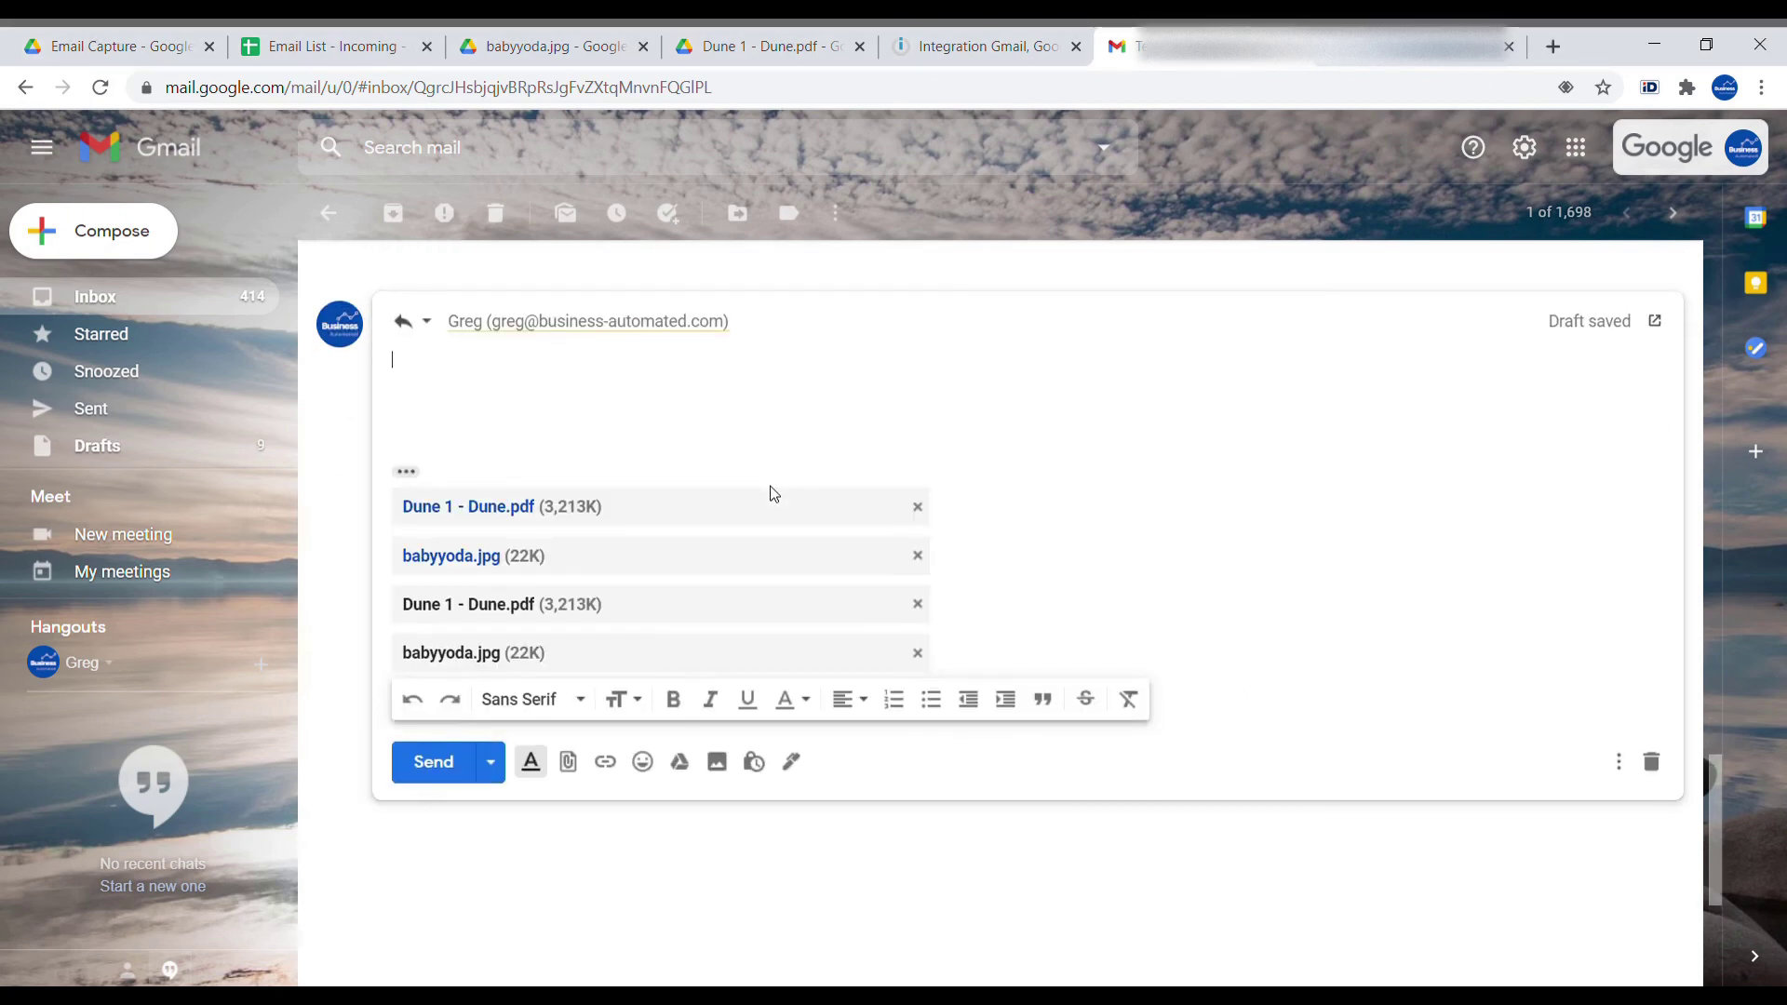
left_click(433, 761)
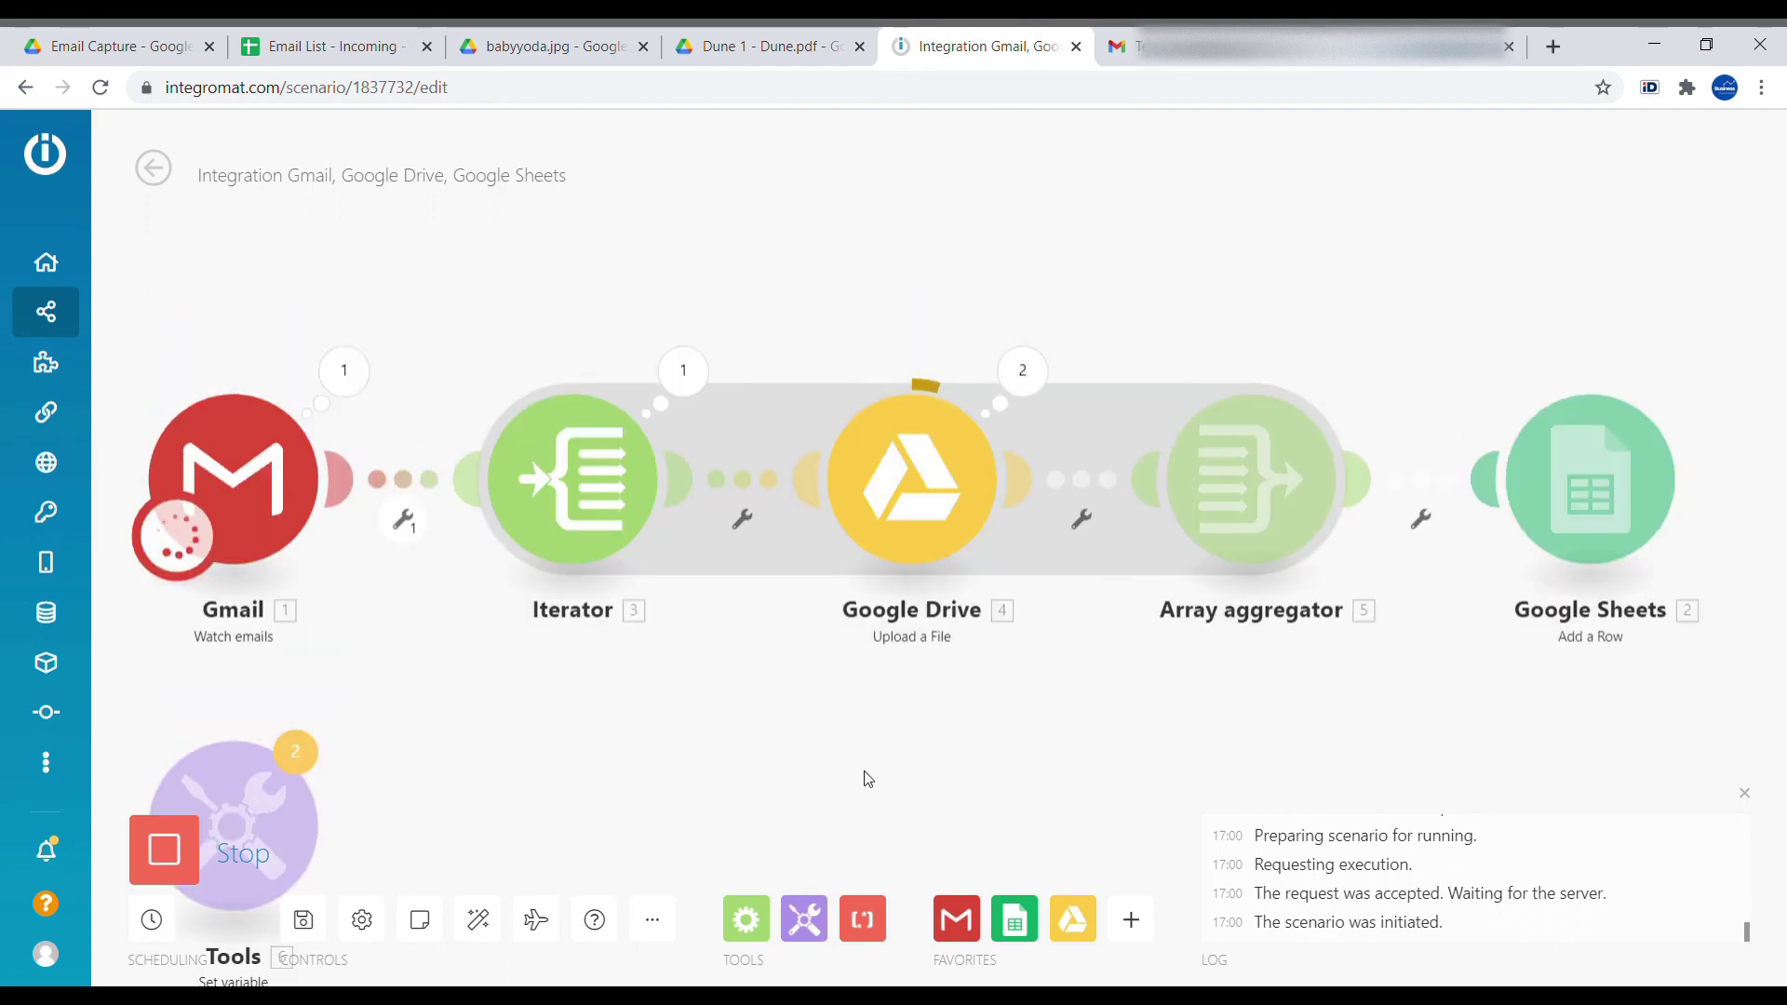
left_click(355, 39)
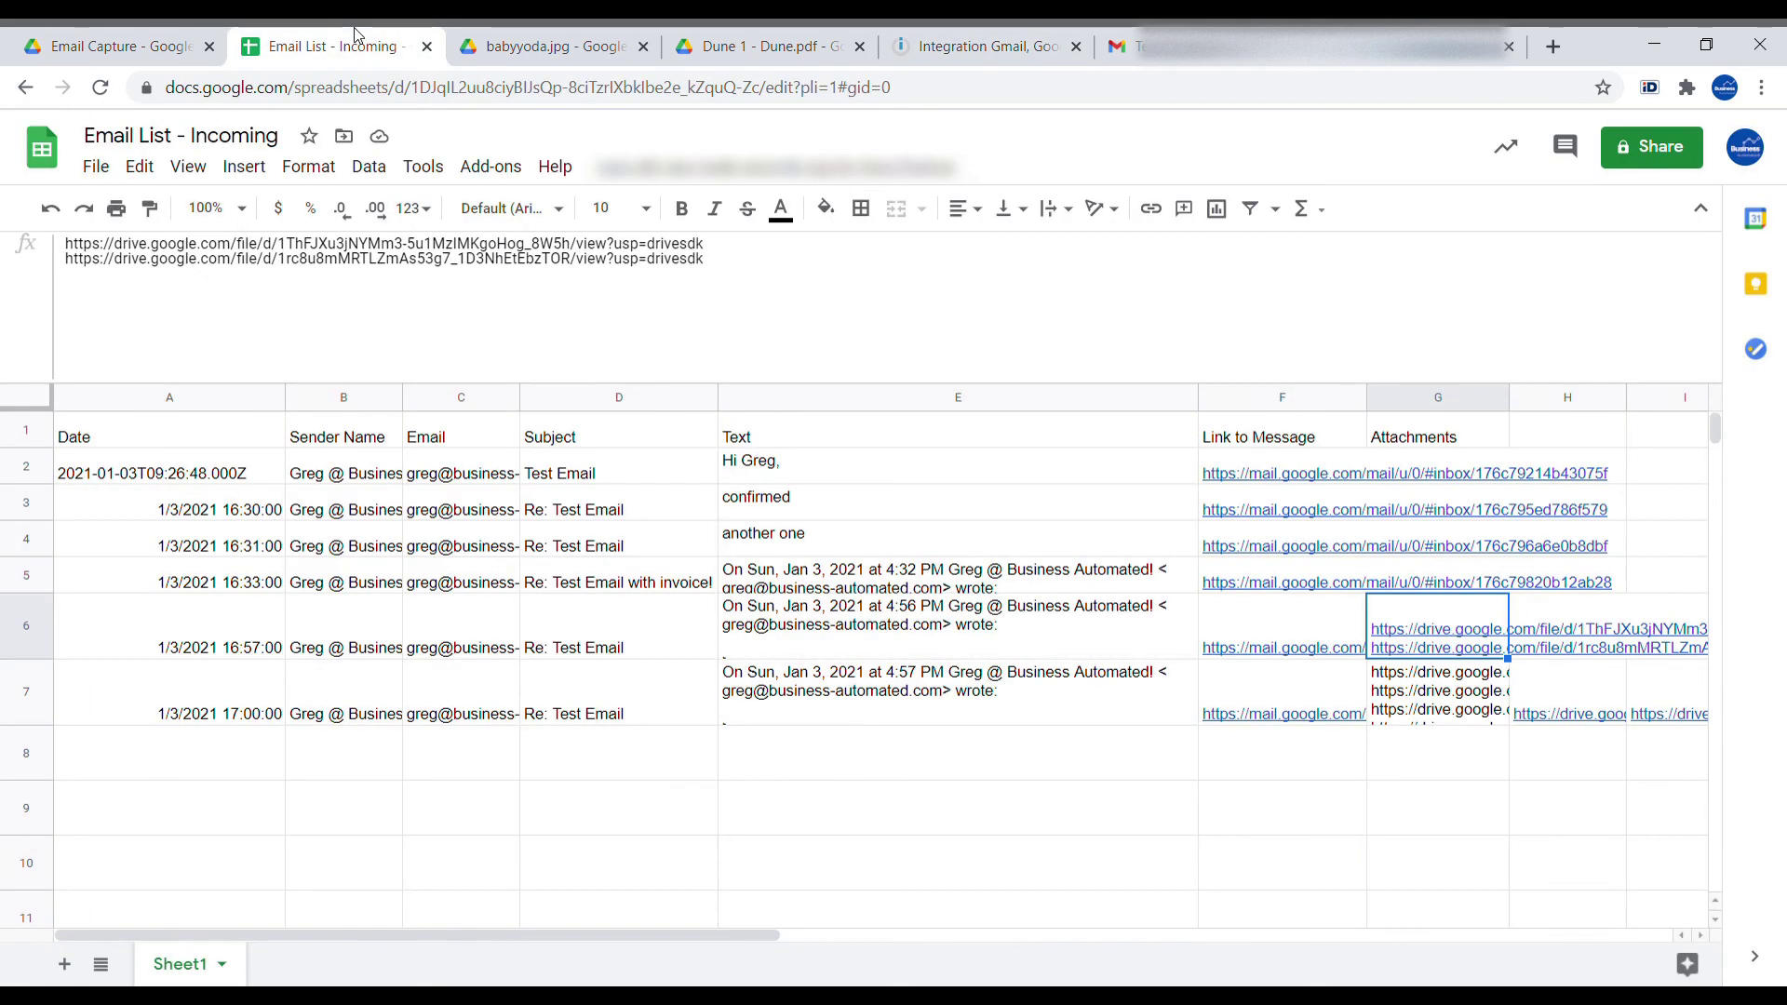
left_click(166, 642)
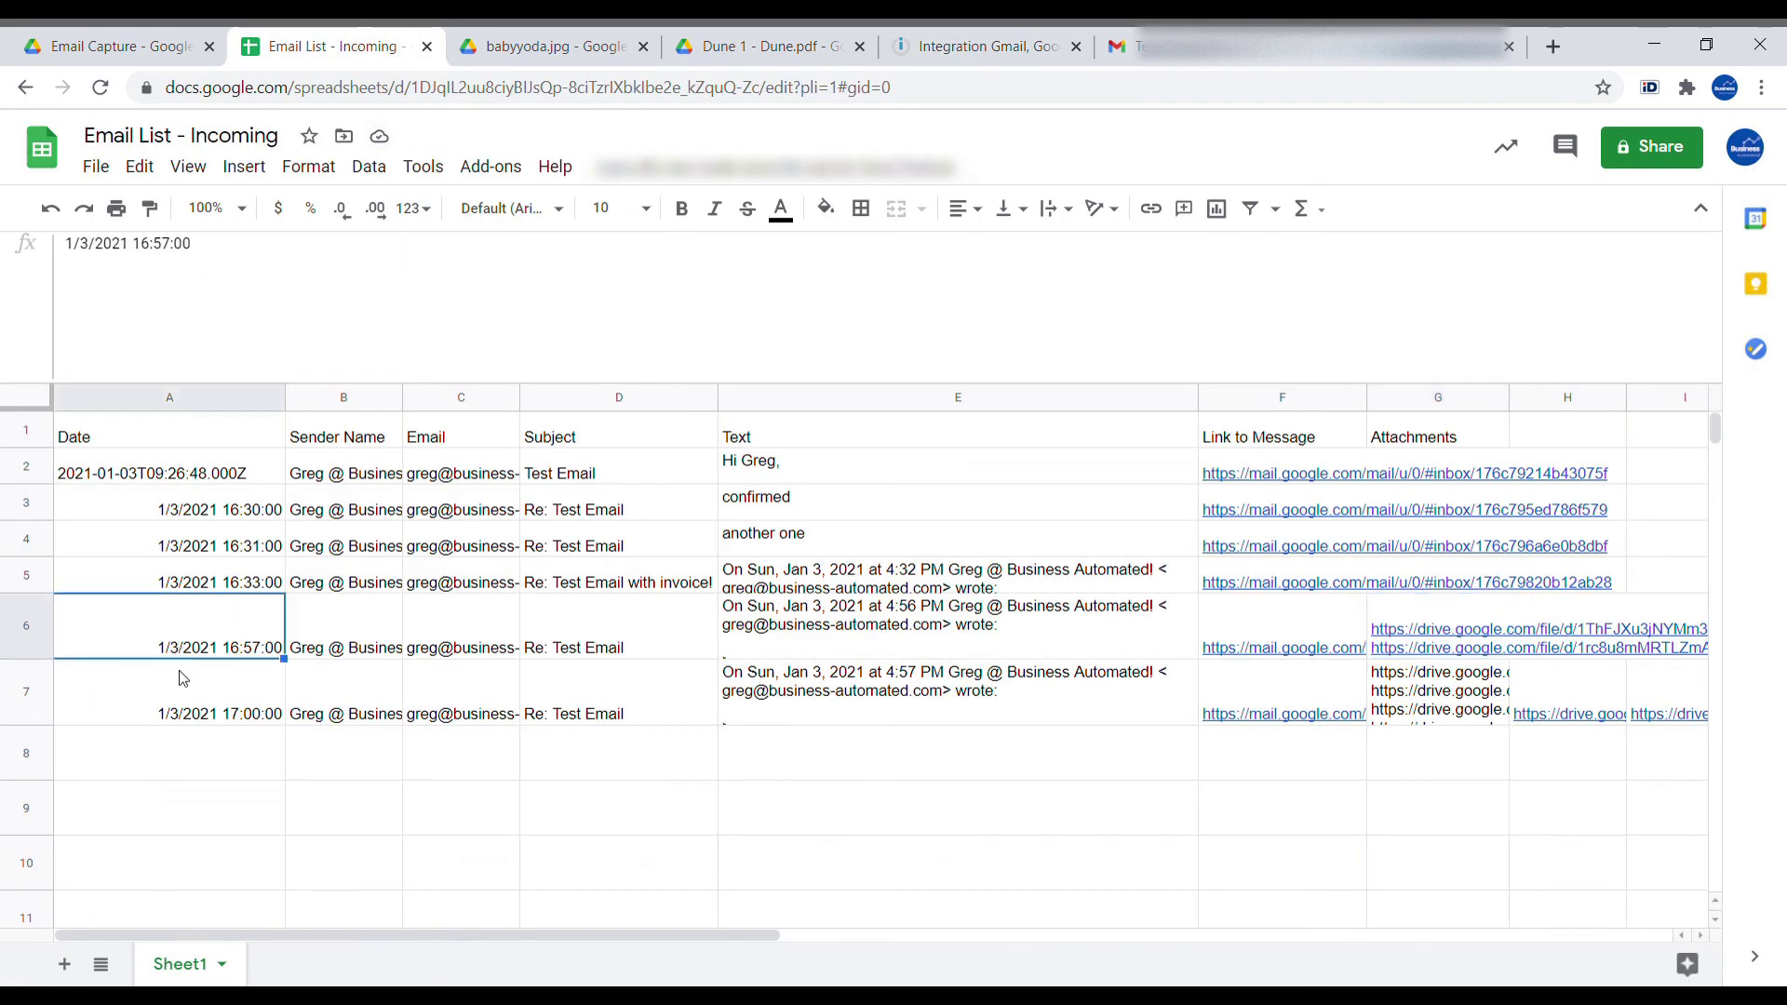
left_click(232, 704)
left_click(486, 719)
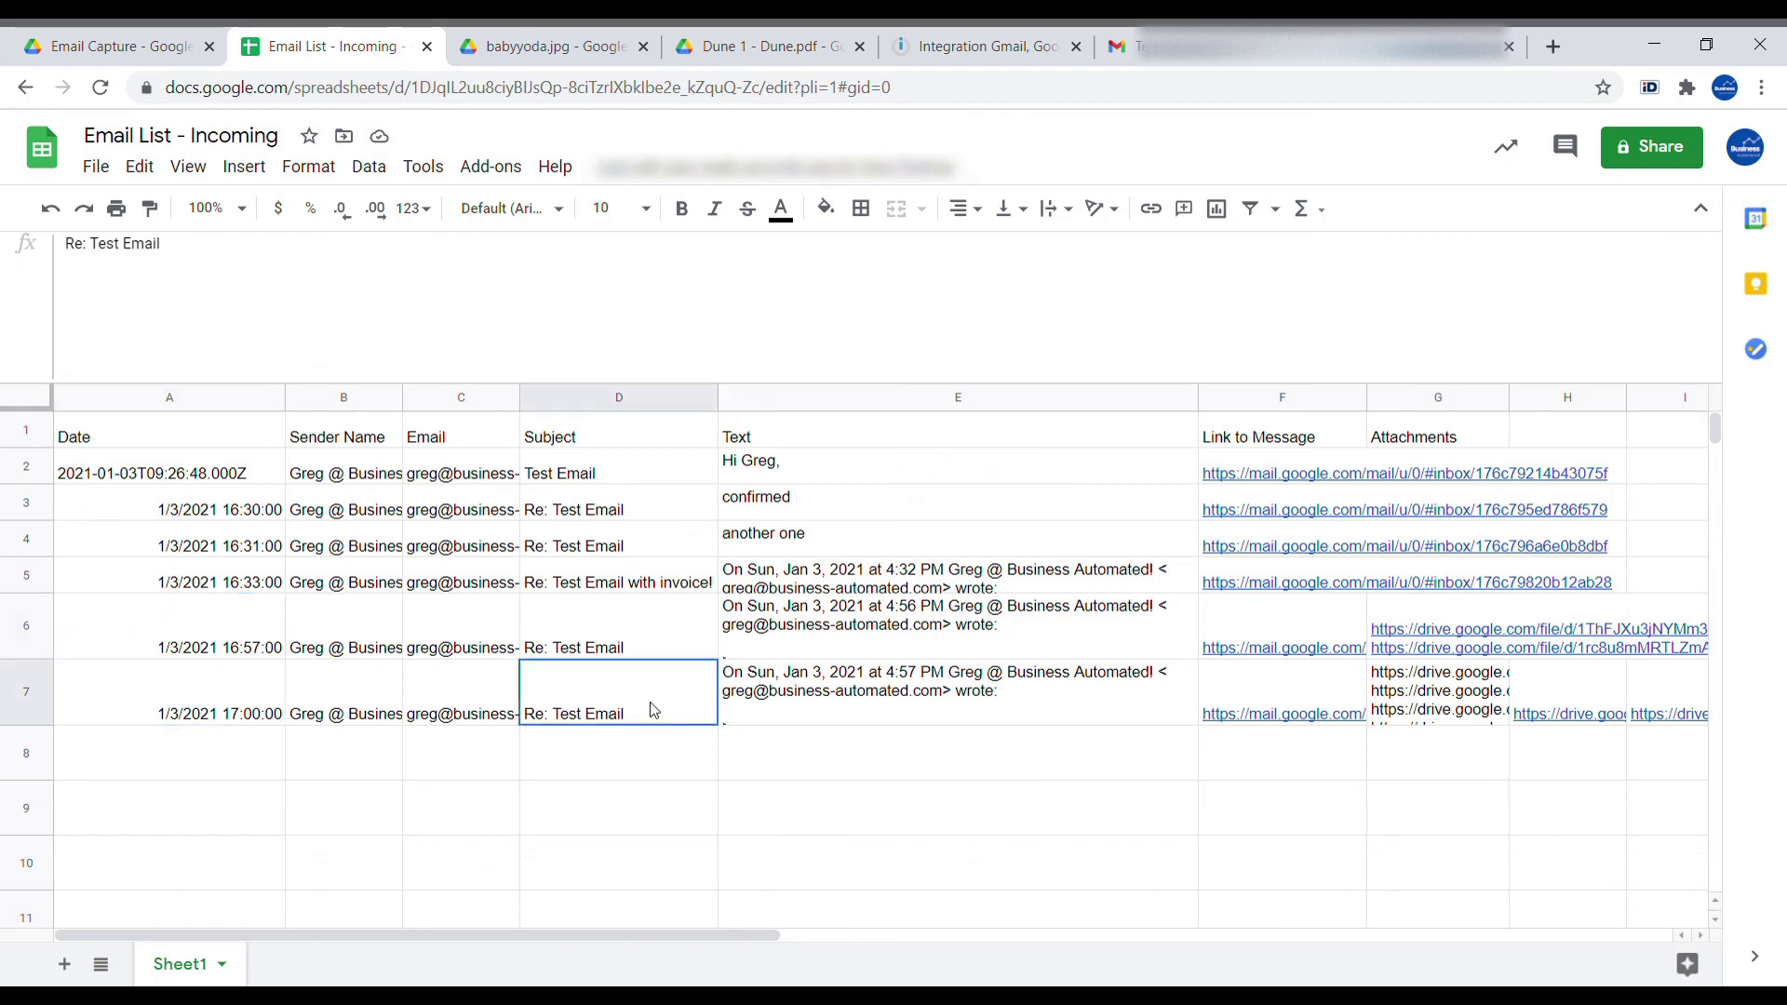
left_click(1504, 696)
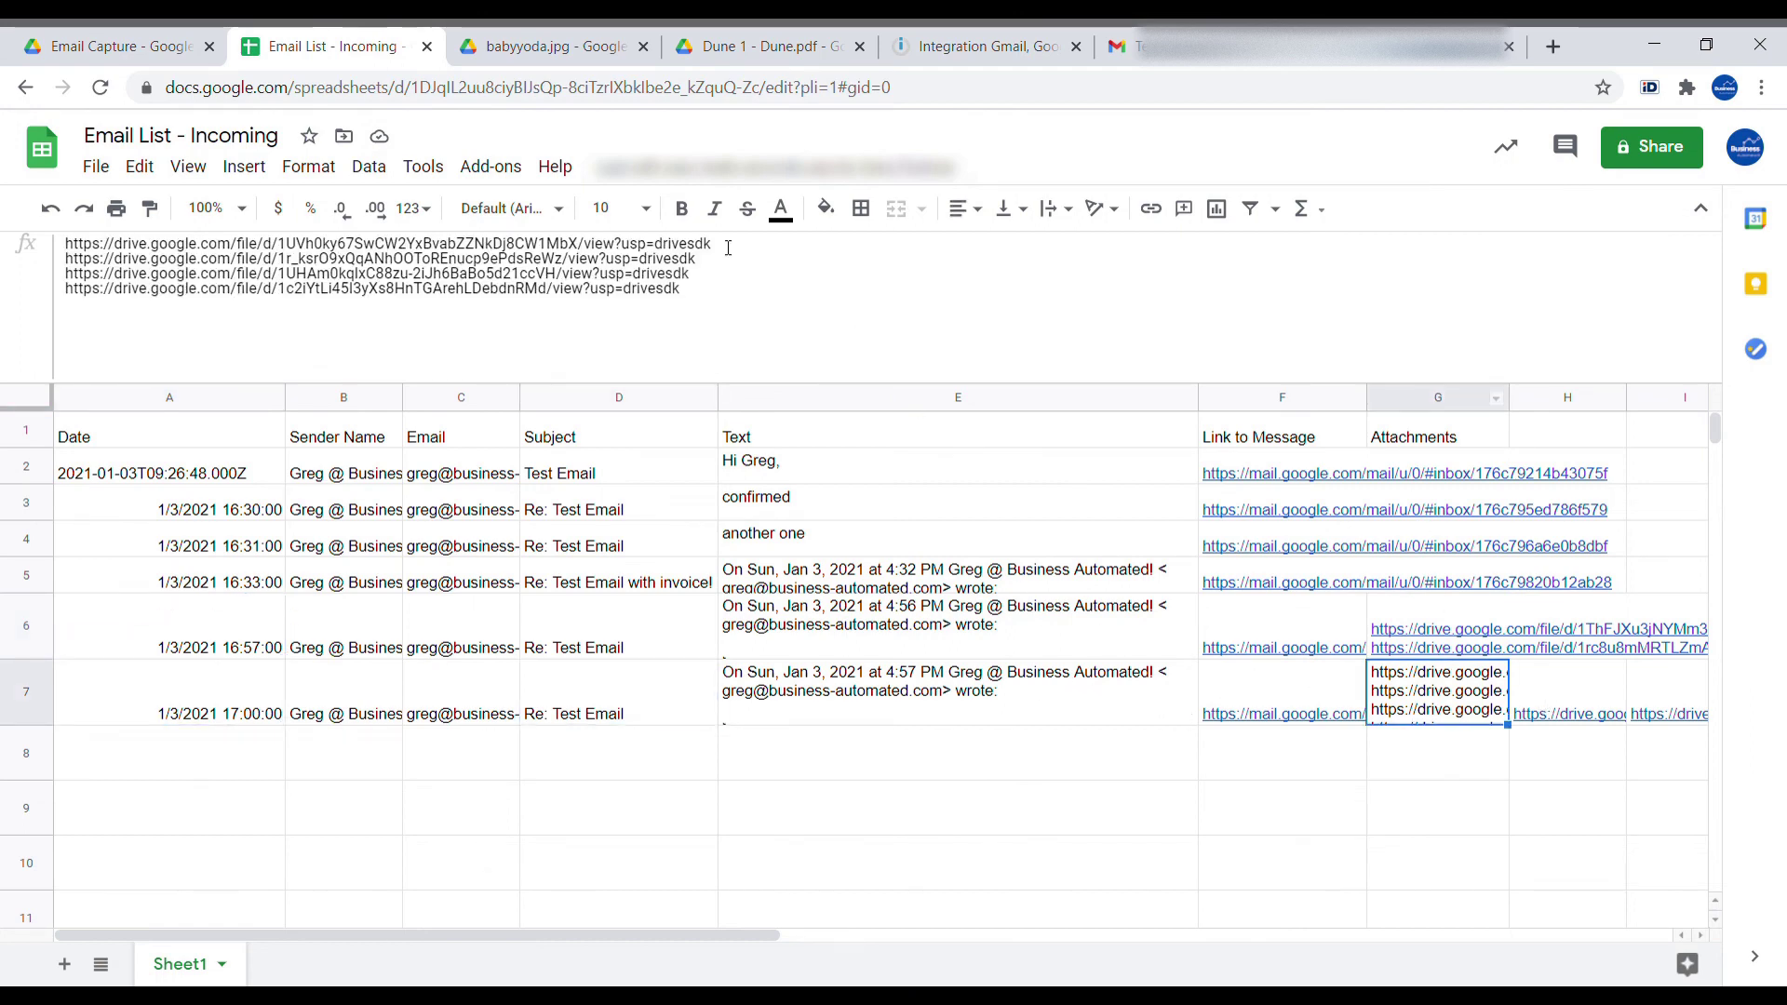
left_click(1226, 761)
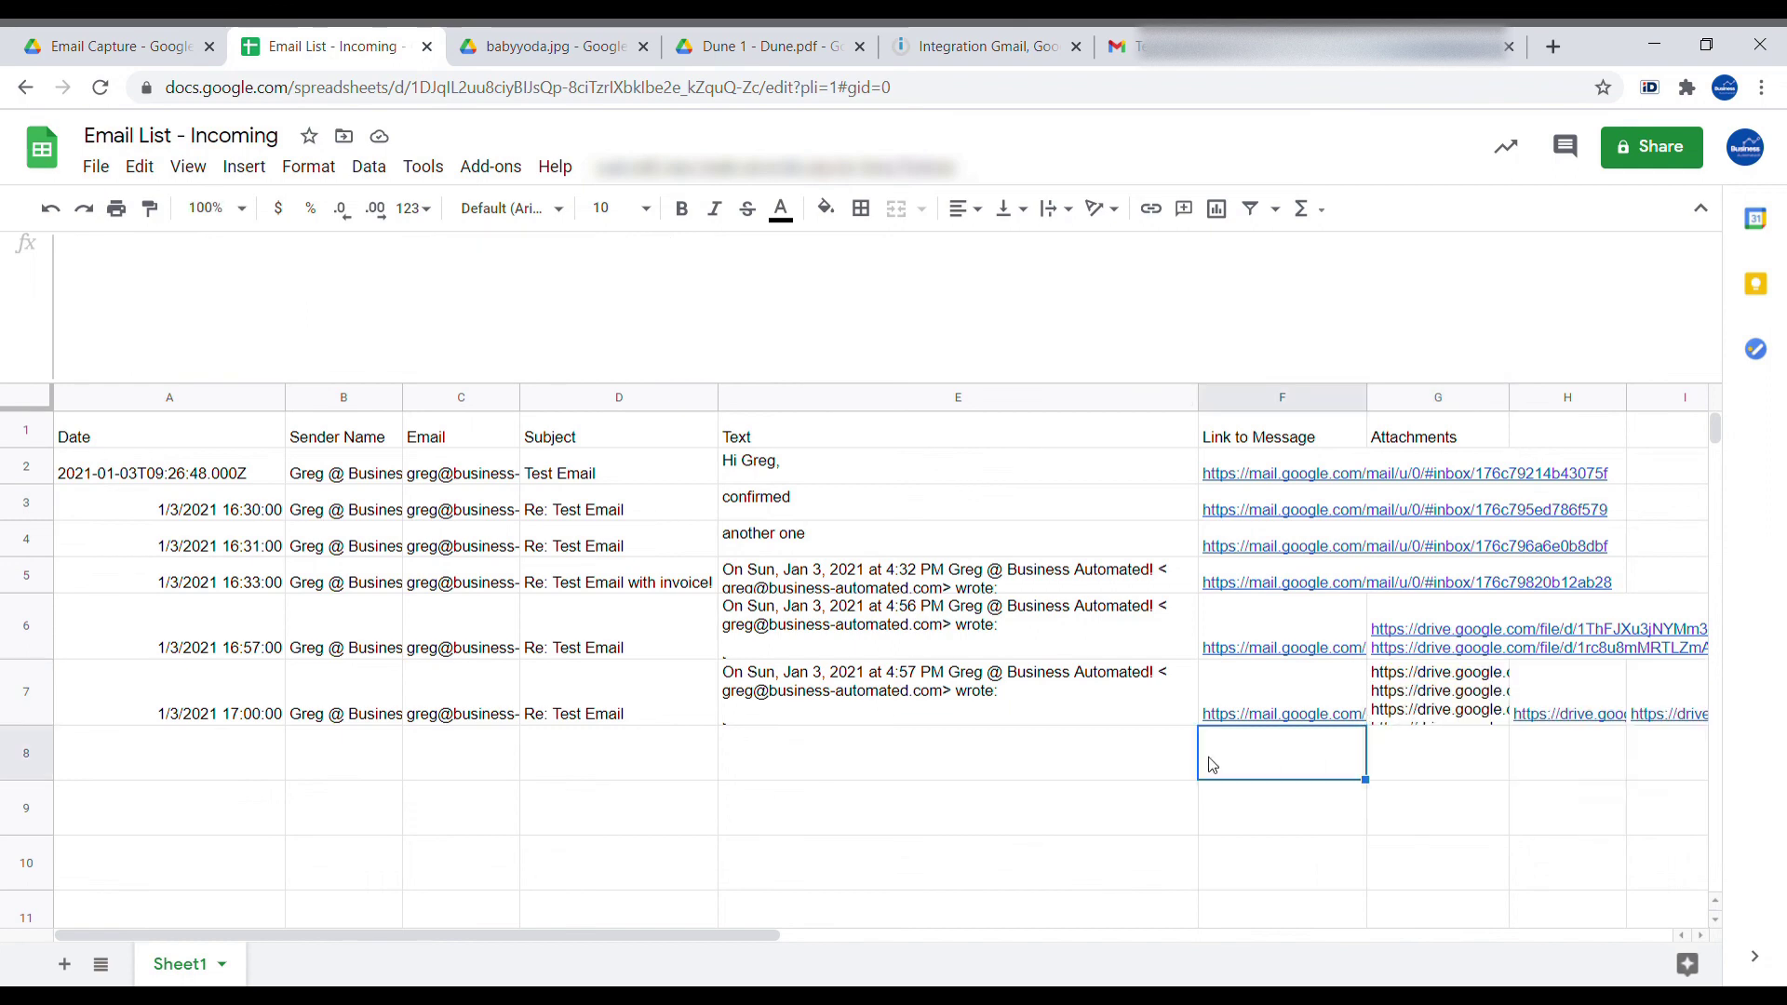
left_click(1527, 712)
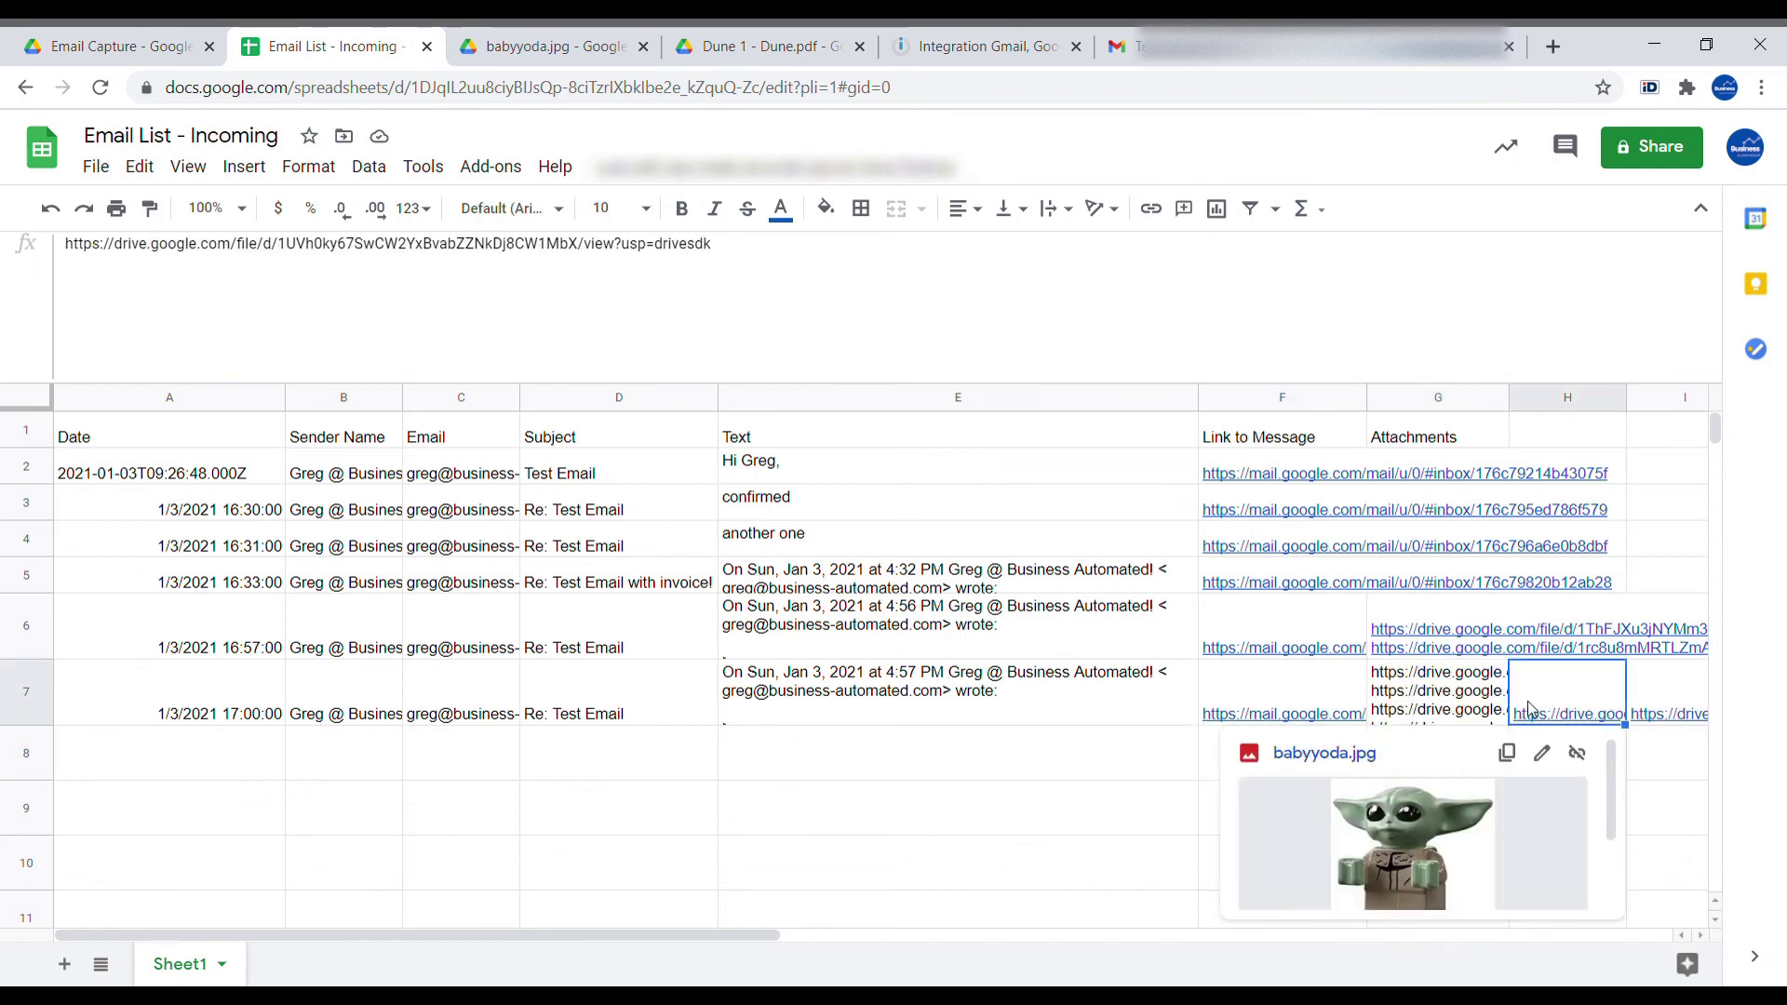
key("Right")
key("Right")
key("Right")
key("Right")
key("Right")
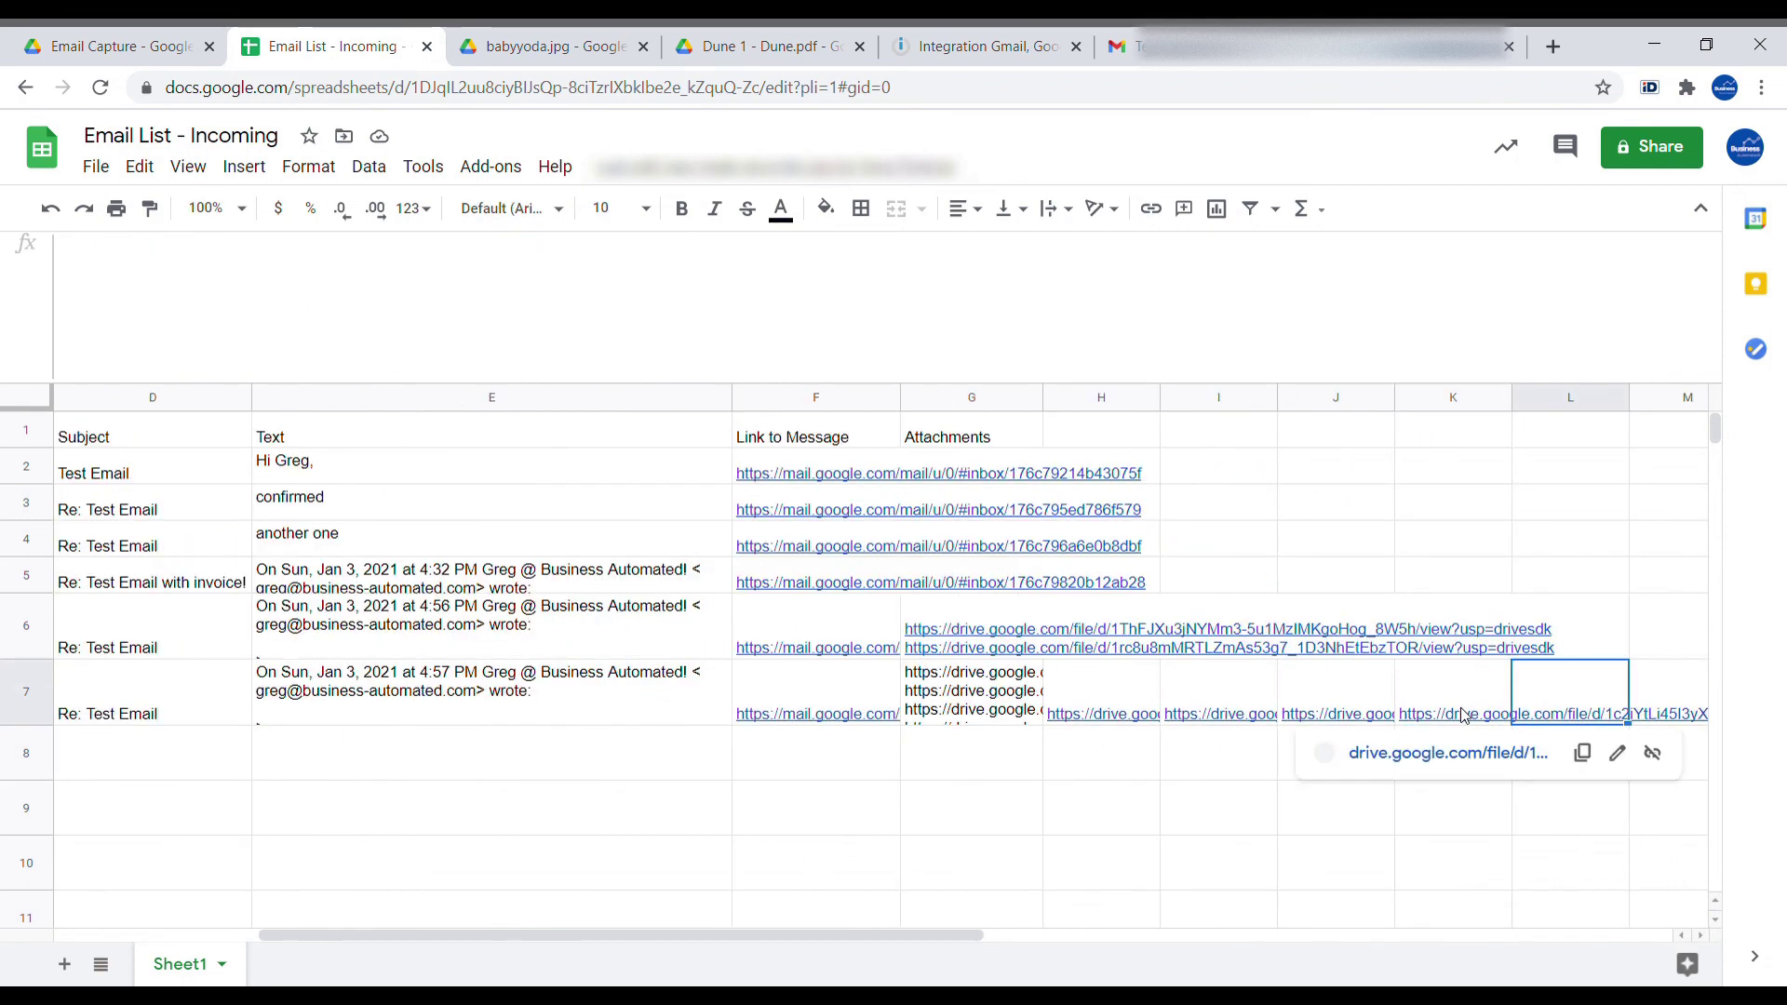
left_click(1019, 714)
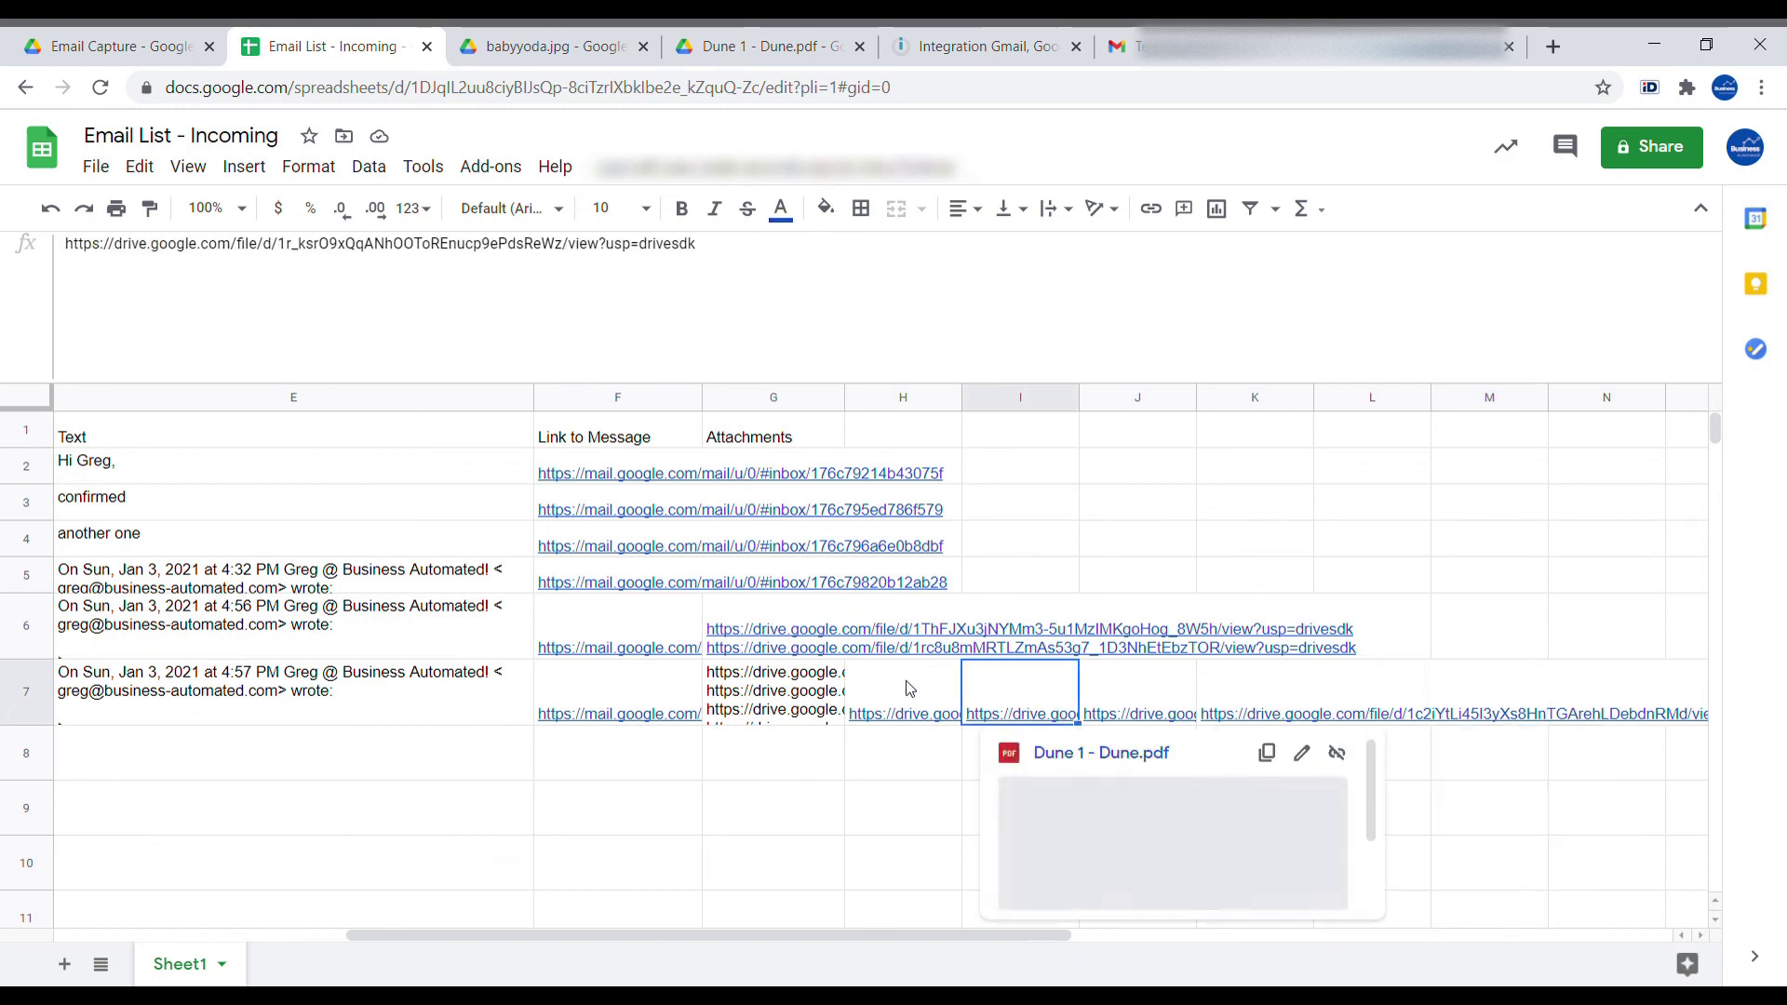
key("Right")
key("Right")
key("Right")
key("Right")
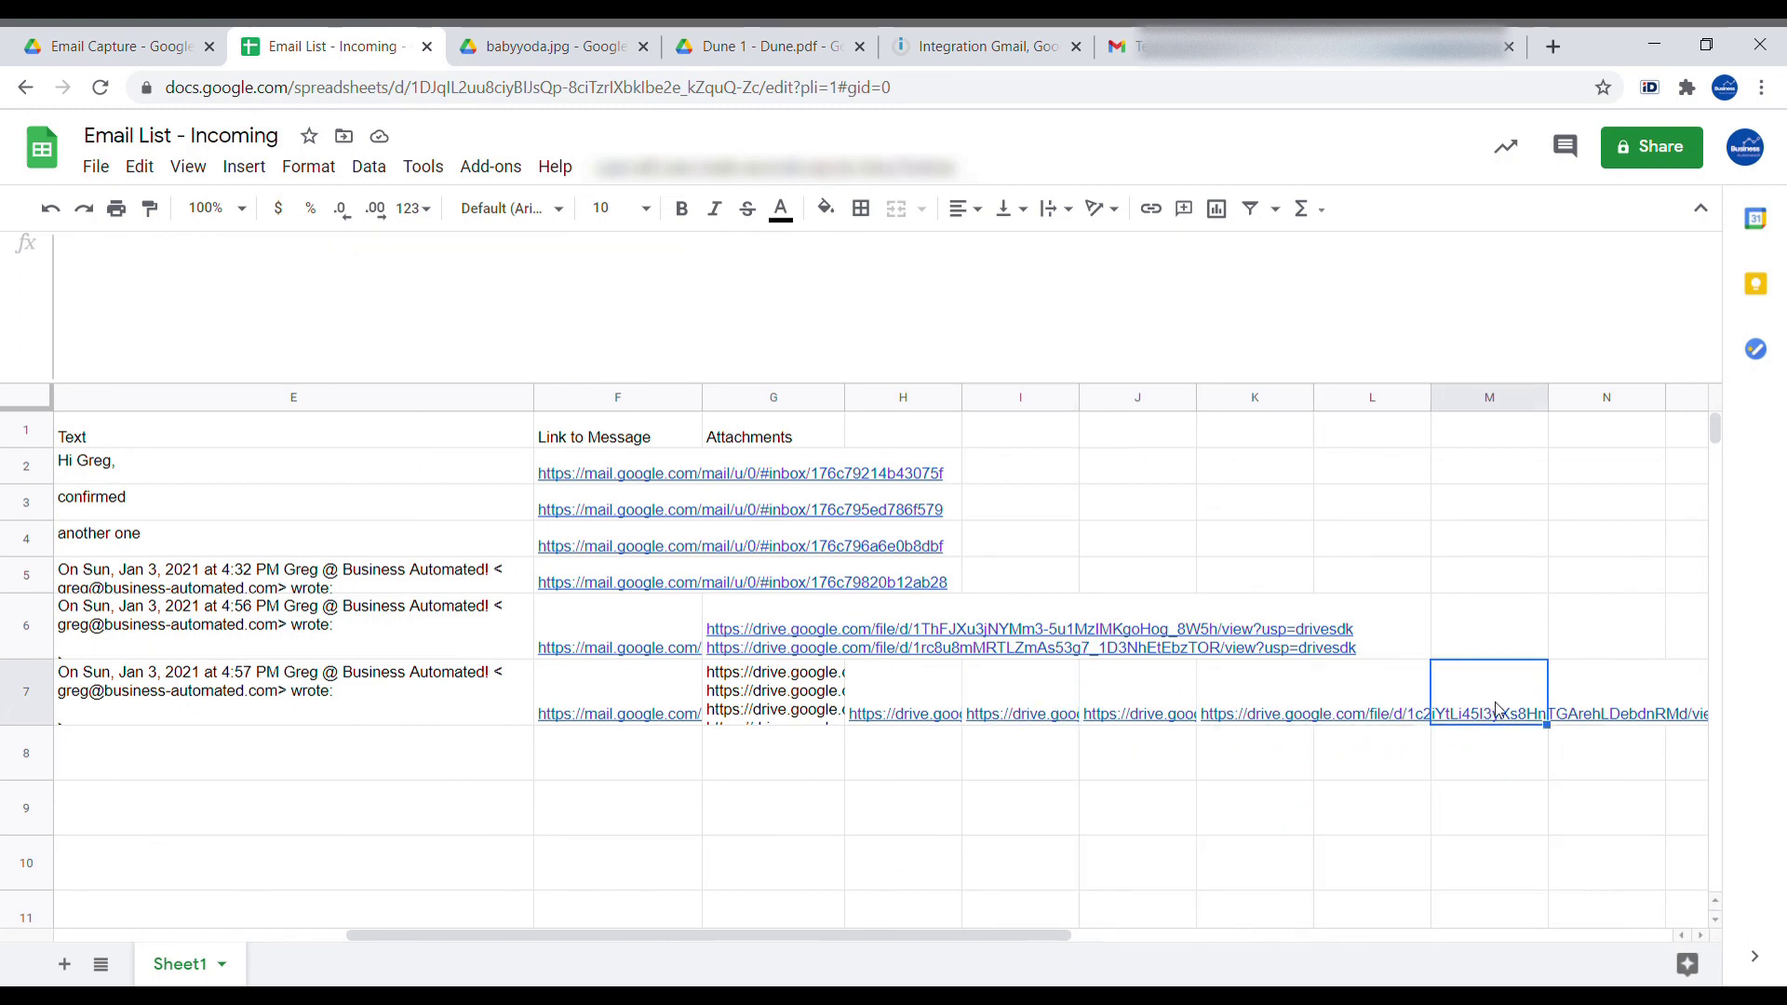
mouse_move(1481, 723)
key("Left")
key("Left")
key("Left")
key("Left")
key("Left")
key("Left")
key("Left")
key("Left")
key("Left")
key("Left")
key("Left")
key("Left")
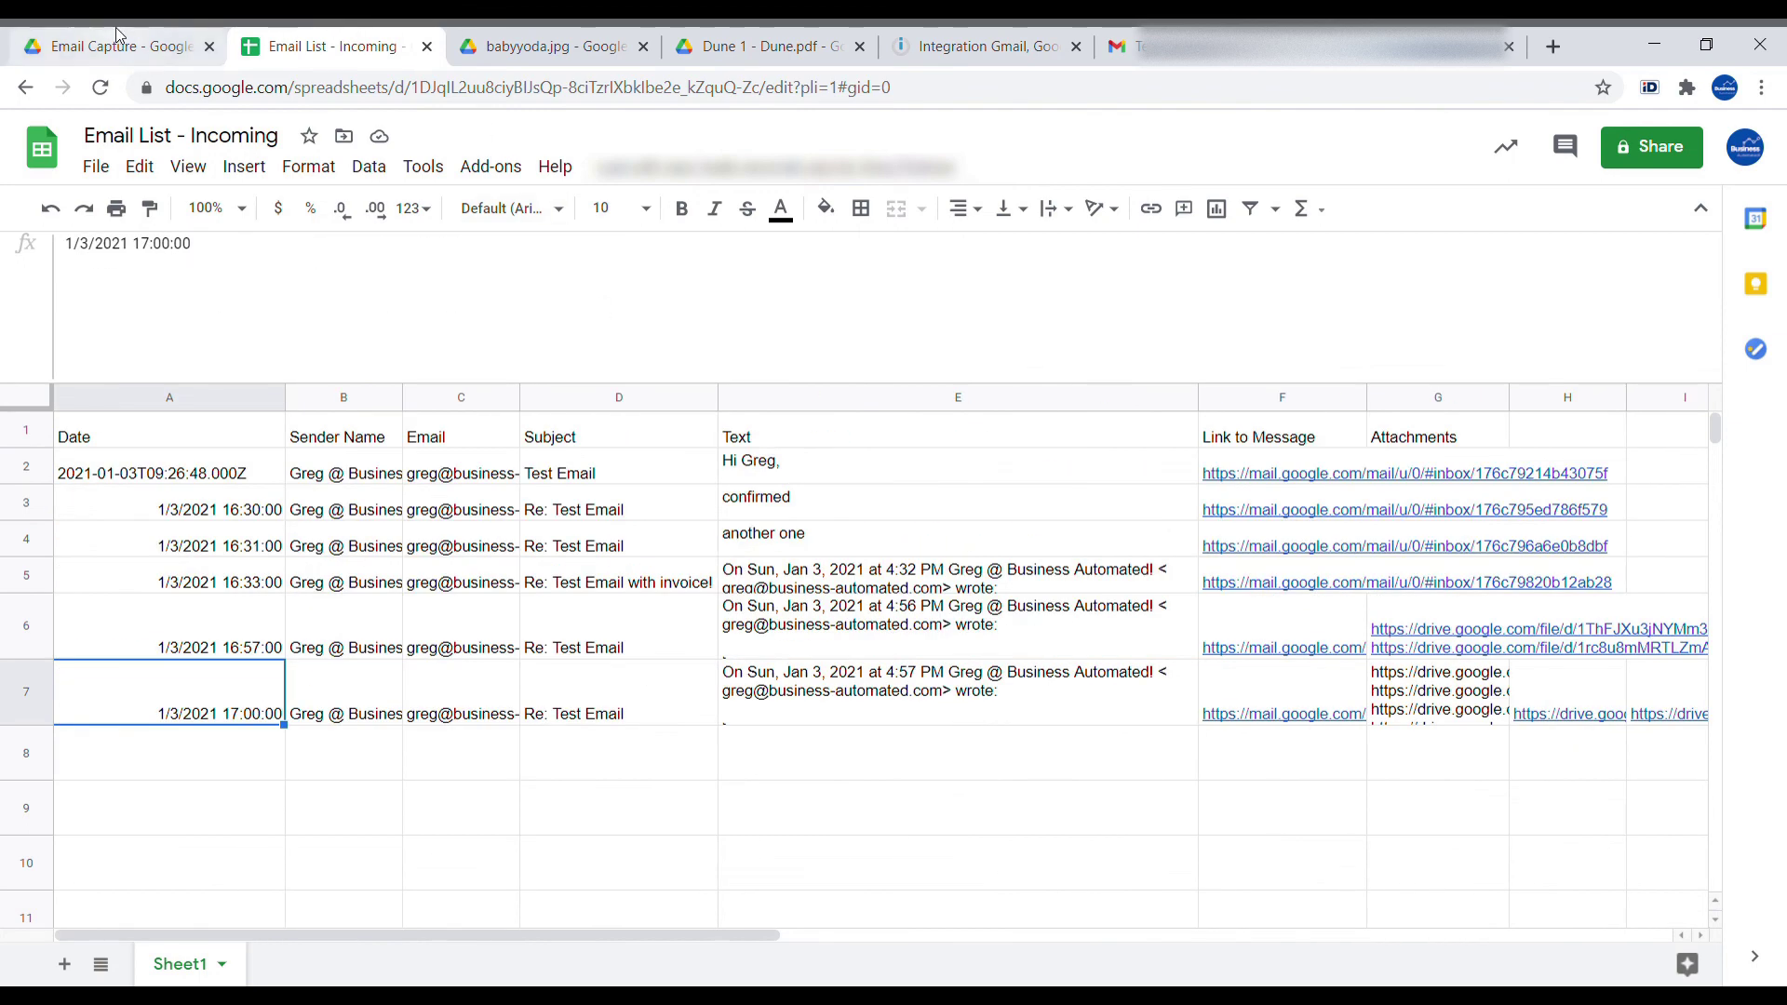
- Open the Email Capture Drive folder and select the newest and the 4:57 PM Dune 1 - Dune.pdf files
left_click(198, 51)
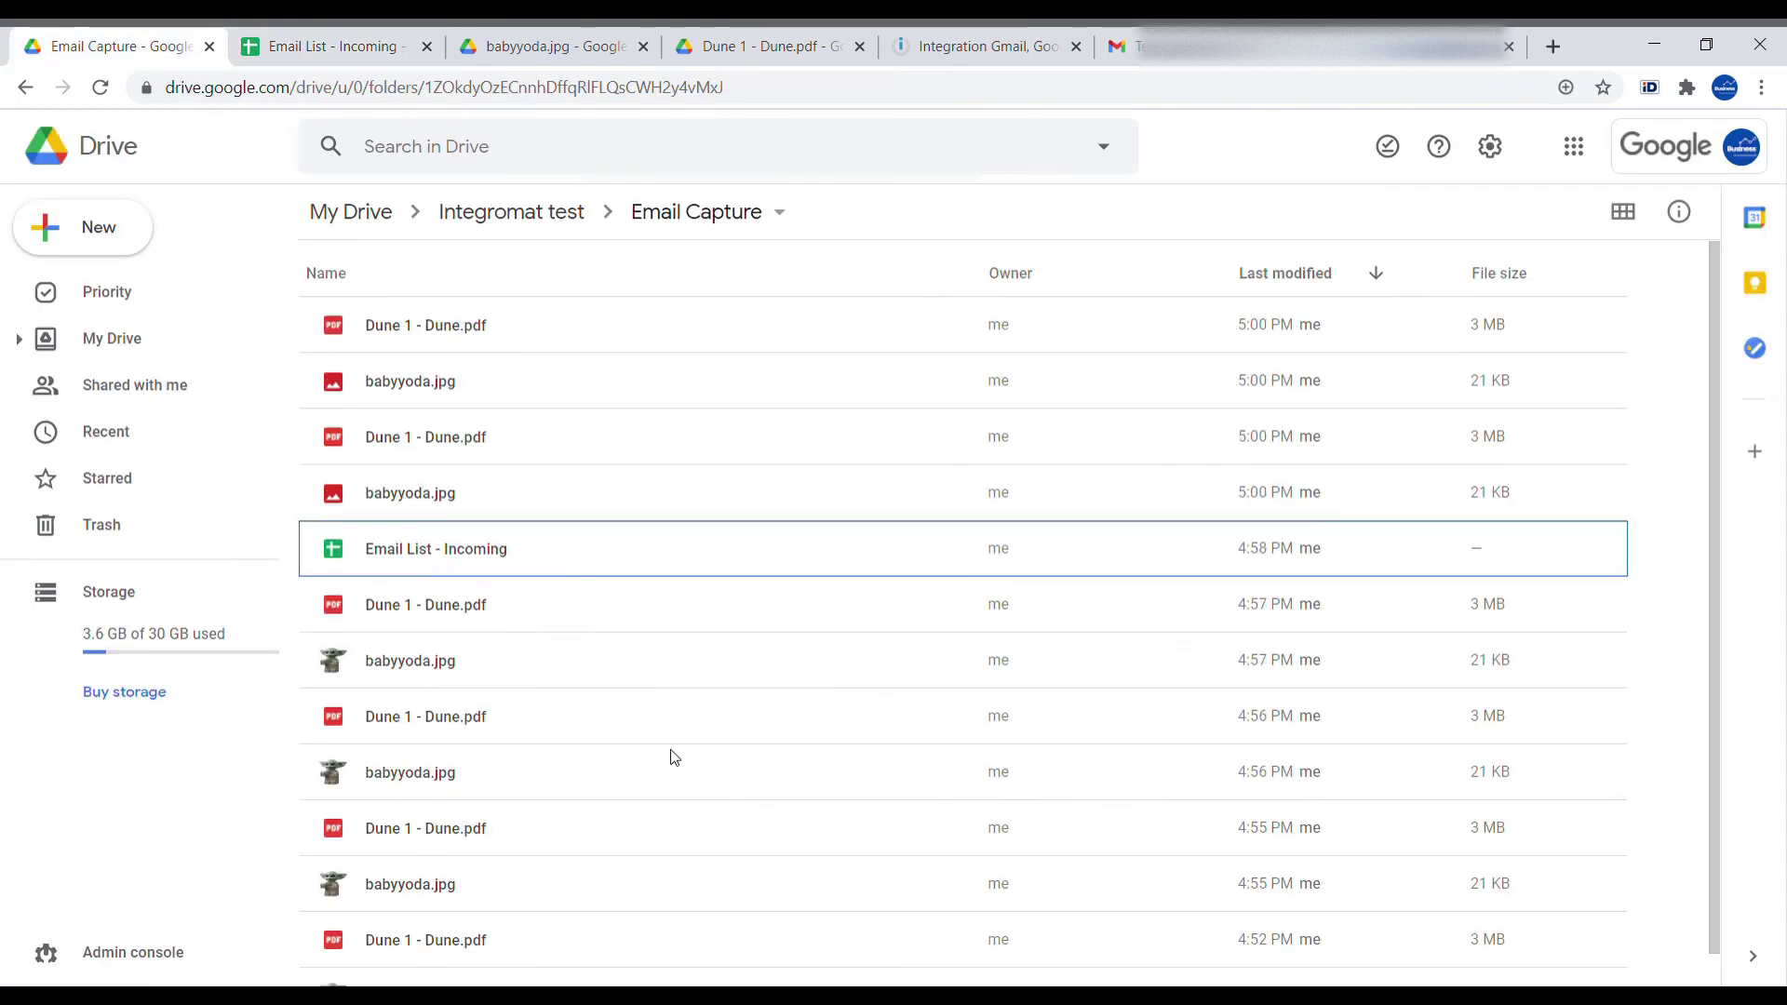
scroll(674, 758, "down", 1)
scroll(684, 756, "up", 1)
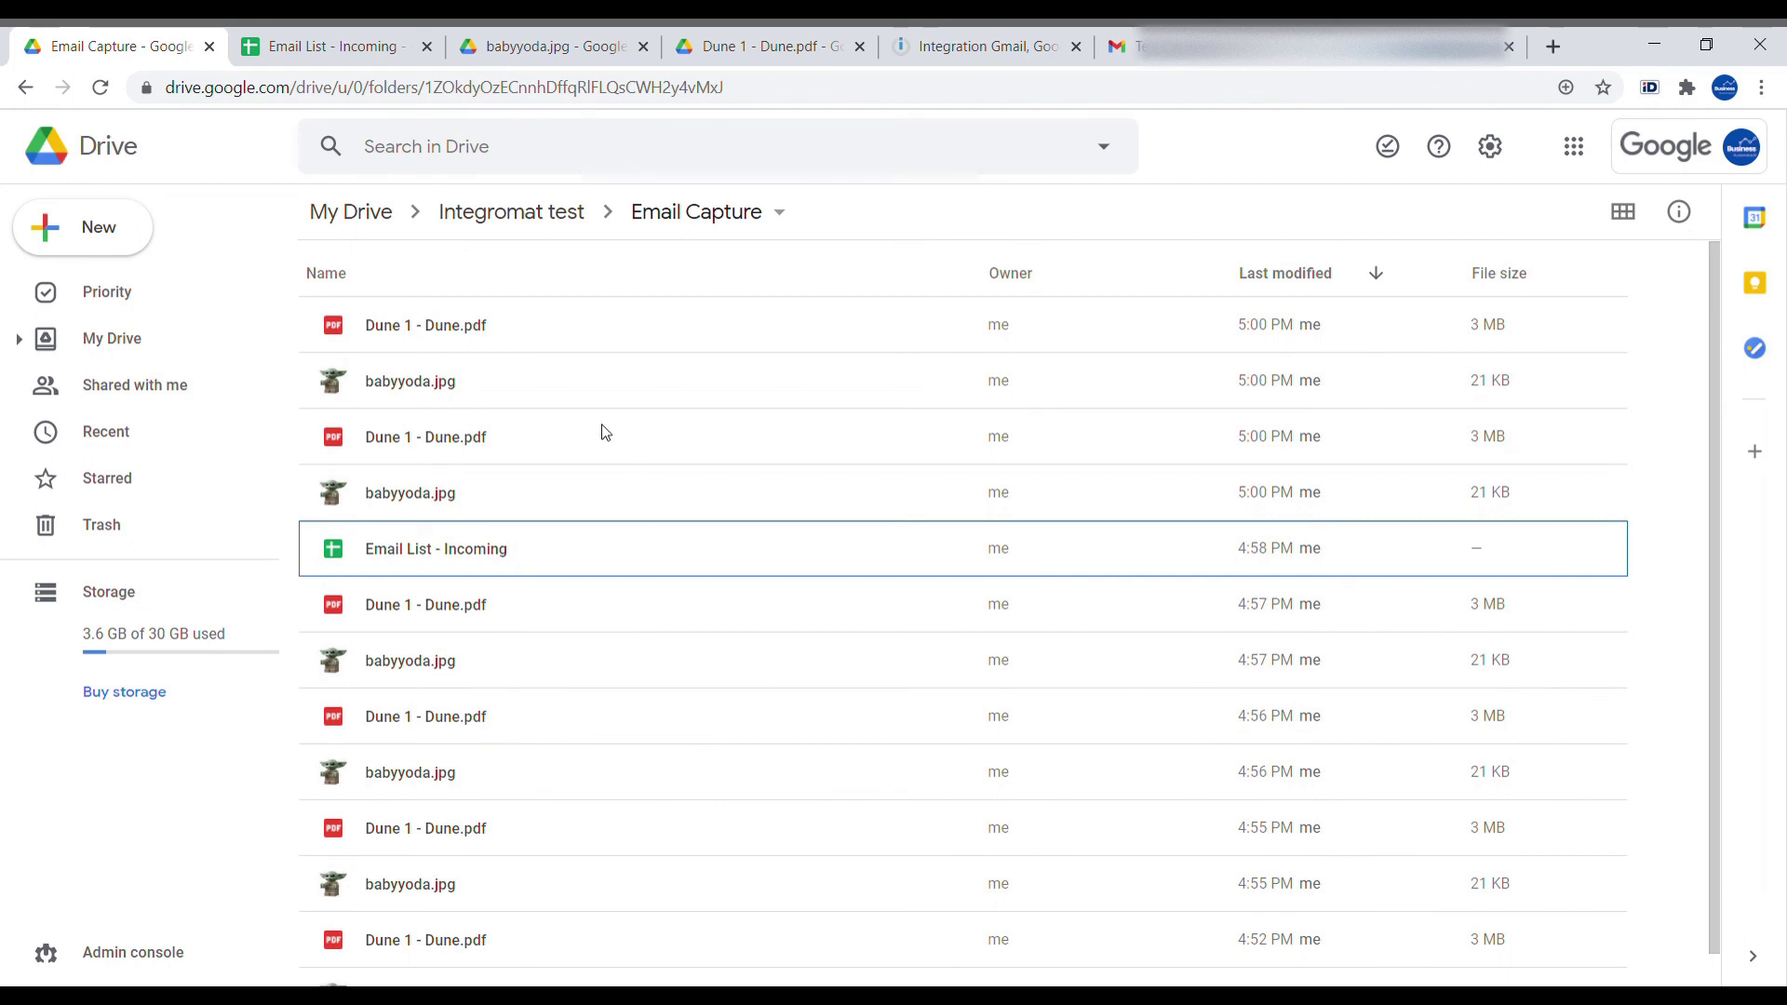
left_click(481, 437)
left_click(539, 598)
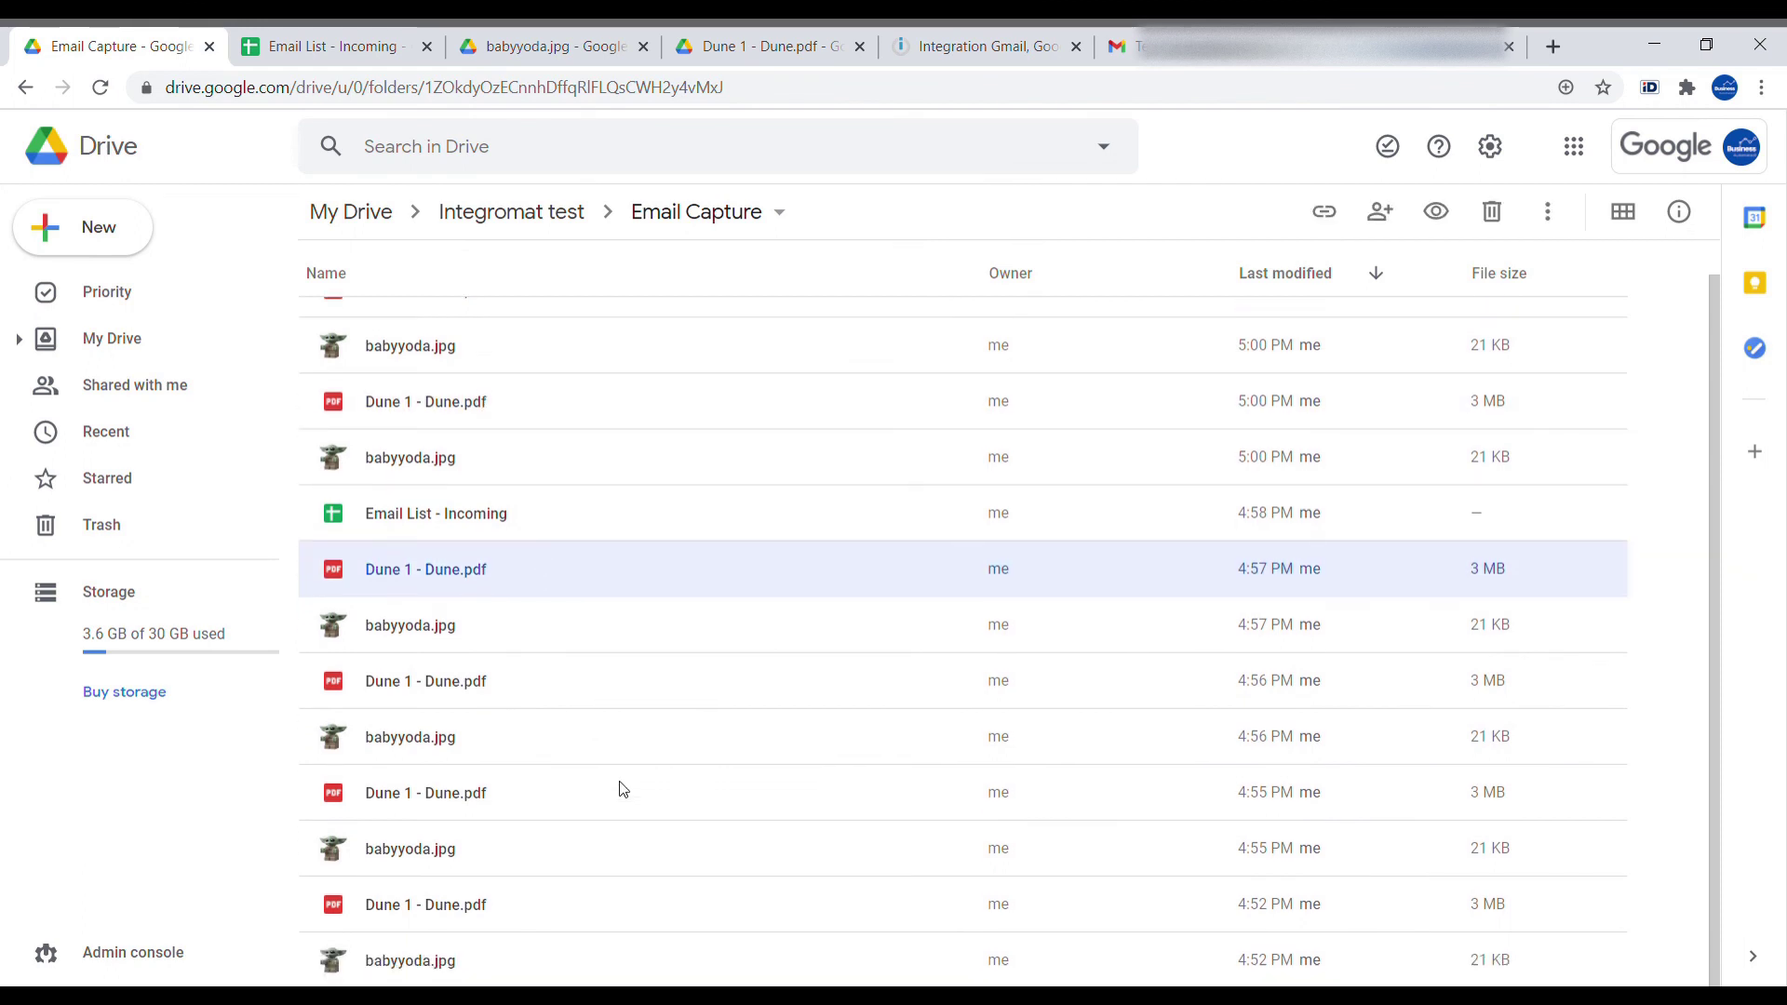
scroll(605, 763, "up", 1)
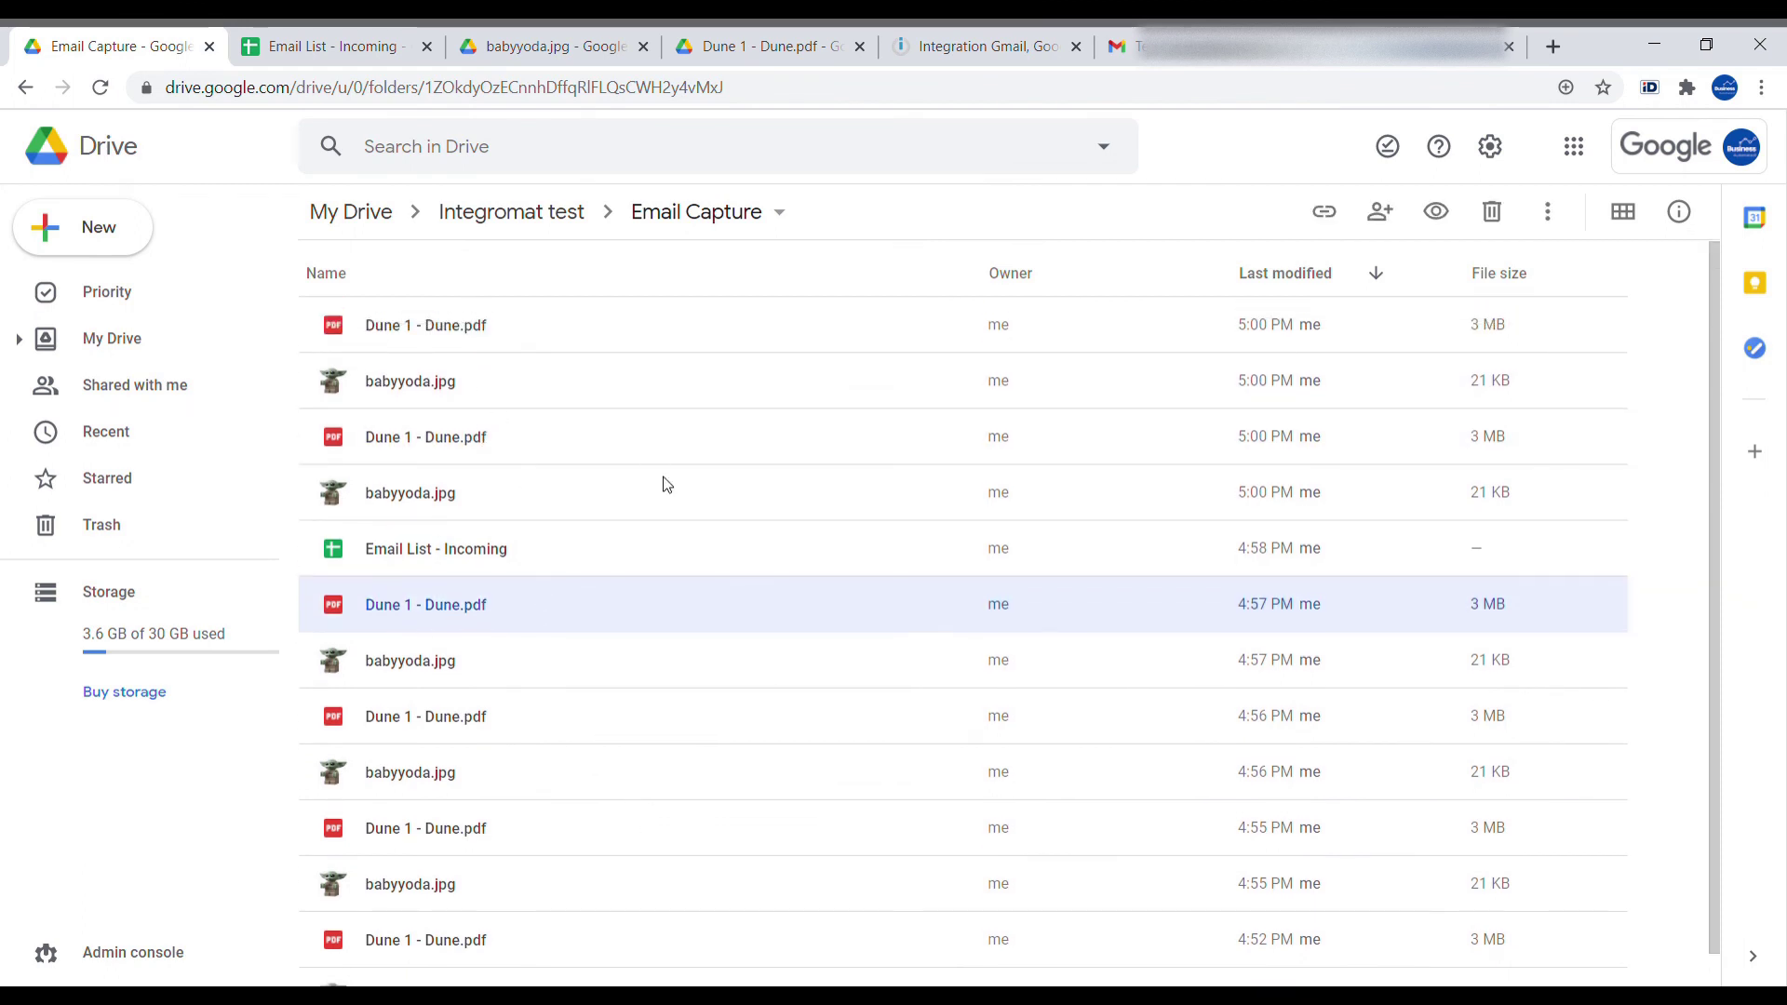